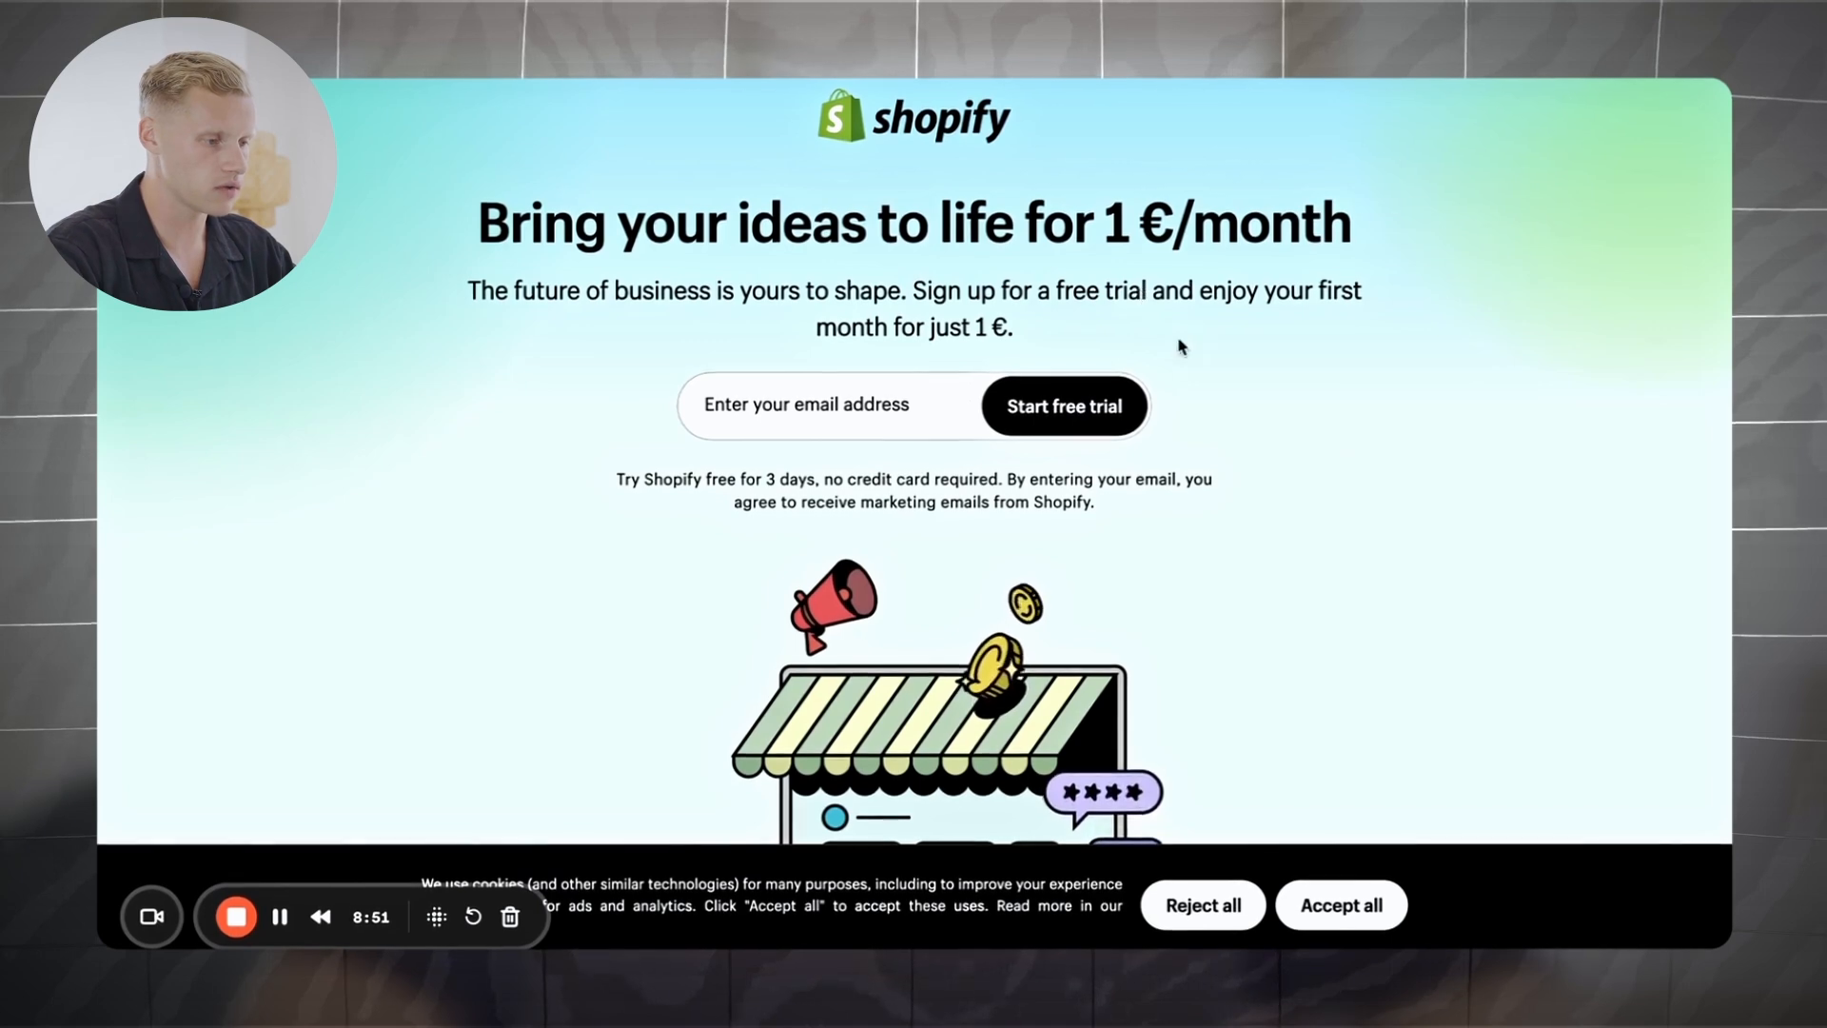
# Step: Start a free trial with the owner's email, set Belgium as business location, and create the Shopify account
pyautogui.click(884, 412)
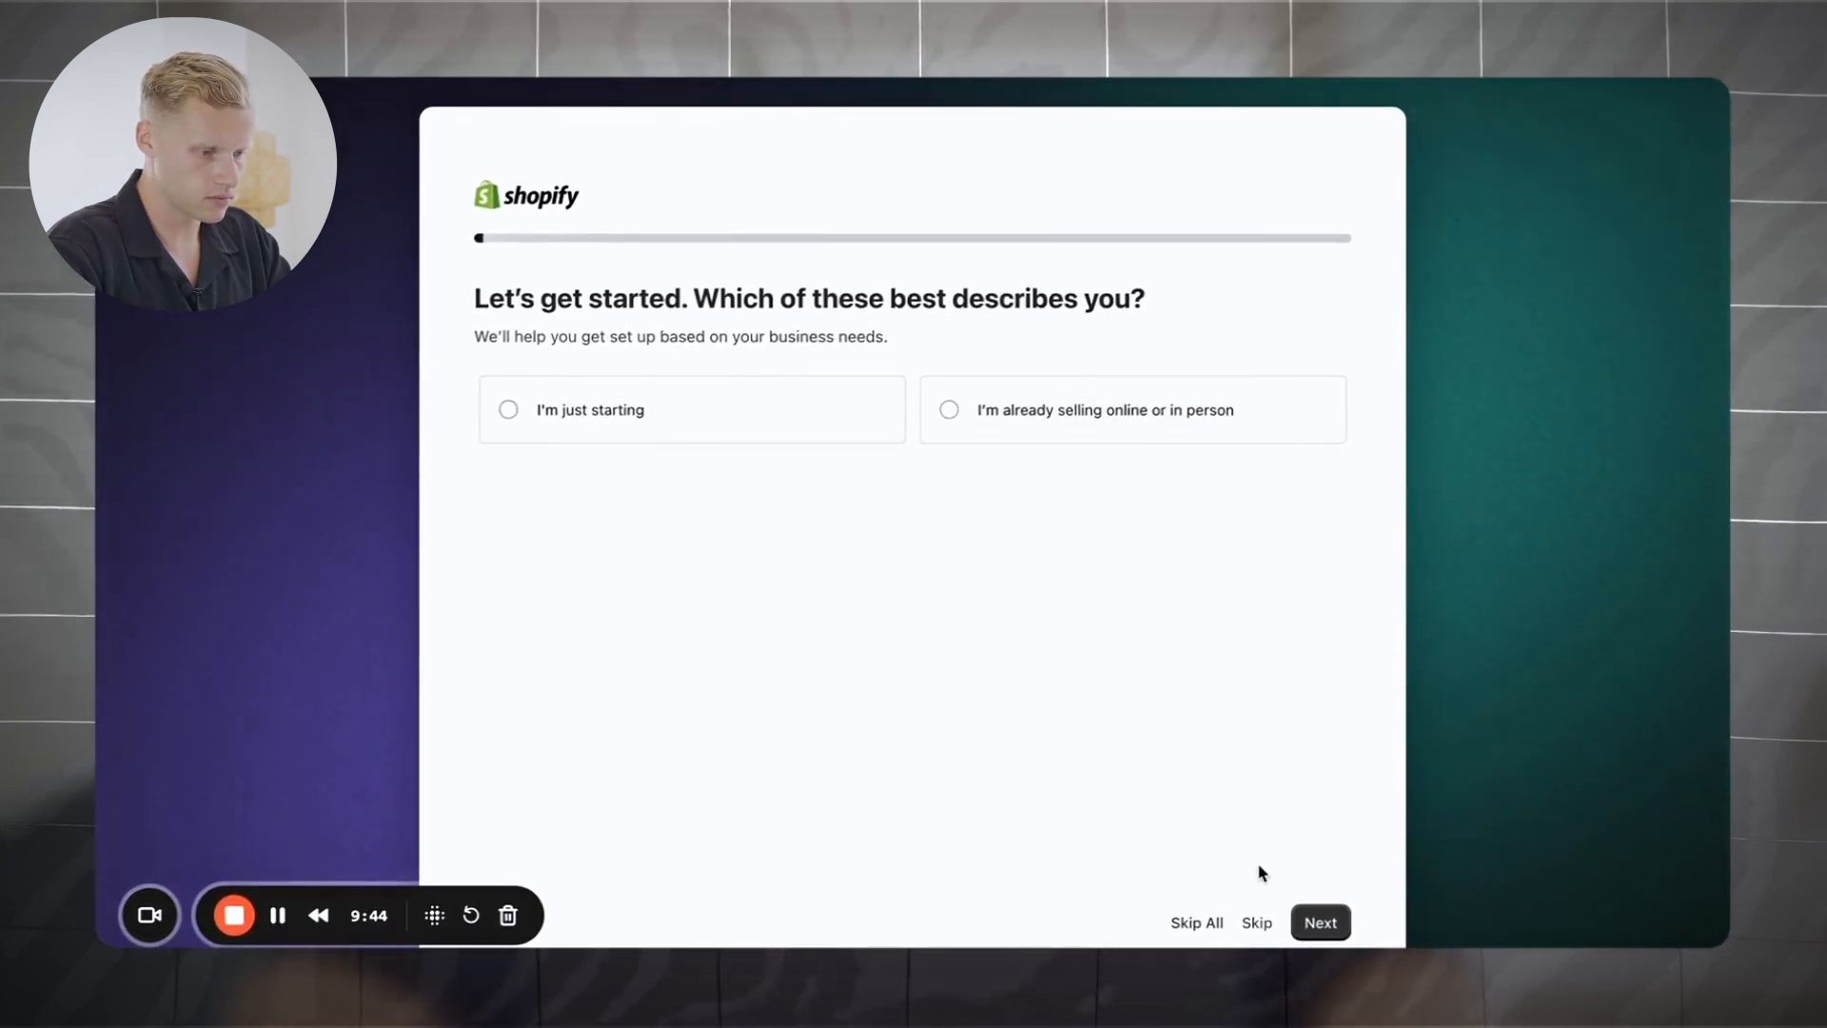
pyautogui.click(1199, 927)
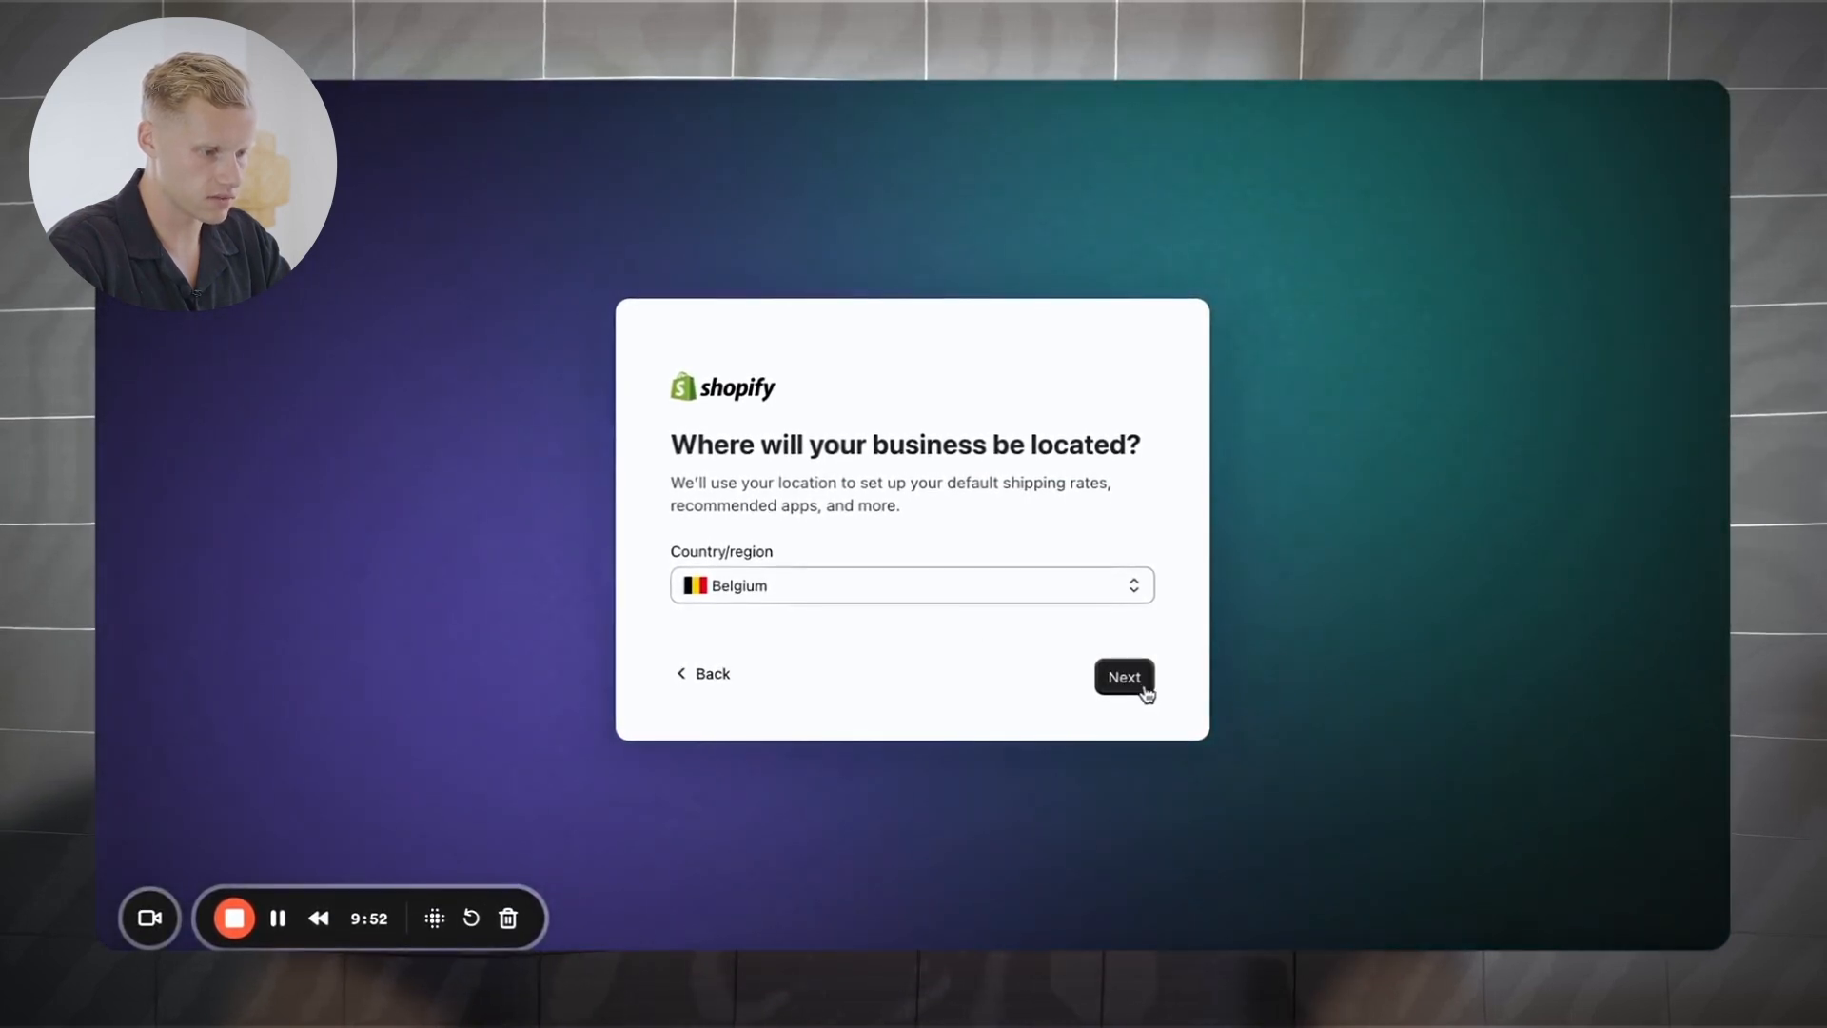
pyautogui.click(1125, 678)
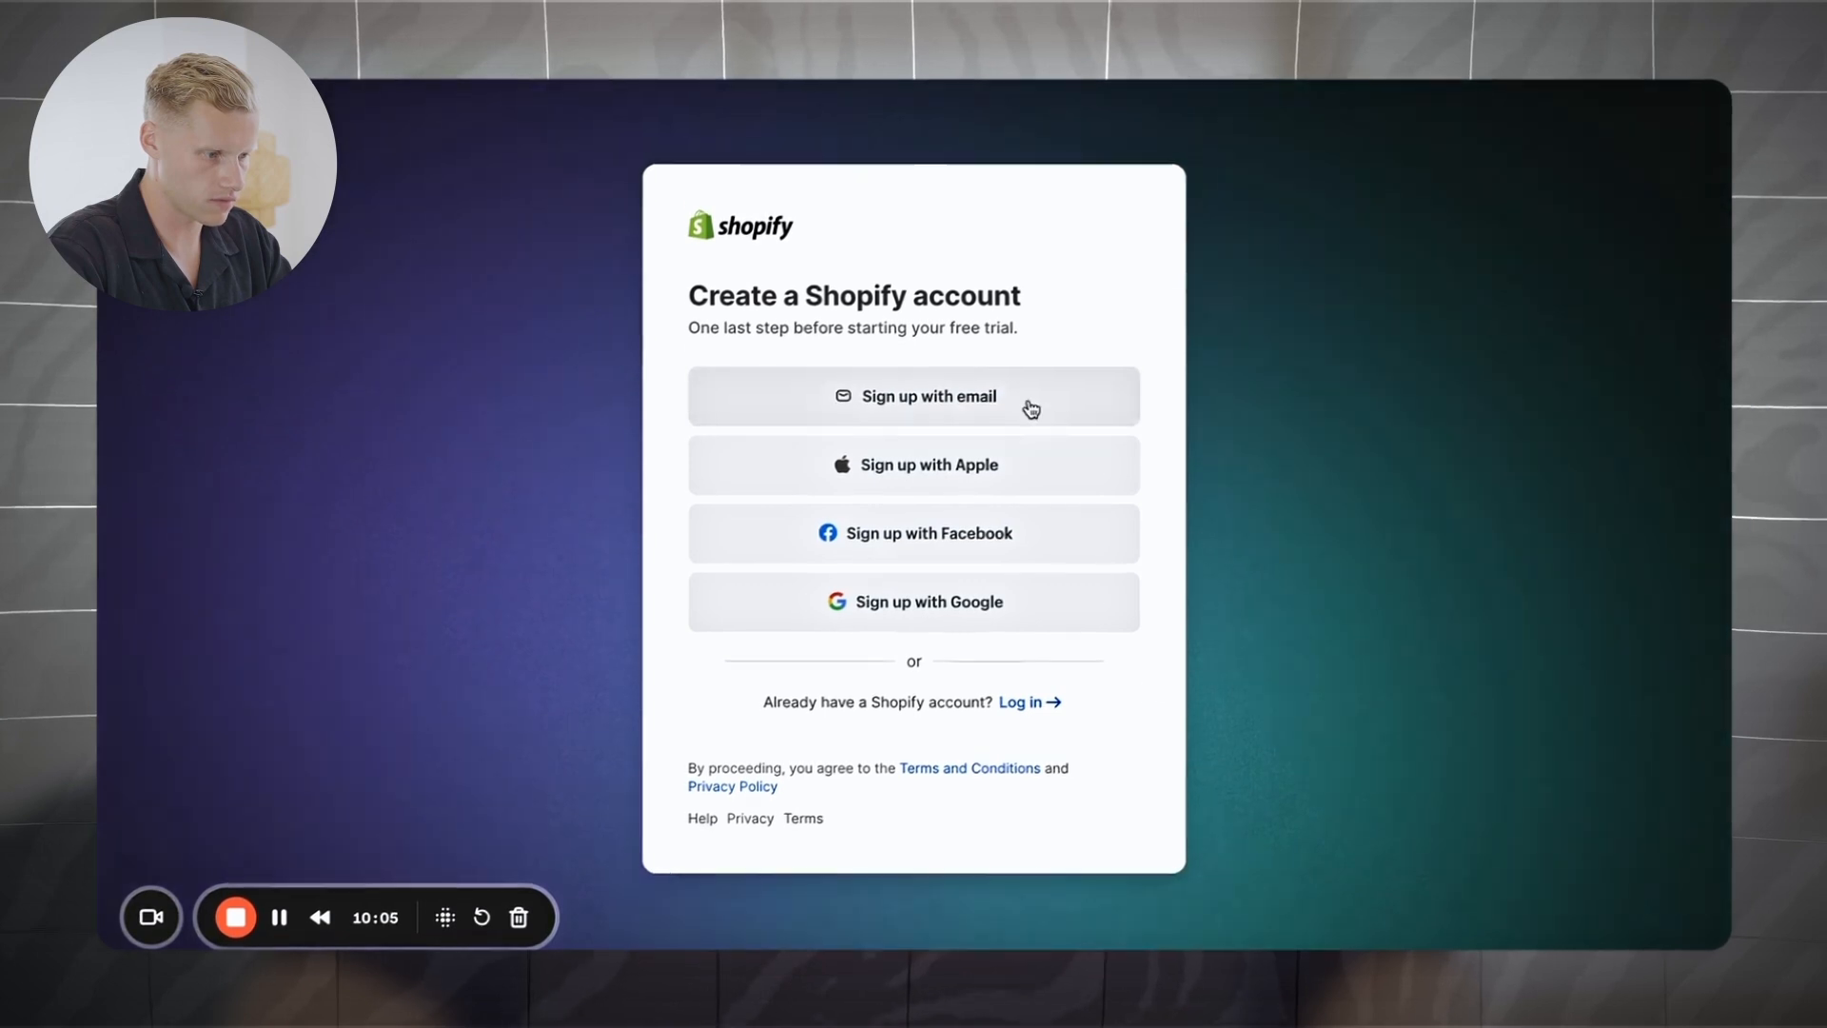
pyautogui.click(947, 410)
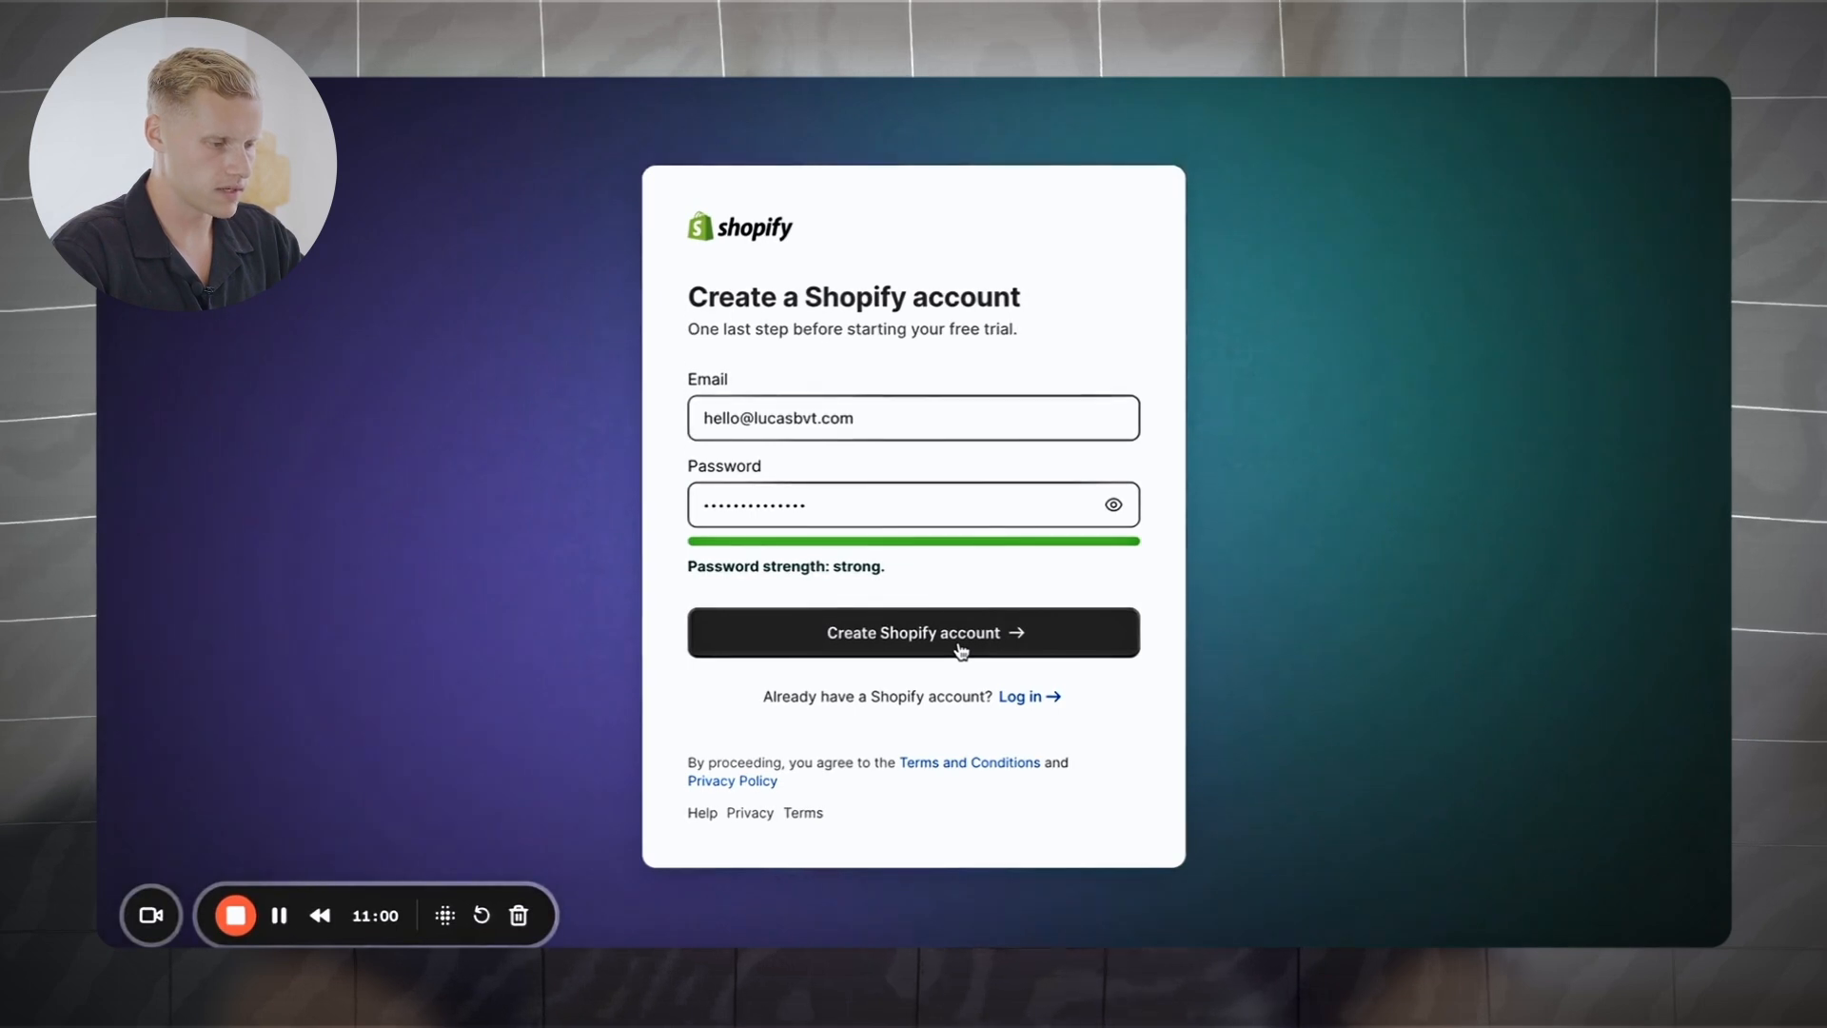
pyautogui.click(959, 651)
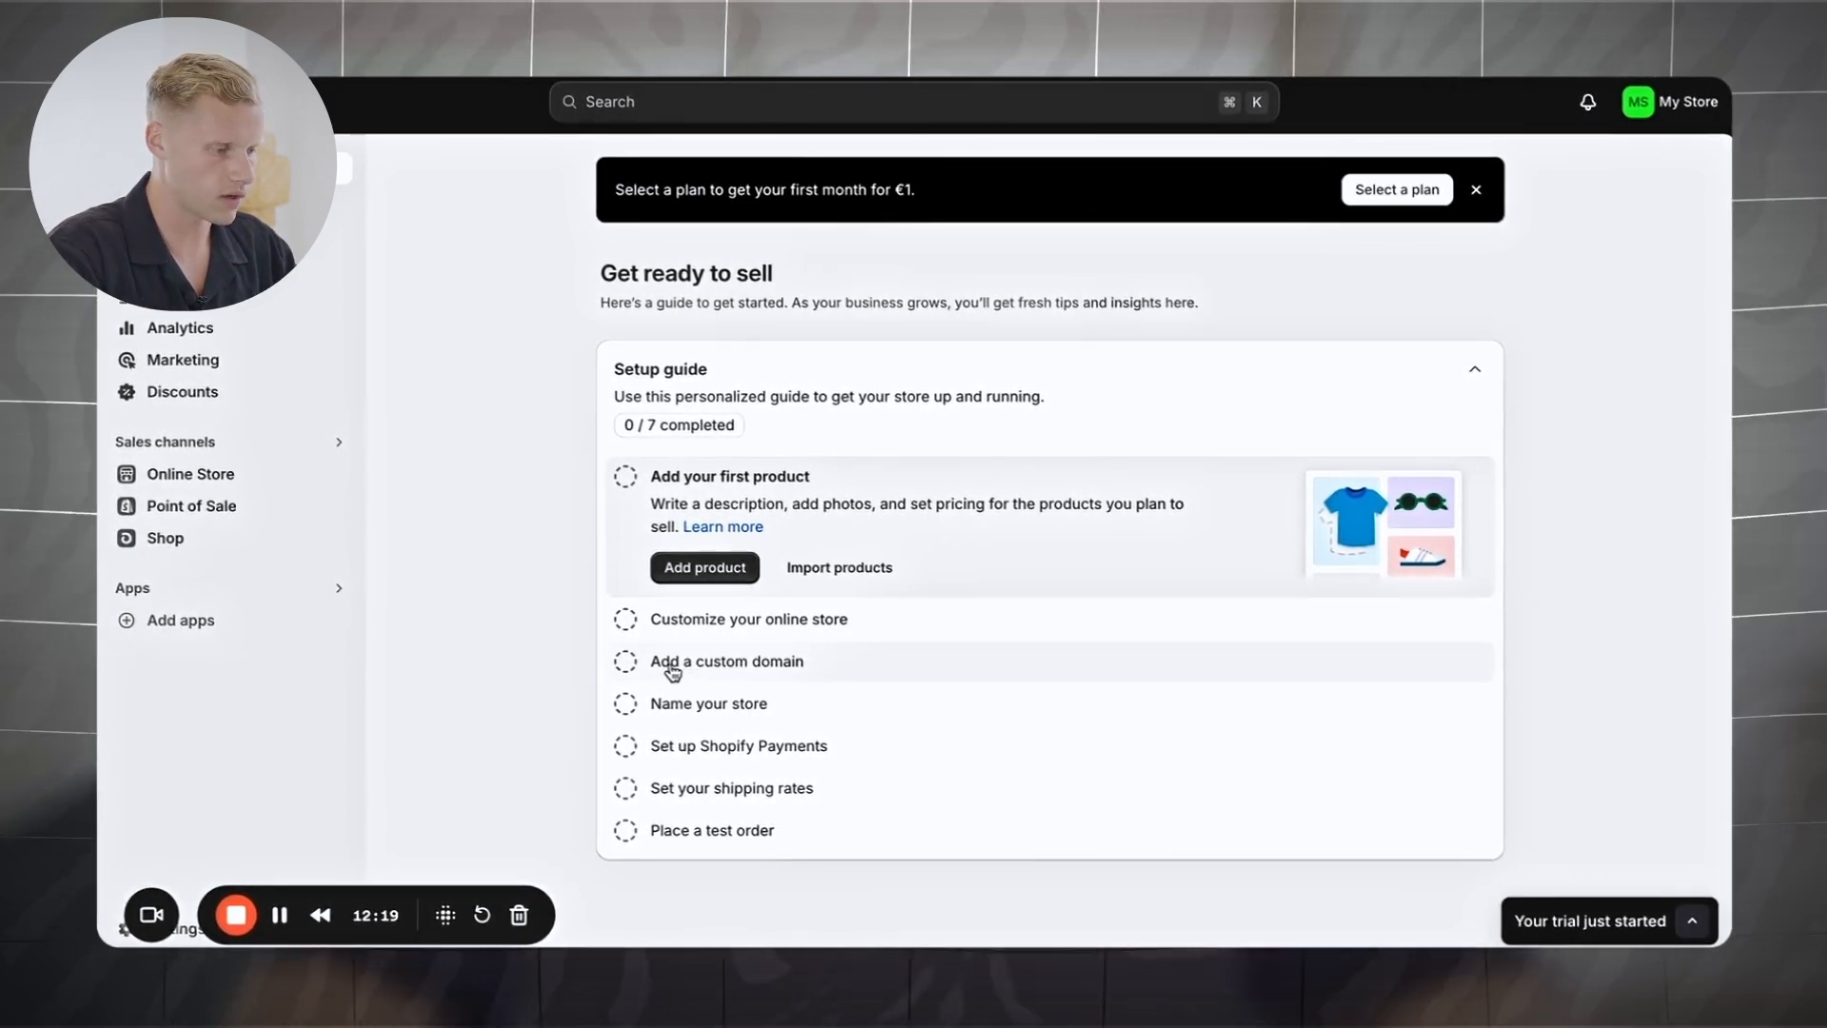
# Step: Expand 'Add a custom domain', go to Domains settings, and explore buying a new domain
pyautogui.click(776, 663)
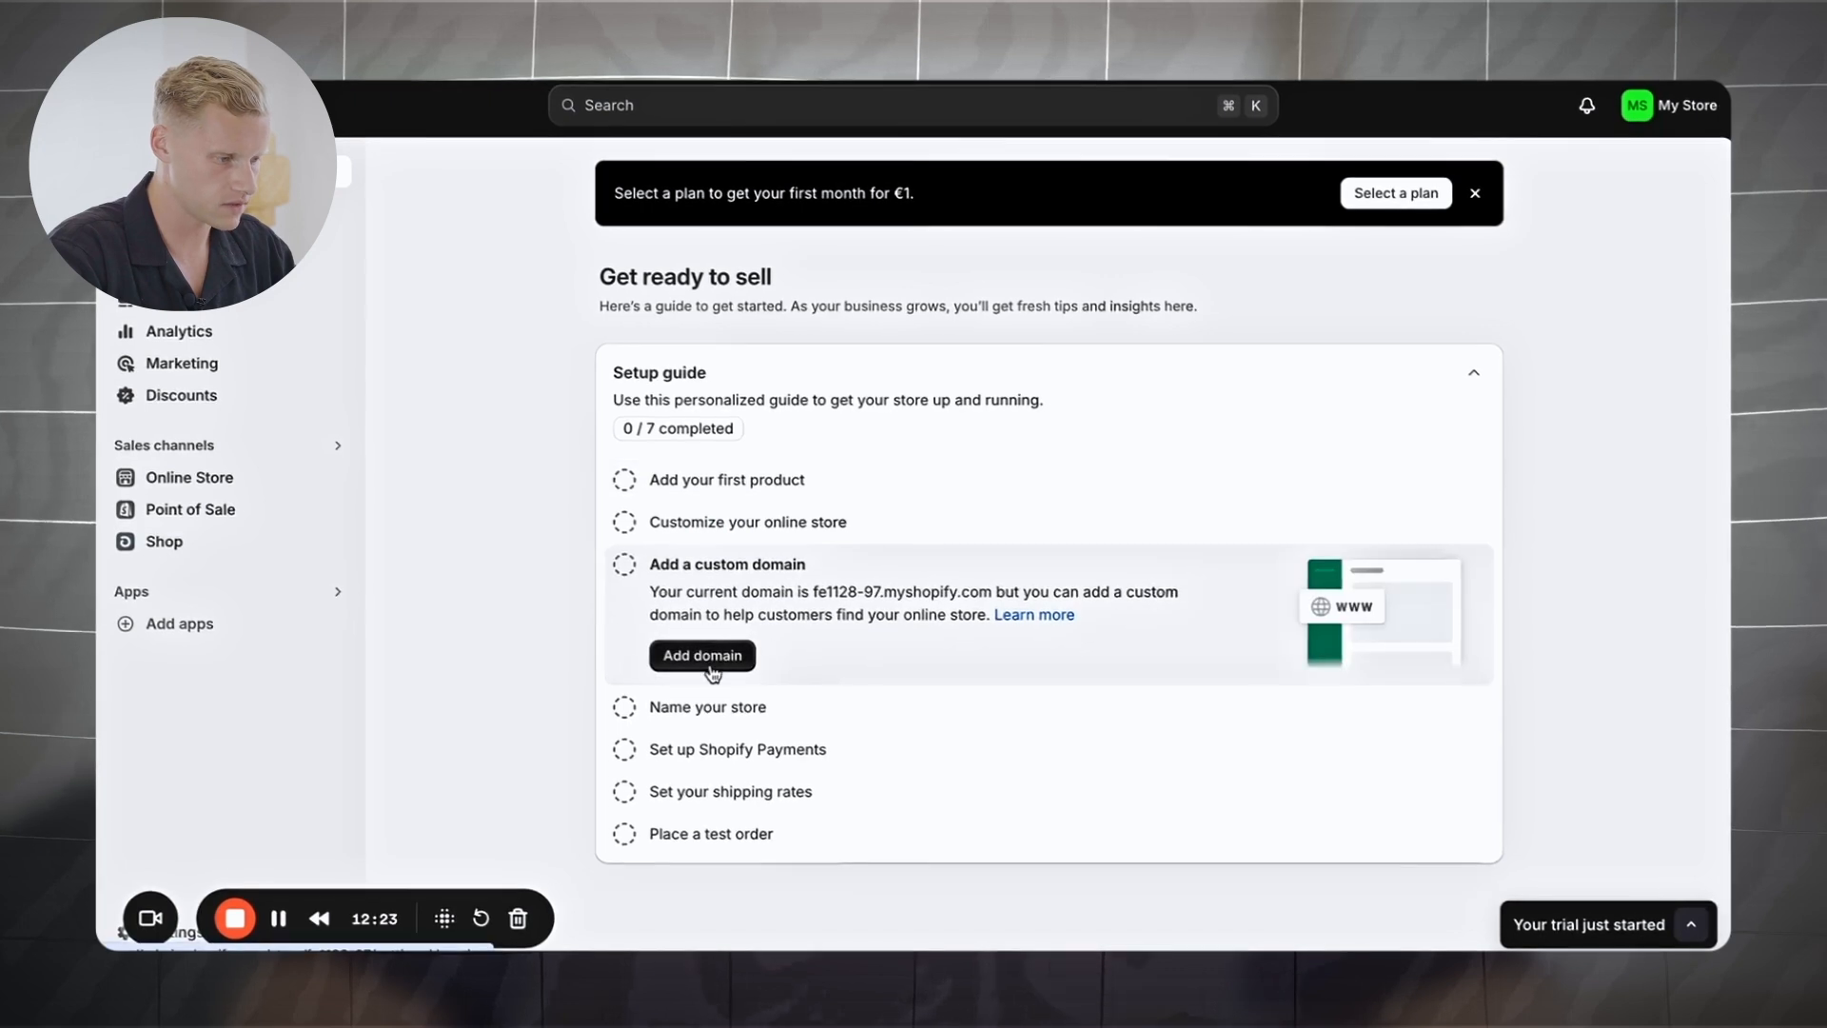
pyautogui.click(712, 658)
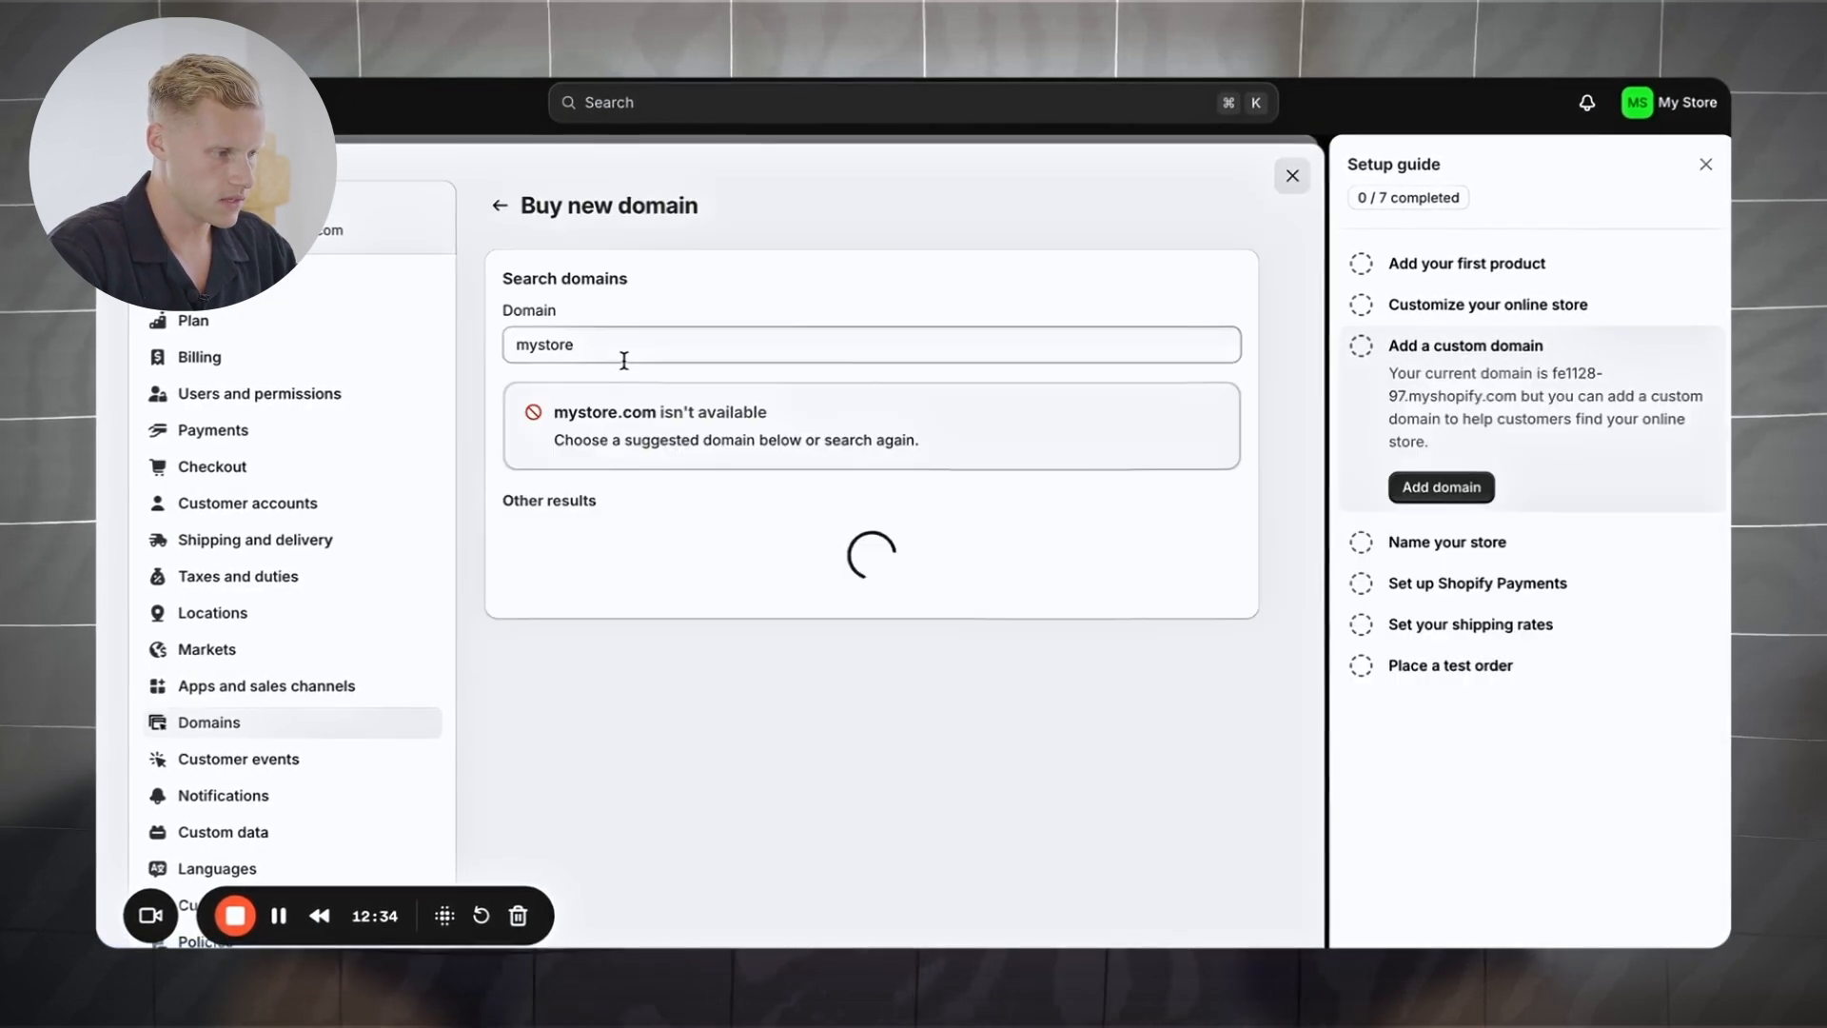
pyautogui.click(628, 347)
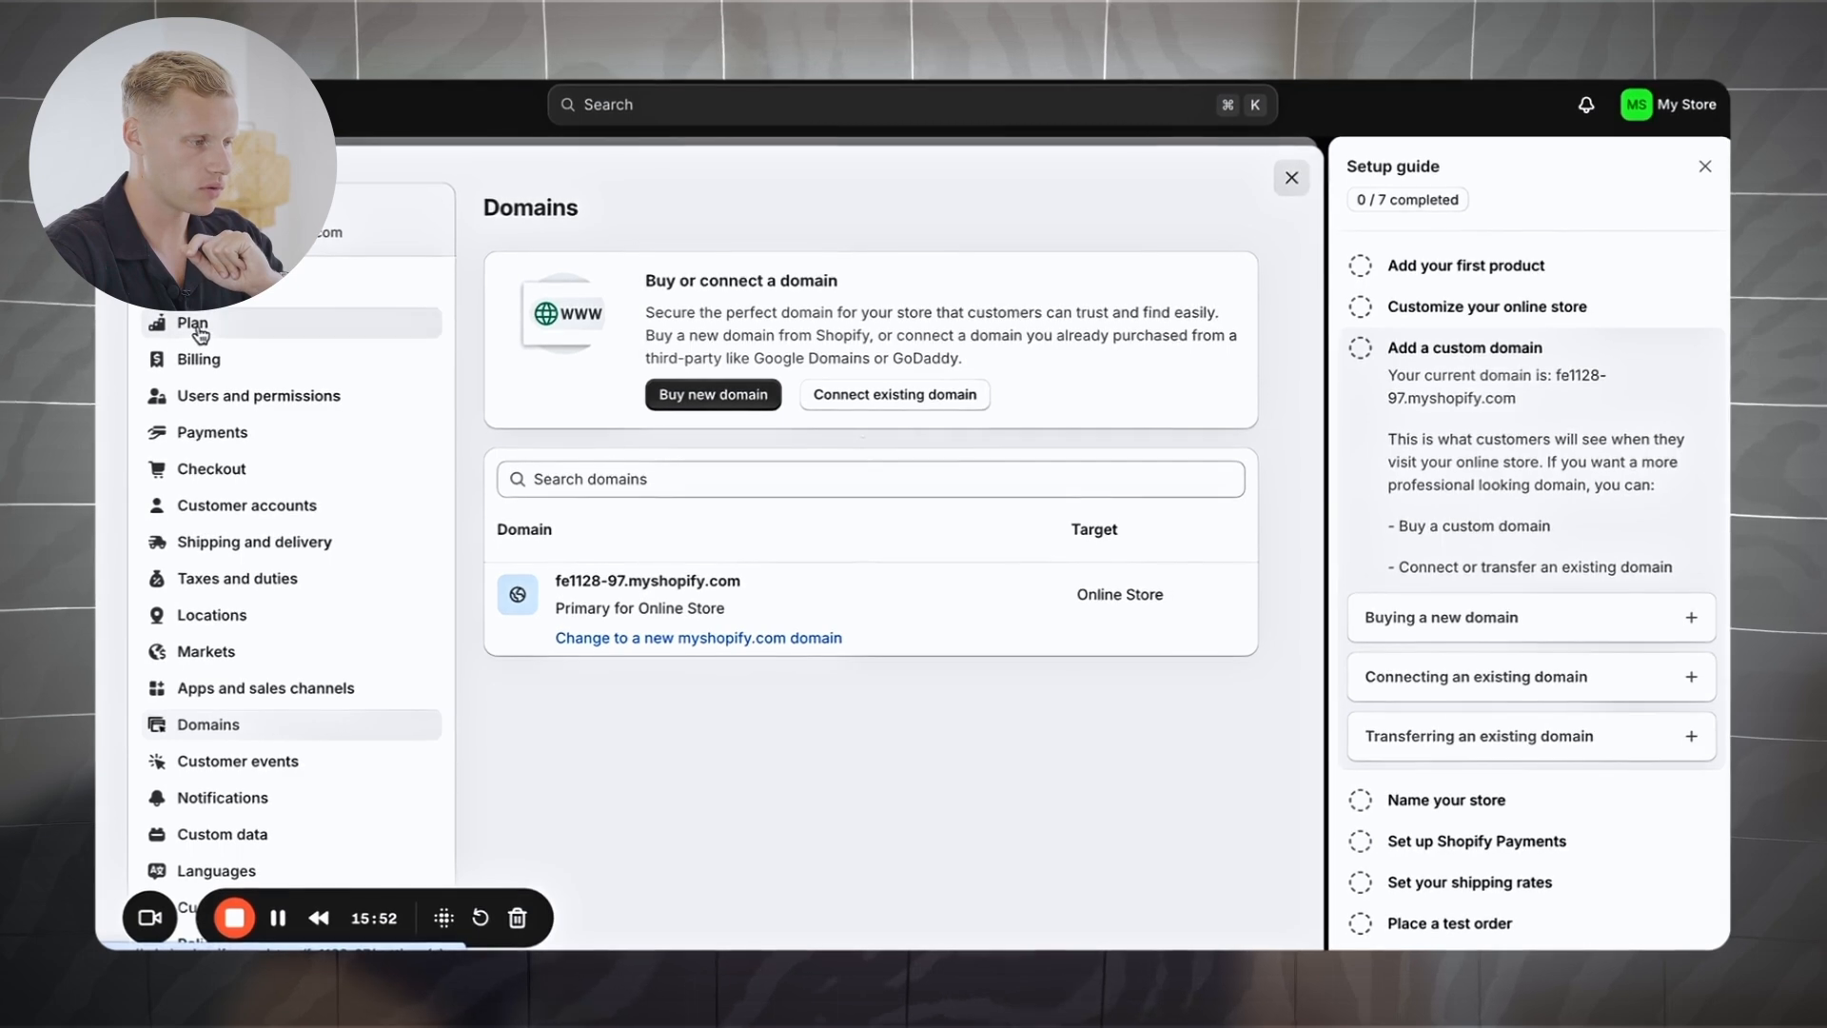
# Step: Choose the Shopify plan in Plan settings and review its €1-then-€92 monthly checkout
pyautogui.click(190, 323)
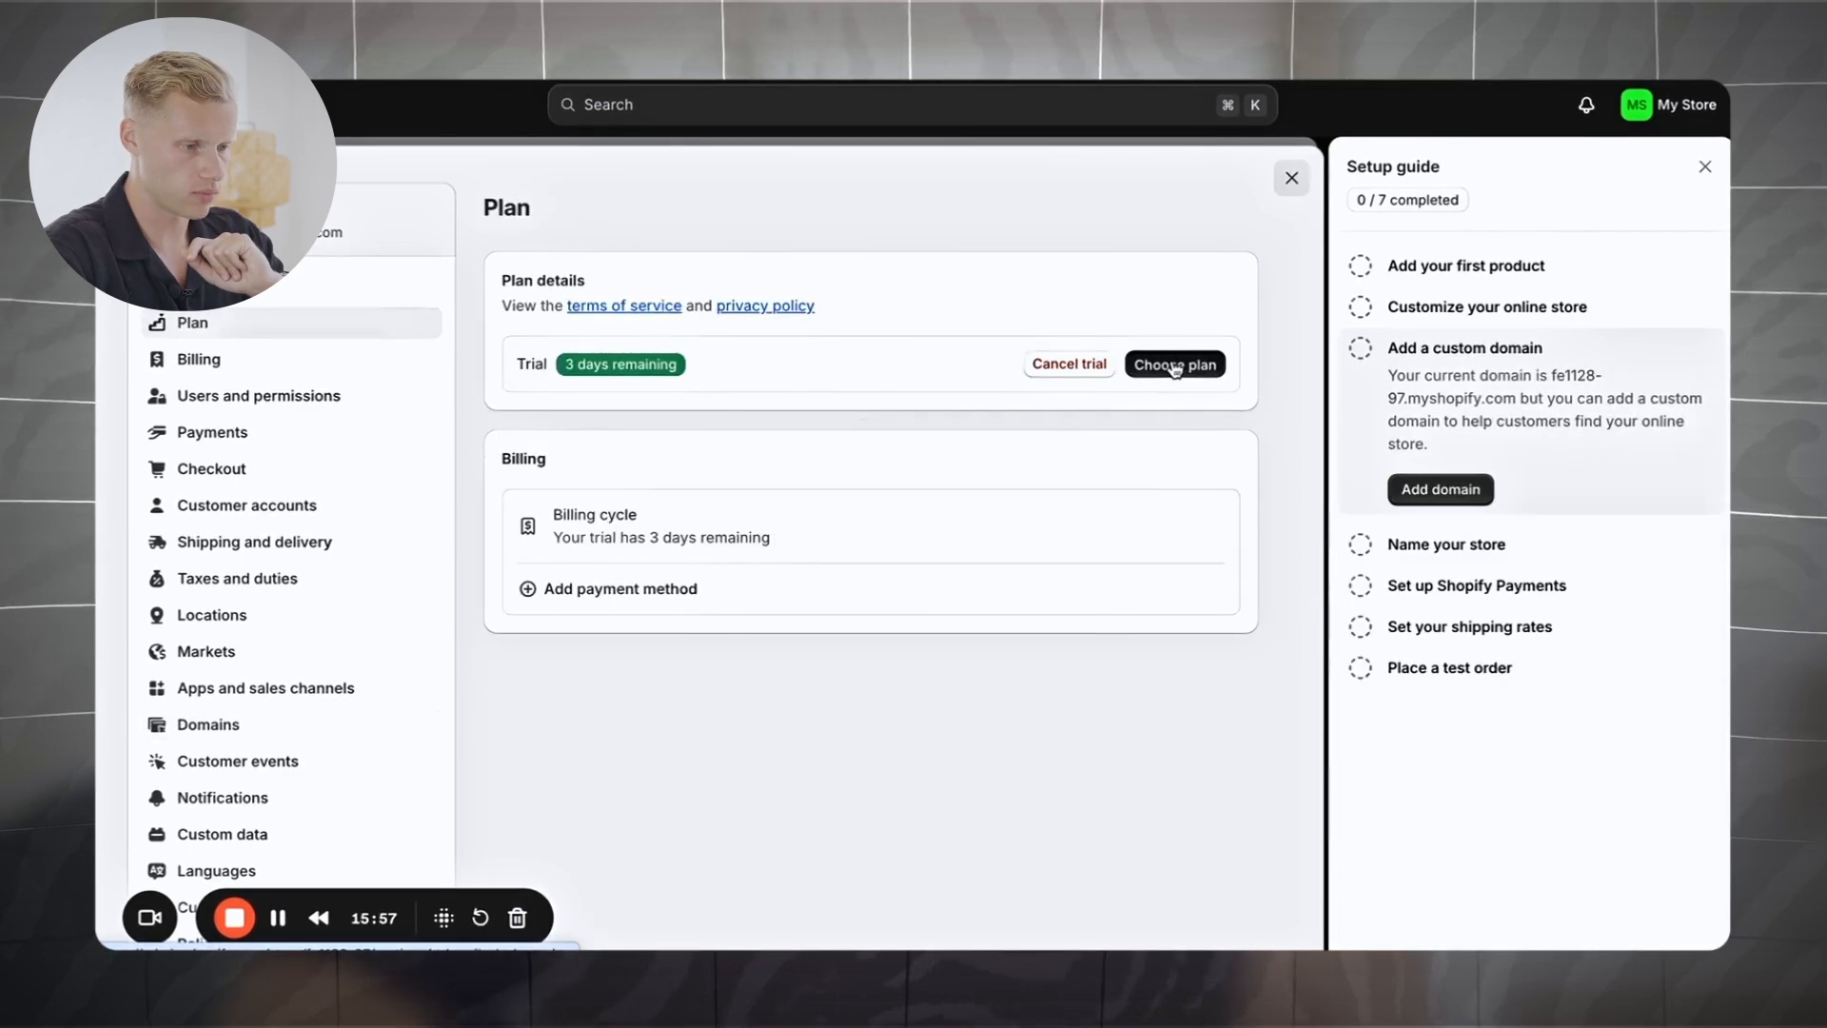
pyautogui.click(1175, 366)
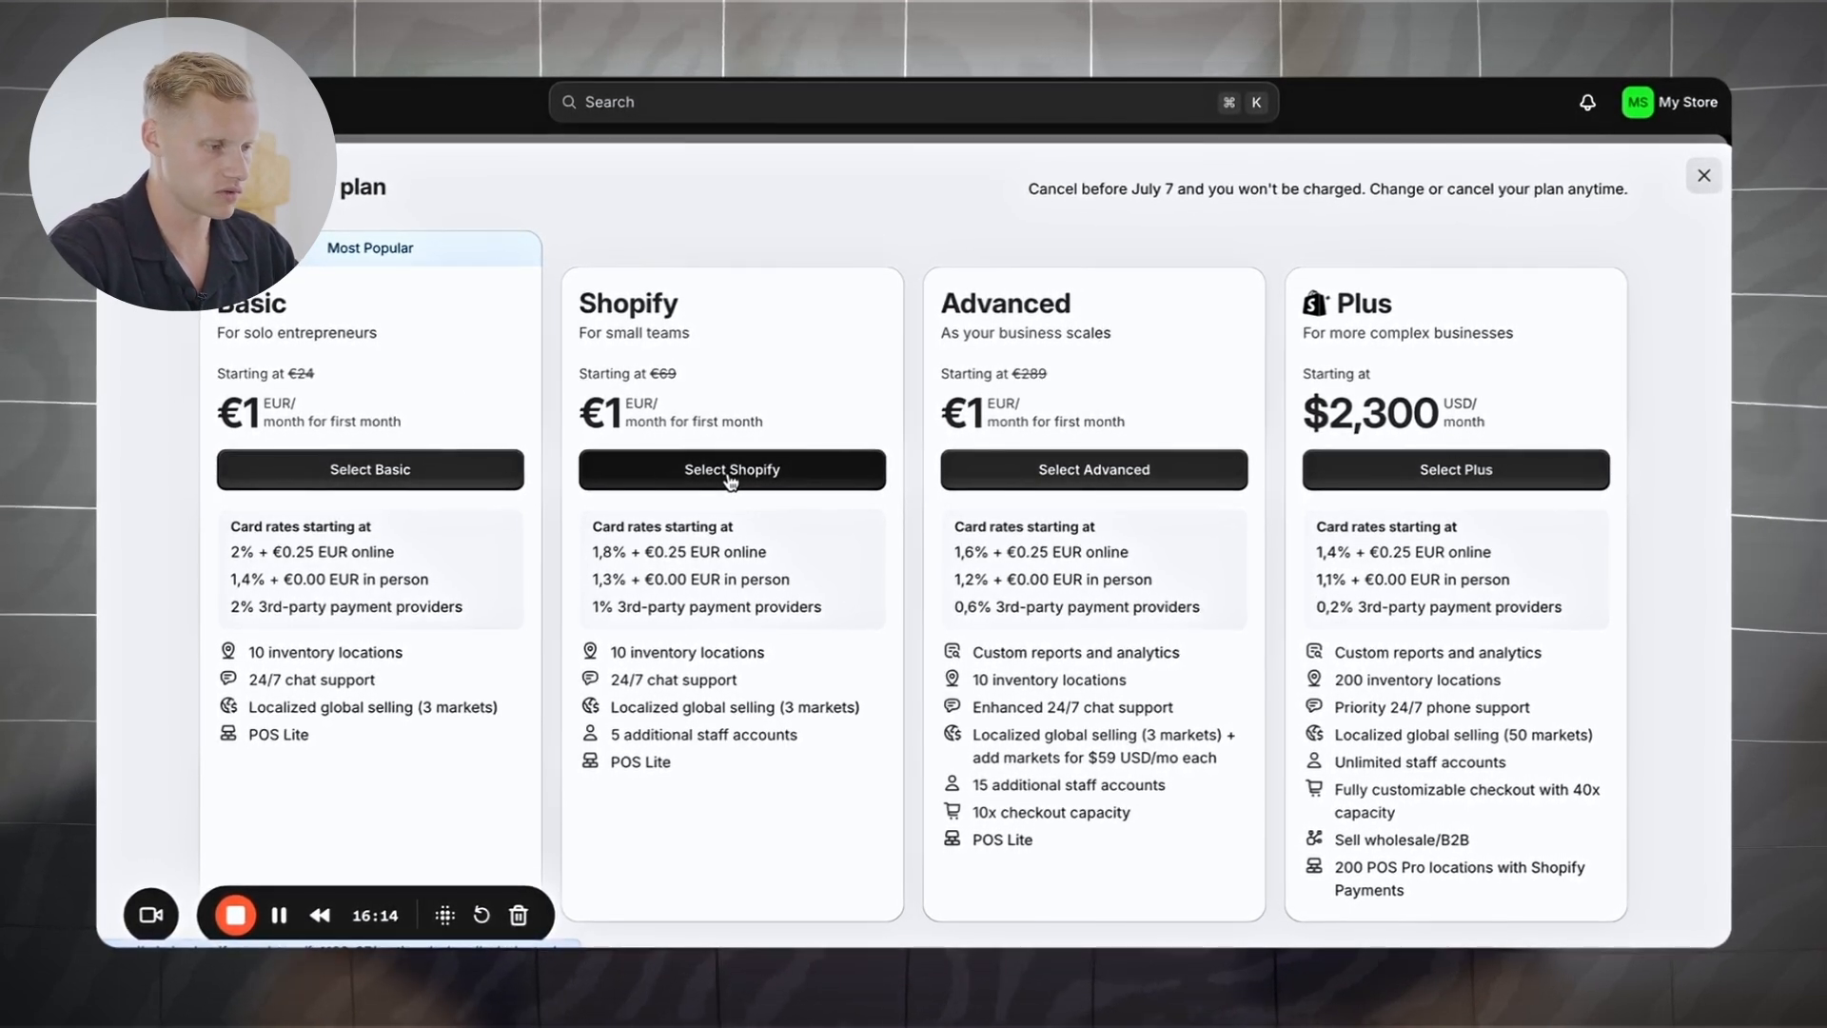
pyautogui.click(731, 483)
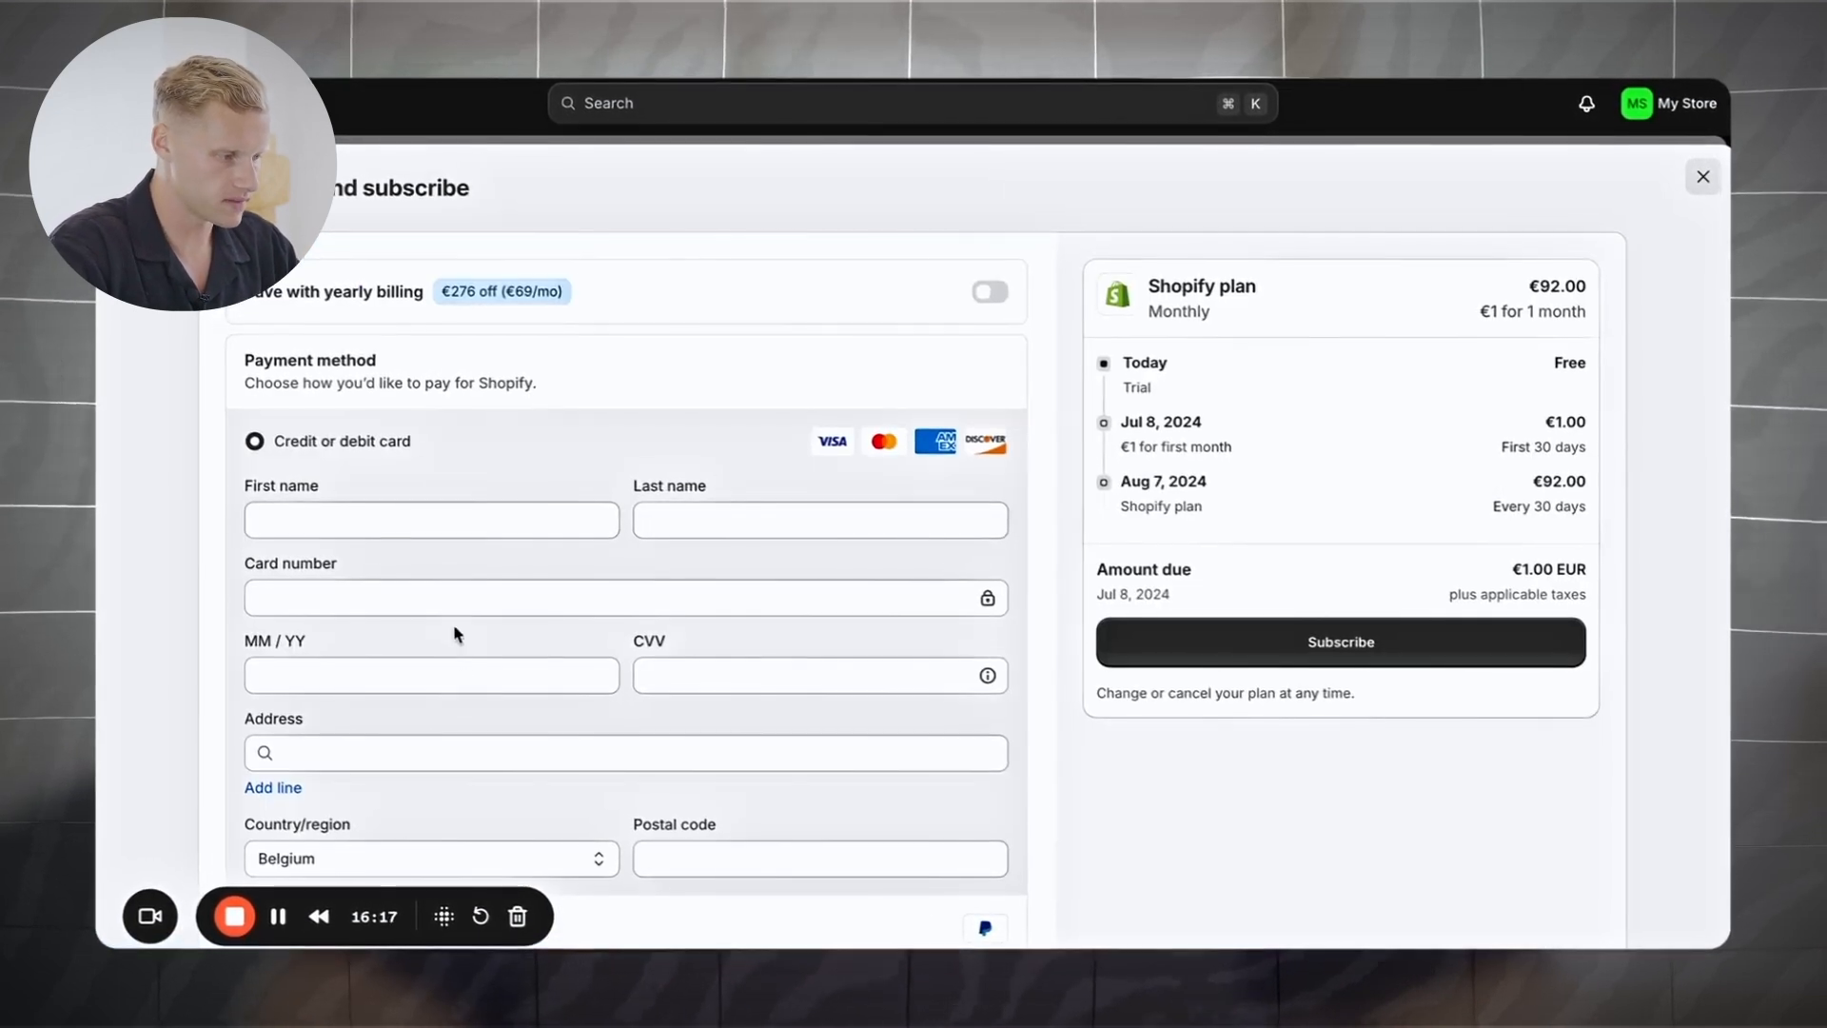
pyautogui.scroll(-2, 481, 742)
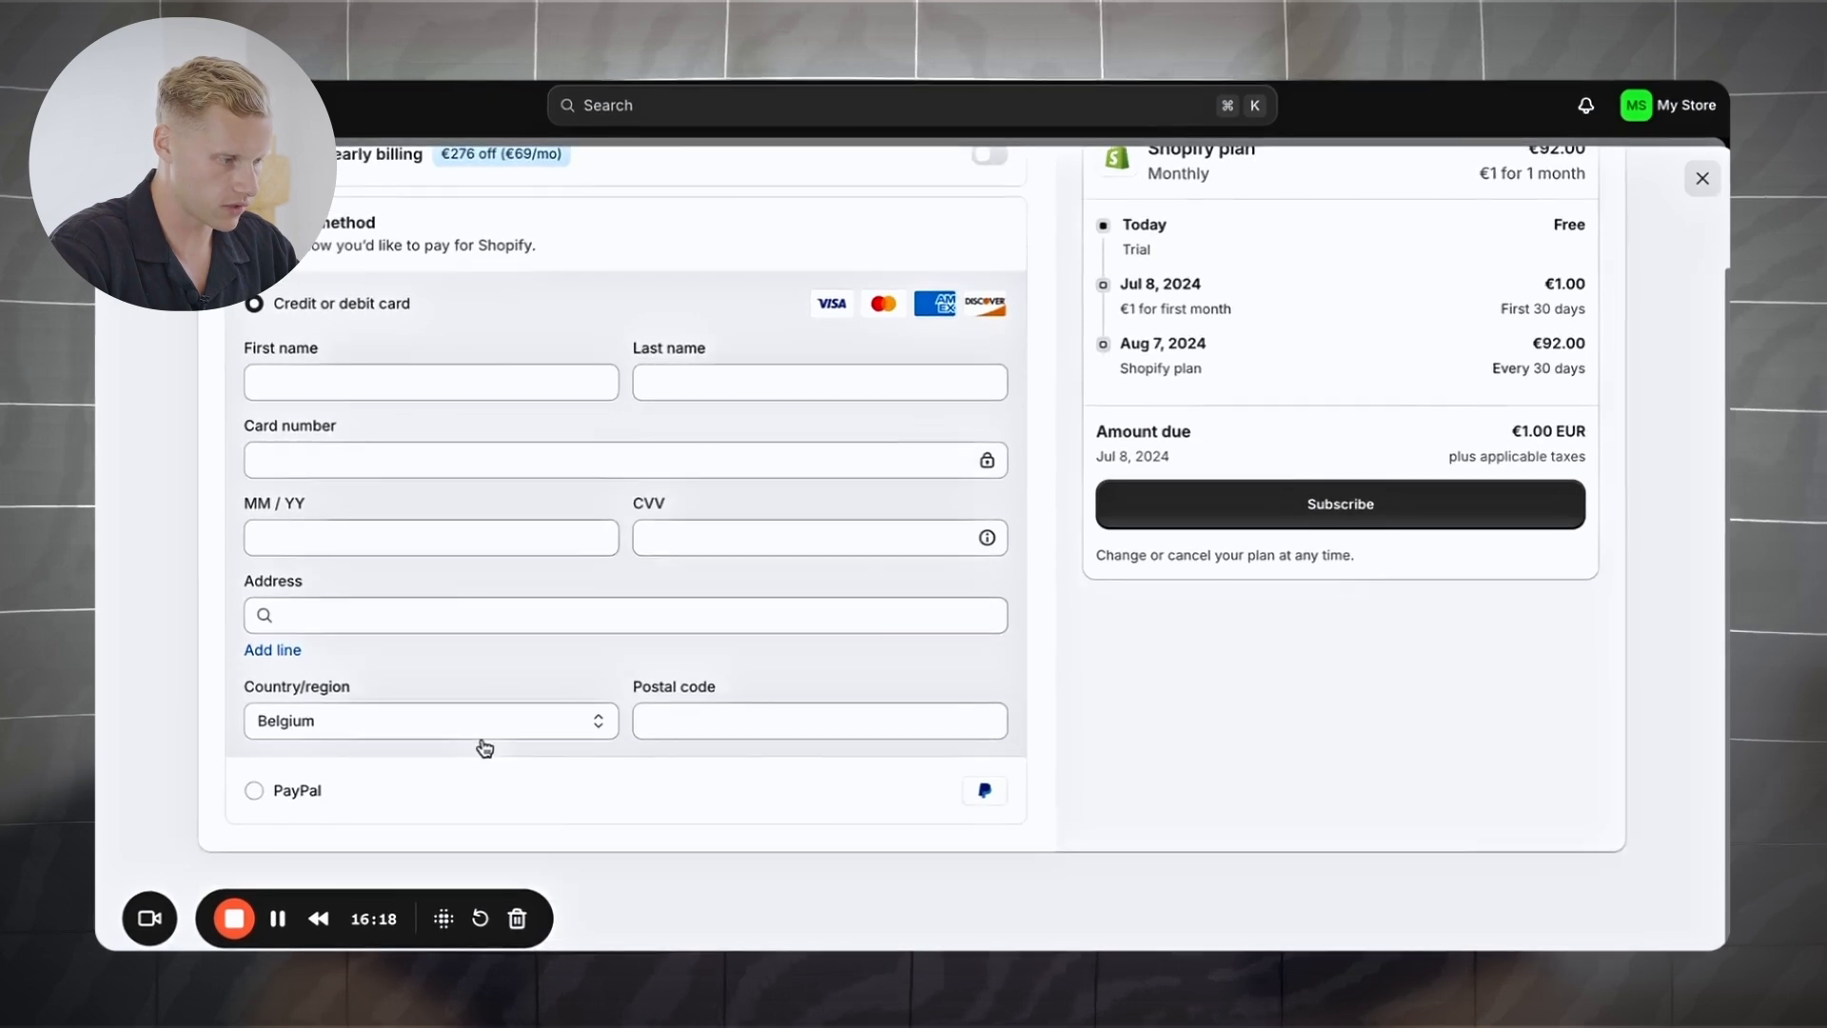
pyautogui.scroll(2, 482, 743)
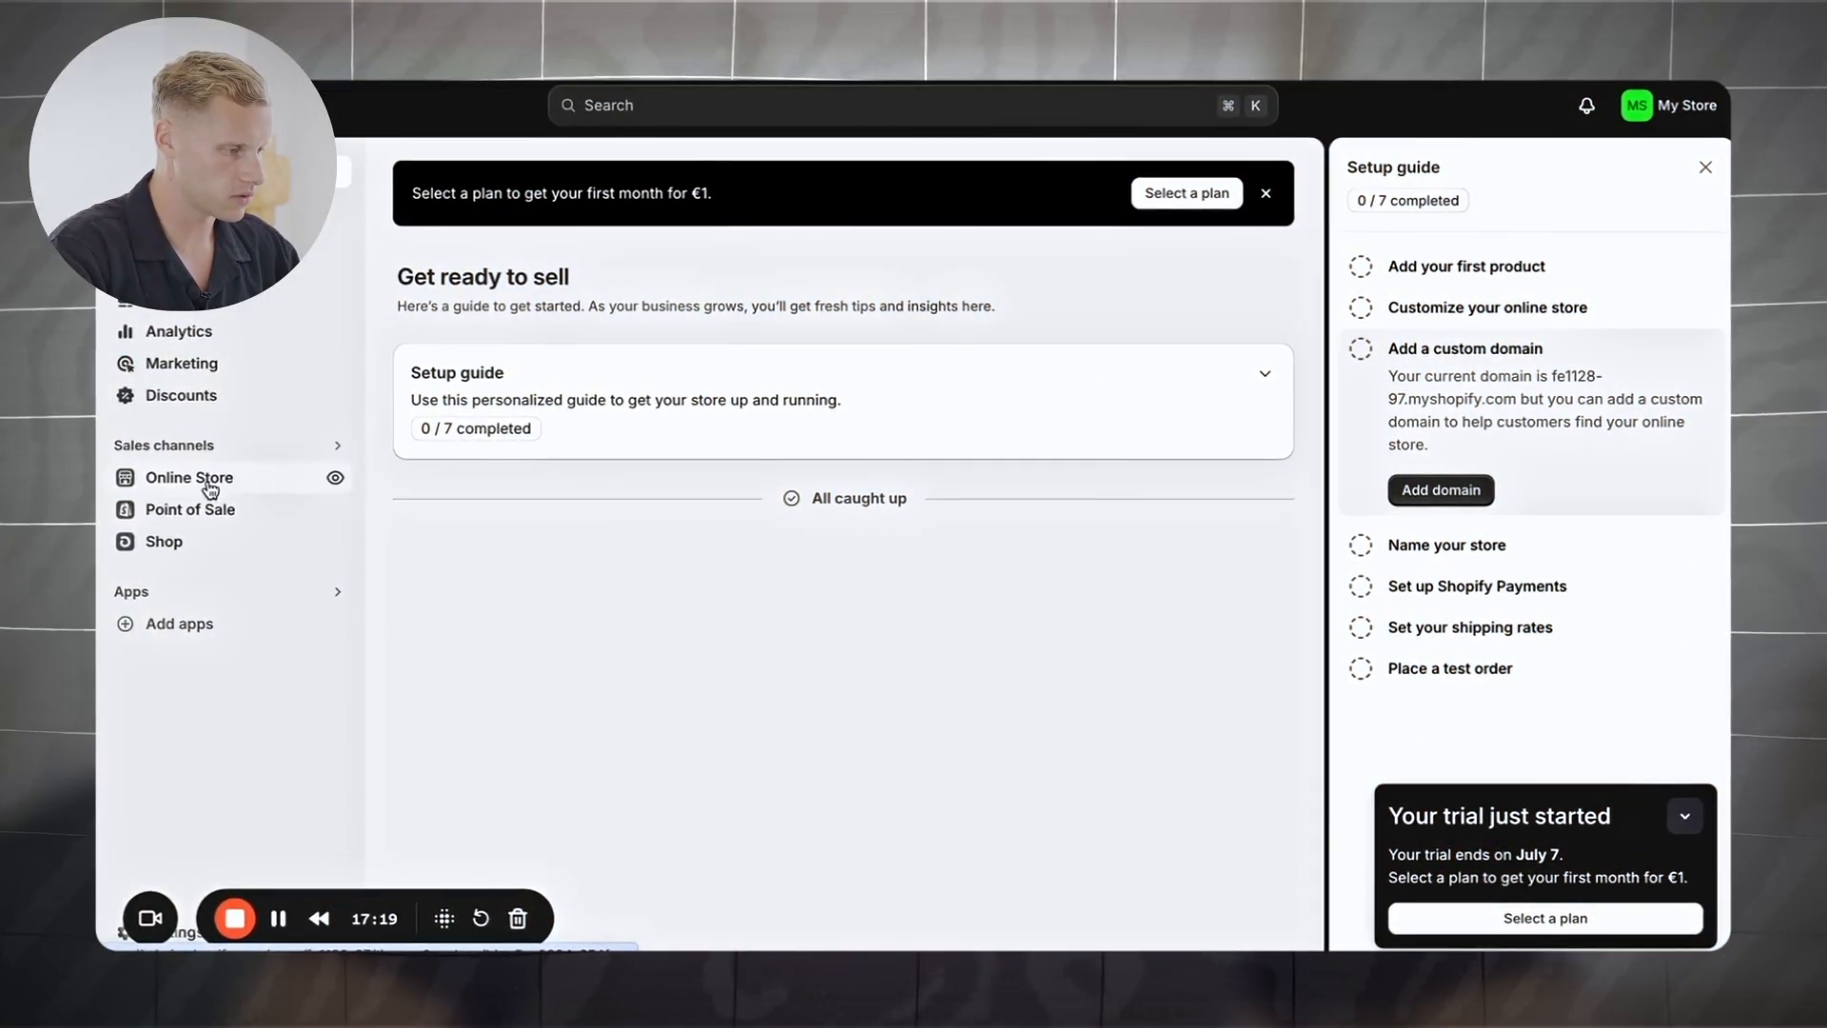
# Step: Add the free Sense theme from Online Store > Themes and publish it in place of Dawn
pyautogui.click(189, 476)
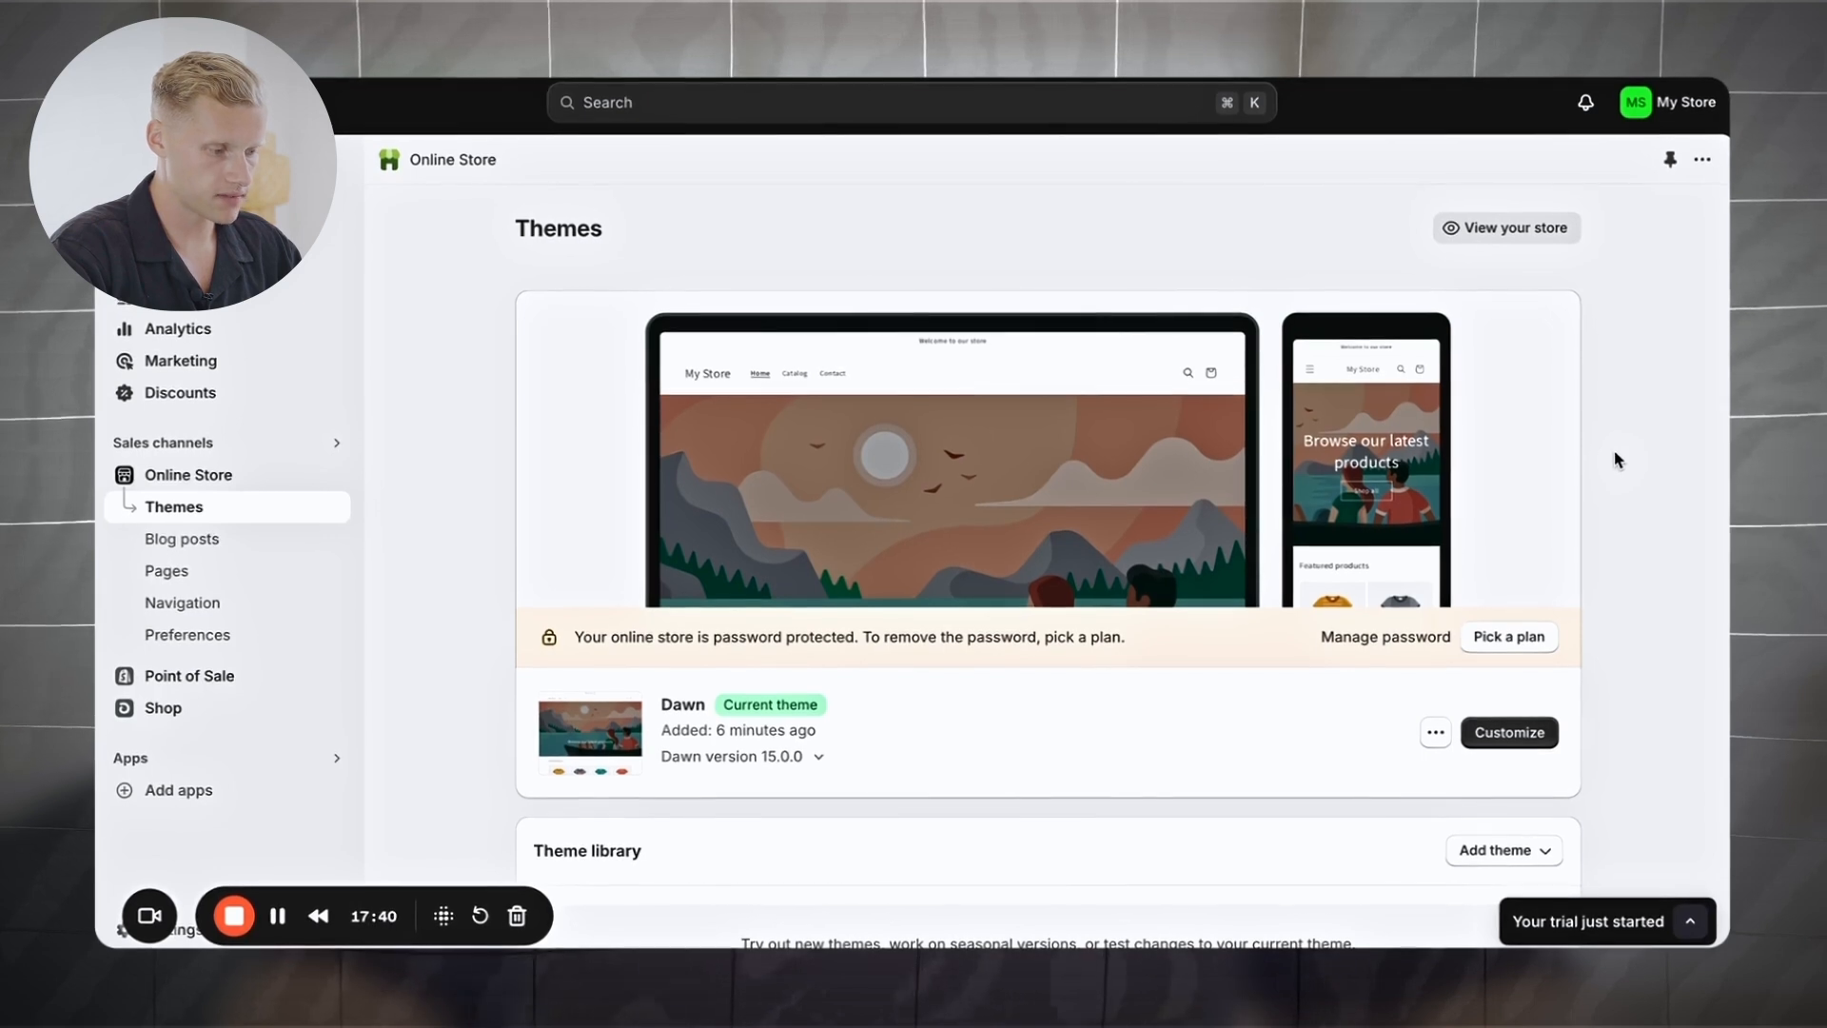
pyautogui.scroll(-2, 1614, 459)
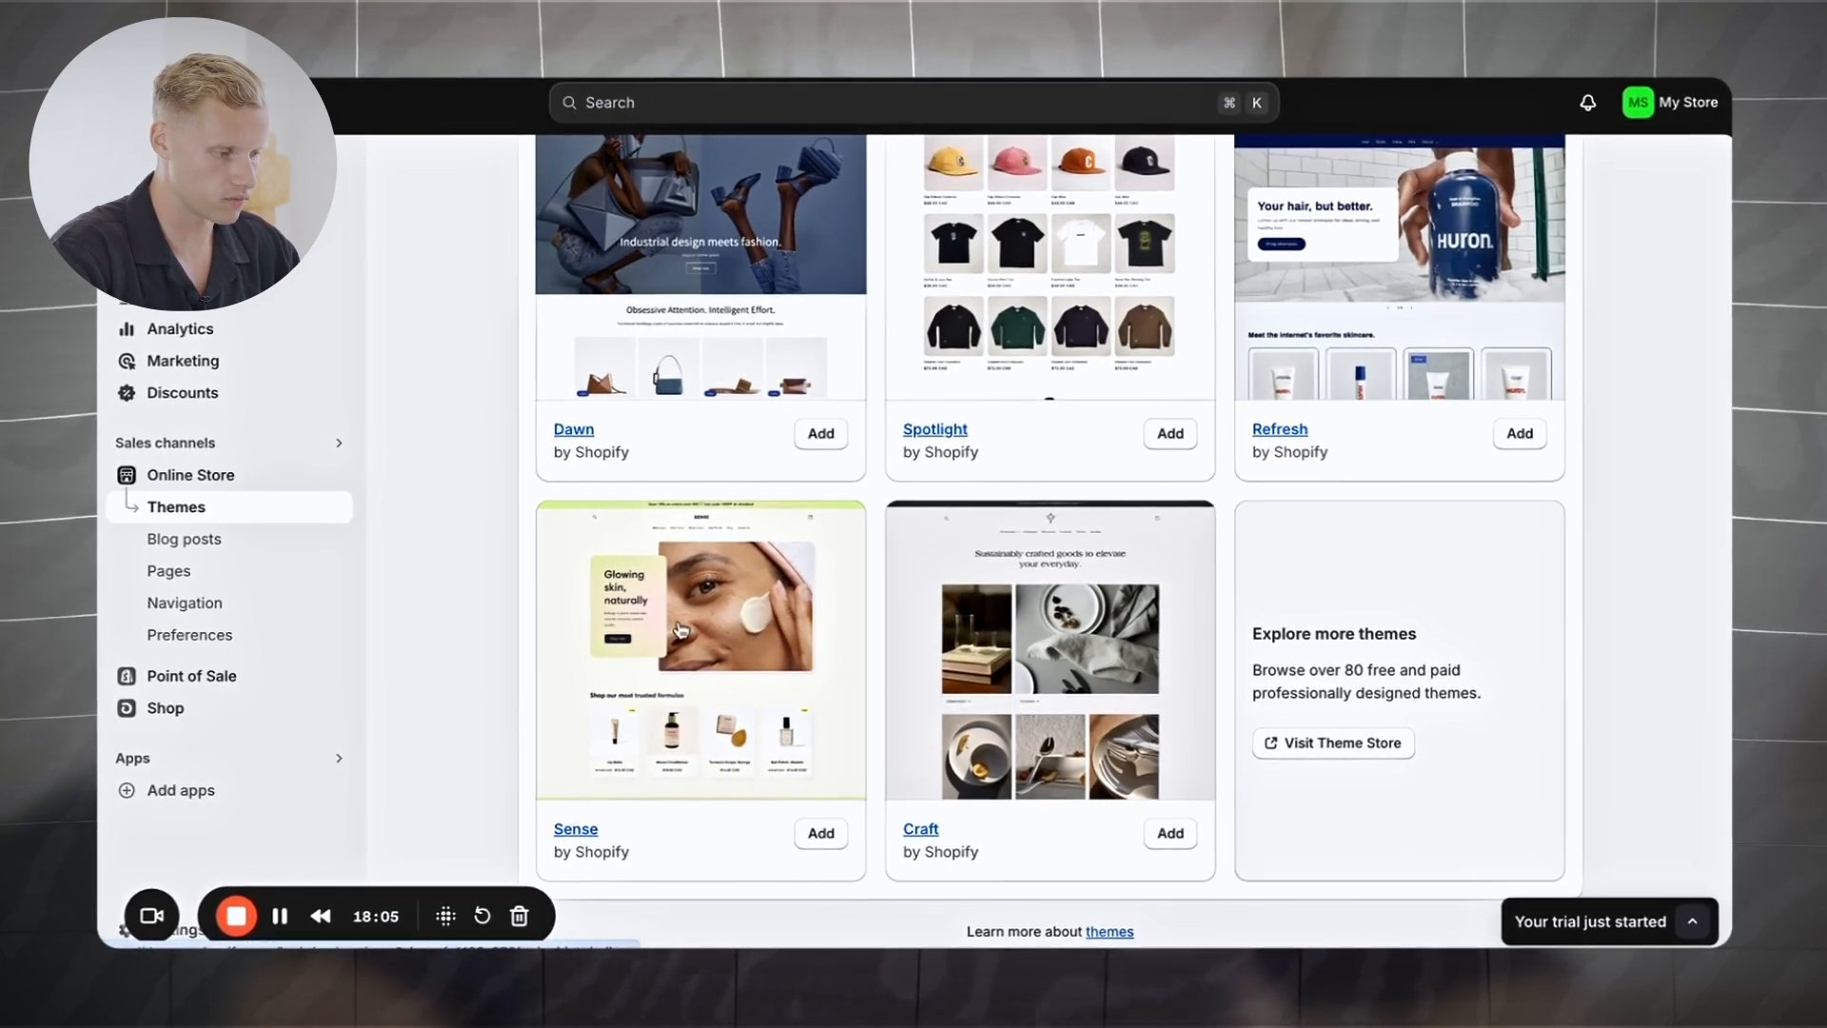
pyautogui.click(819, 835)
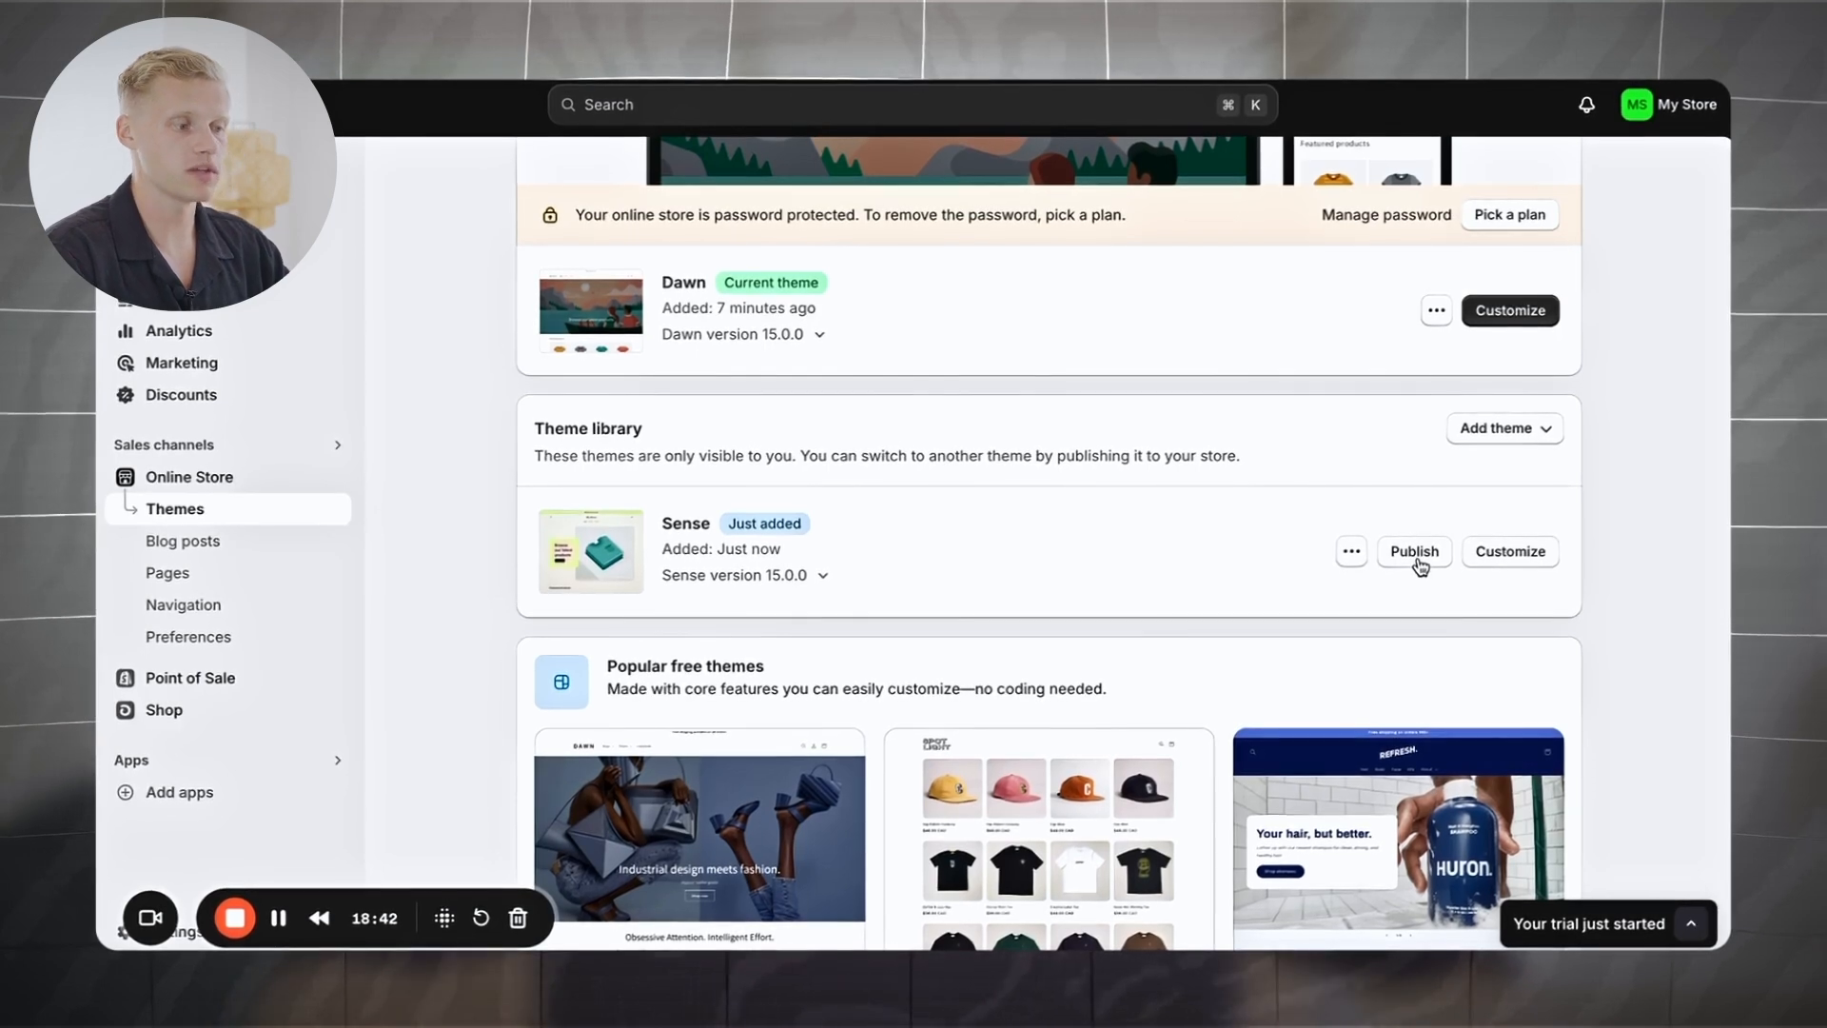
pyautogui.click(1416, 552)
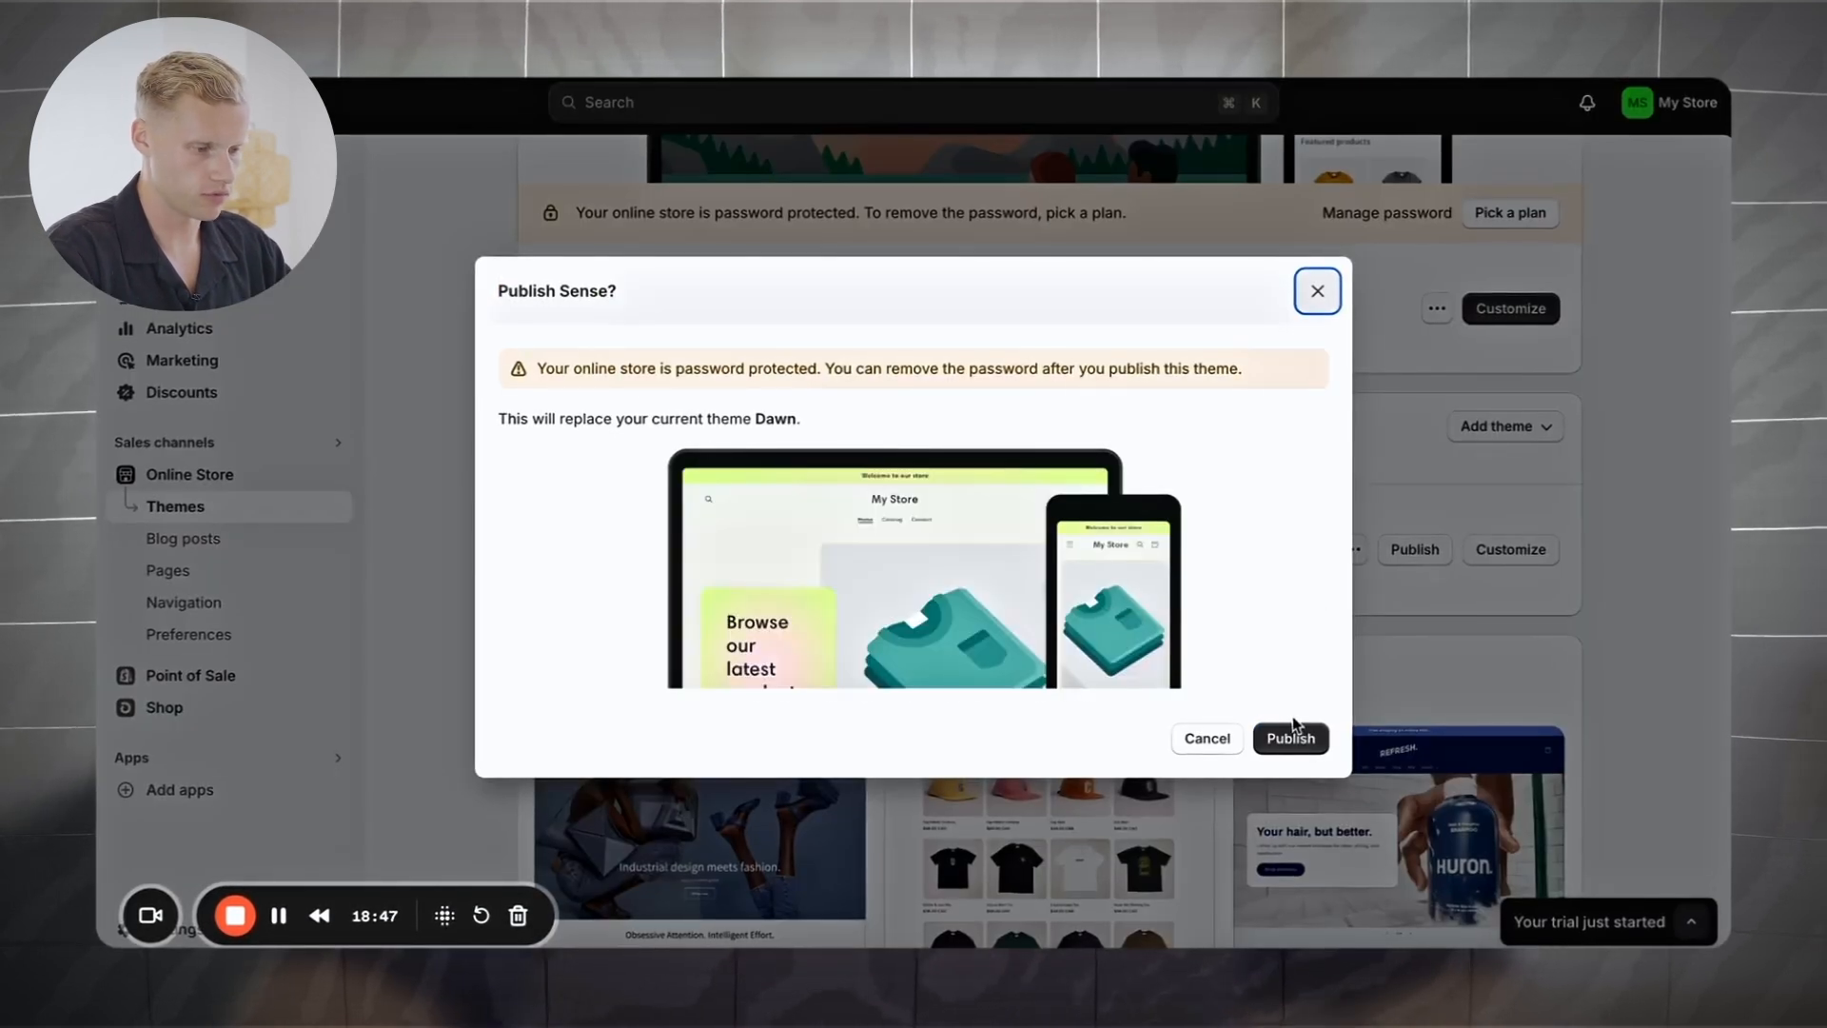
pyautogui.click(1292, 735)
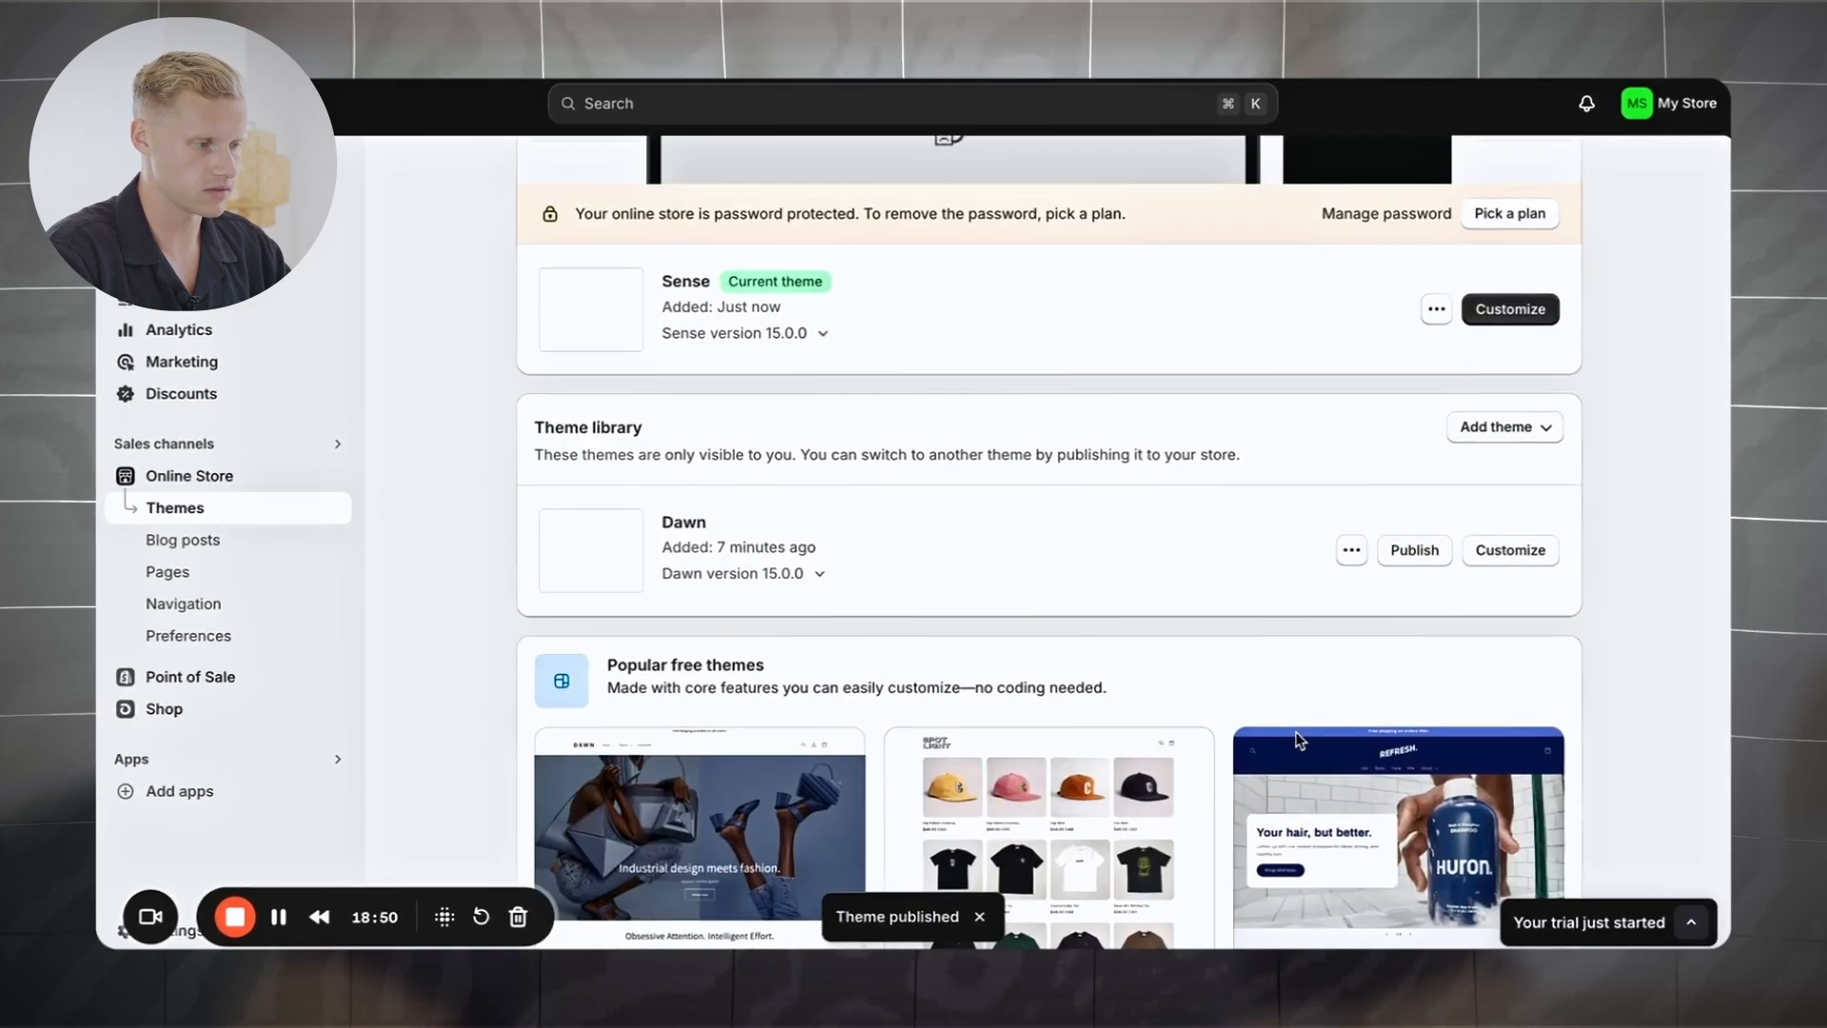
pyautogui.scroll(4, 1092, 530)
pyautogui.scroll(1, 1090, 528)
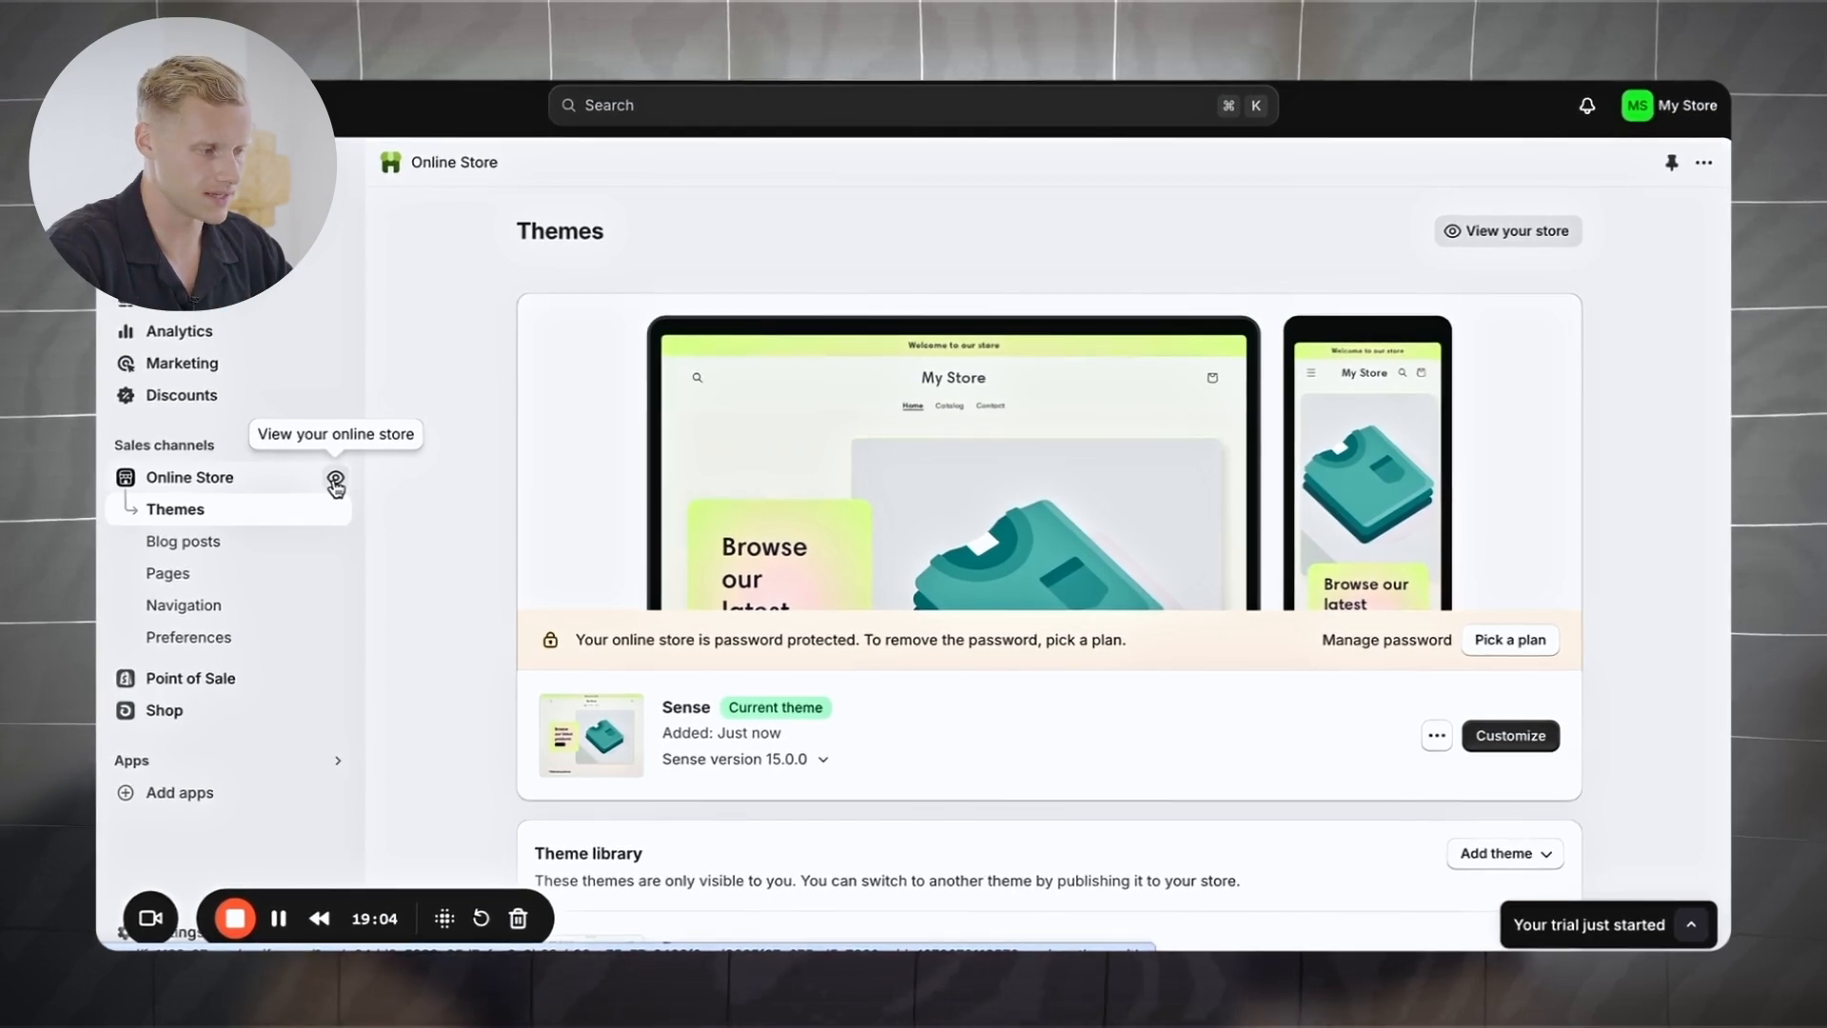
# Step: View the live storefront running the Sense theme and scroll through it
pyautogui.click(336, 480)
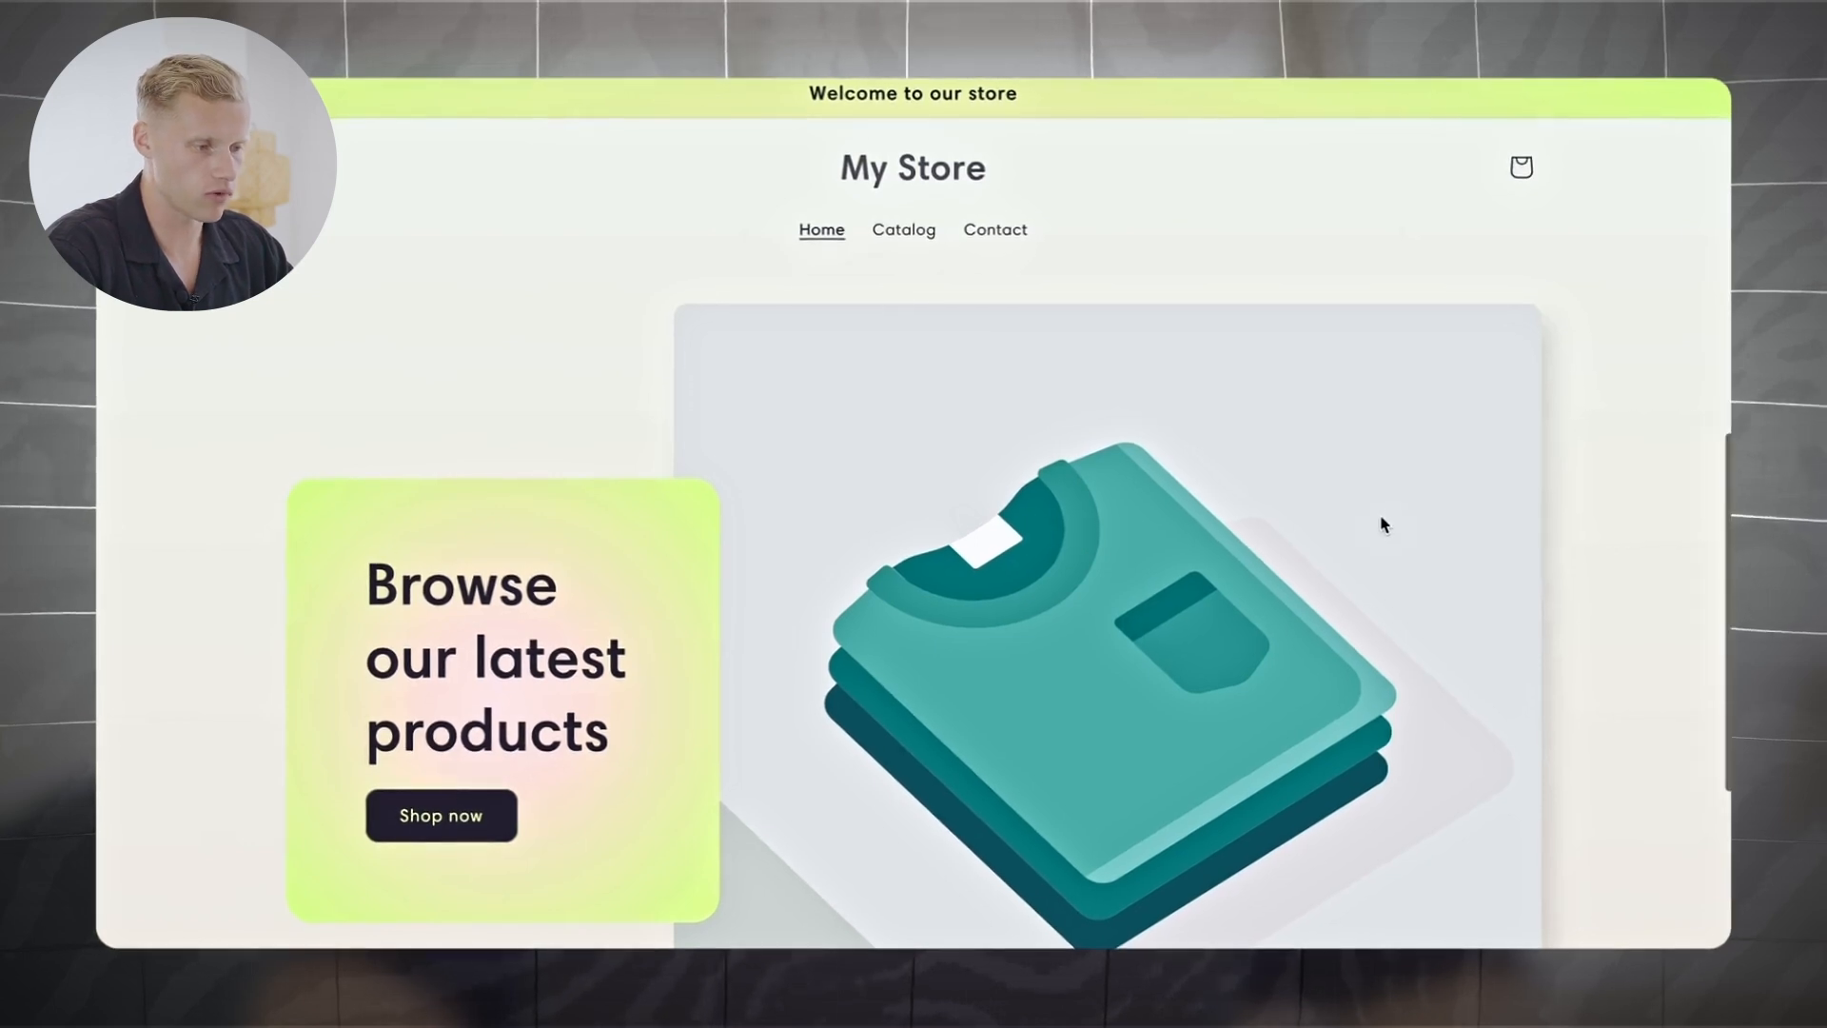
pyautogui.scroll(-10, 1379, 523)
pyautogui.scroll(10, 1382, 524)
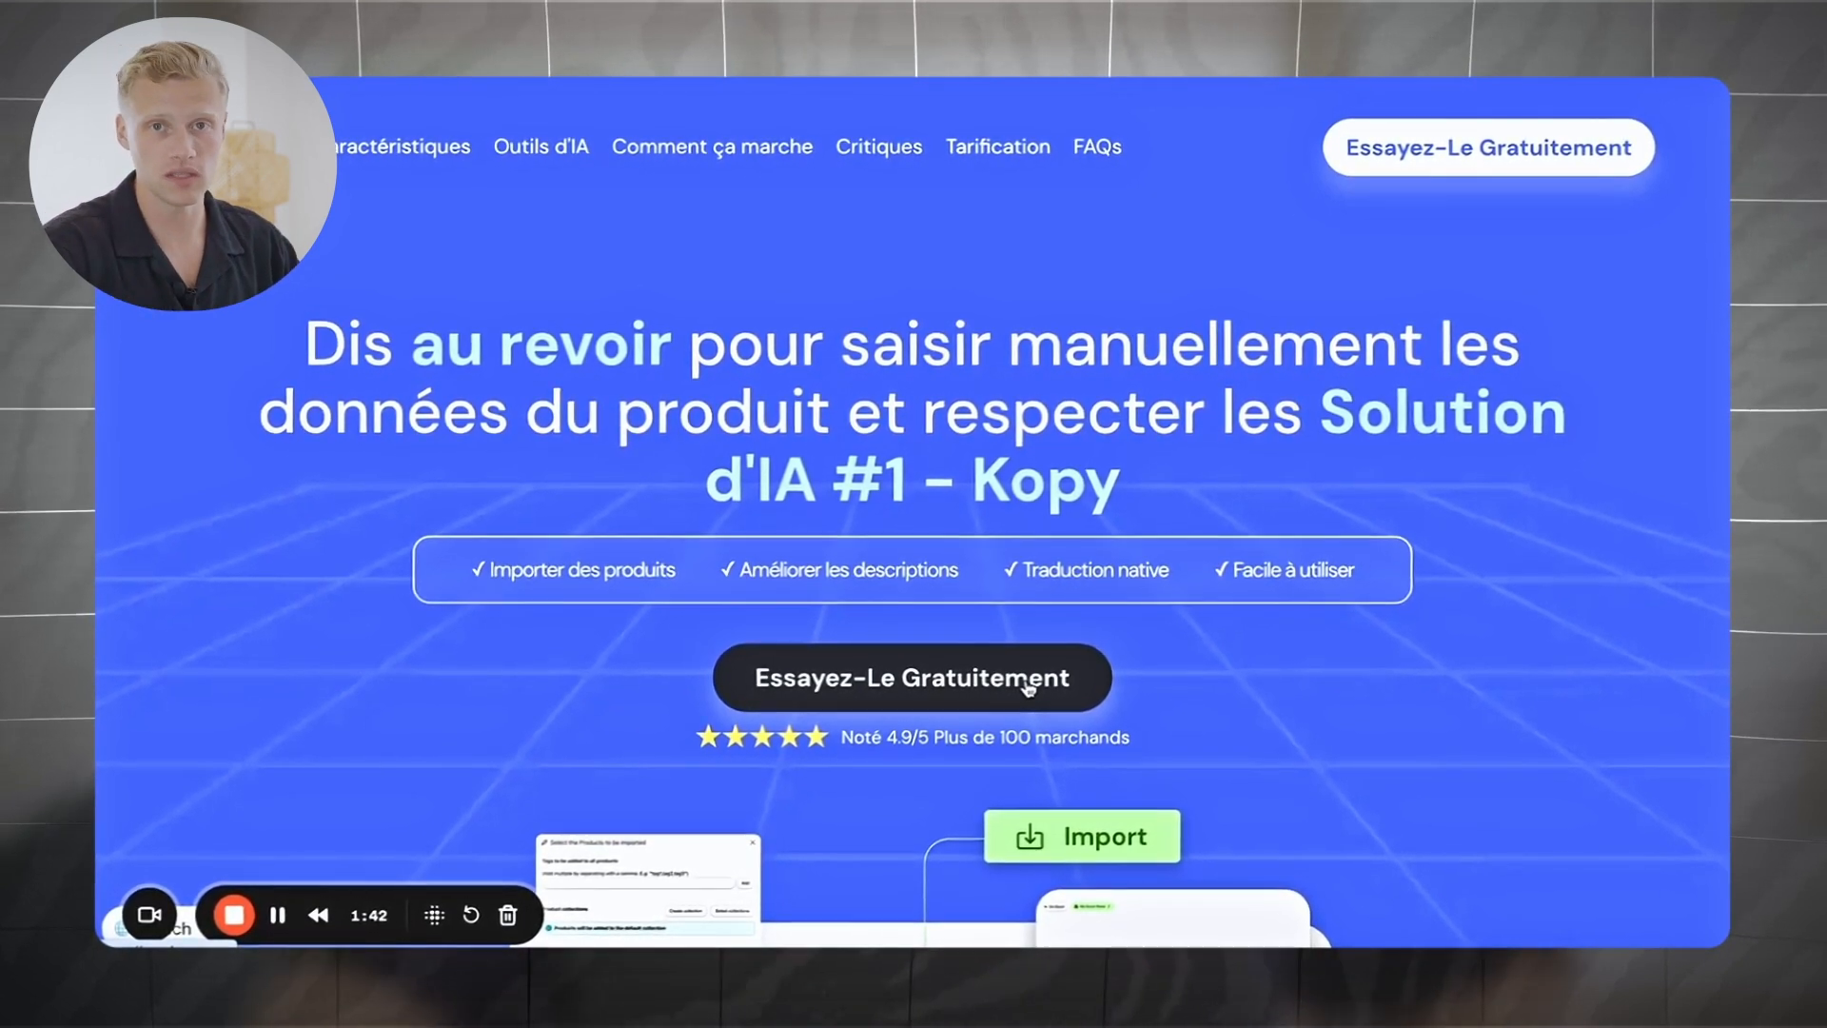
# Step: Start Kopy's Starter plan 3-day free trial and advance to Step 1 of the setup wizard
pyautogui.click(1028, 687)
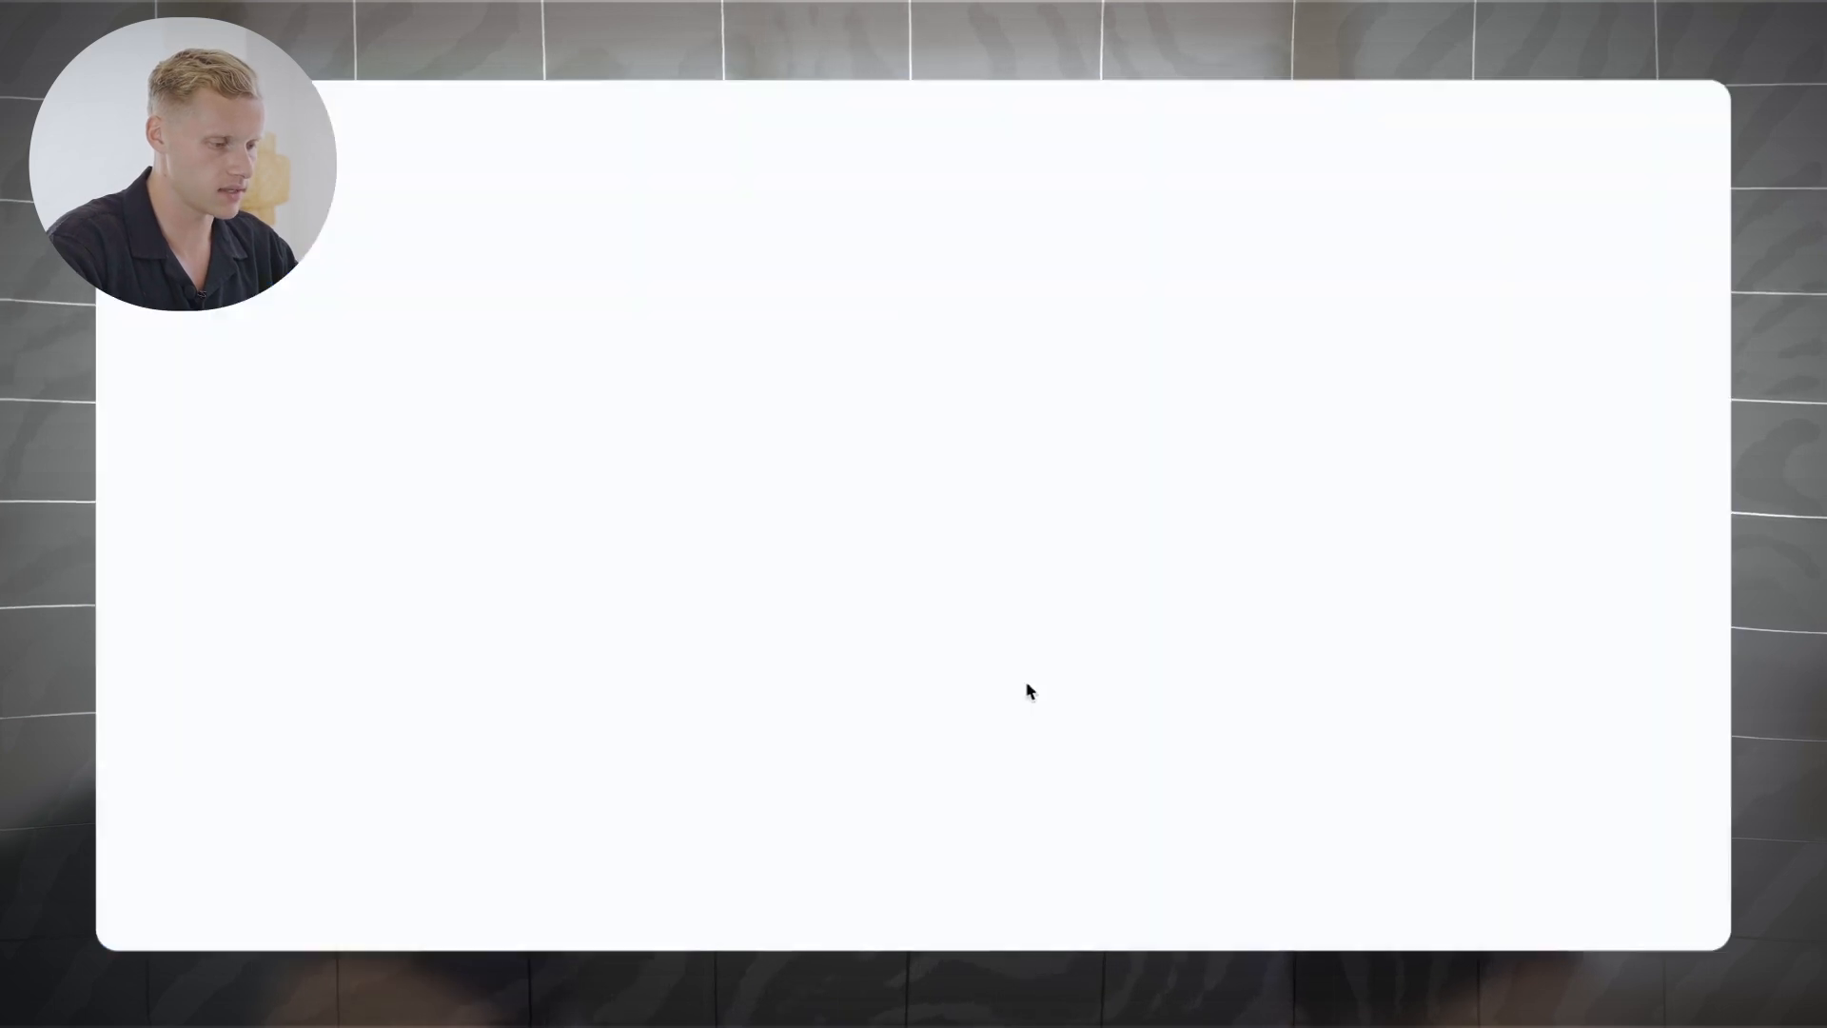
pyautogui.scroll(-8, 1178, 591)
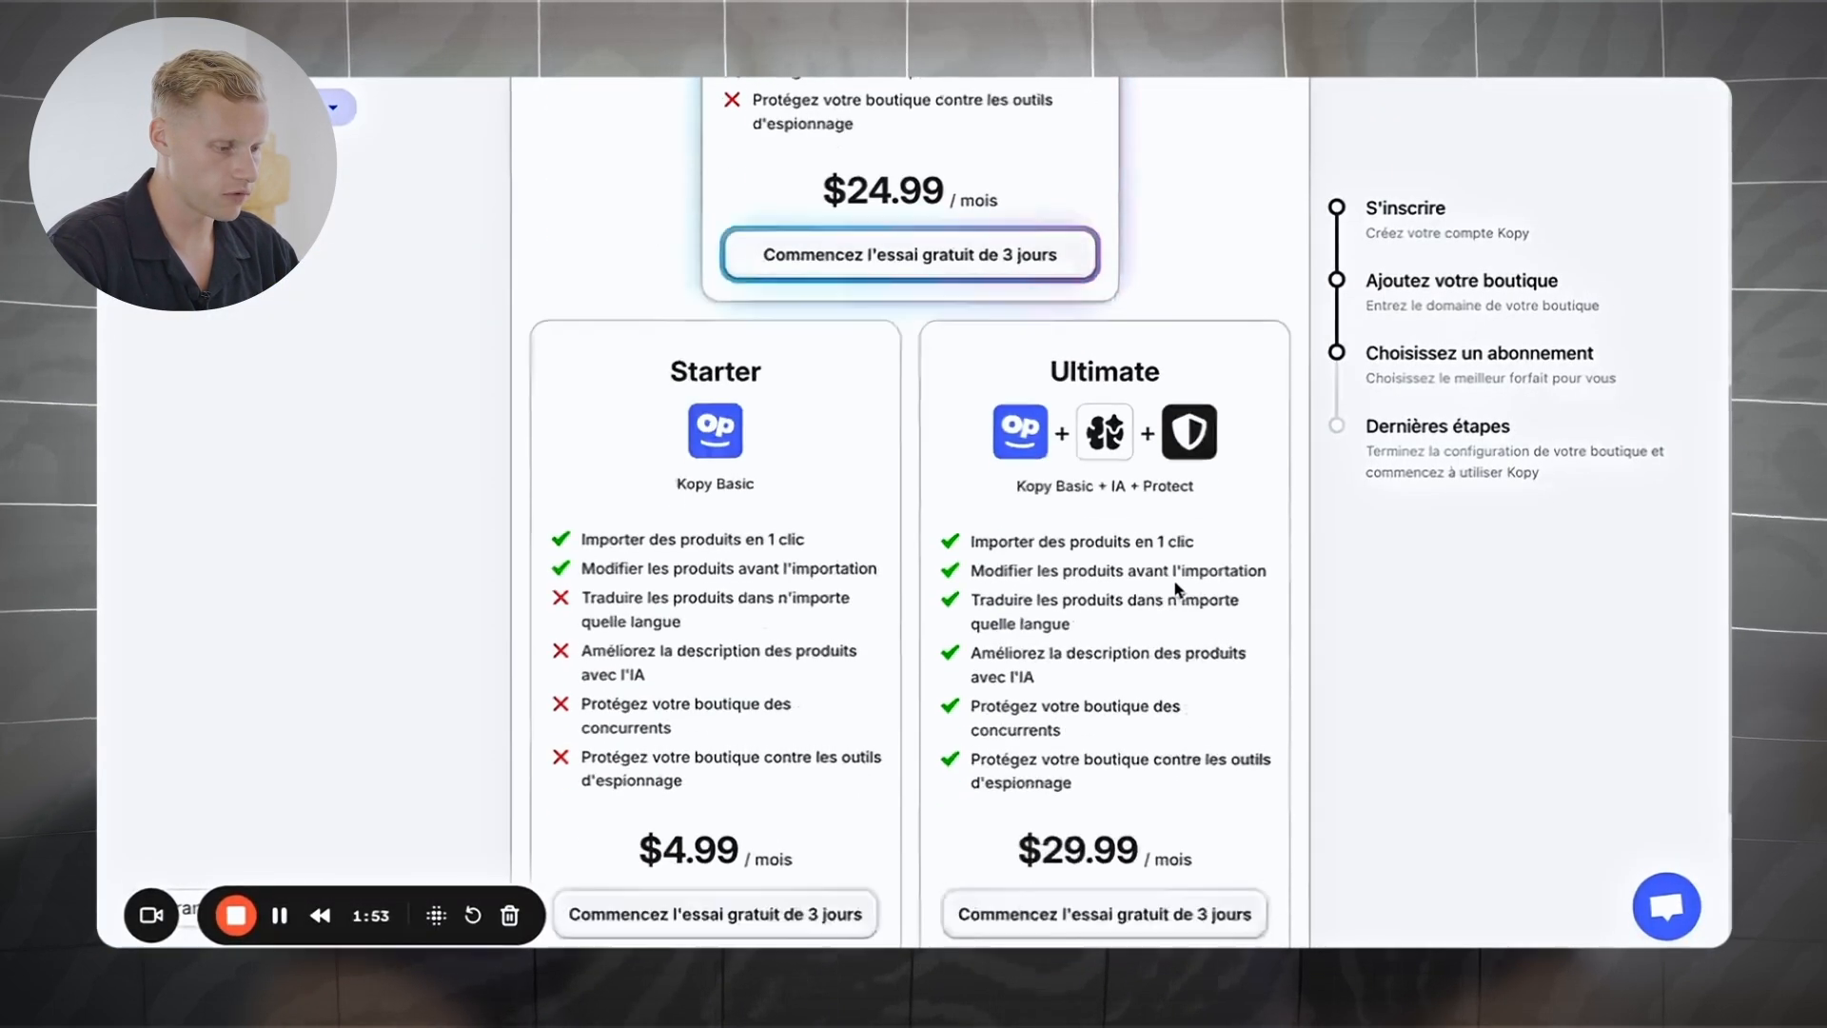
pyautogui.scroll(-2, 1178, 591)
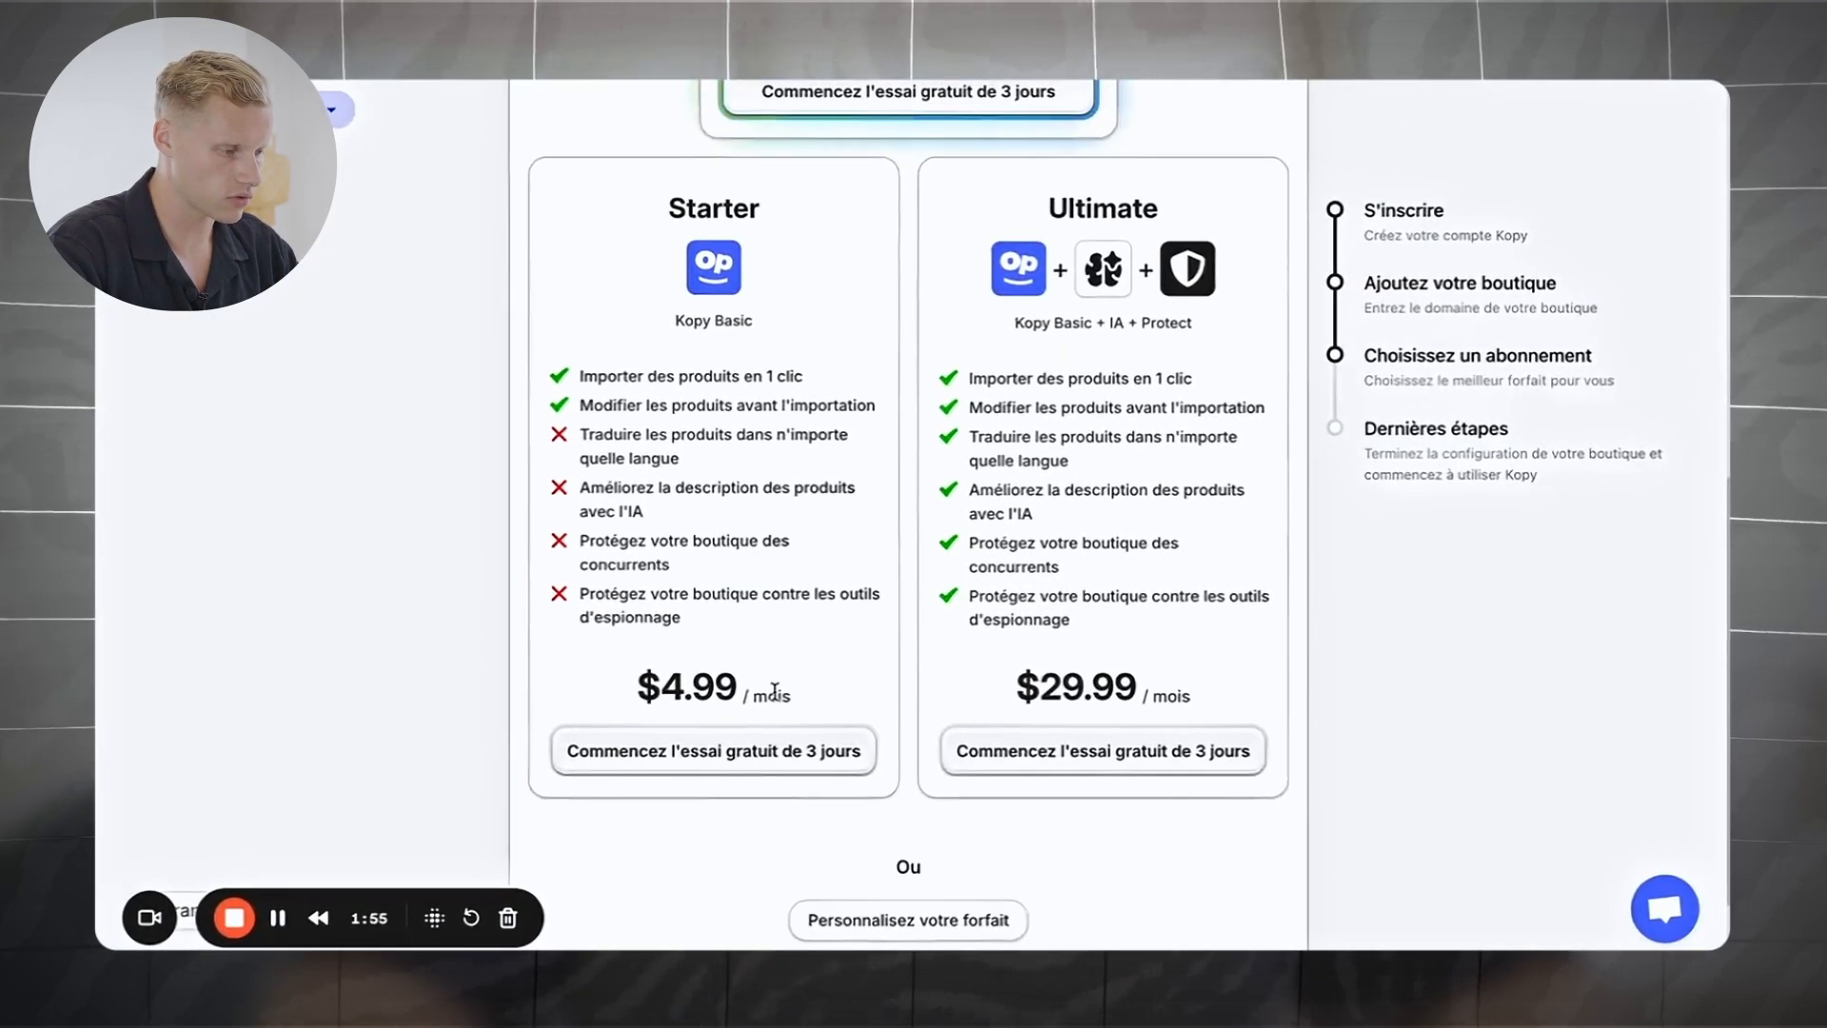
pyautogui.click(734, 753)
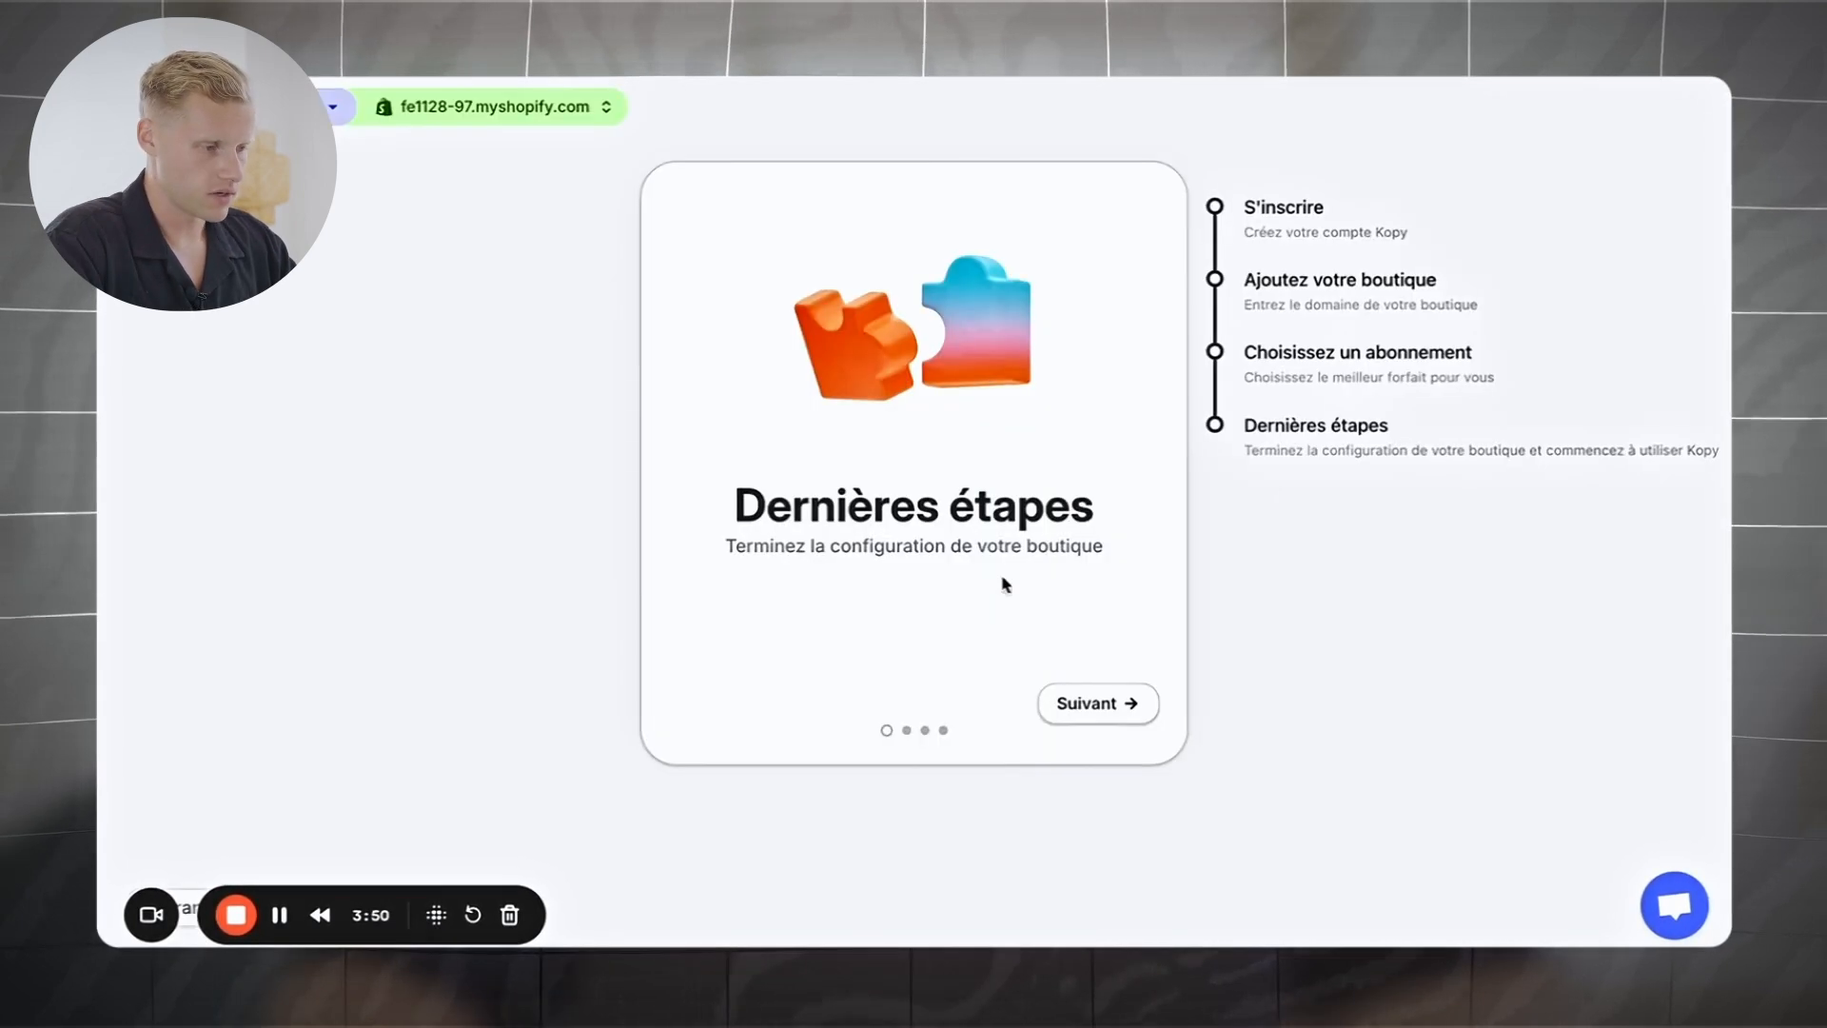
pyautogui.click(1106, 704)
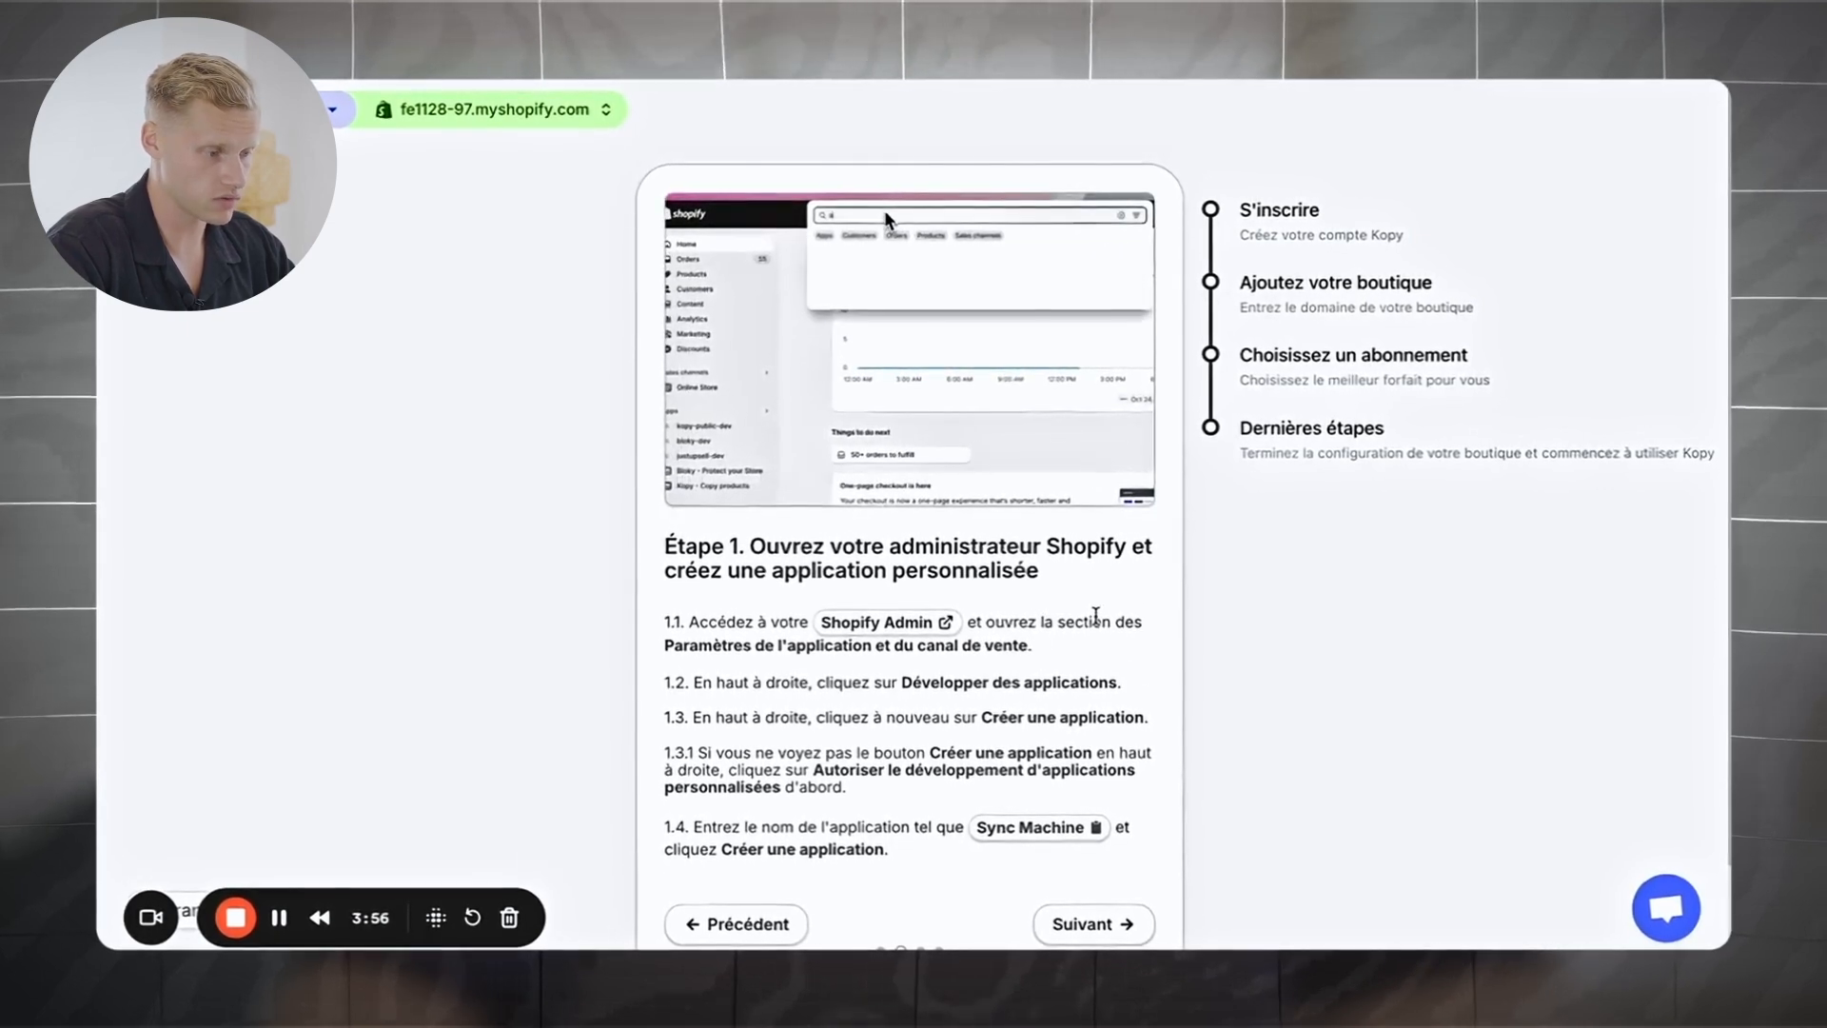
pyautogui.scroll(-1, 1095, 617)
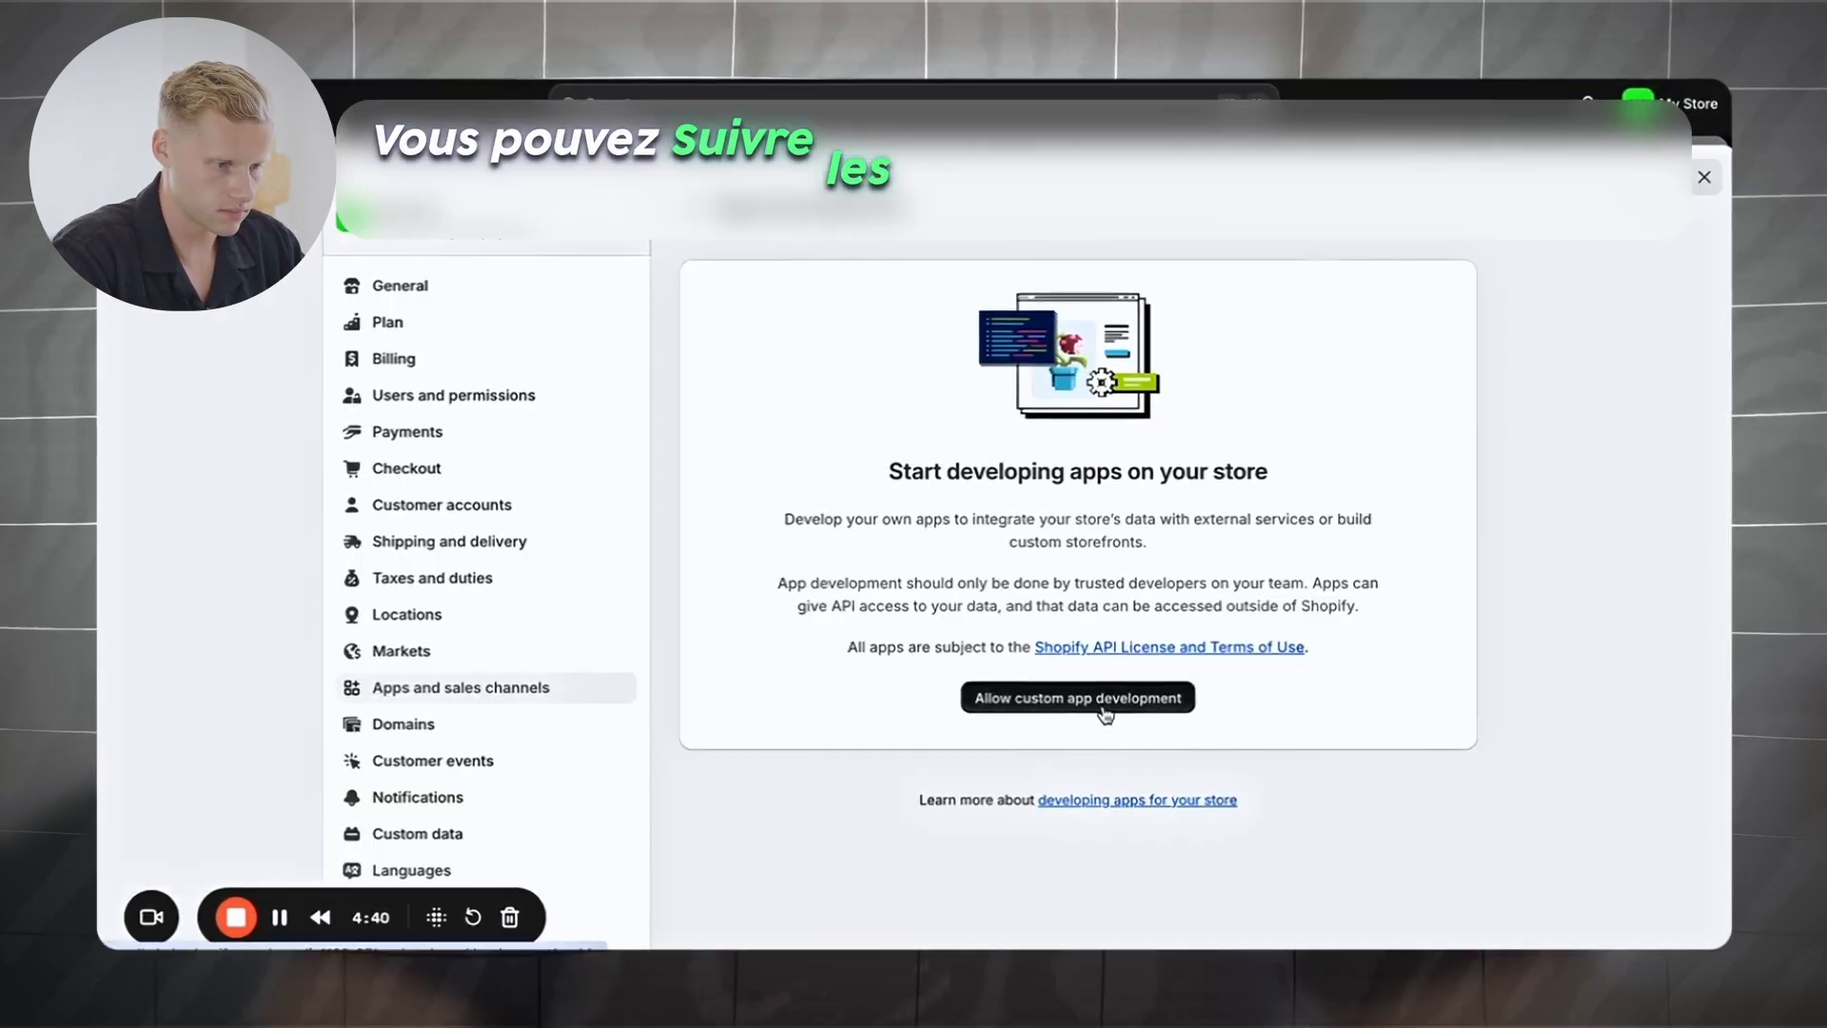
# Step: Allow custom app development in Shopify and create the Sync Machine custom app
pyautogui.click(1104, 704)
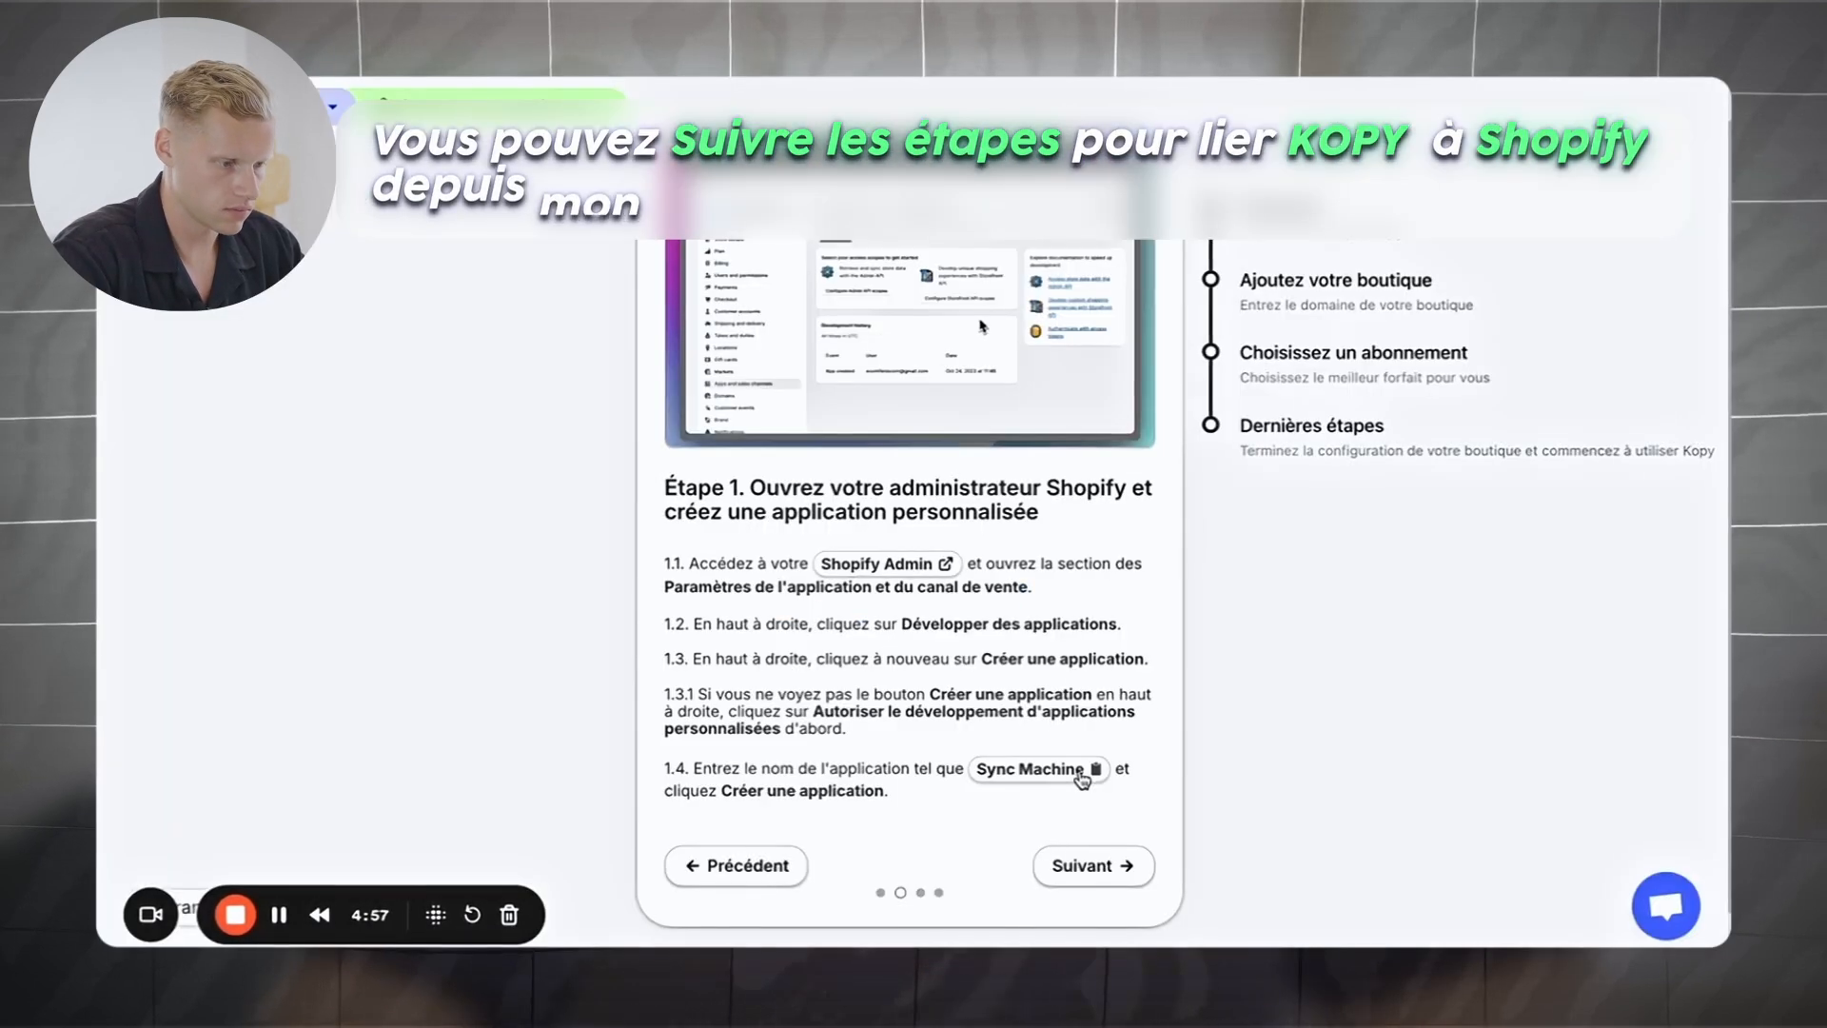
pyautogui.click(1073, 776)
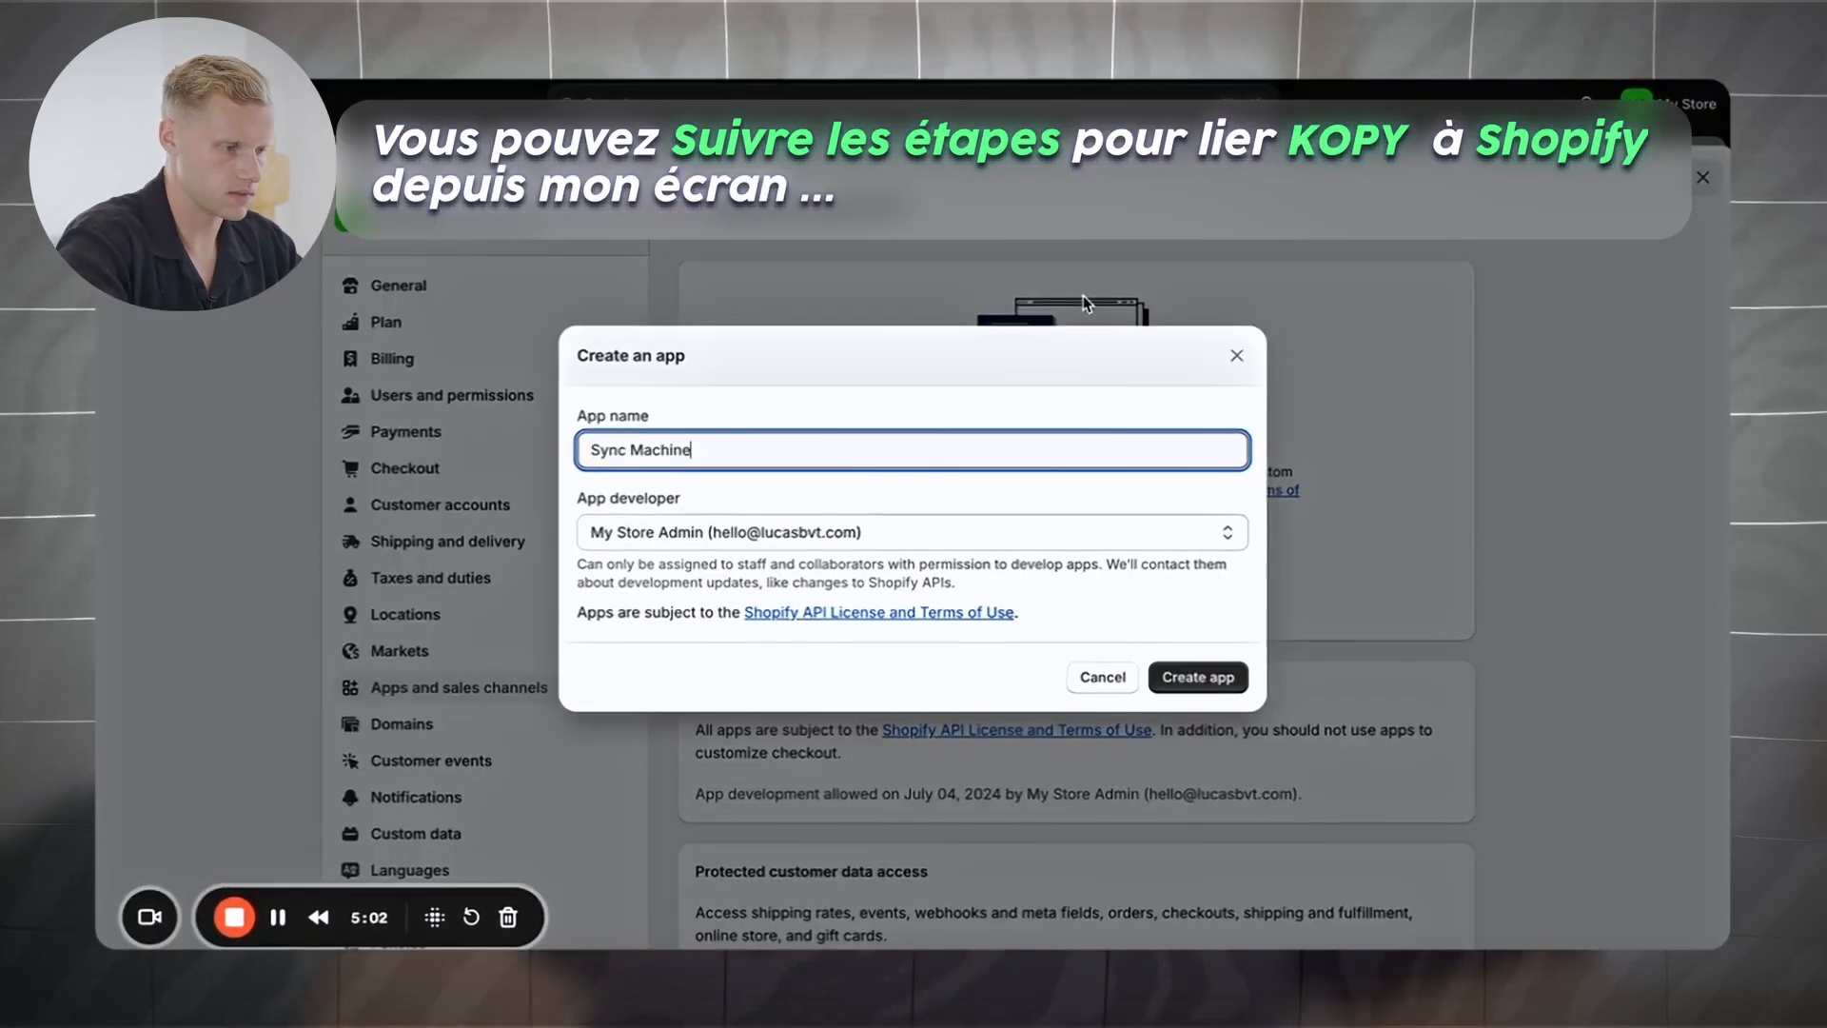
pyautogui.click(1195, 676)
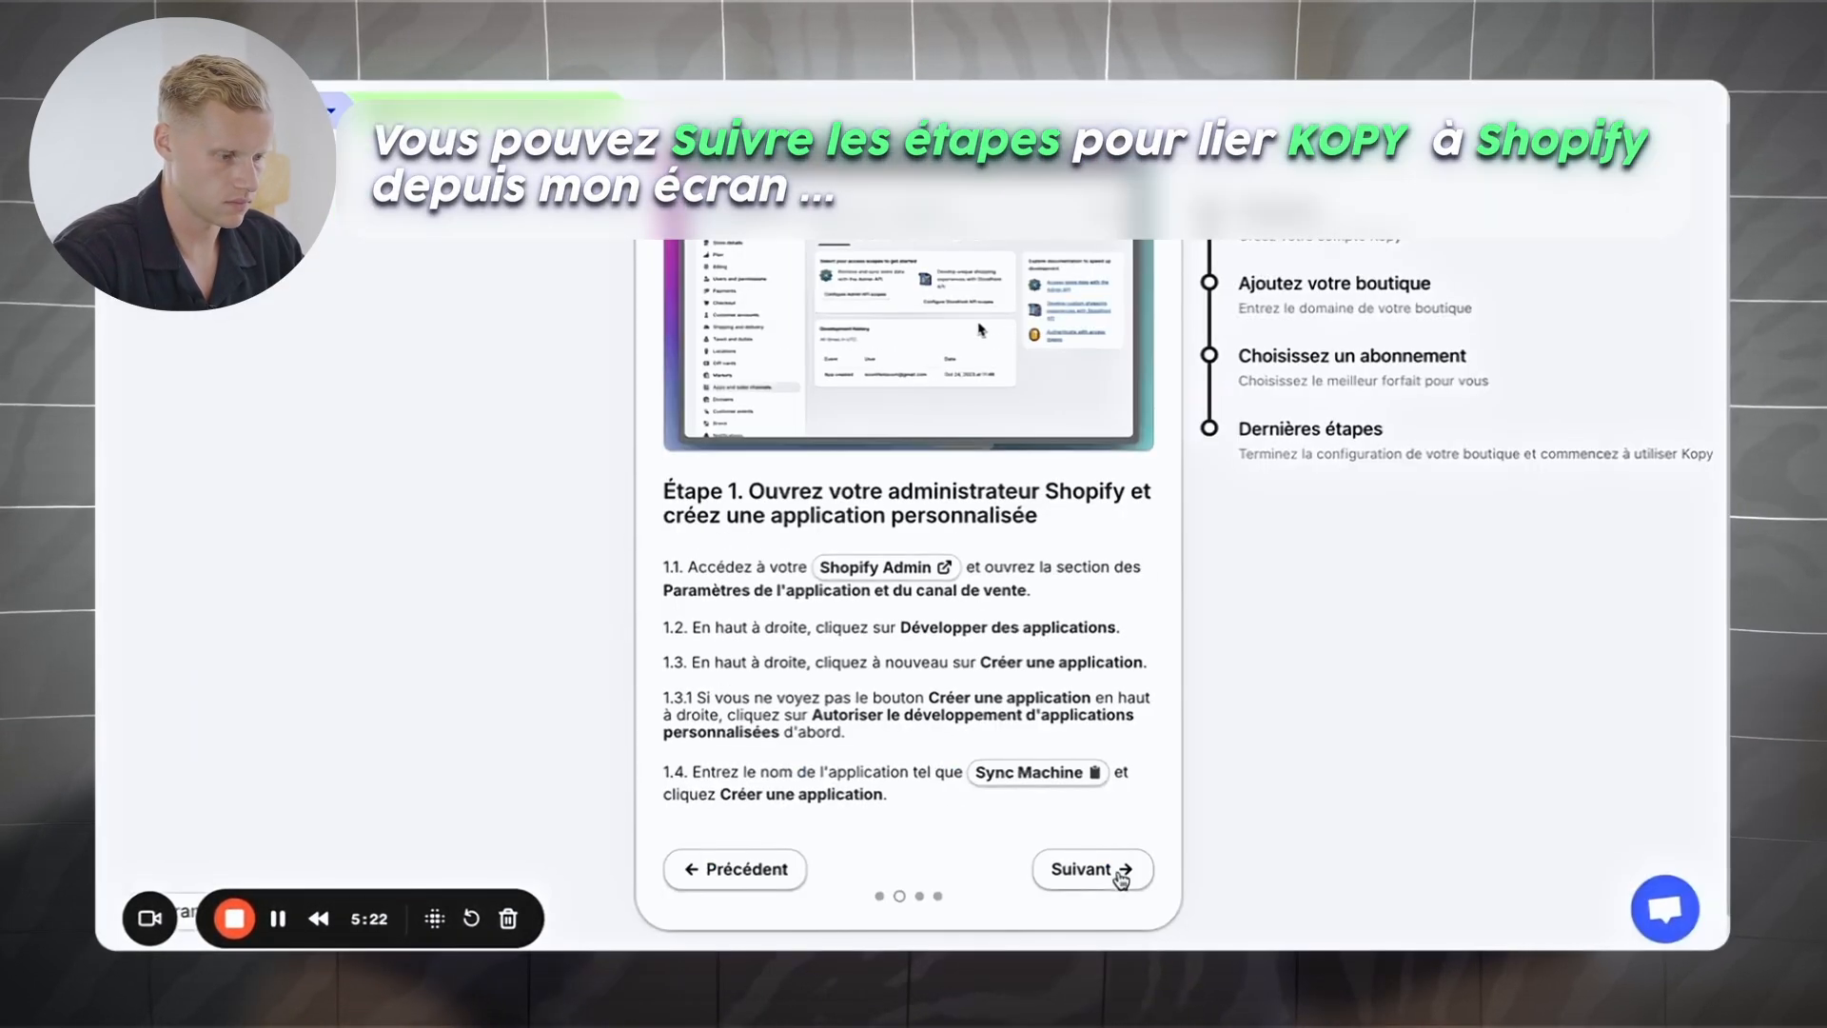
pyautogui.click(1121, 869)
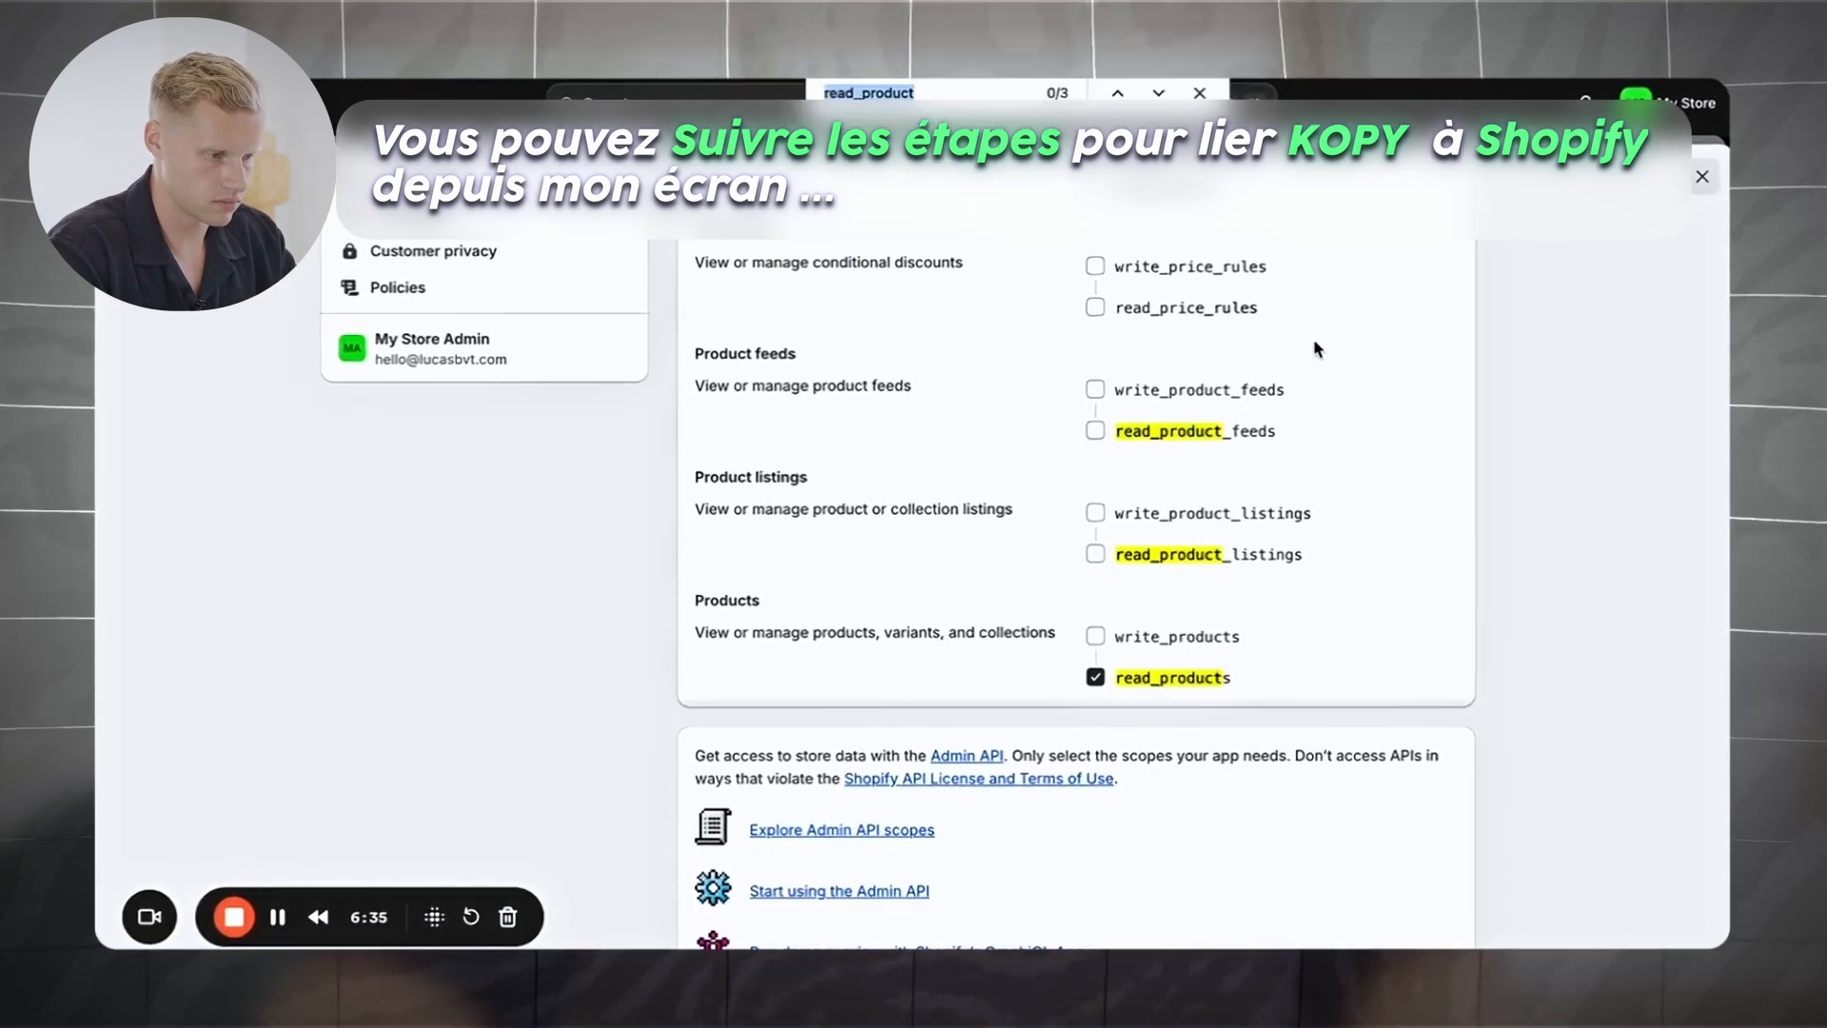
# Step: Grant write_products scope, install the app, and paste its access token into Kopy
pyautogui.write('write_products')
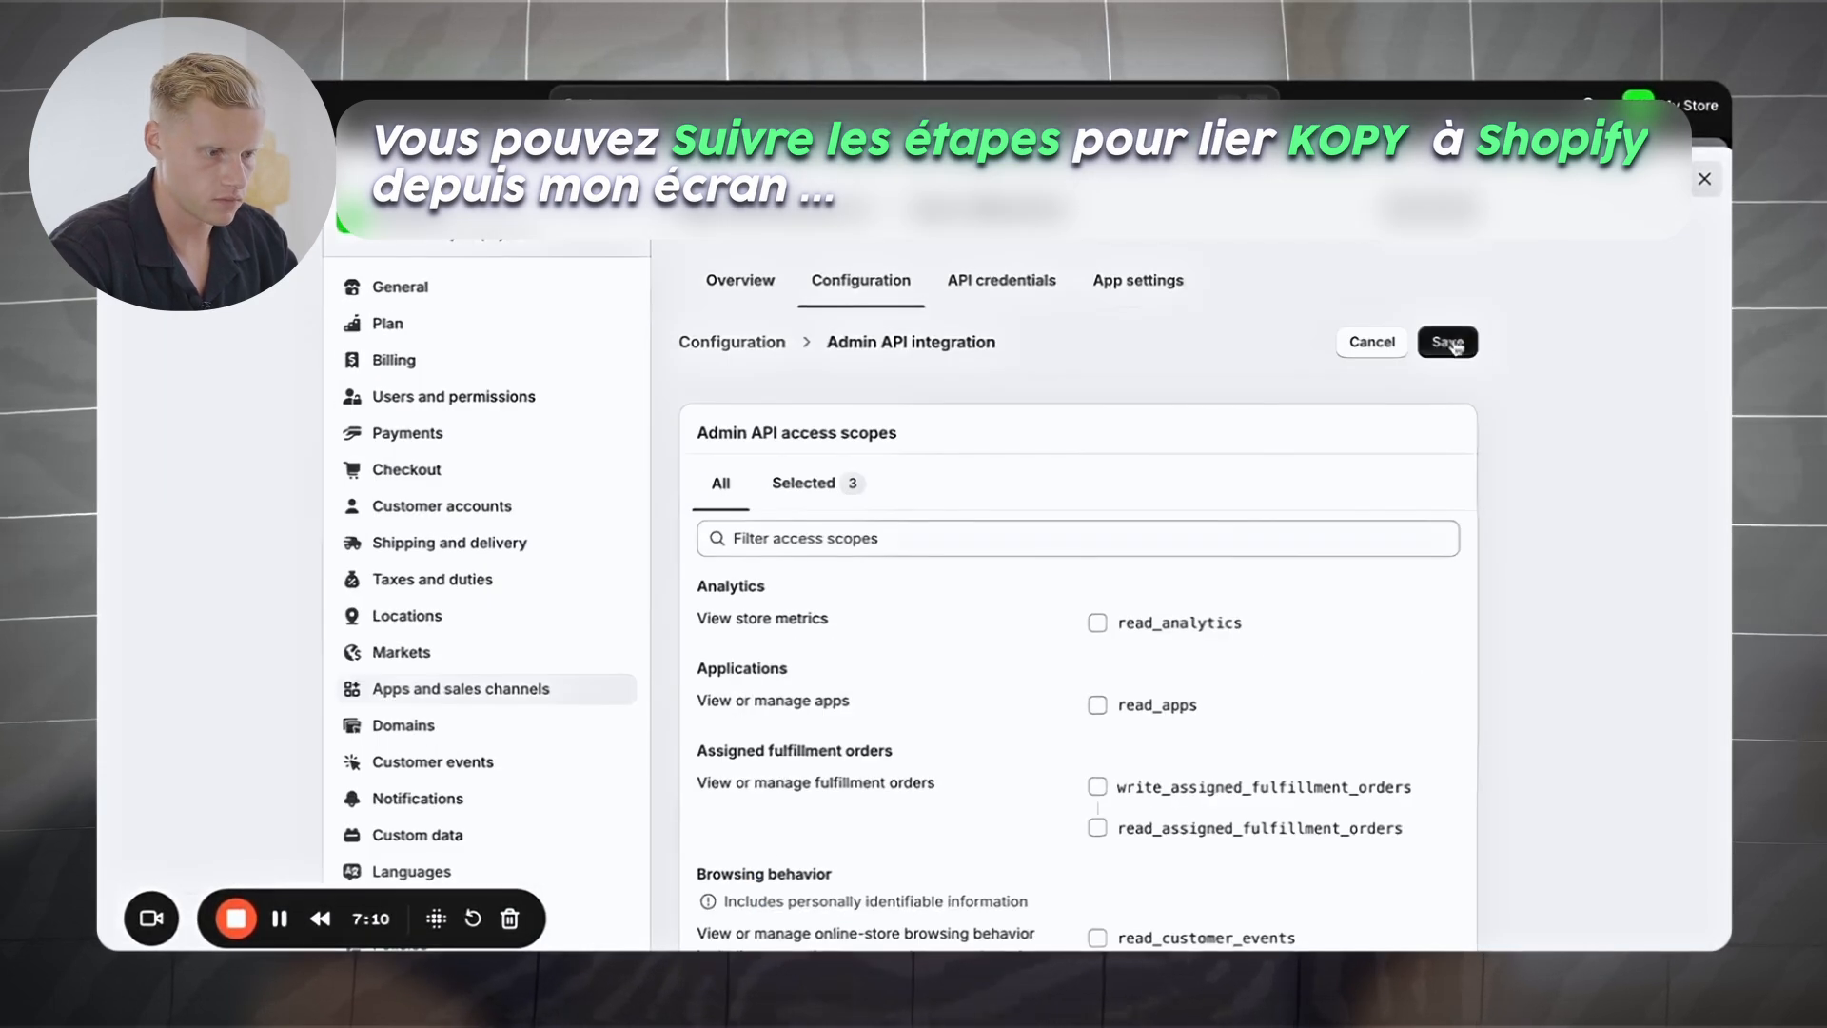
pyautogui.click(1447, 341)
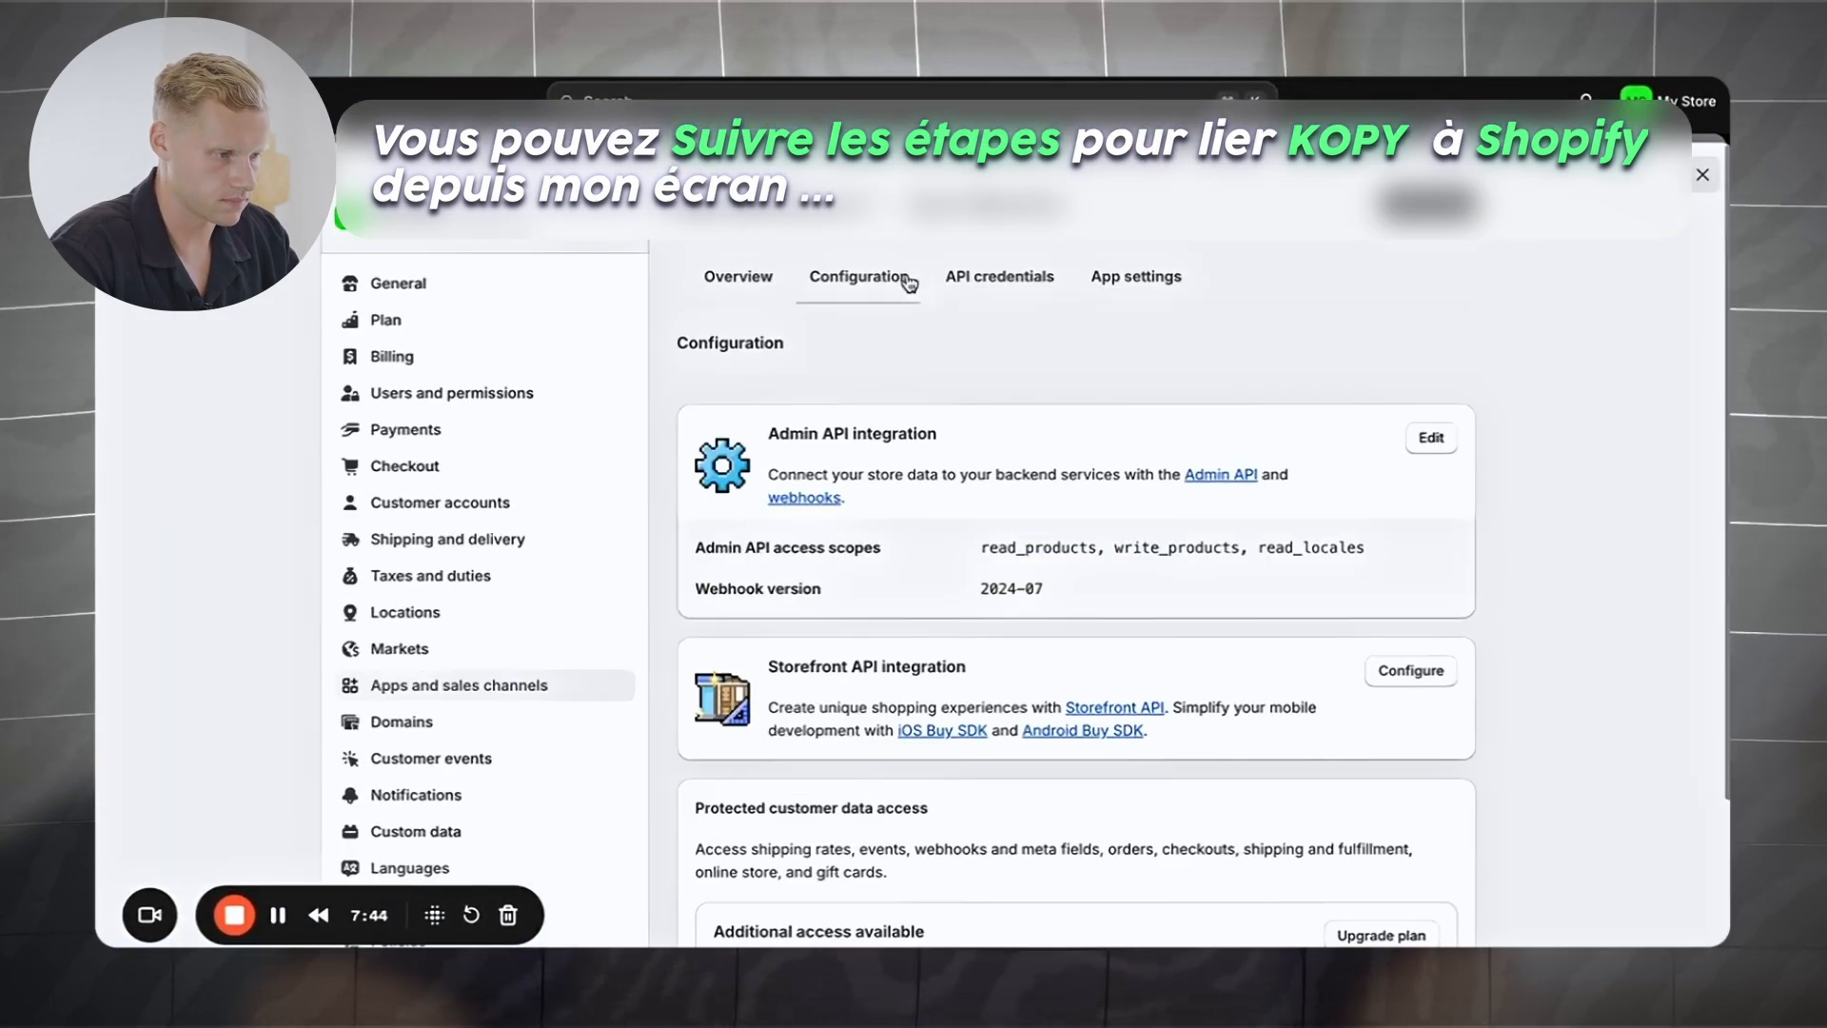
pyautogui.click(758, 285)
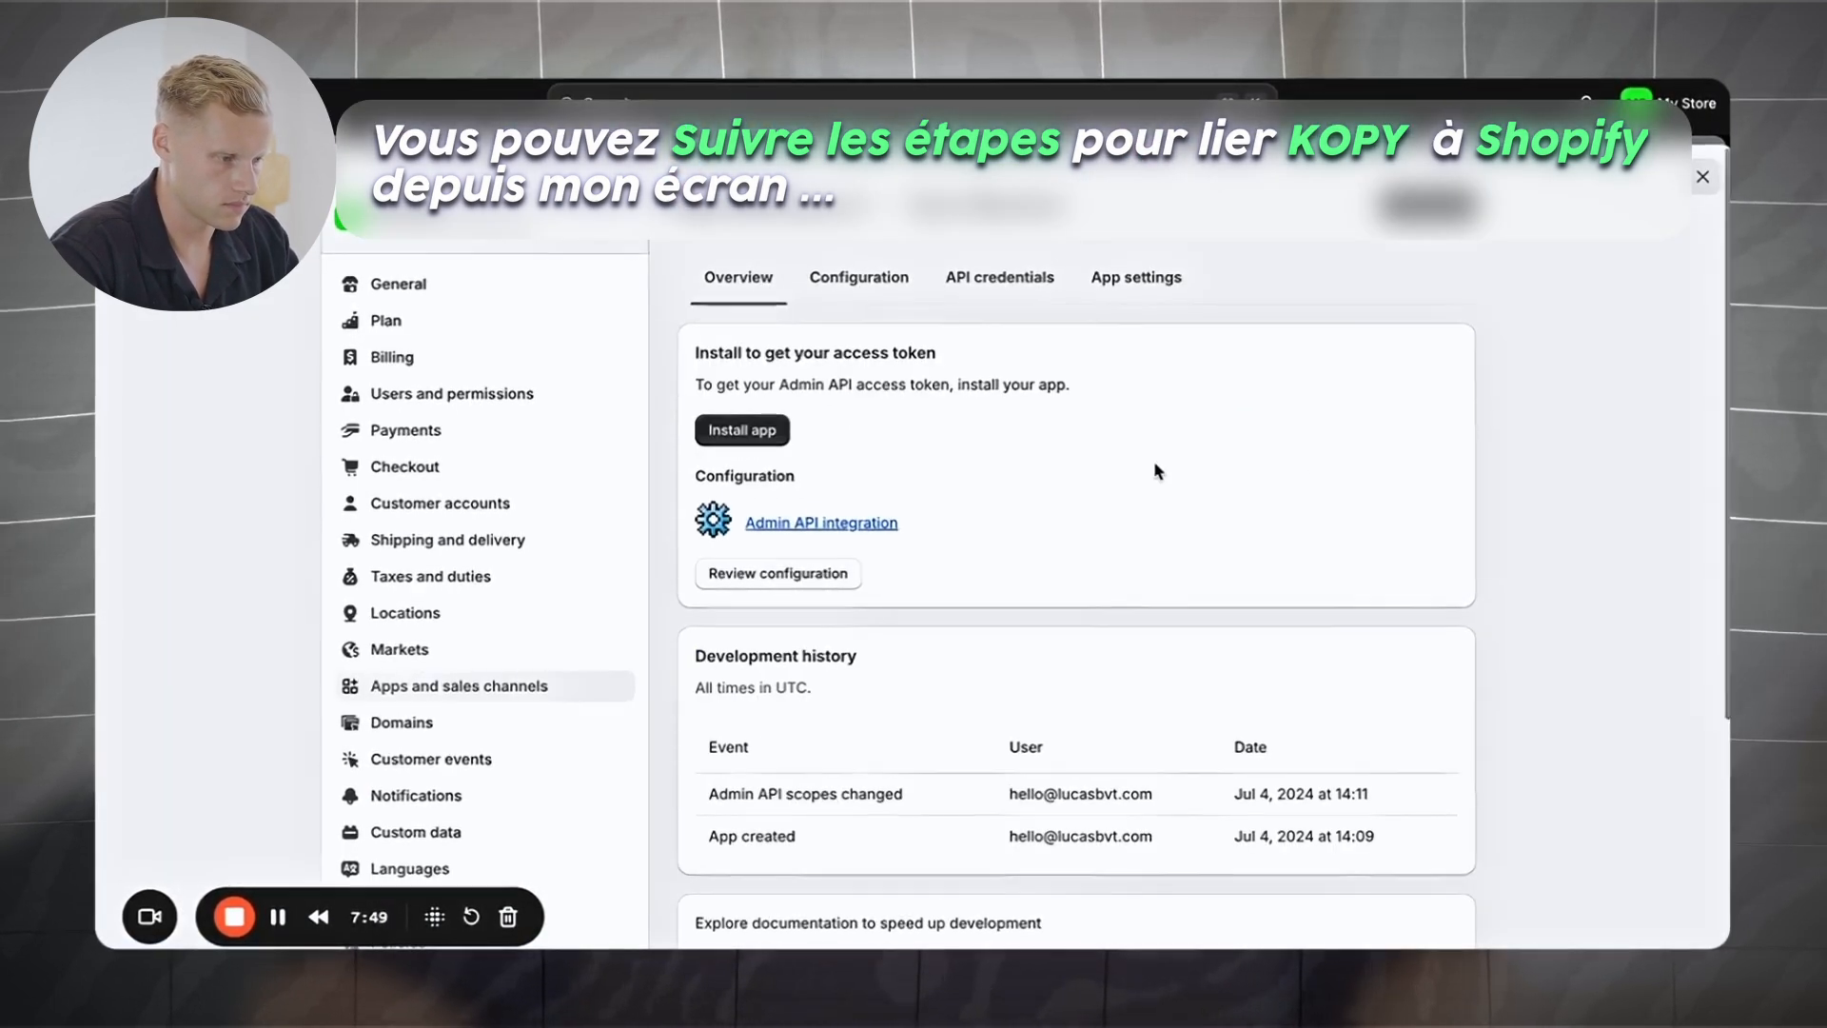
pyautogui.click(1216, 607)
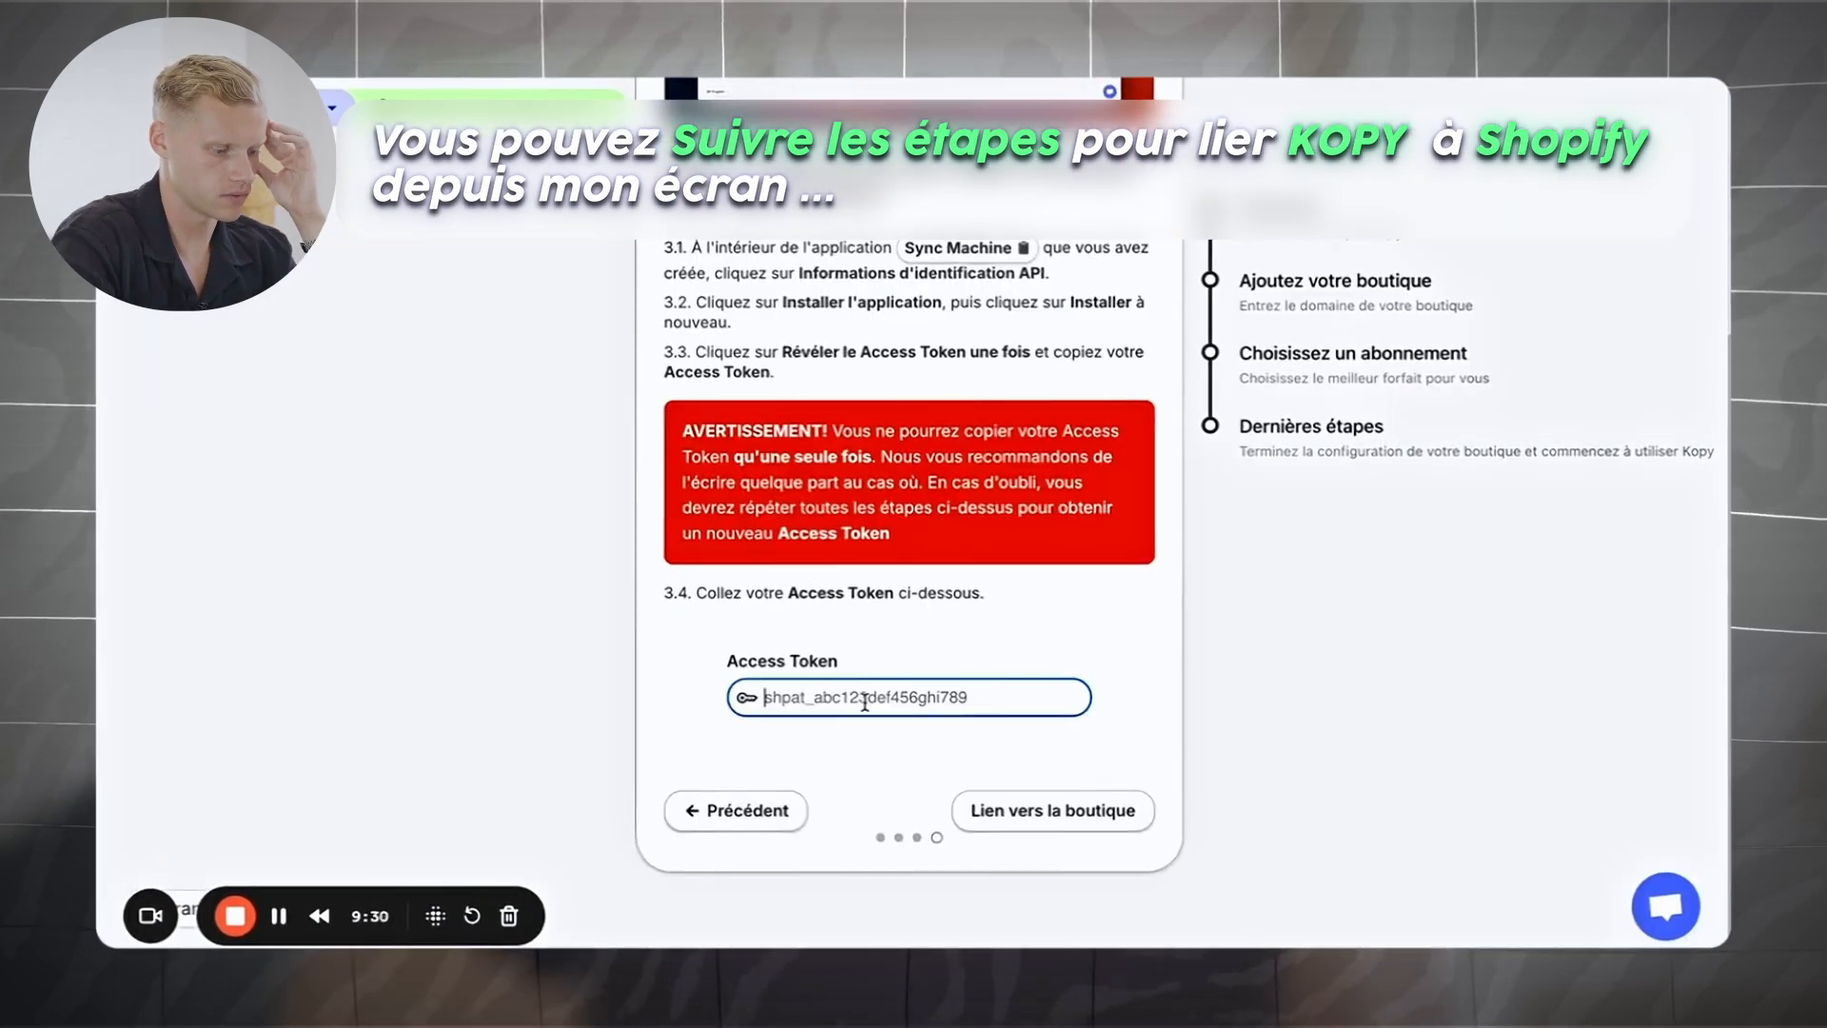
pyautogui.hotkey('ctrl', 'v')
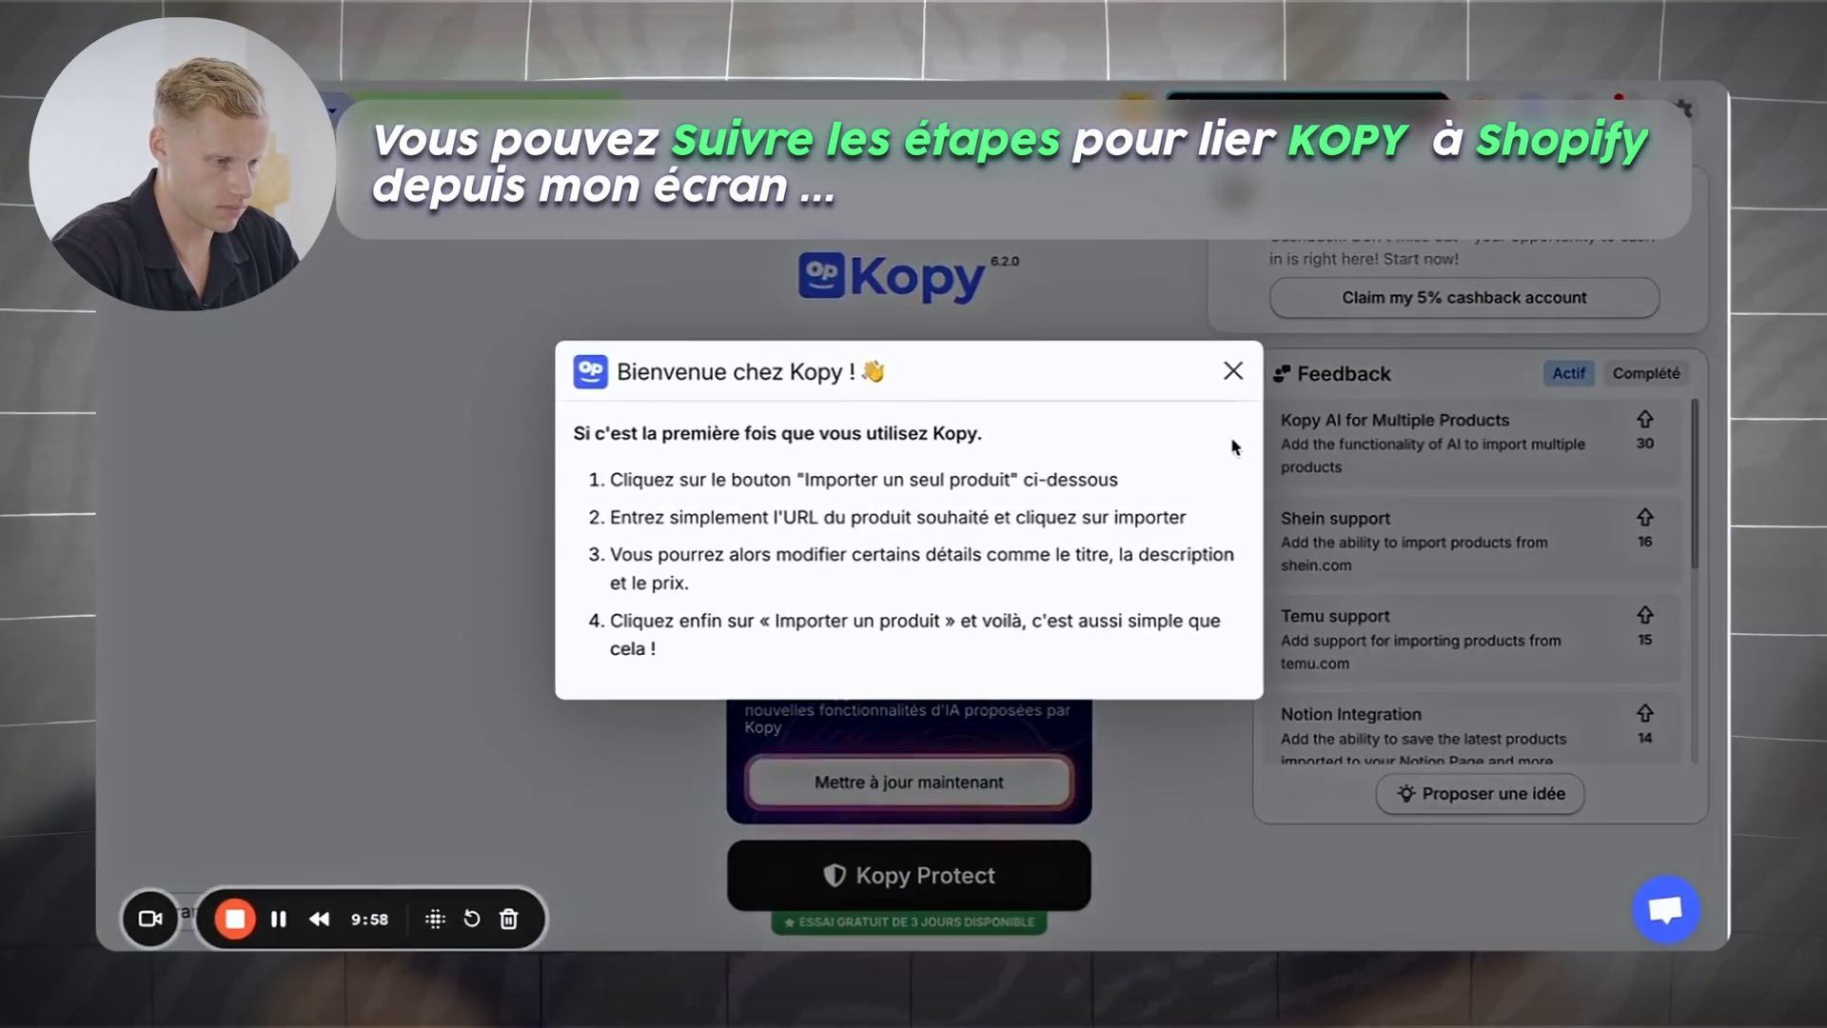
# Step: Close the 'Bienvenue chez Kopy' welcome dialog
pyautogui.click(1234, 367)
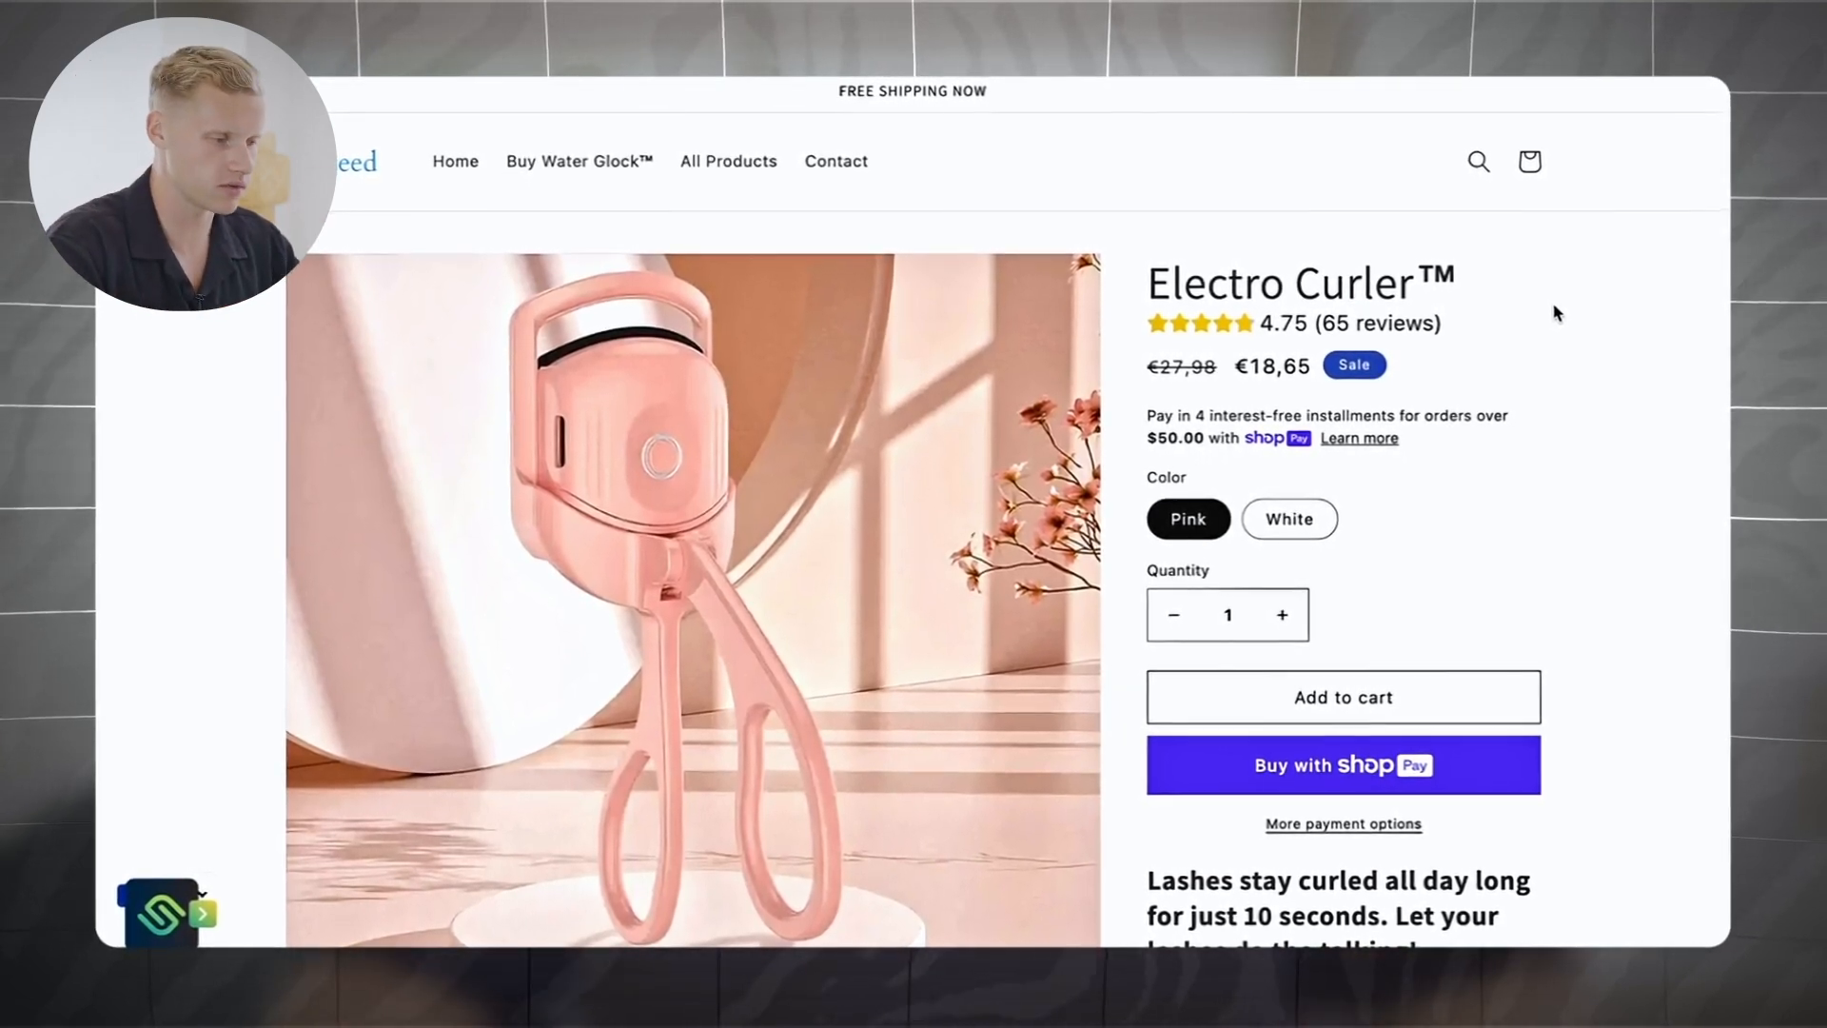
pyautogui.scroll(-8, 1555, 314)
pyautogui.scroll(-6, 1556, 314)
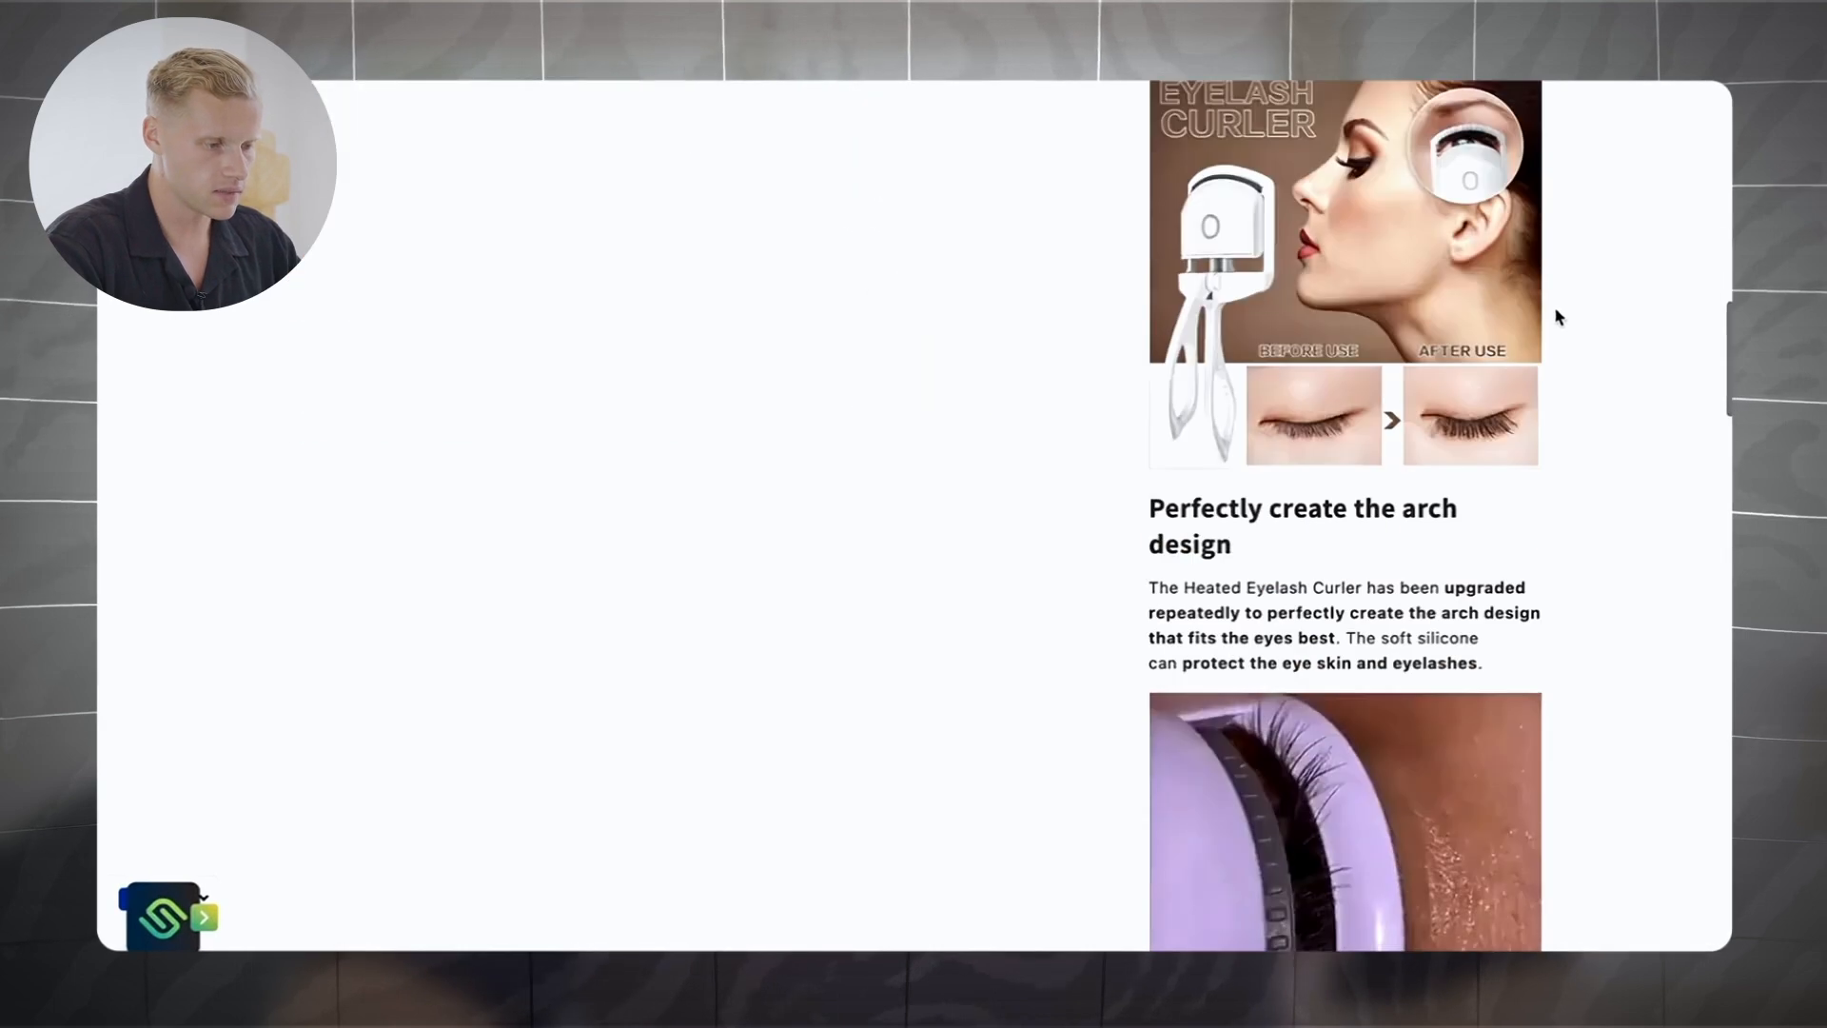
pyautogui.scroll(-6, 1557, 316)
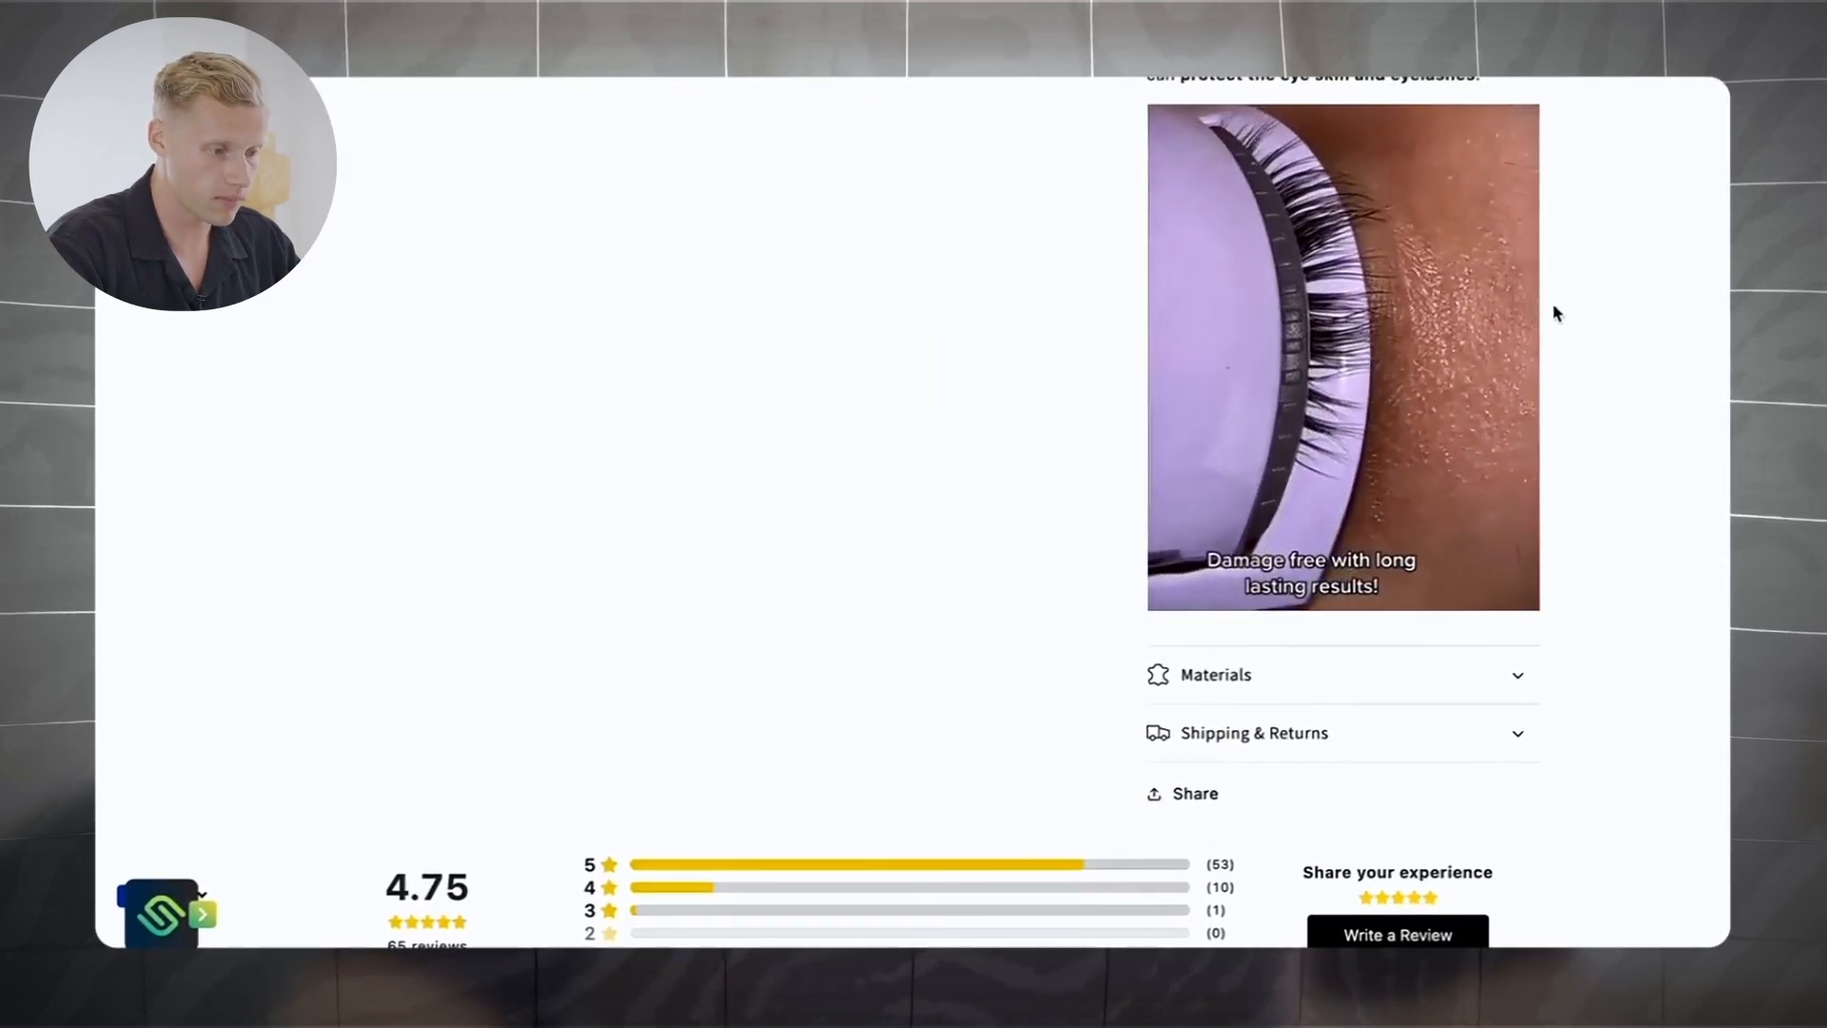
pyautogui.scroll(11, 1557, 314)
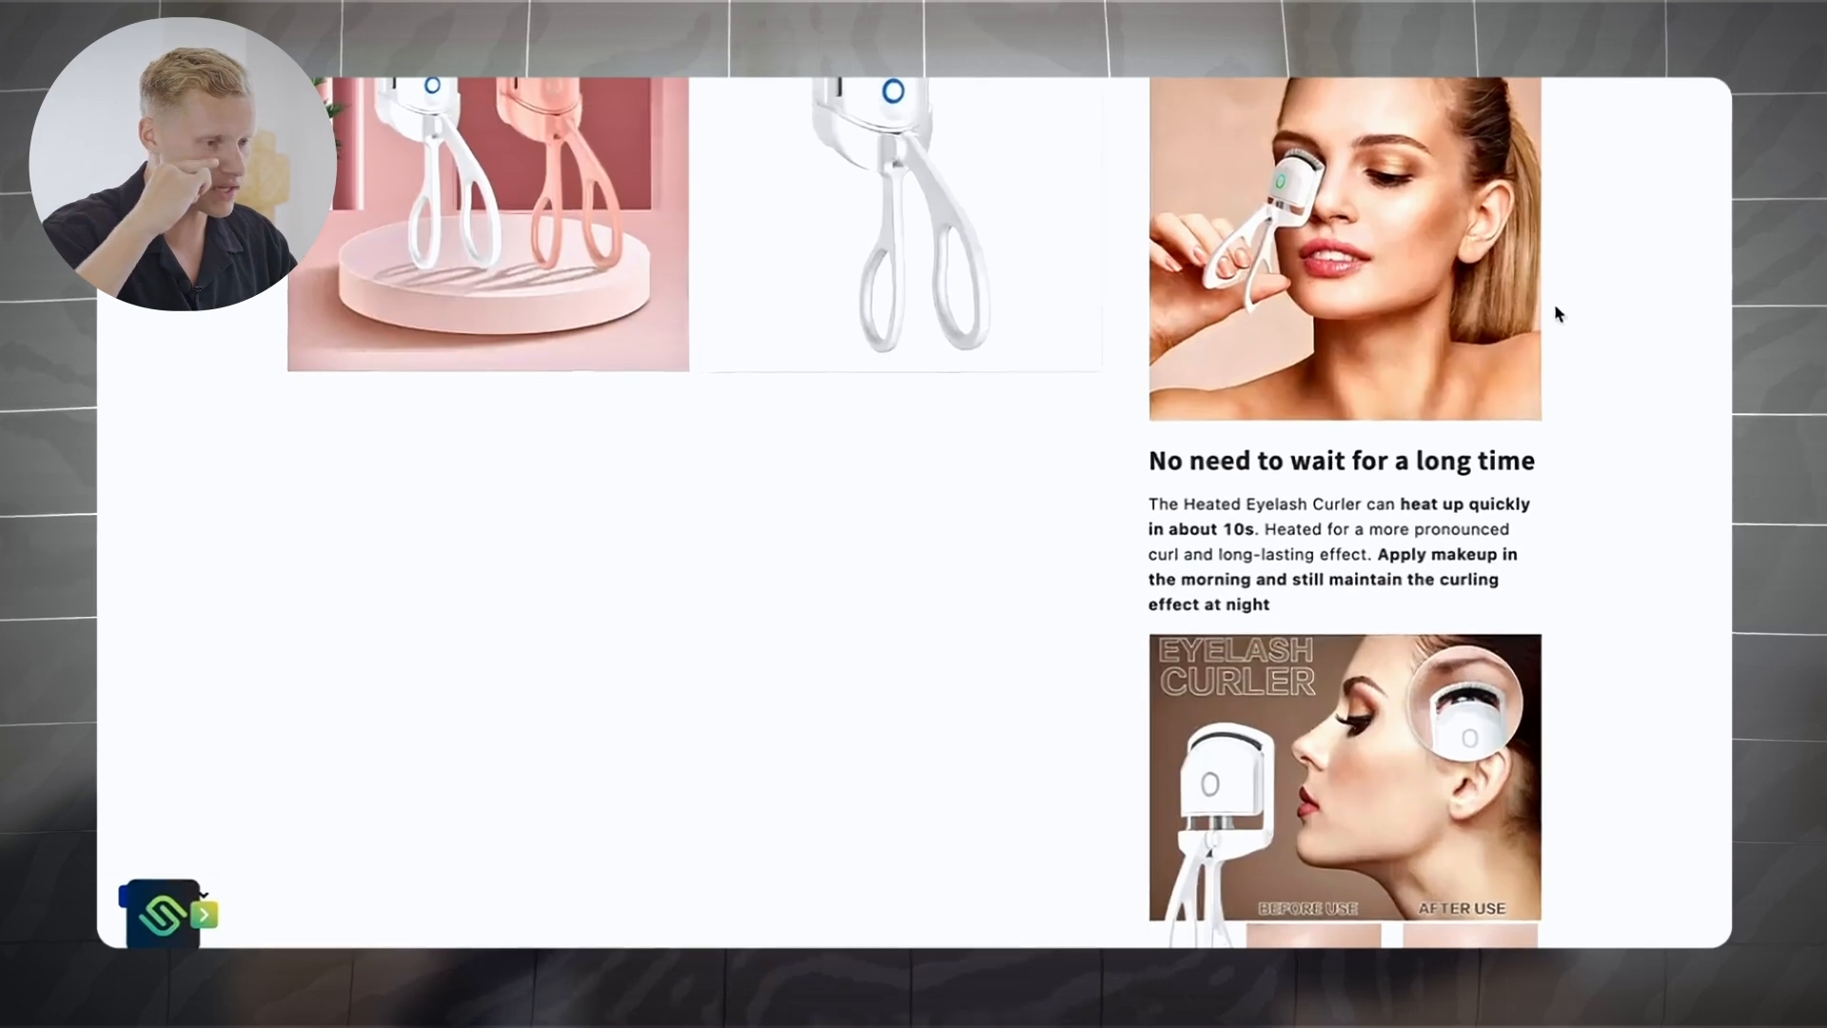
pyautogui.scroll(9, 1554, 314)
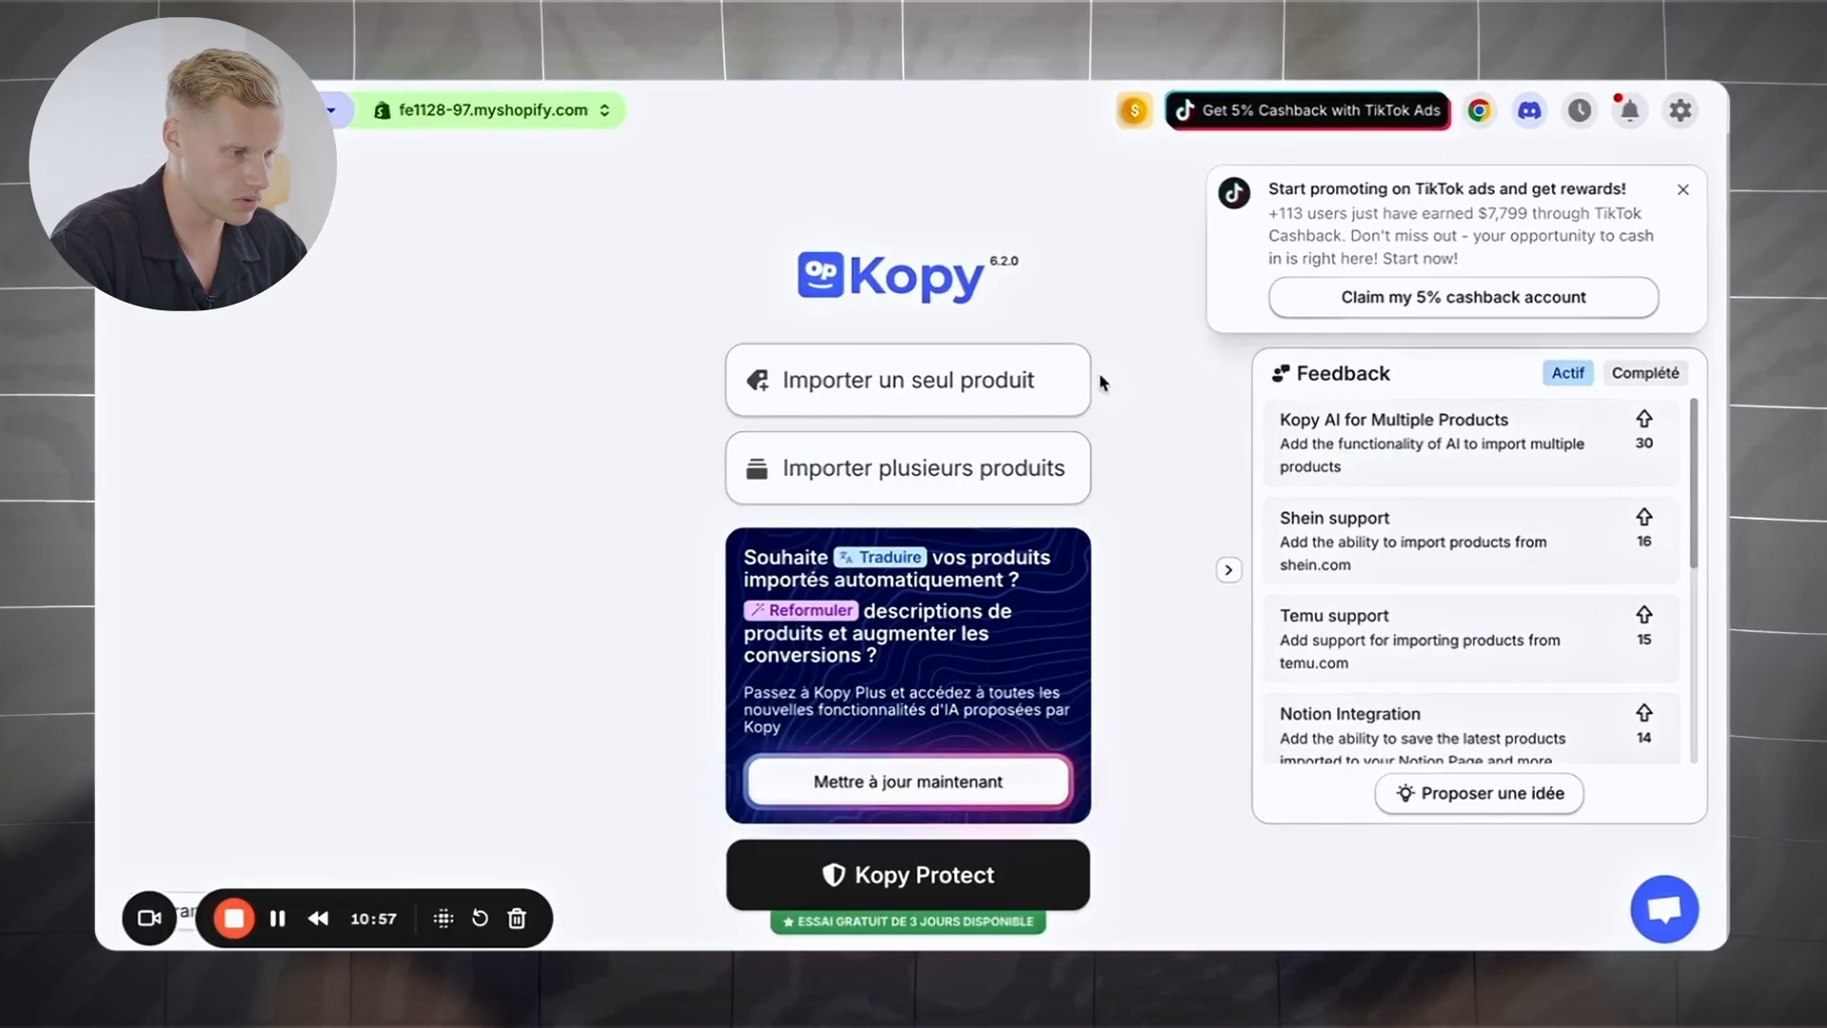
# Step: Import the competitor's eyelash curler by pasting its URL into 'Importer un seul produit'
pyautogui.click(955, 402)
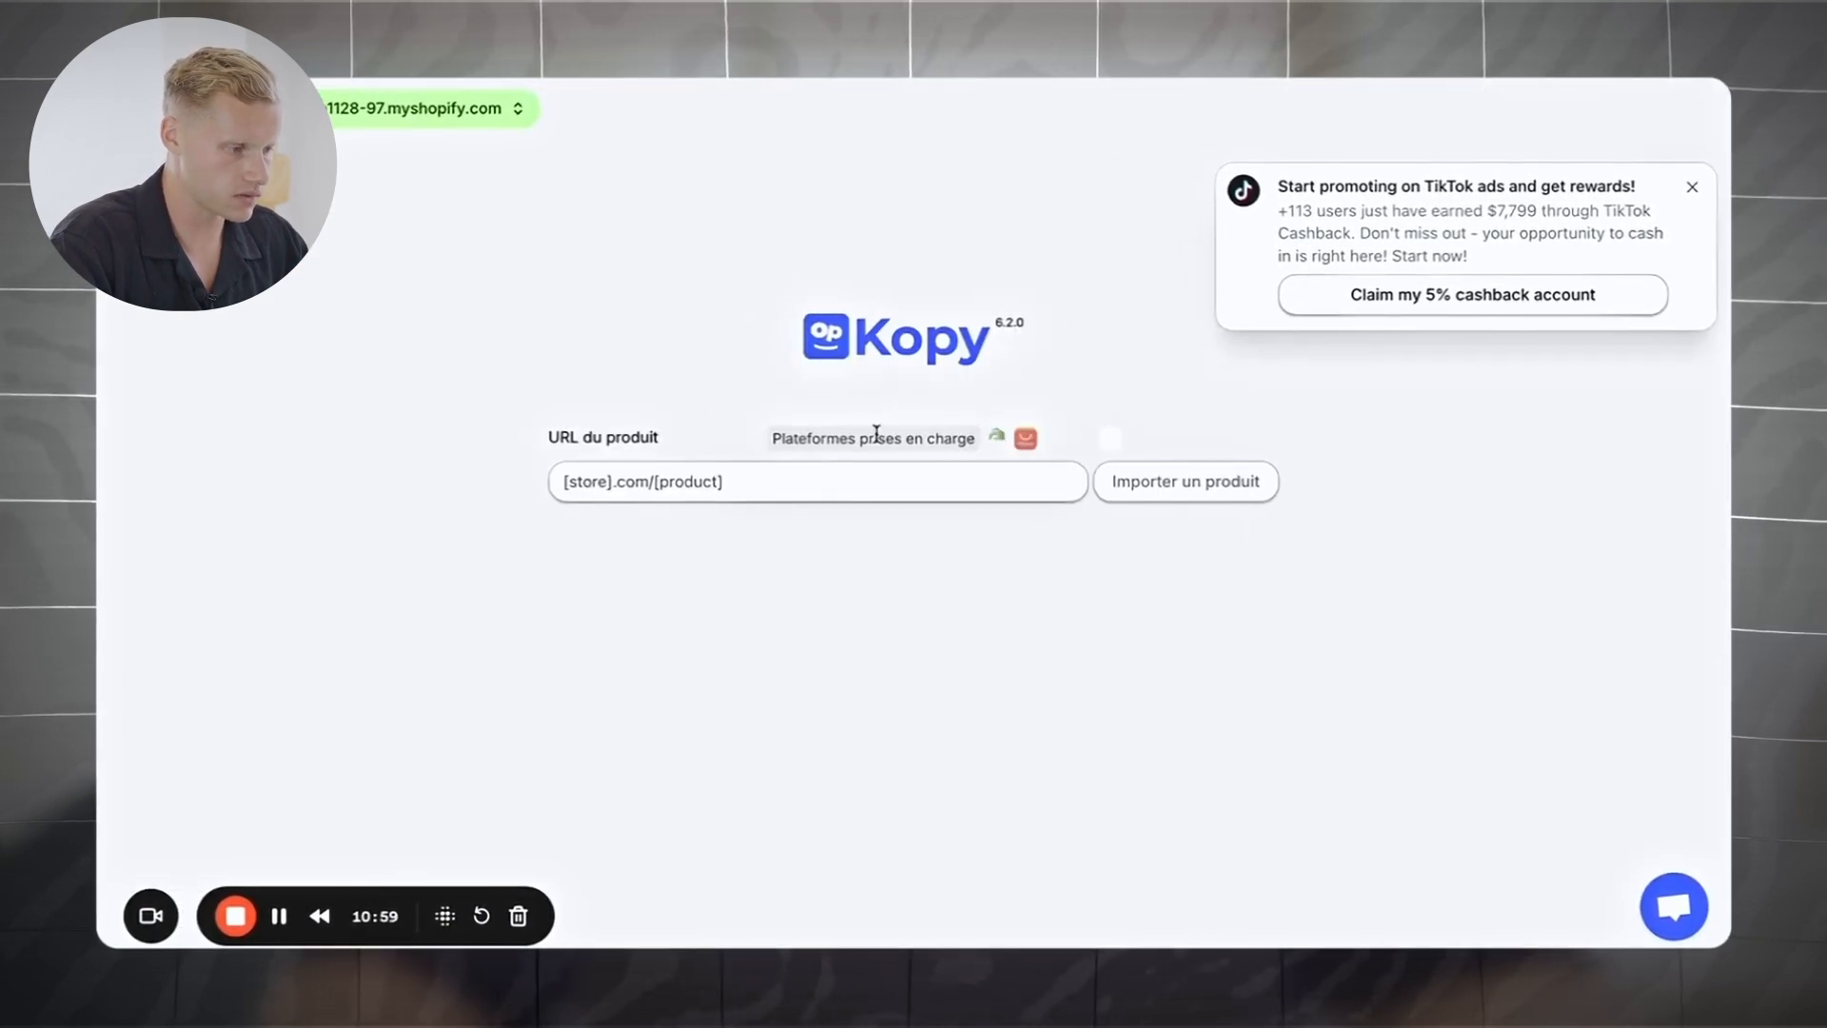
pyautogui.hotkey('ctrl', 'v')
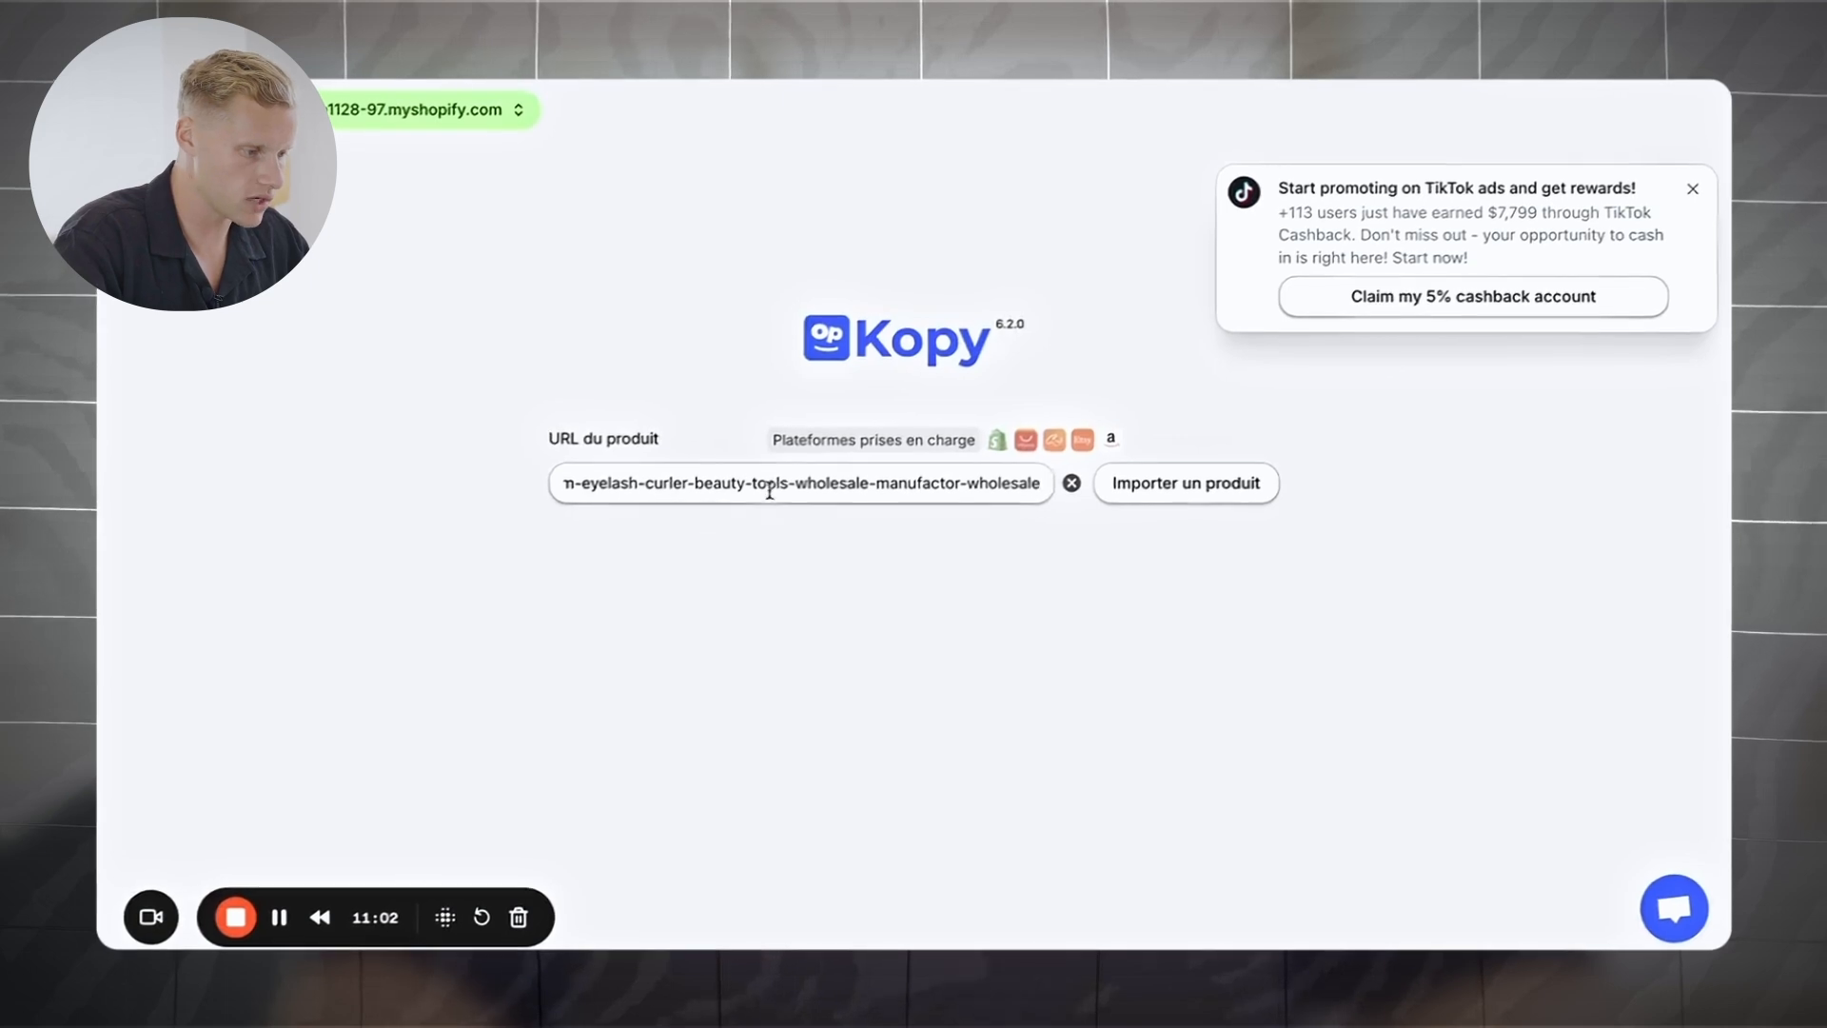
pyautogui.click(1180, 505)
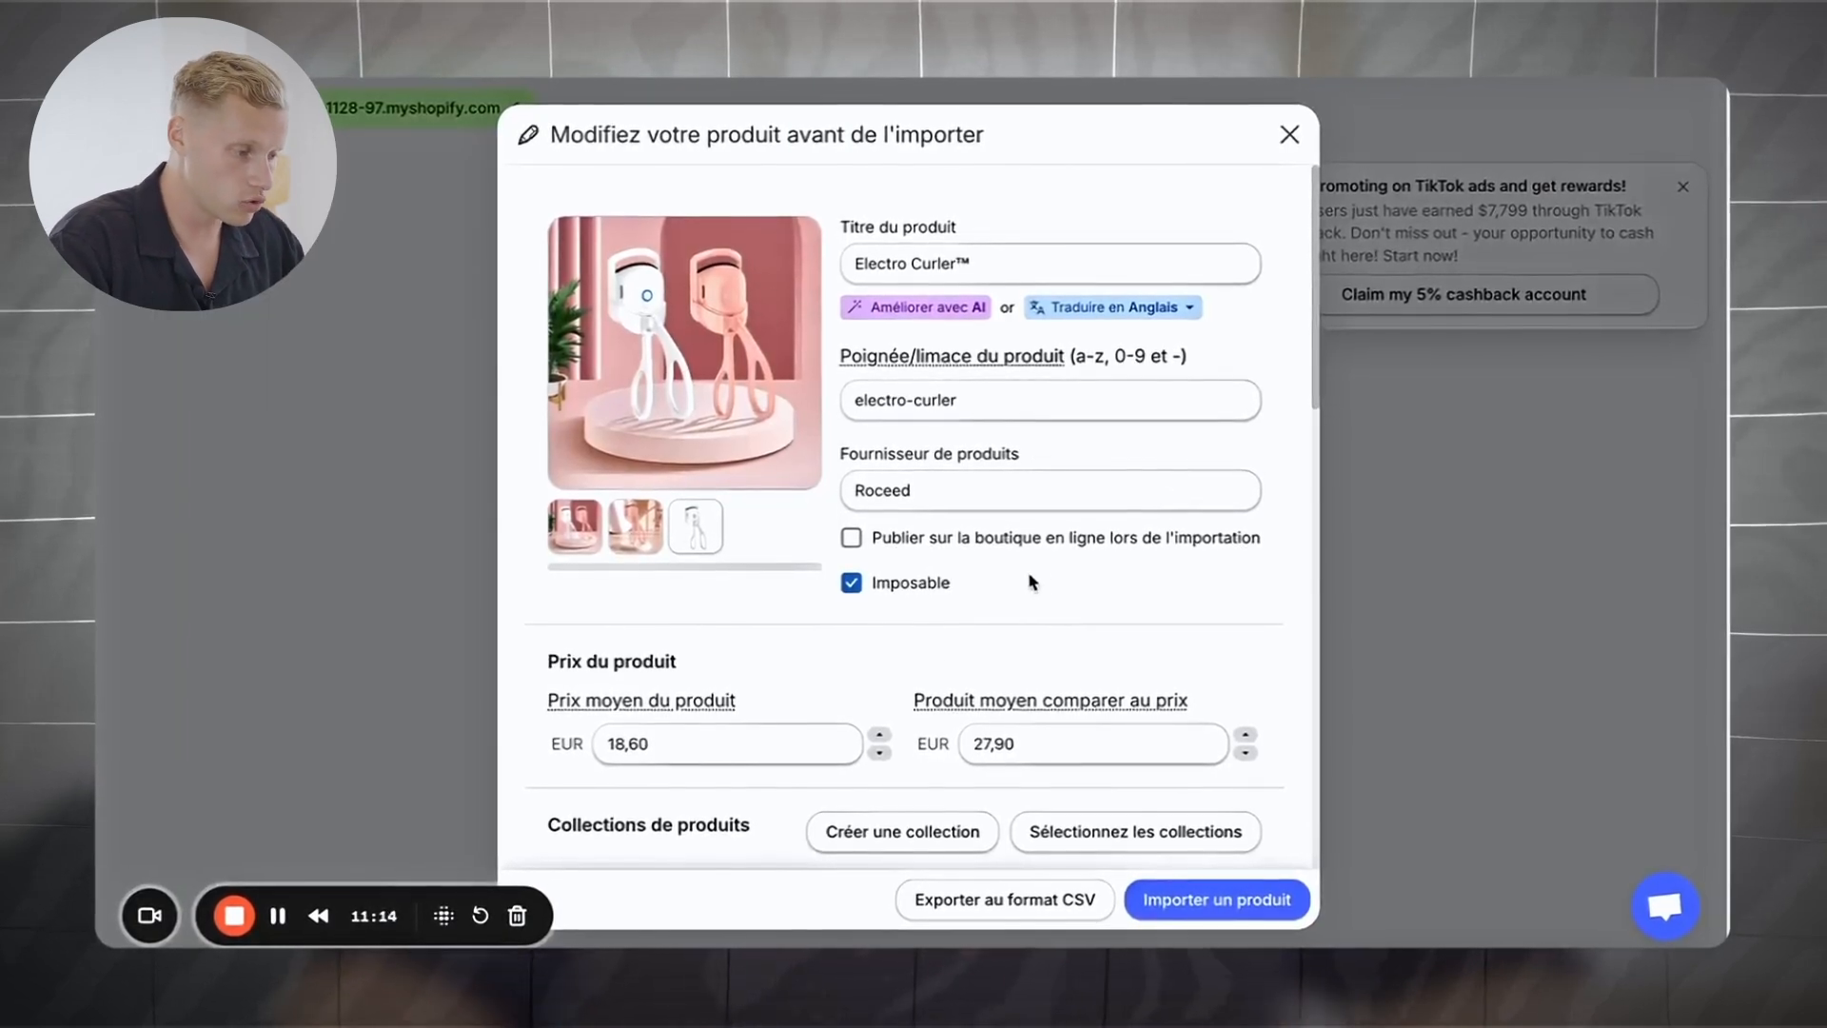
# Step: Replace the Electro Curler™ title with ChatGPT's suggested name TurboCurl Max™
pyautogui.scroll(-10, 1029, 580)
pyautogui.scroll(-10, 1030, 577)
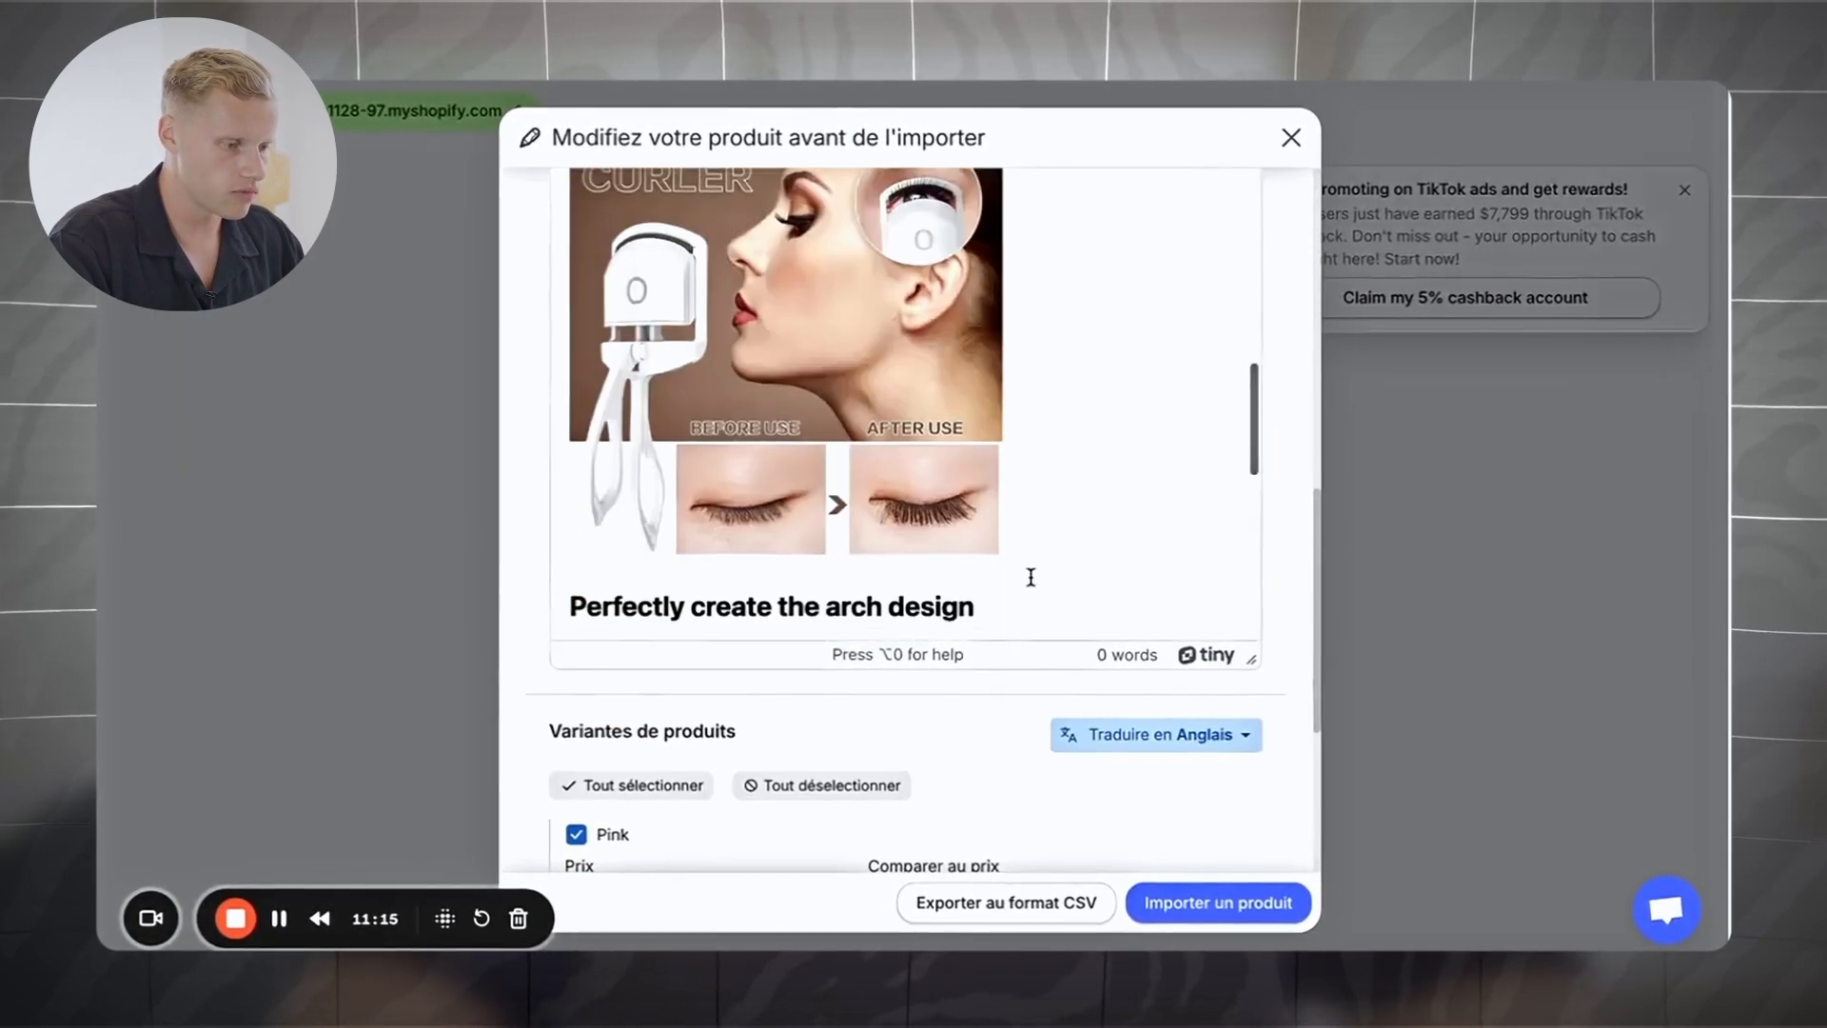
pyautogui.scroll(20, 1032, 579)
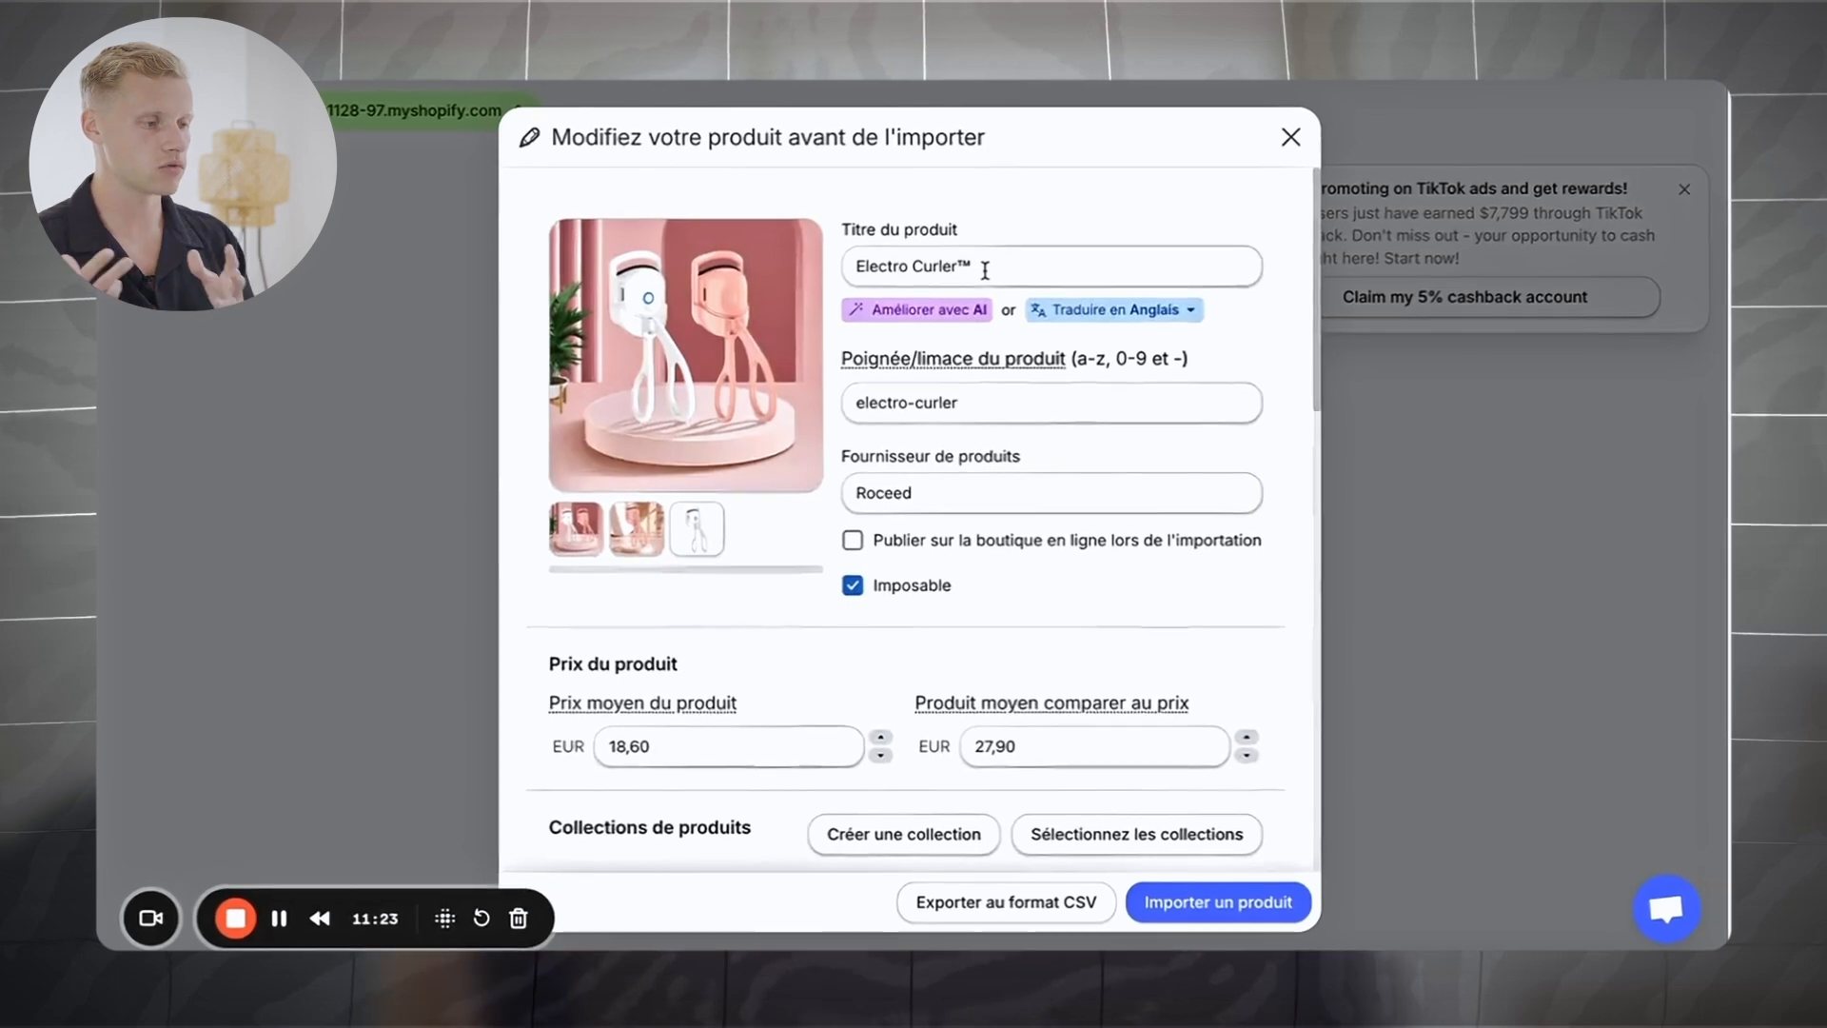
pyautogui.scroll(-10, 1007, 551)
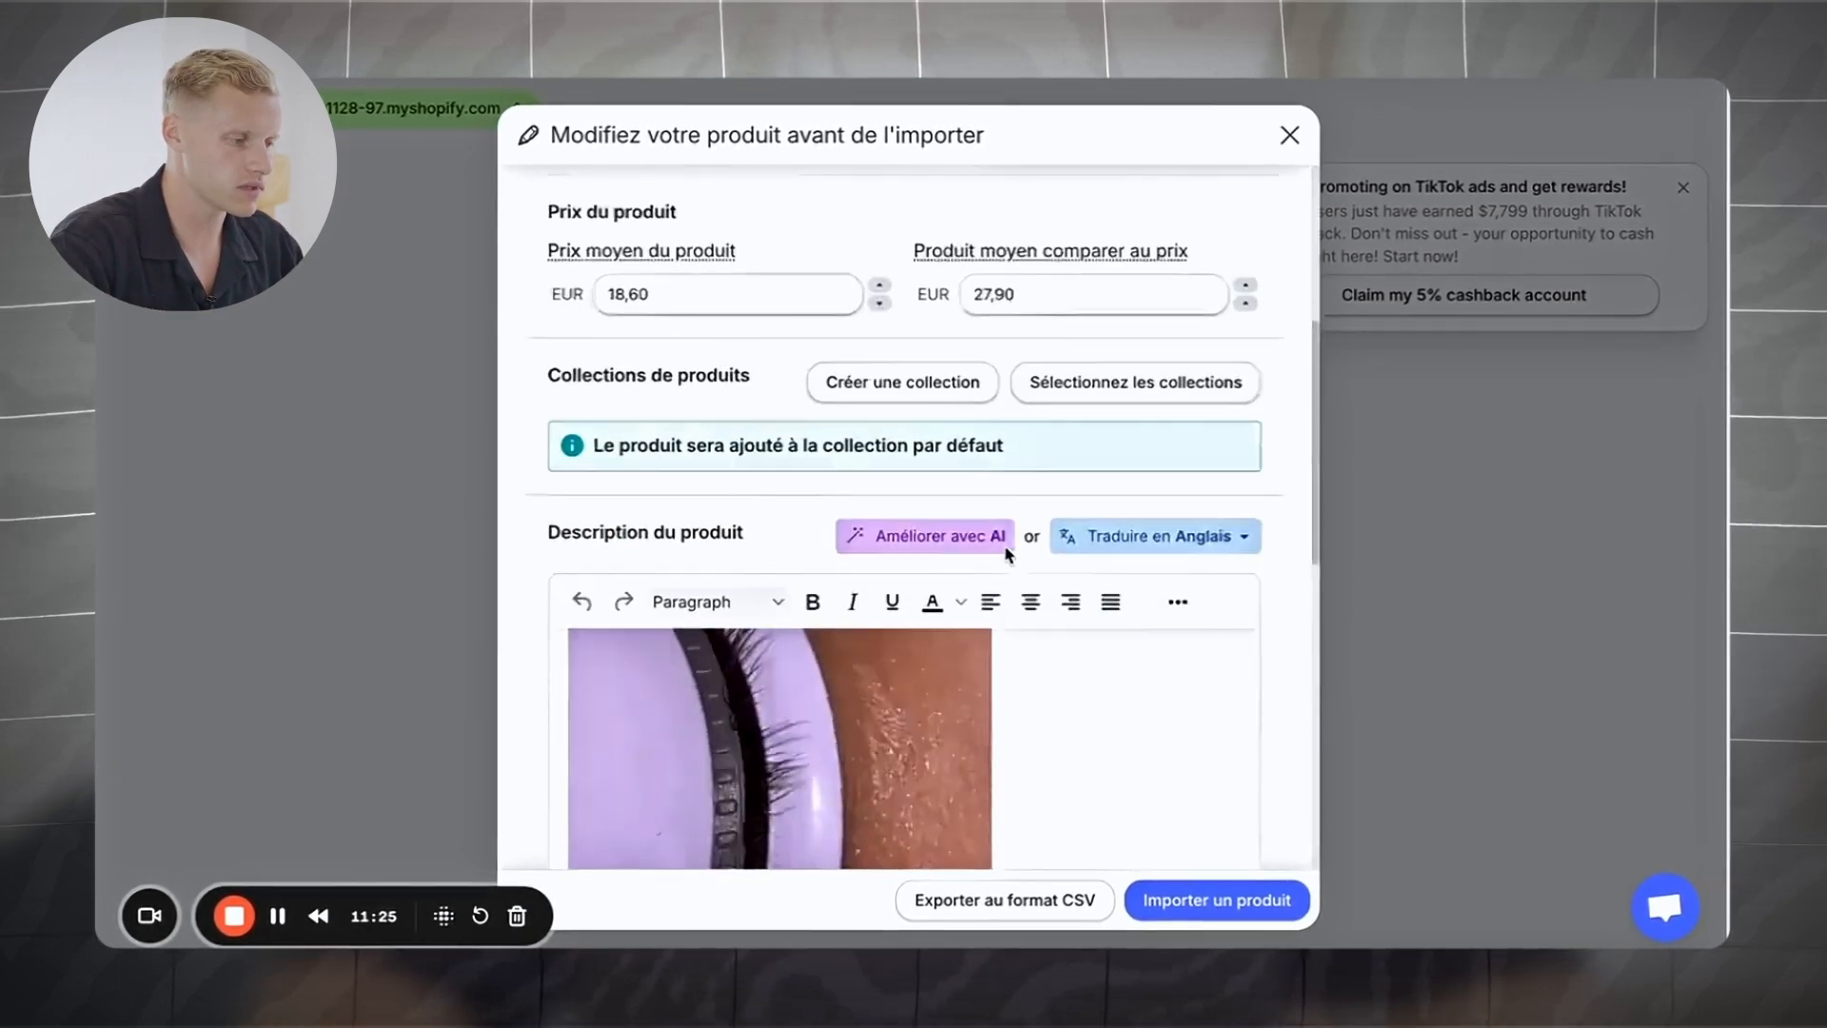
pyautogui.scroll(-1, 1006, 547)
pyautogui.scroll(2, 1006, 547)
pyautogui.scroll(-2, 1005, 547)
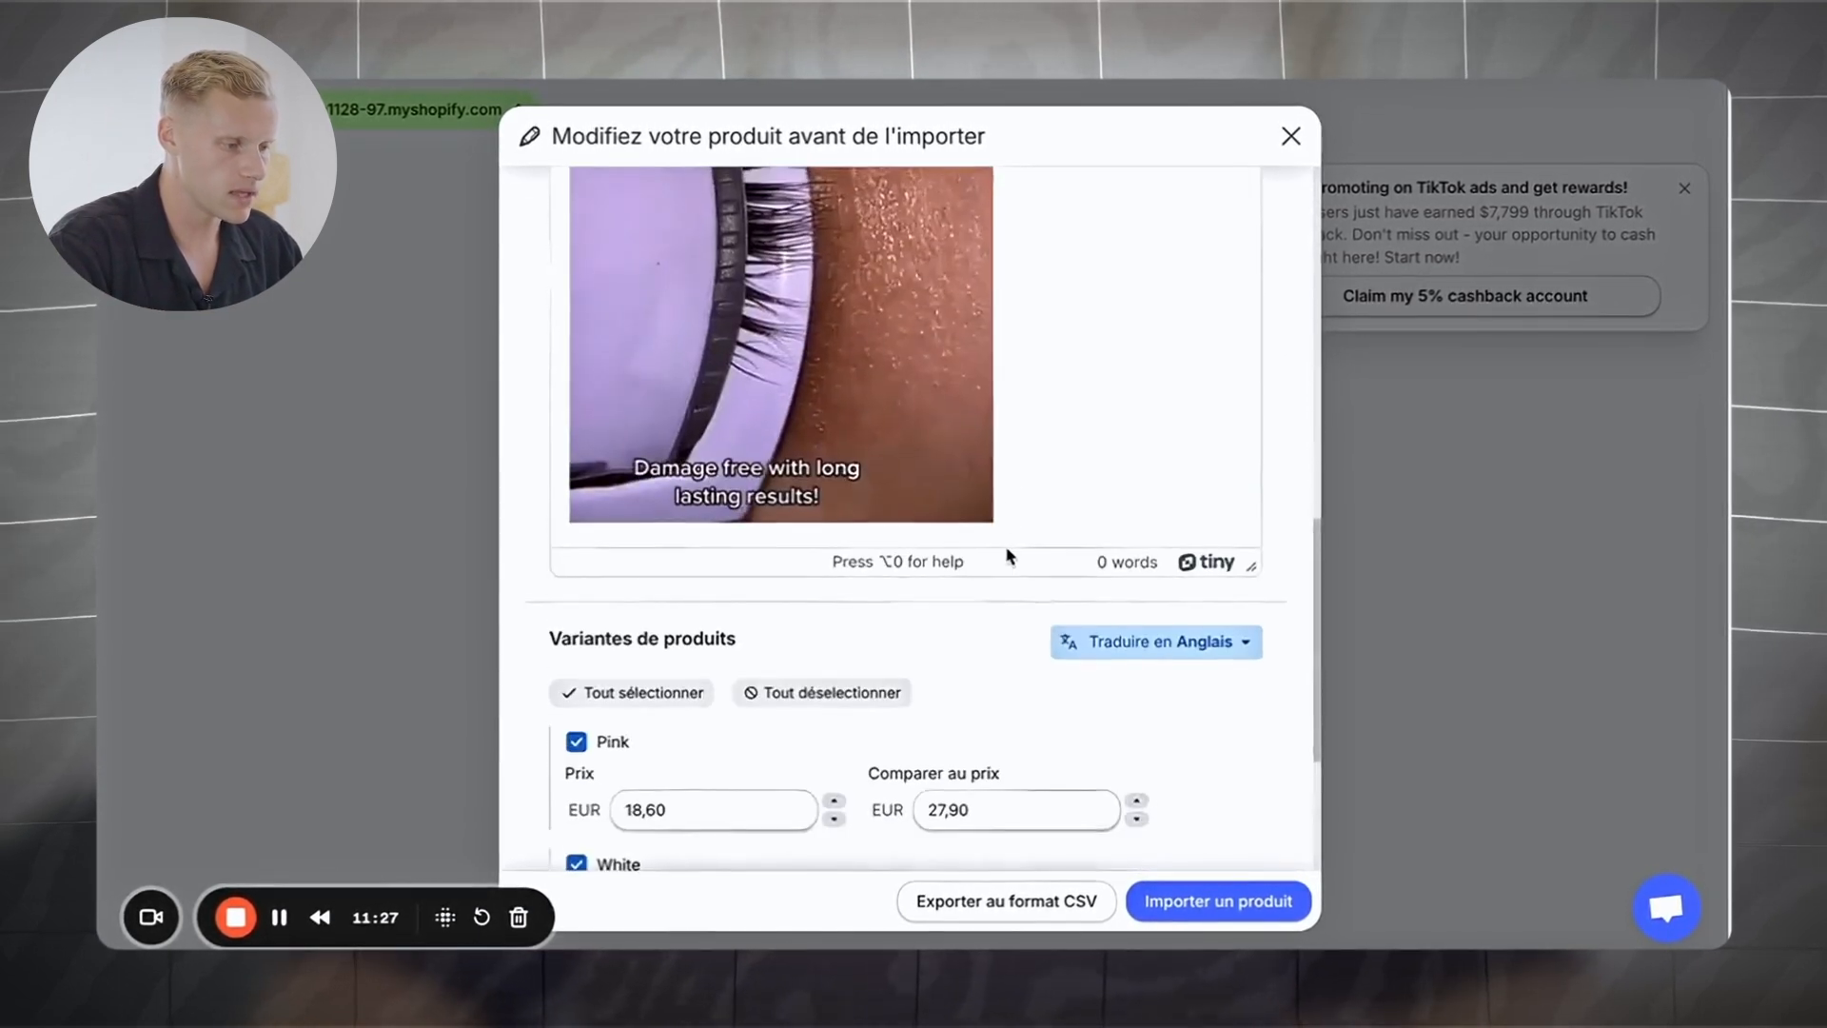
pyautogui.scroll(3, 1006, 547)
pyautogui.scroll(10, 1006, 549)
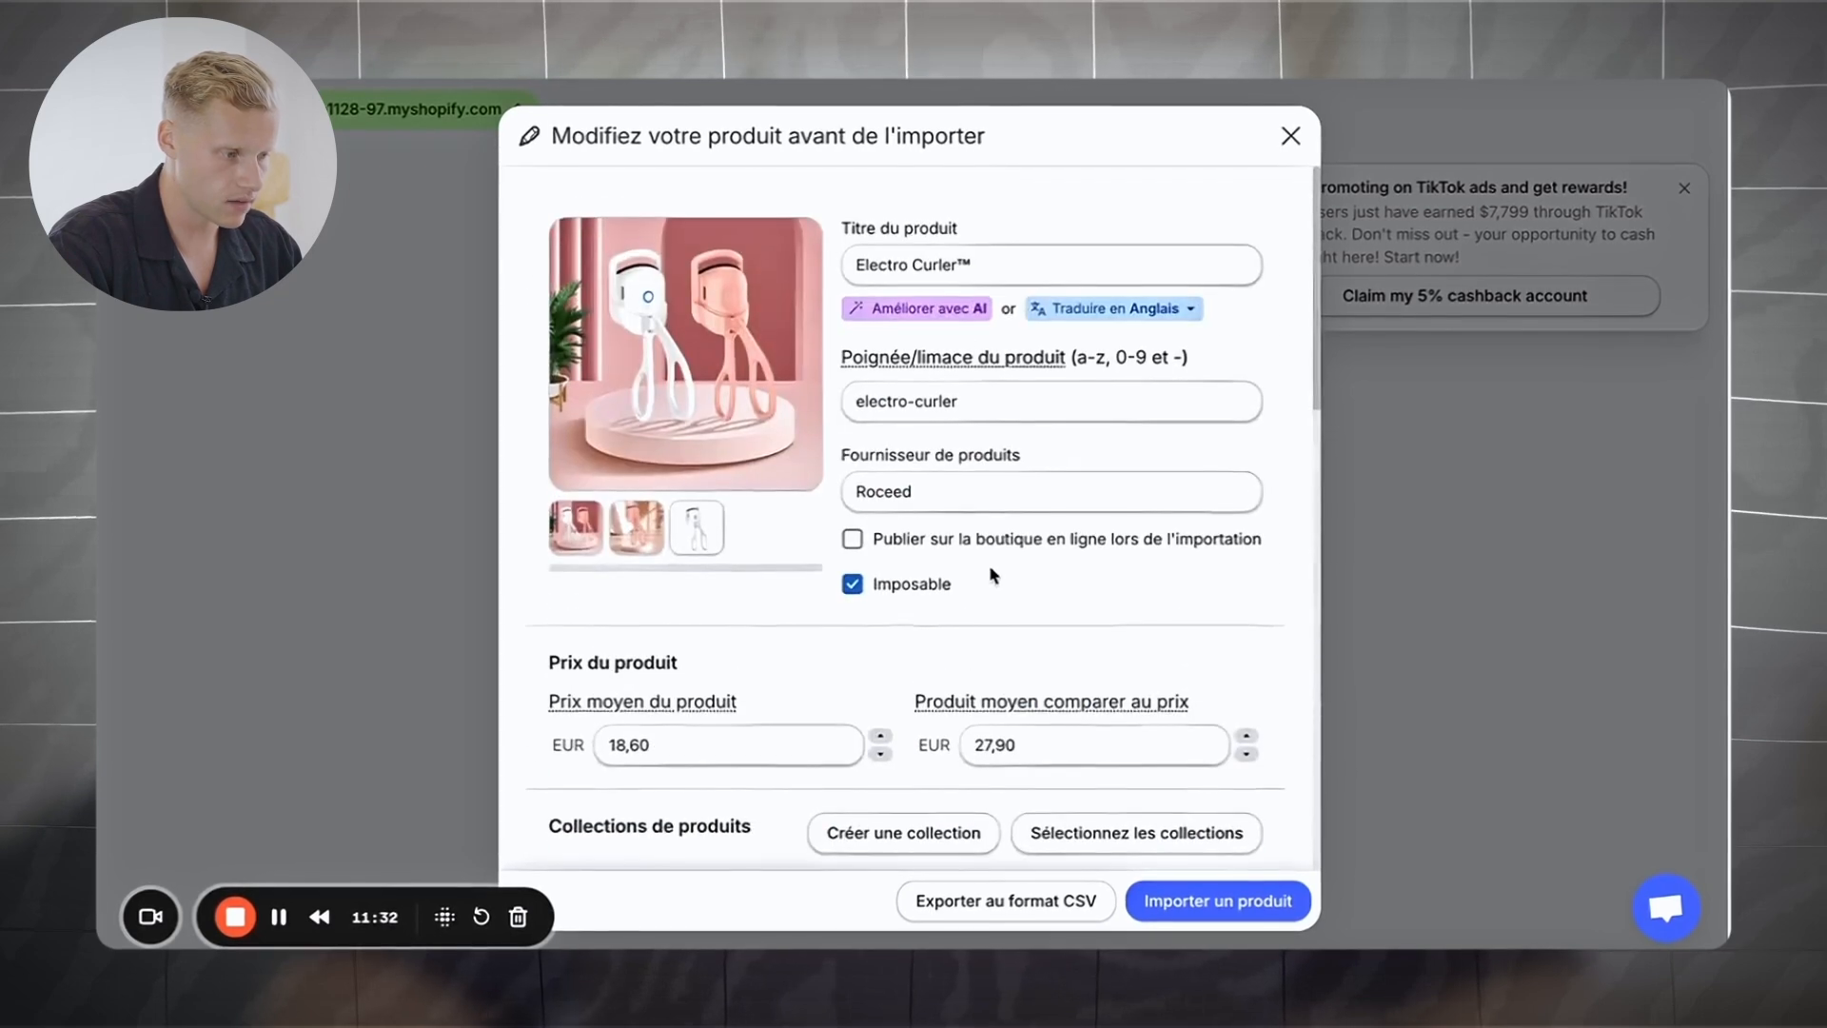
pyautogui.moveTo(960, 265); pyautogui.dragTo(853, 265)
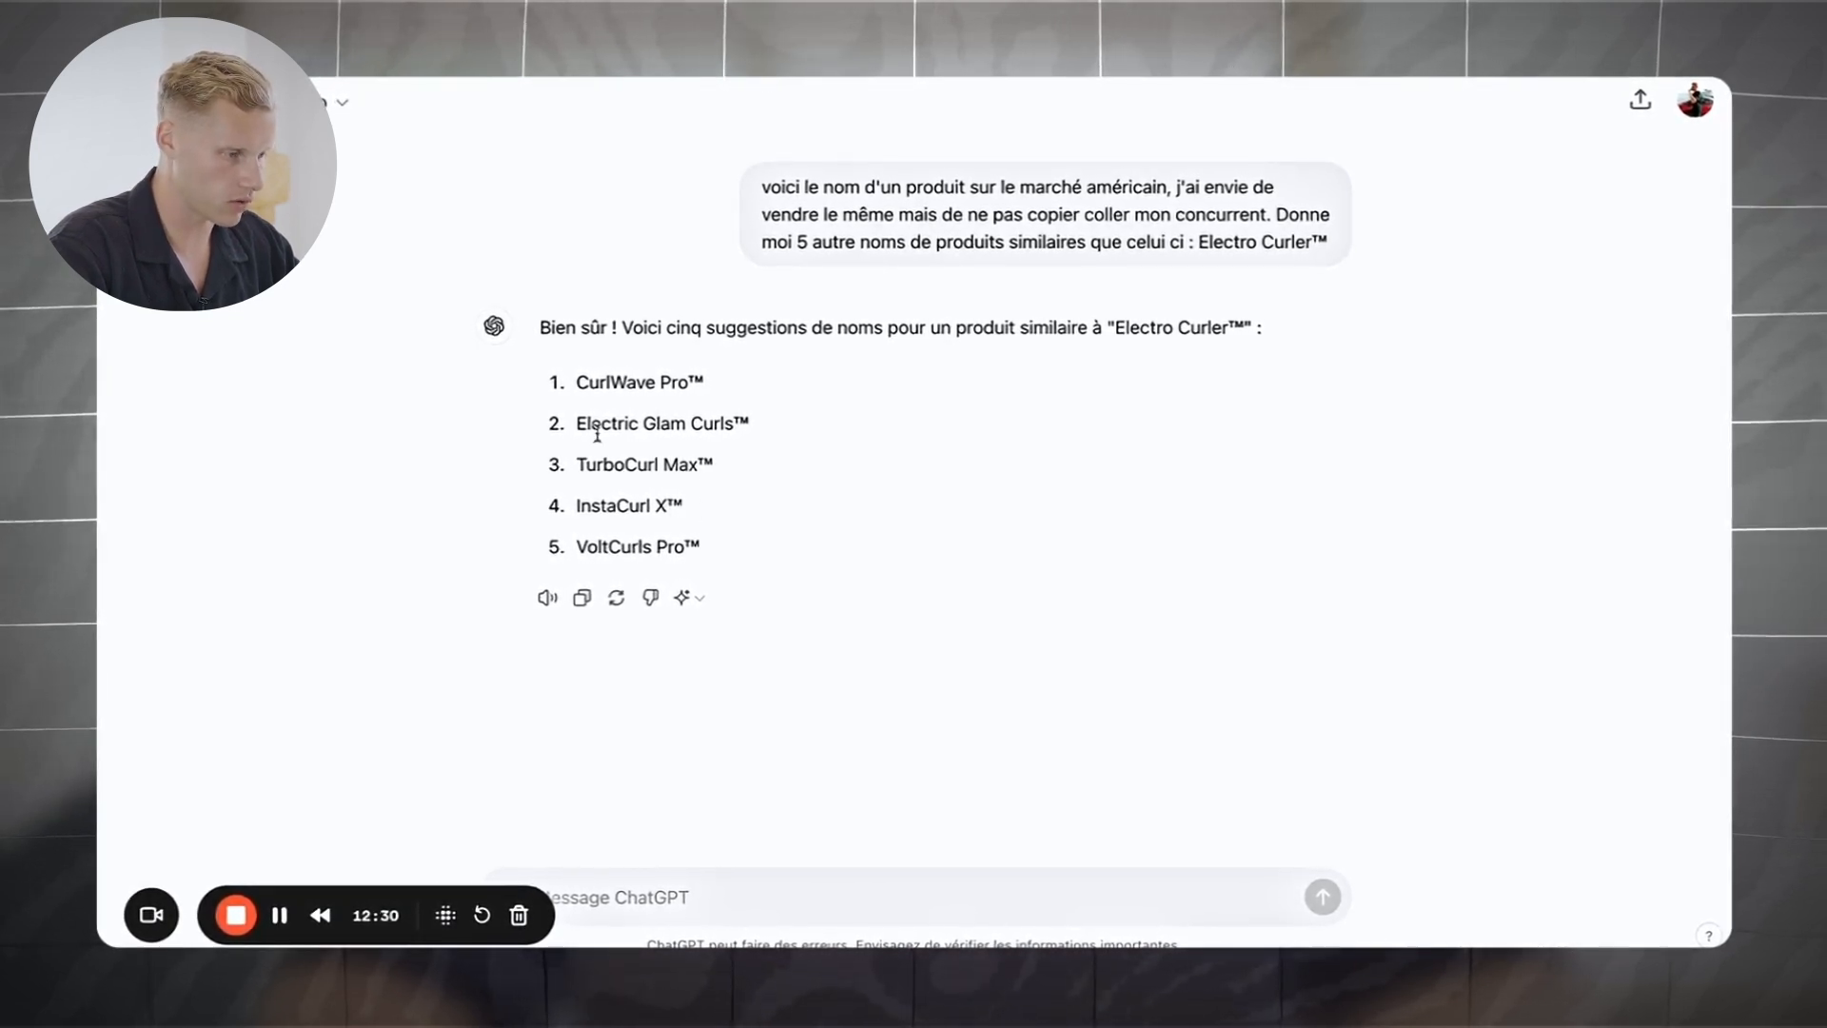
pyautogui.moveTo(720, 473); pyautogui.dragTo(576, 468)
pyautogui.press('super+c')
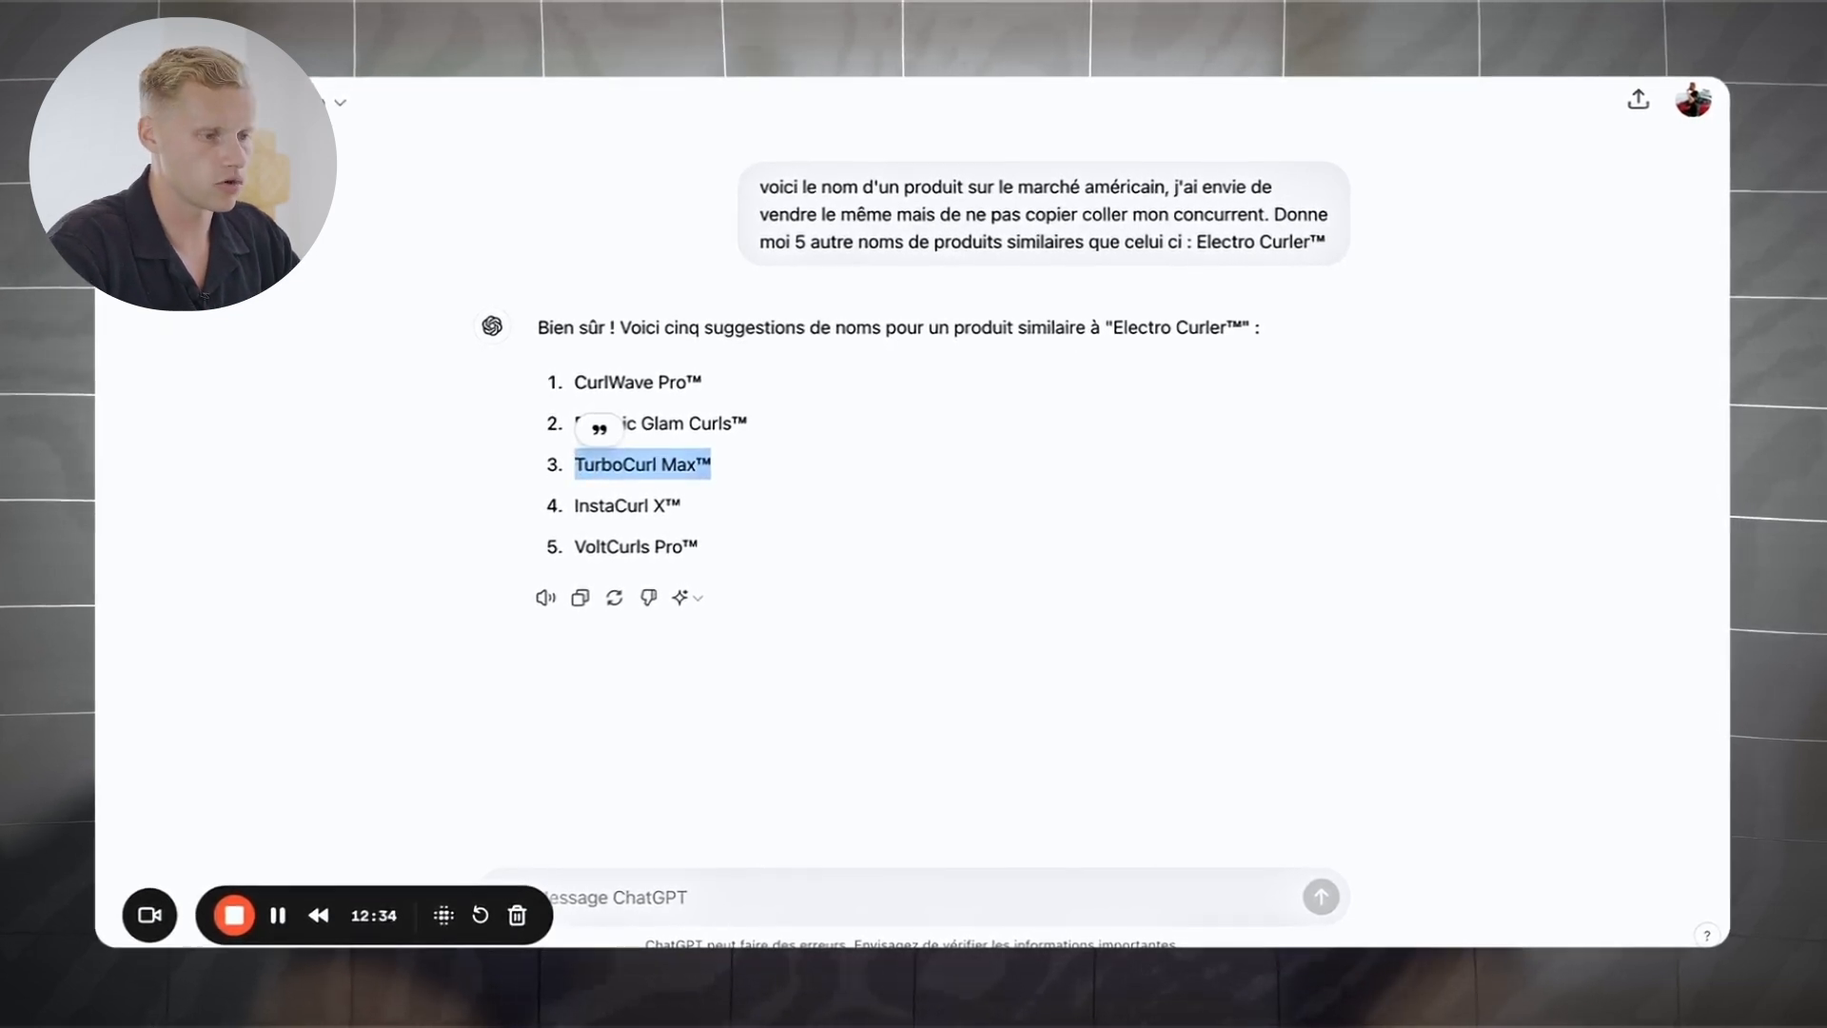
pyautogui.hotkey('ctrl', 'Tab')
pyautogui.press('super+v')
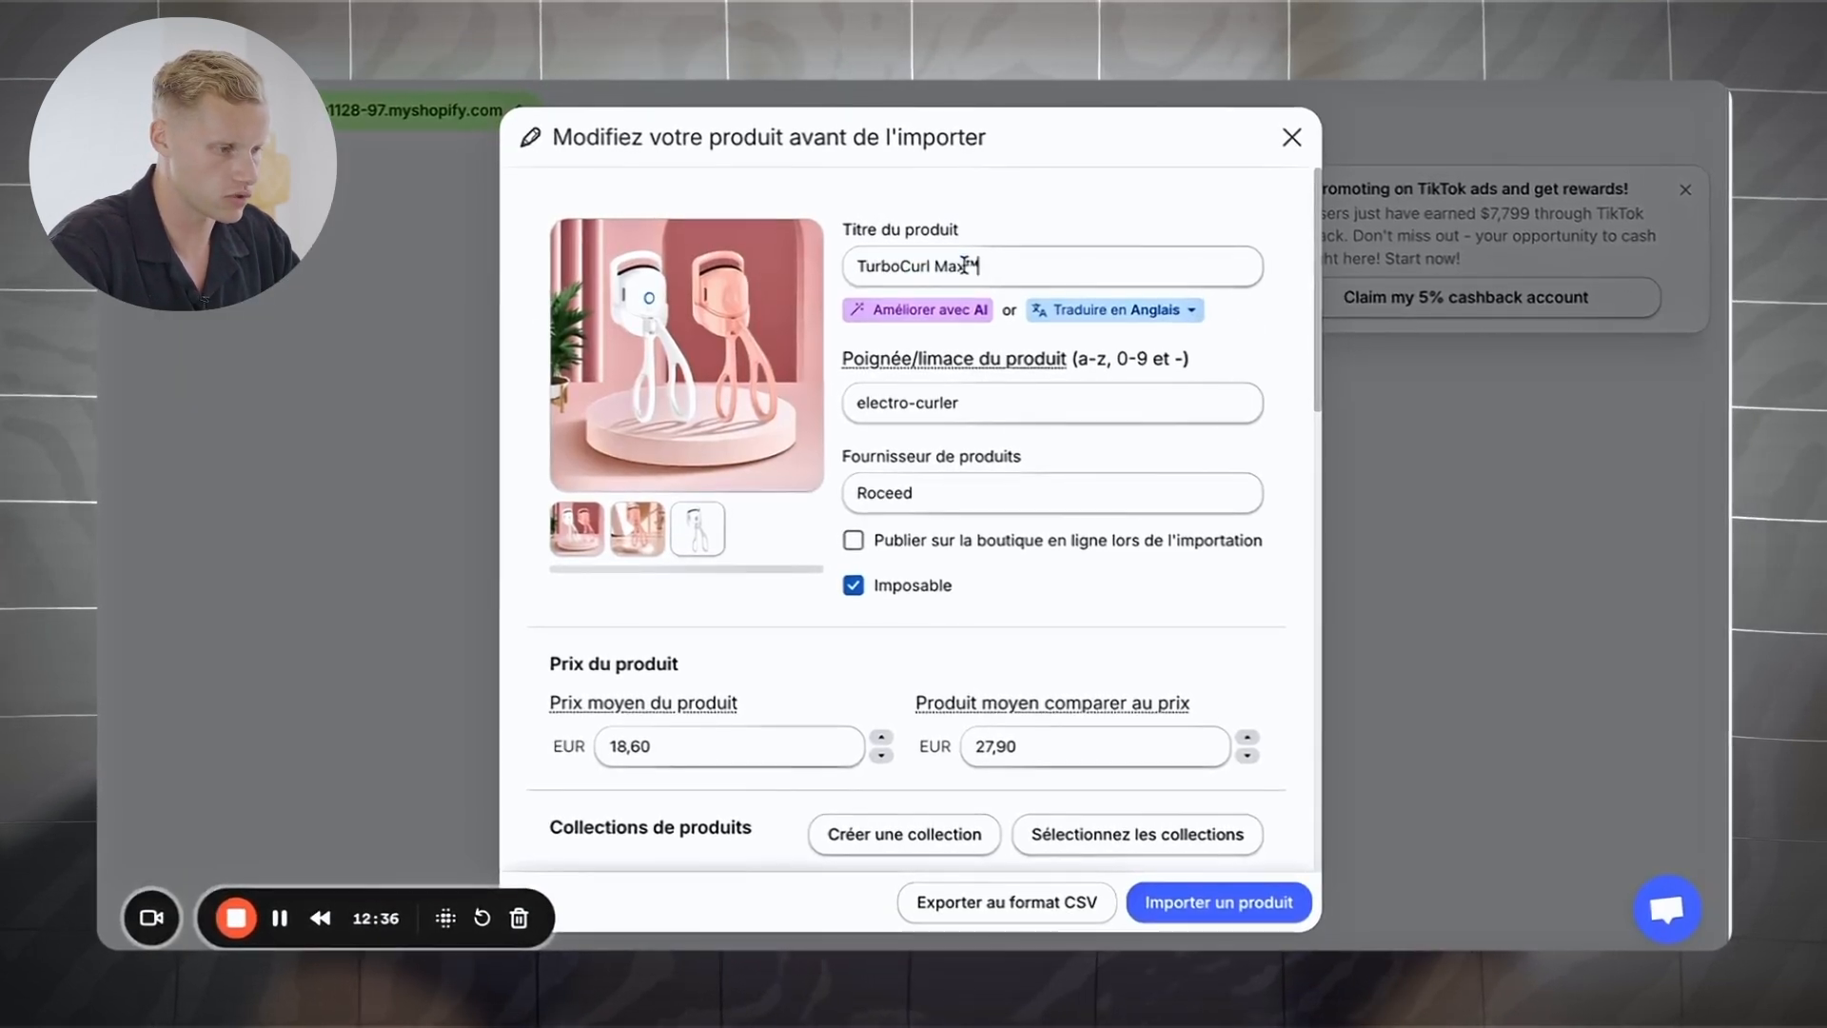
# Step: Replace the 18,60 average product price in Kopy with 22.99 EUR
pyautogui.scroll(-3, 1047, 542)
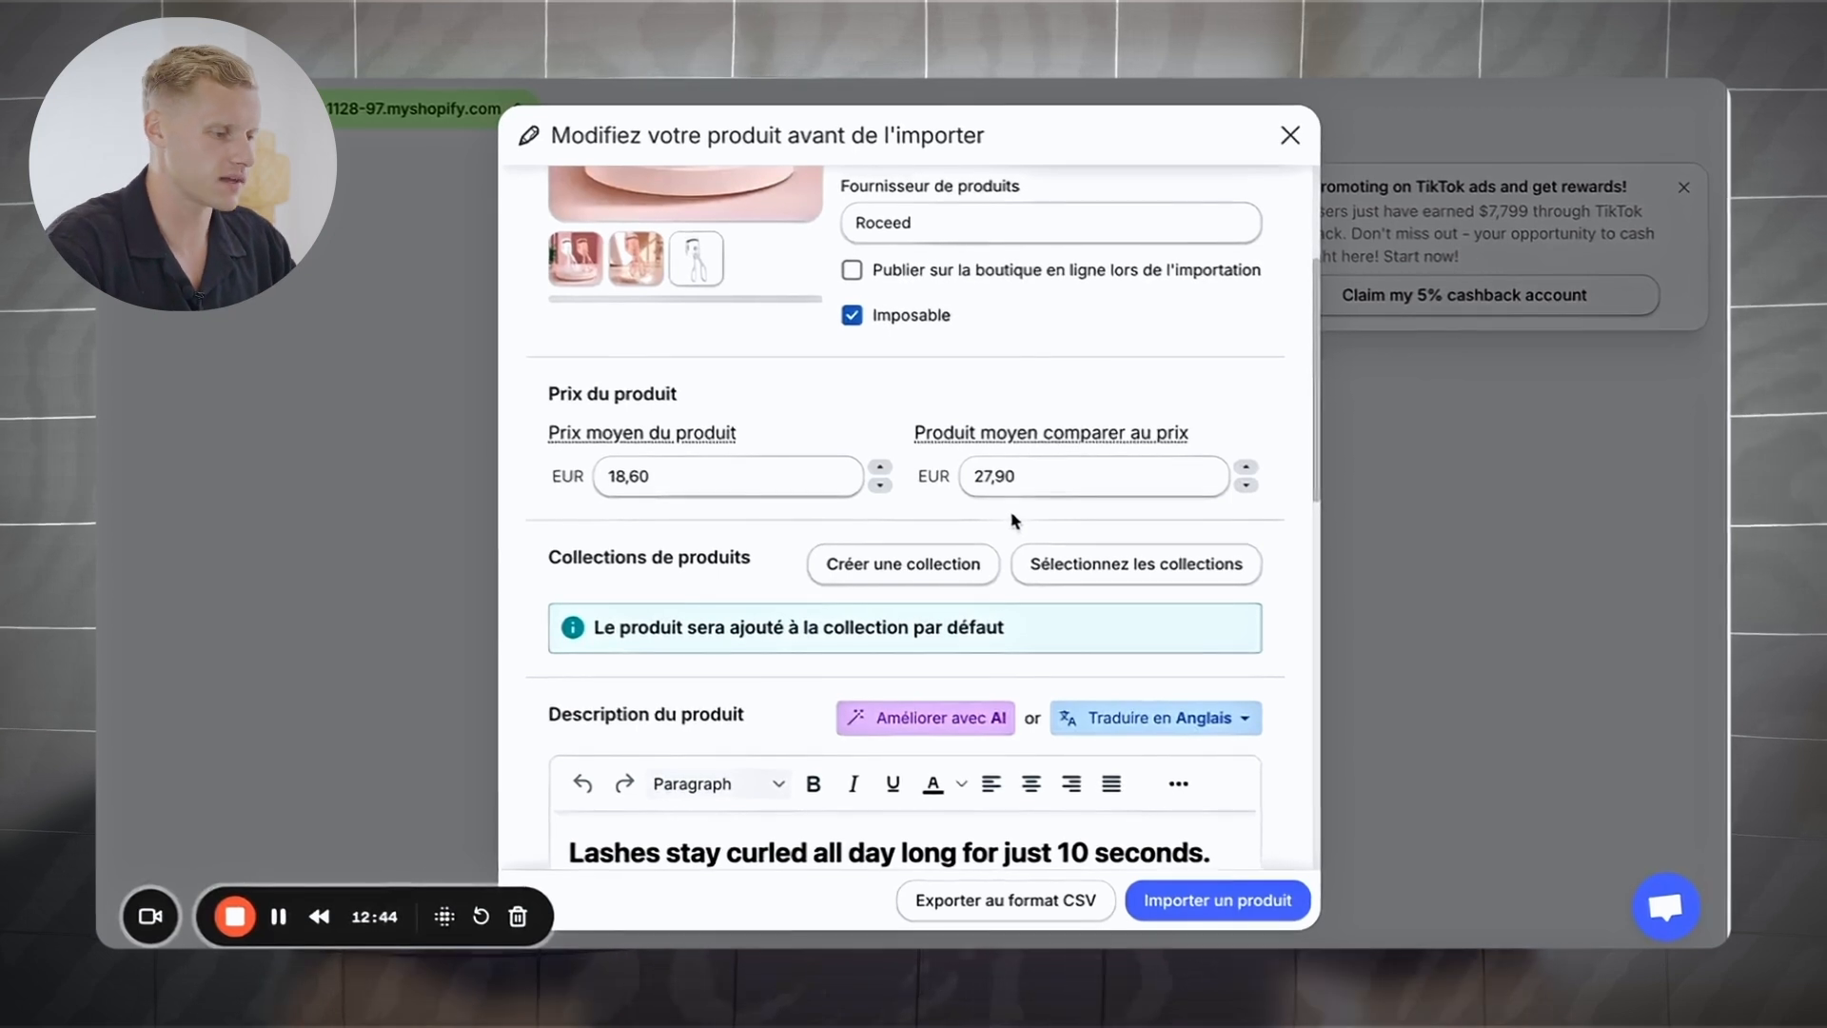
pyautogui.click(669, 476)
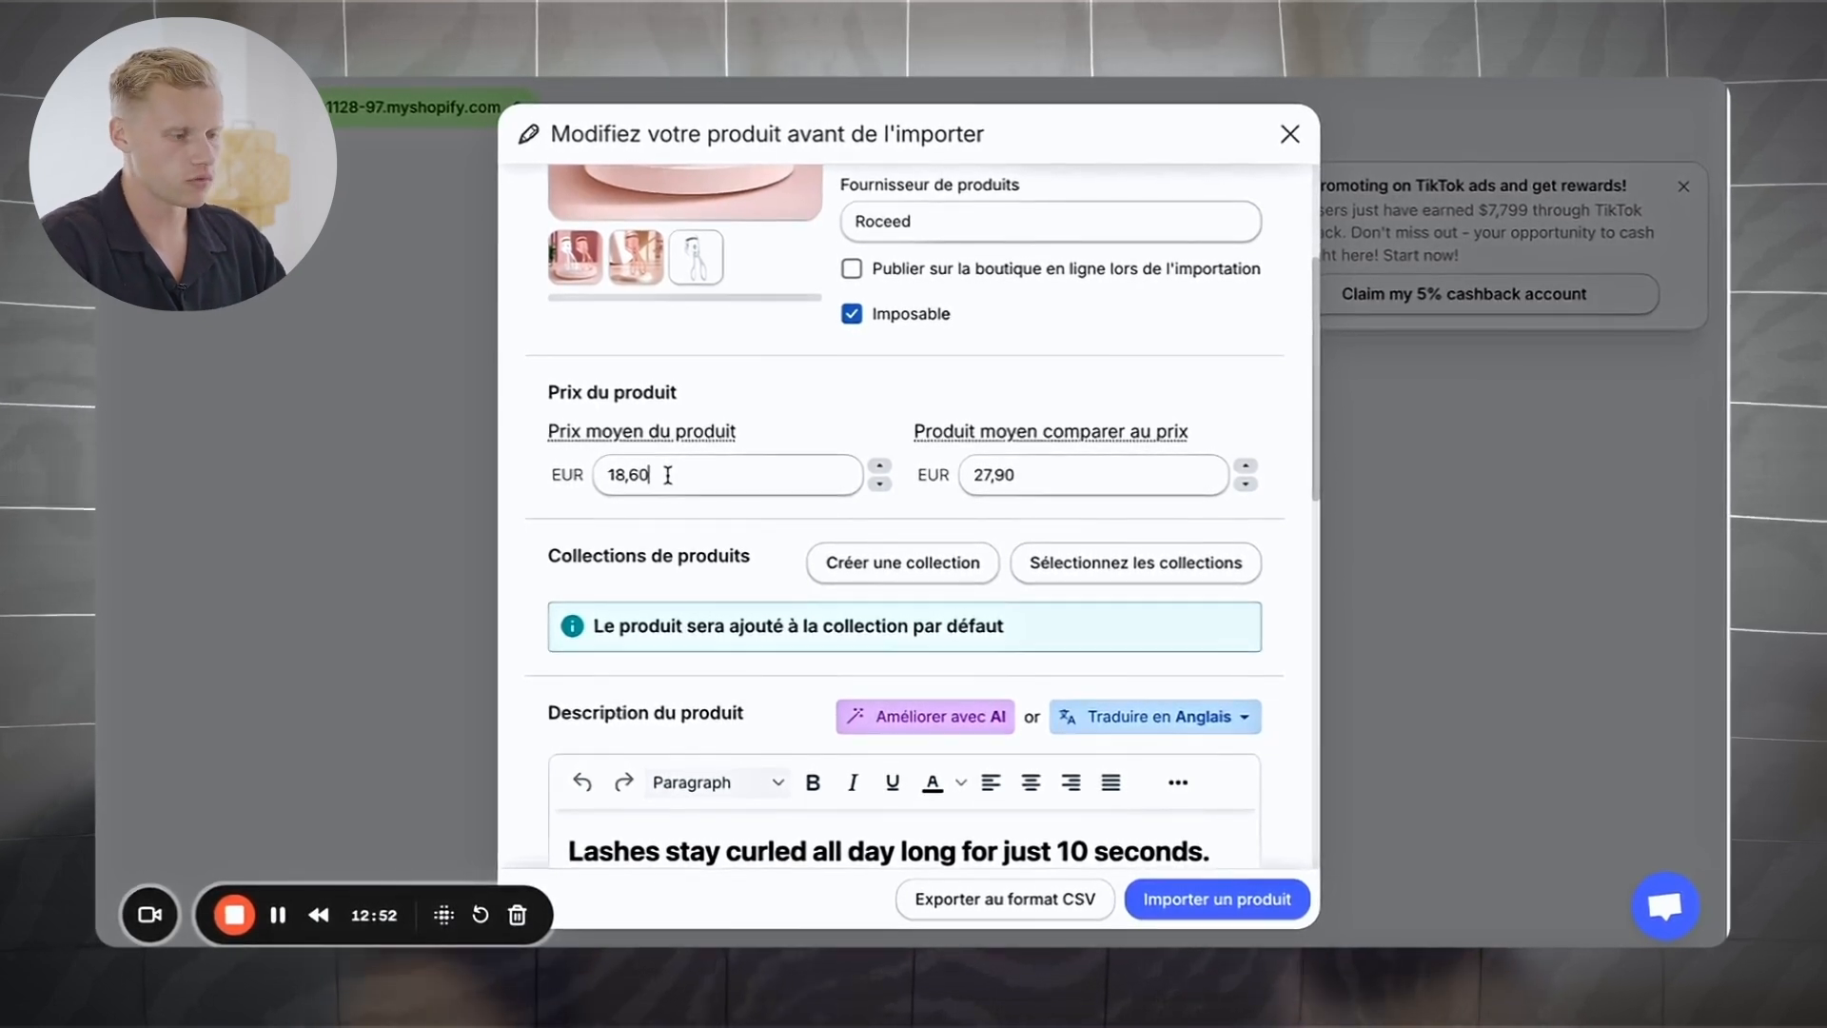
pyautogui.press('BackSpace')
pyautogui.press('BackSpace')
pyautogui.press('BackSpace')
pyautogui.press('BackSpace')
pyautogui.press('BackSpace')
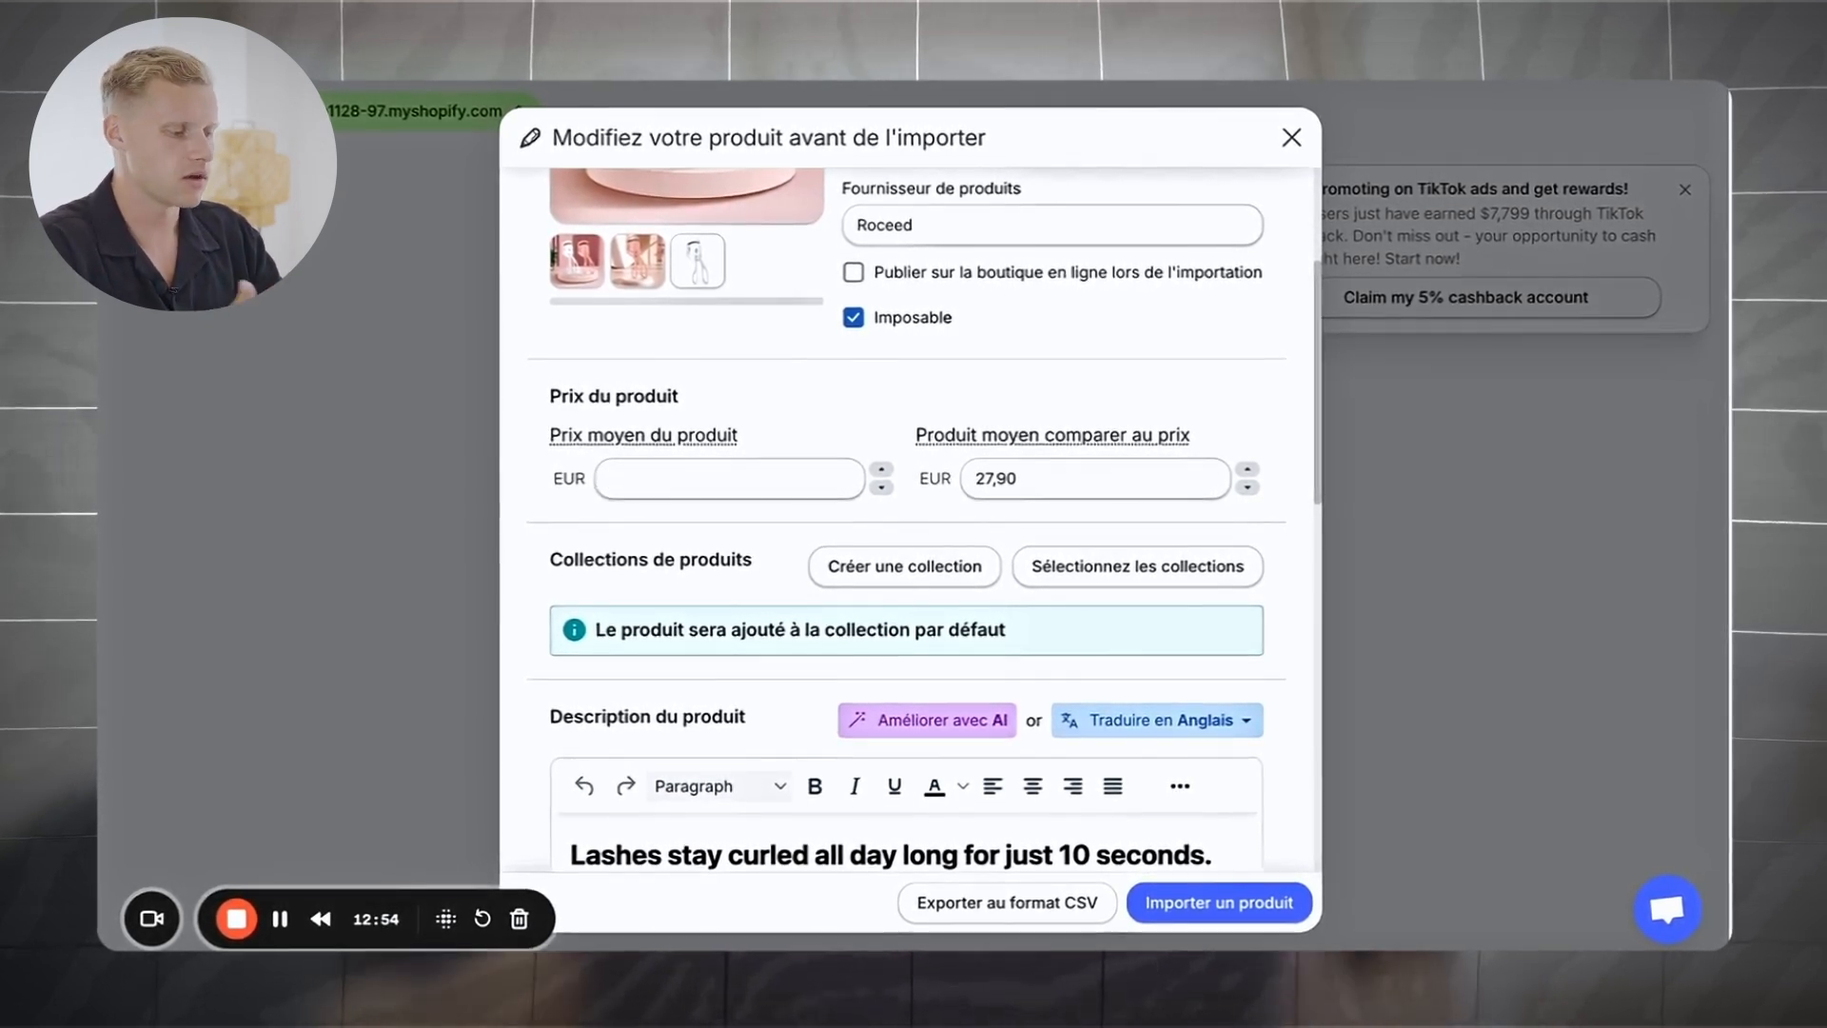
pyautogui.write('2')
pyautogui.write('2.')
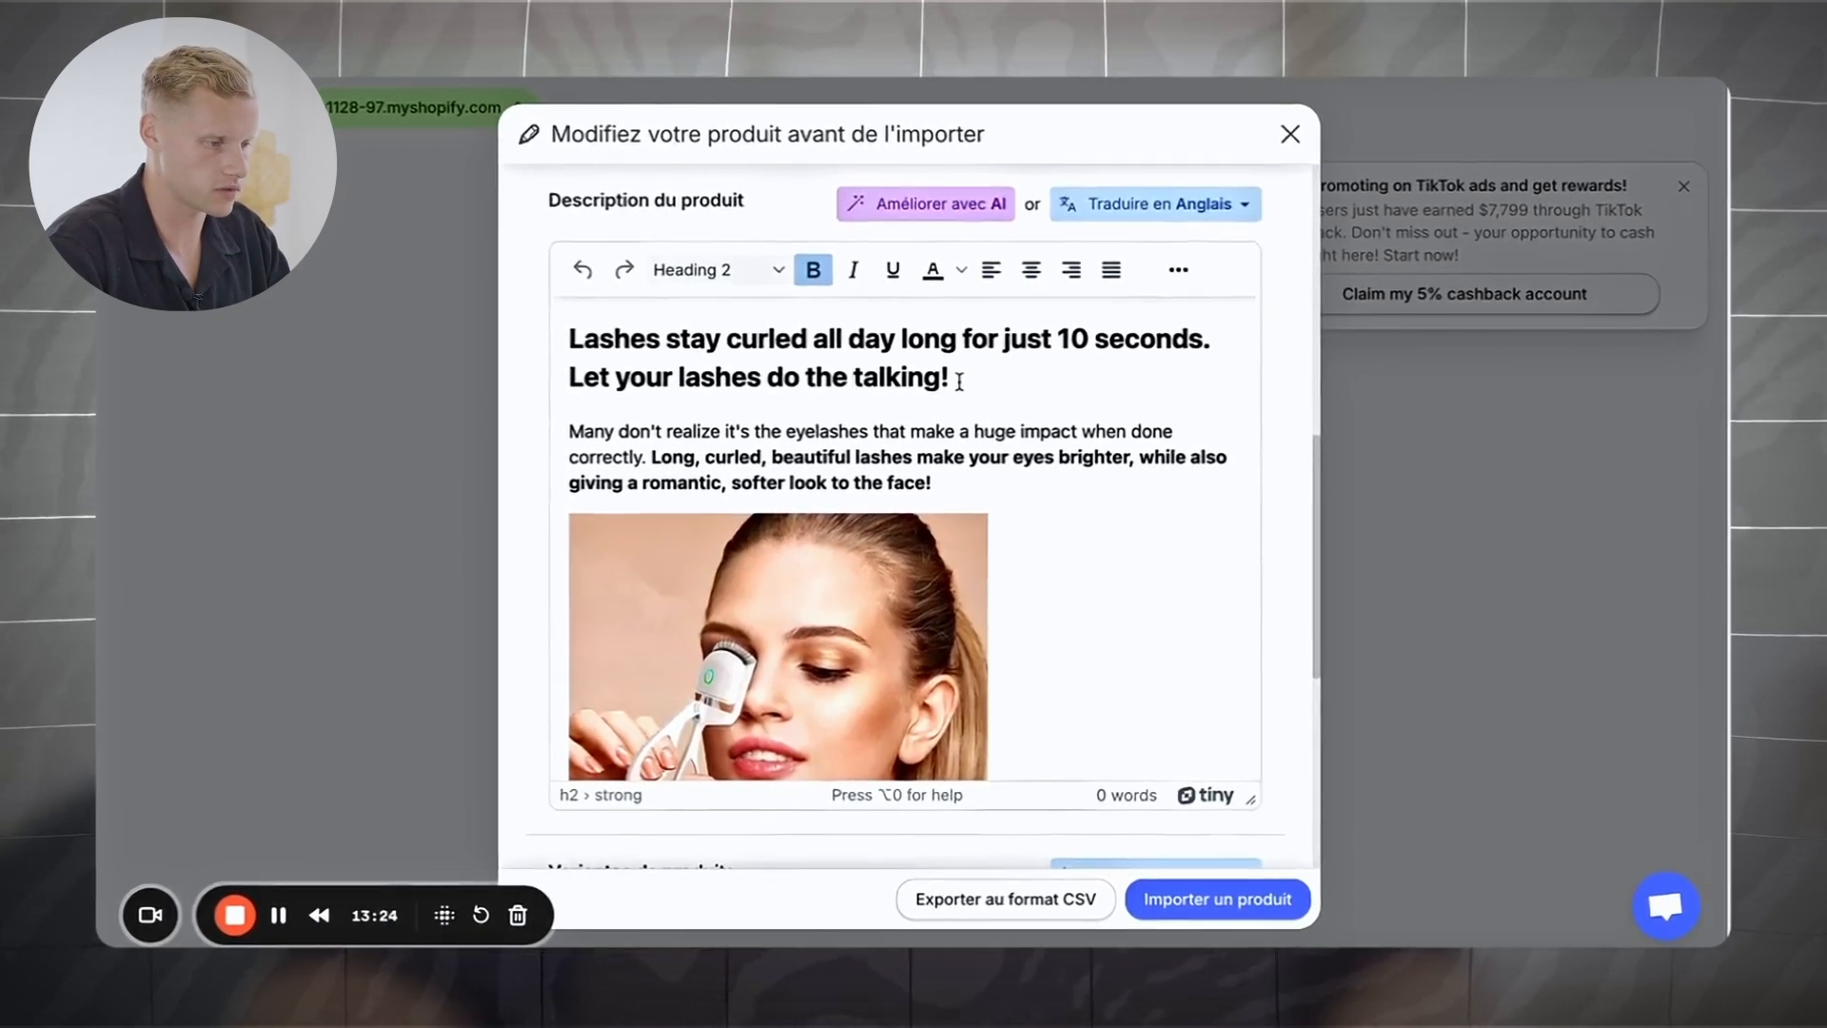
pyautogui.moveTo(959, 381); pyautogui.dragTo(572, 335)
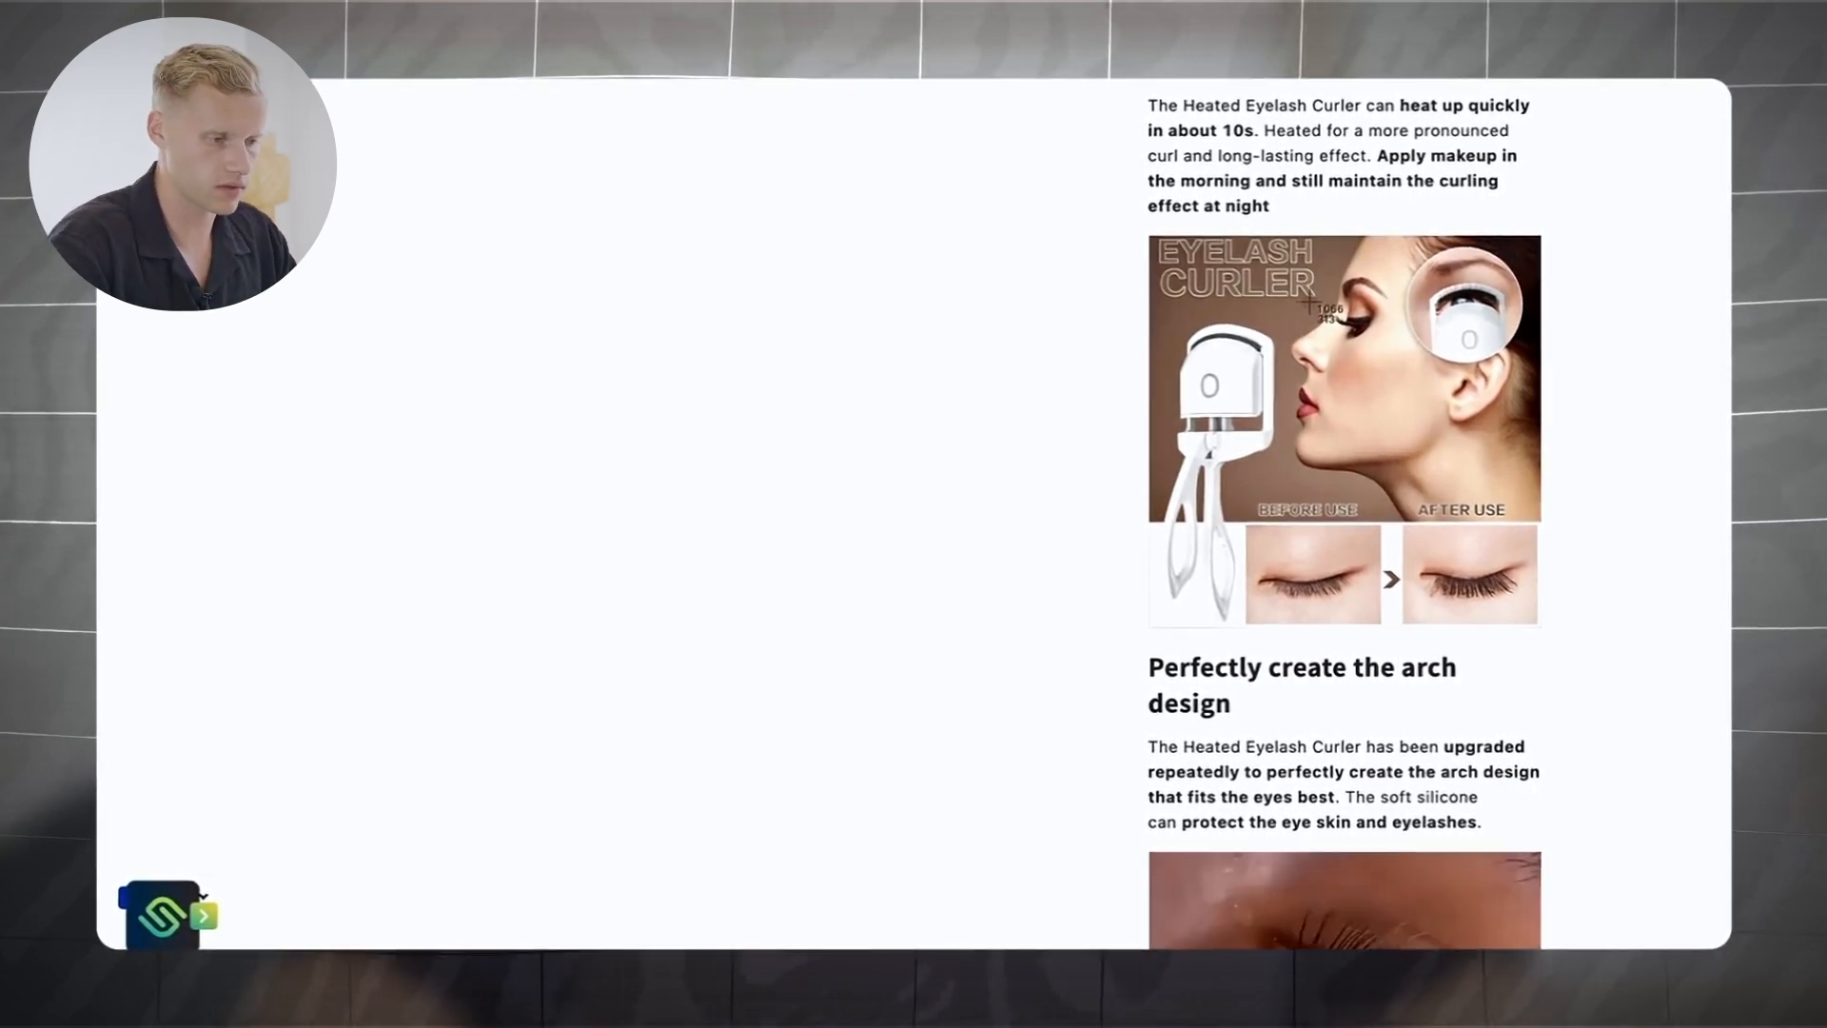
# Step: Screenshot the EYELASH CURLER before/after image from the product description
pyautogui.press('super+shift+4')
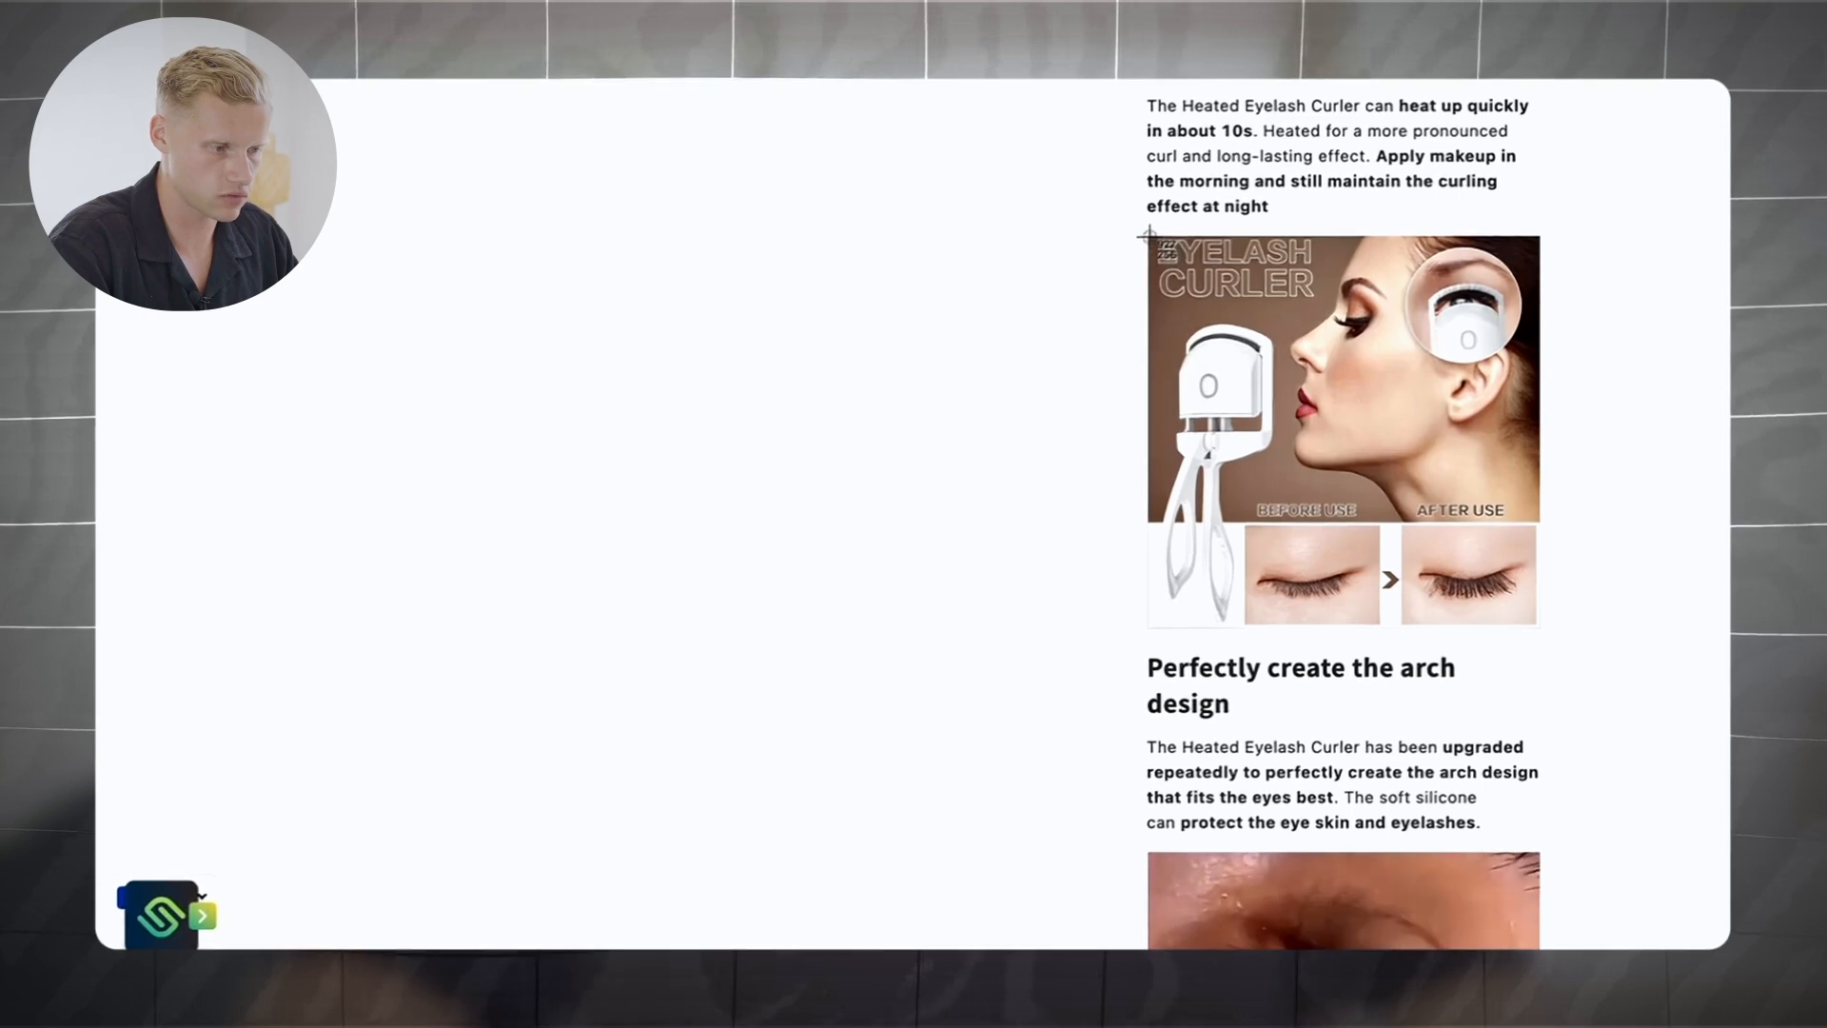
pyautogui.moveTo(1148, 233); pyautogui.dragTo(1539, 626)
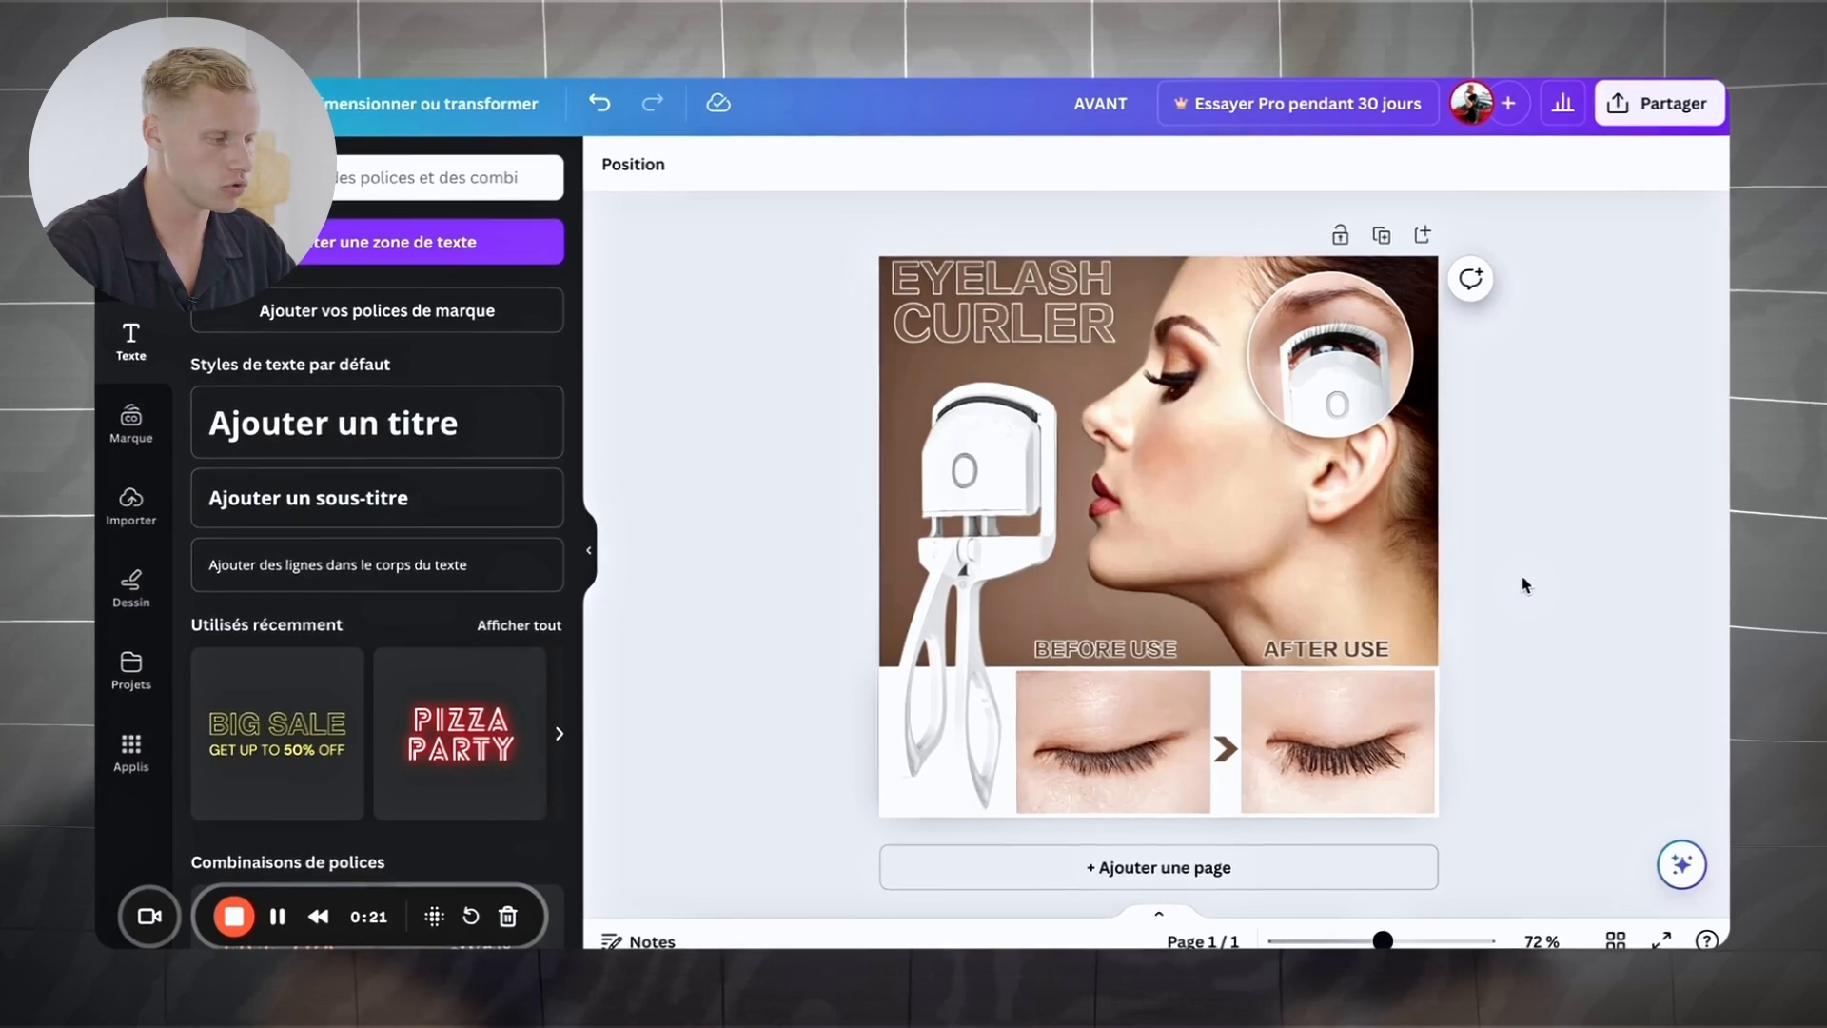
# Step: Add a title text box reading 'AVANT' to the eyelash curler design
pyautogui.press('t')
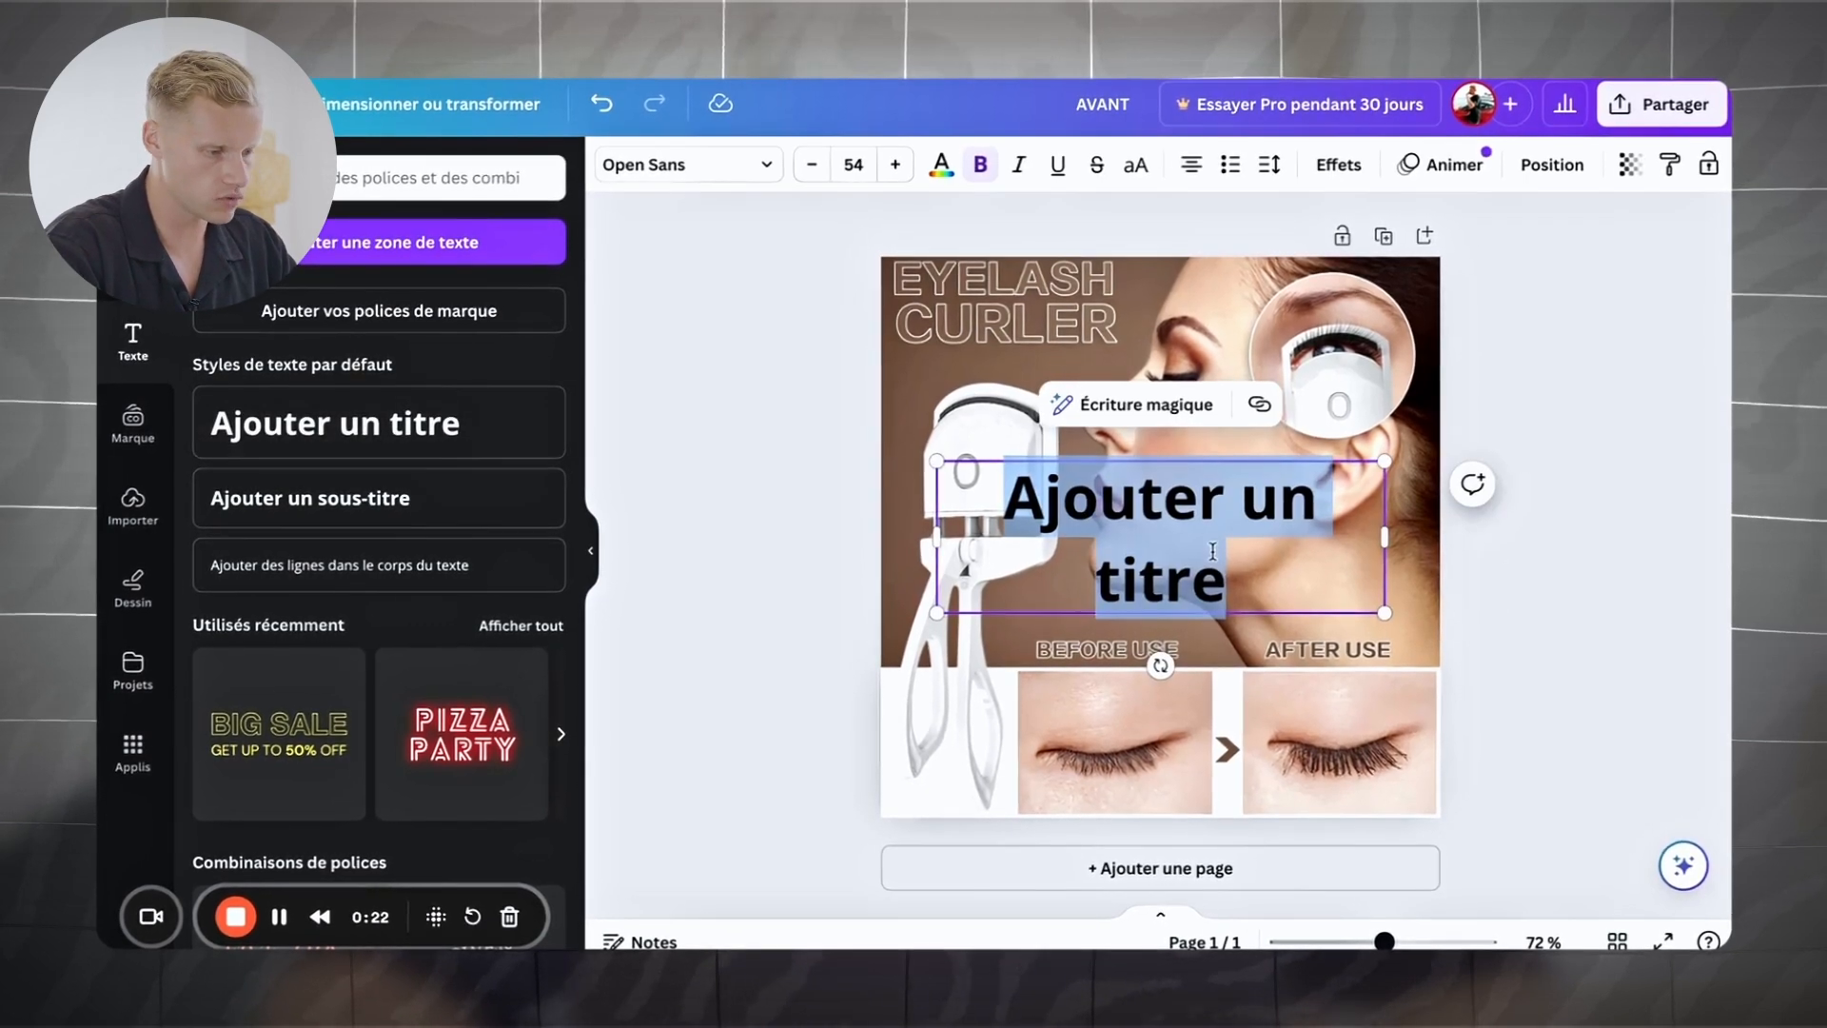
pyautogui.write('AVANT')
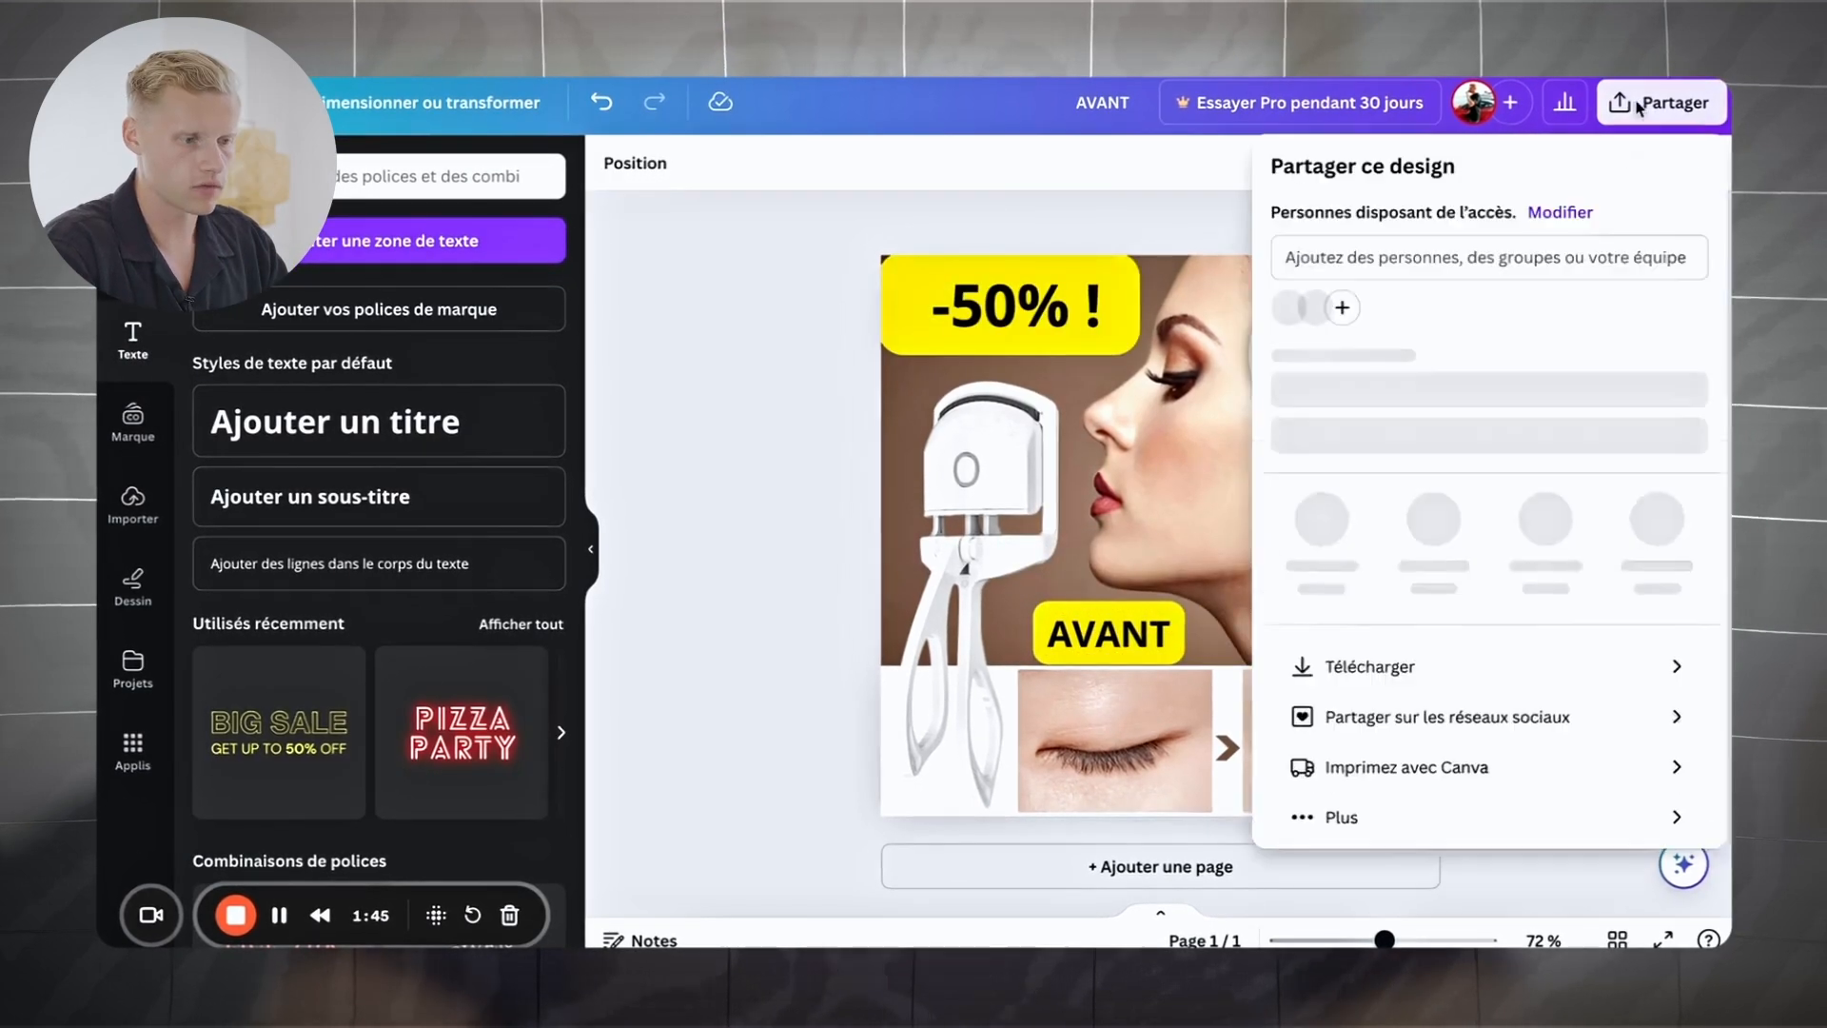
# Step: Download the edited eyelash curler design as a PNG image
pyautogui.click(1464, 693)
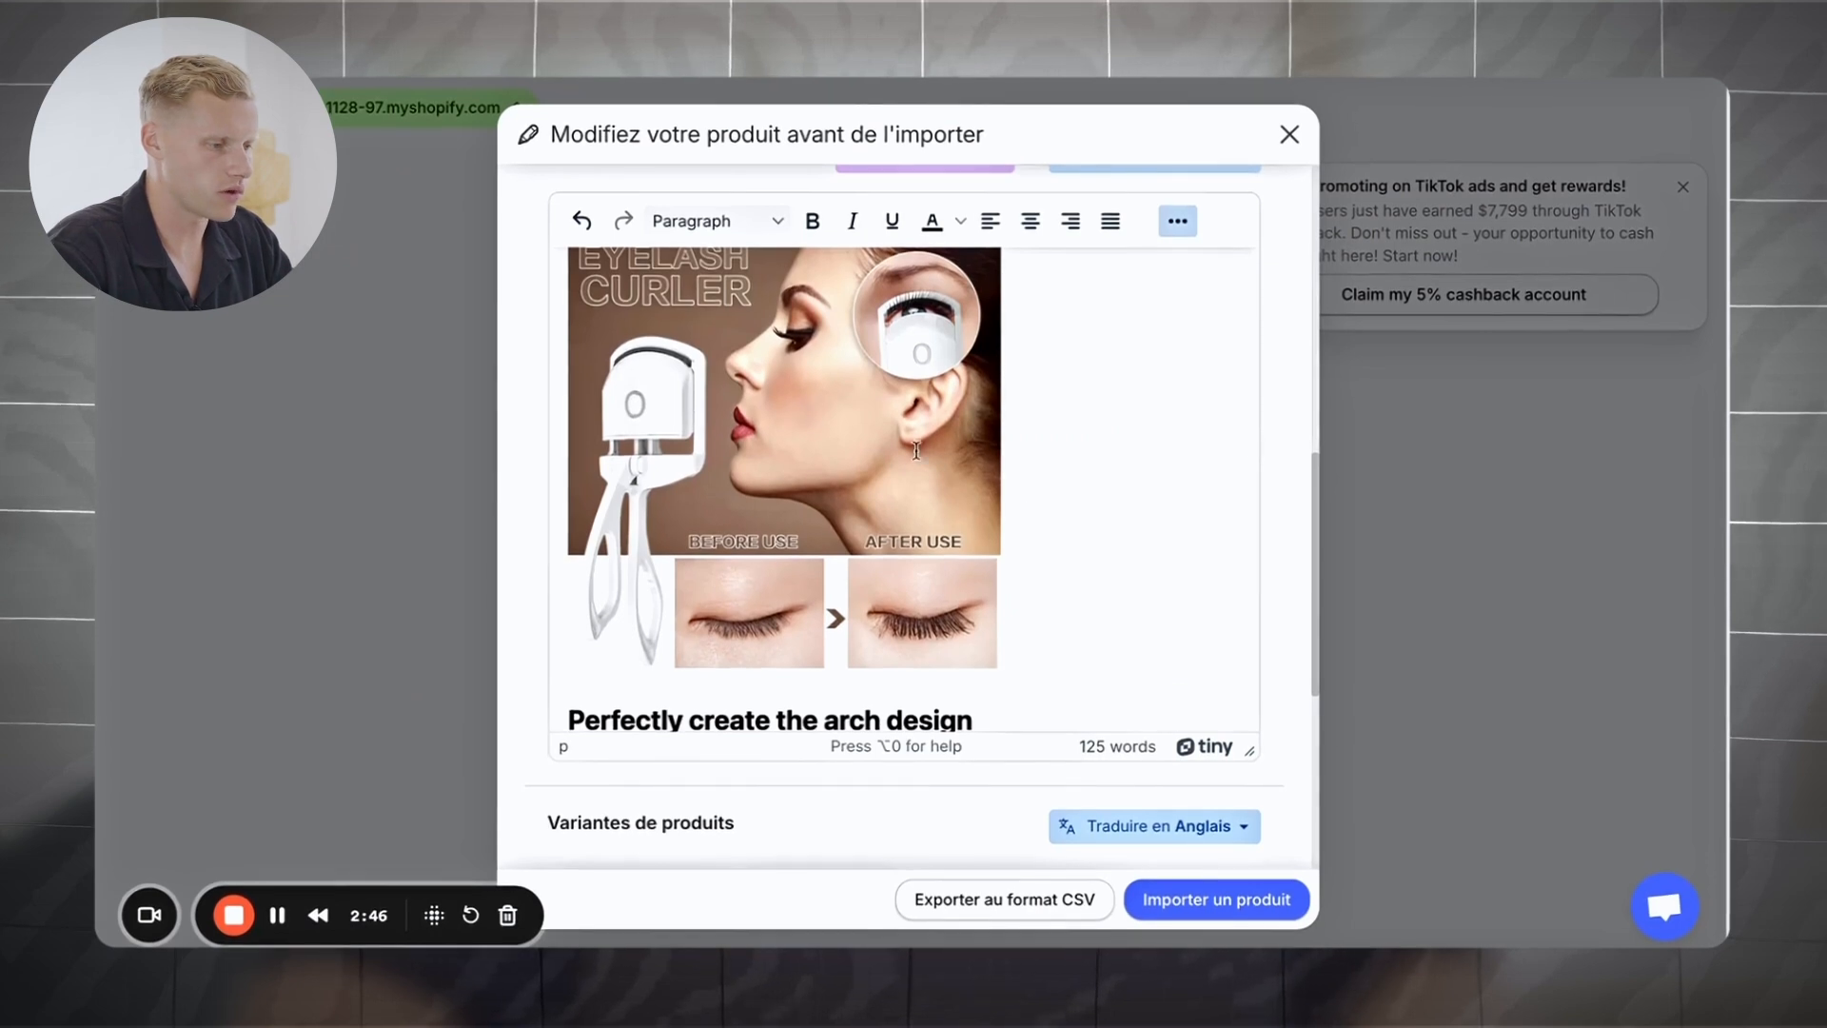
pyautogui.scroll(-3, 1009, 476)
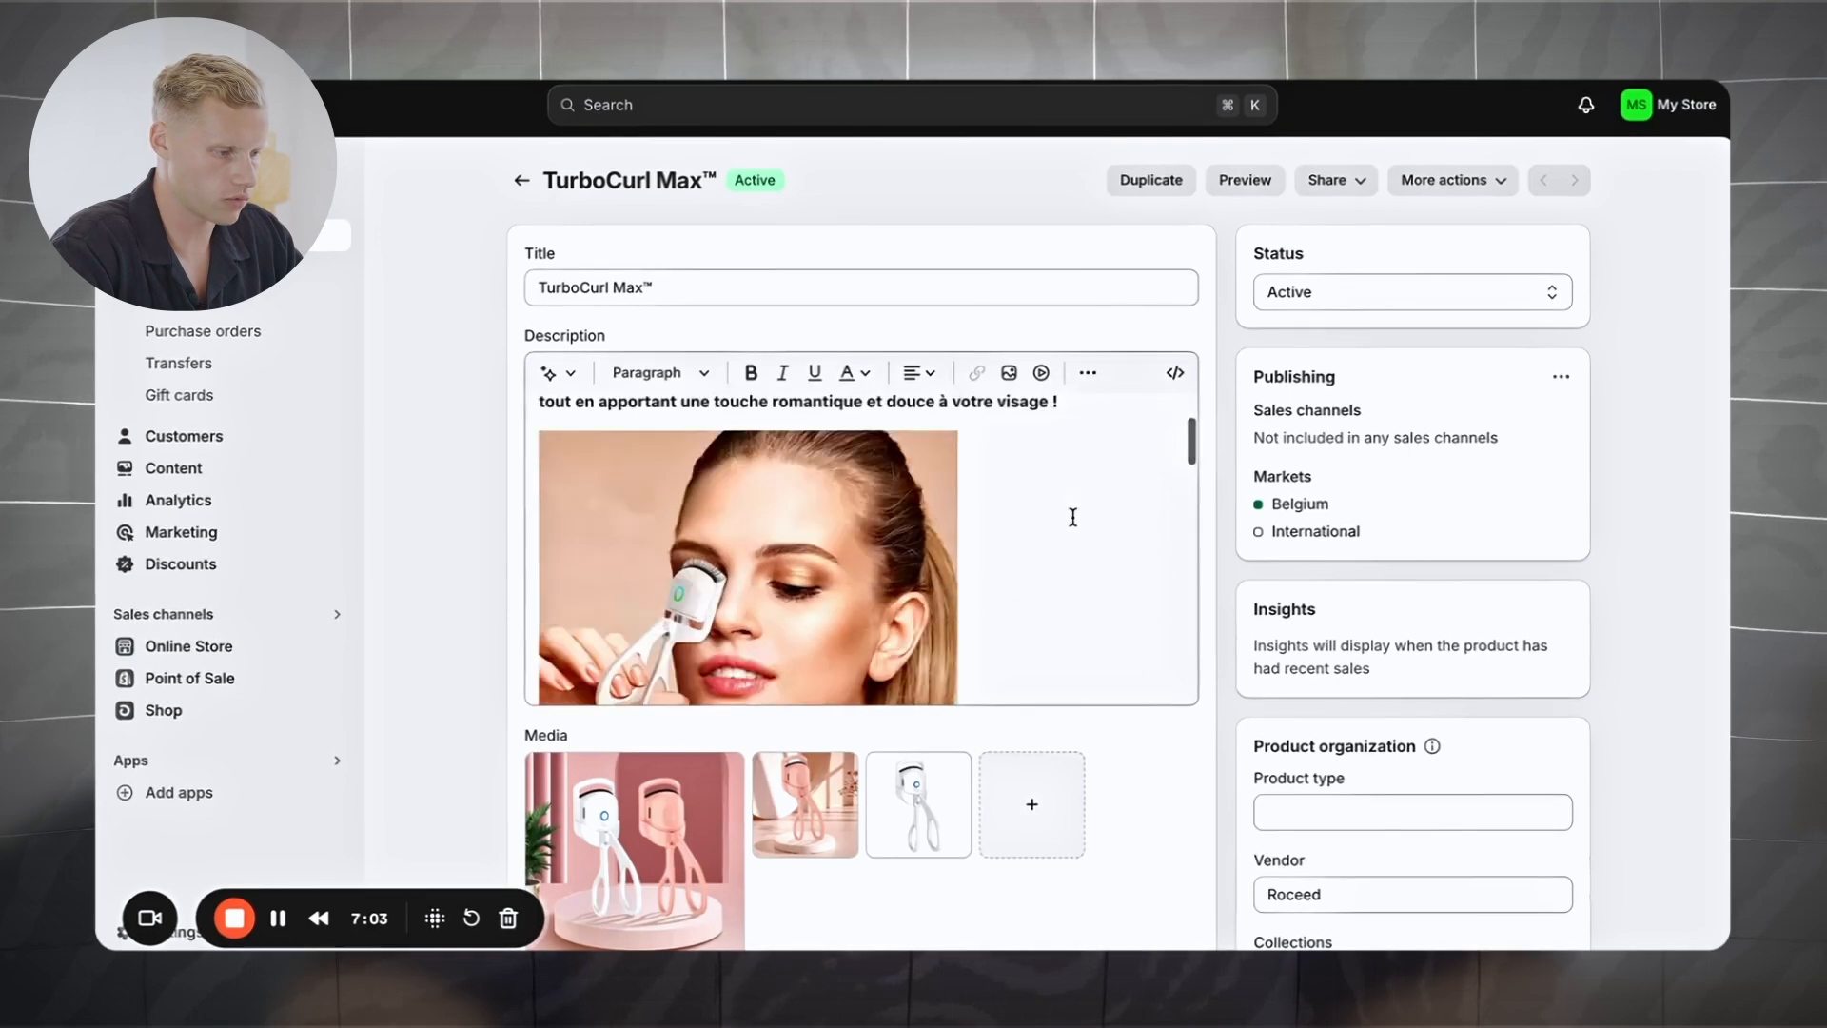
# Step: Select the English before/after eyelash image in the TurboCurl Max™ description
pyautogui.scroll(5, 1073, 515)
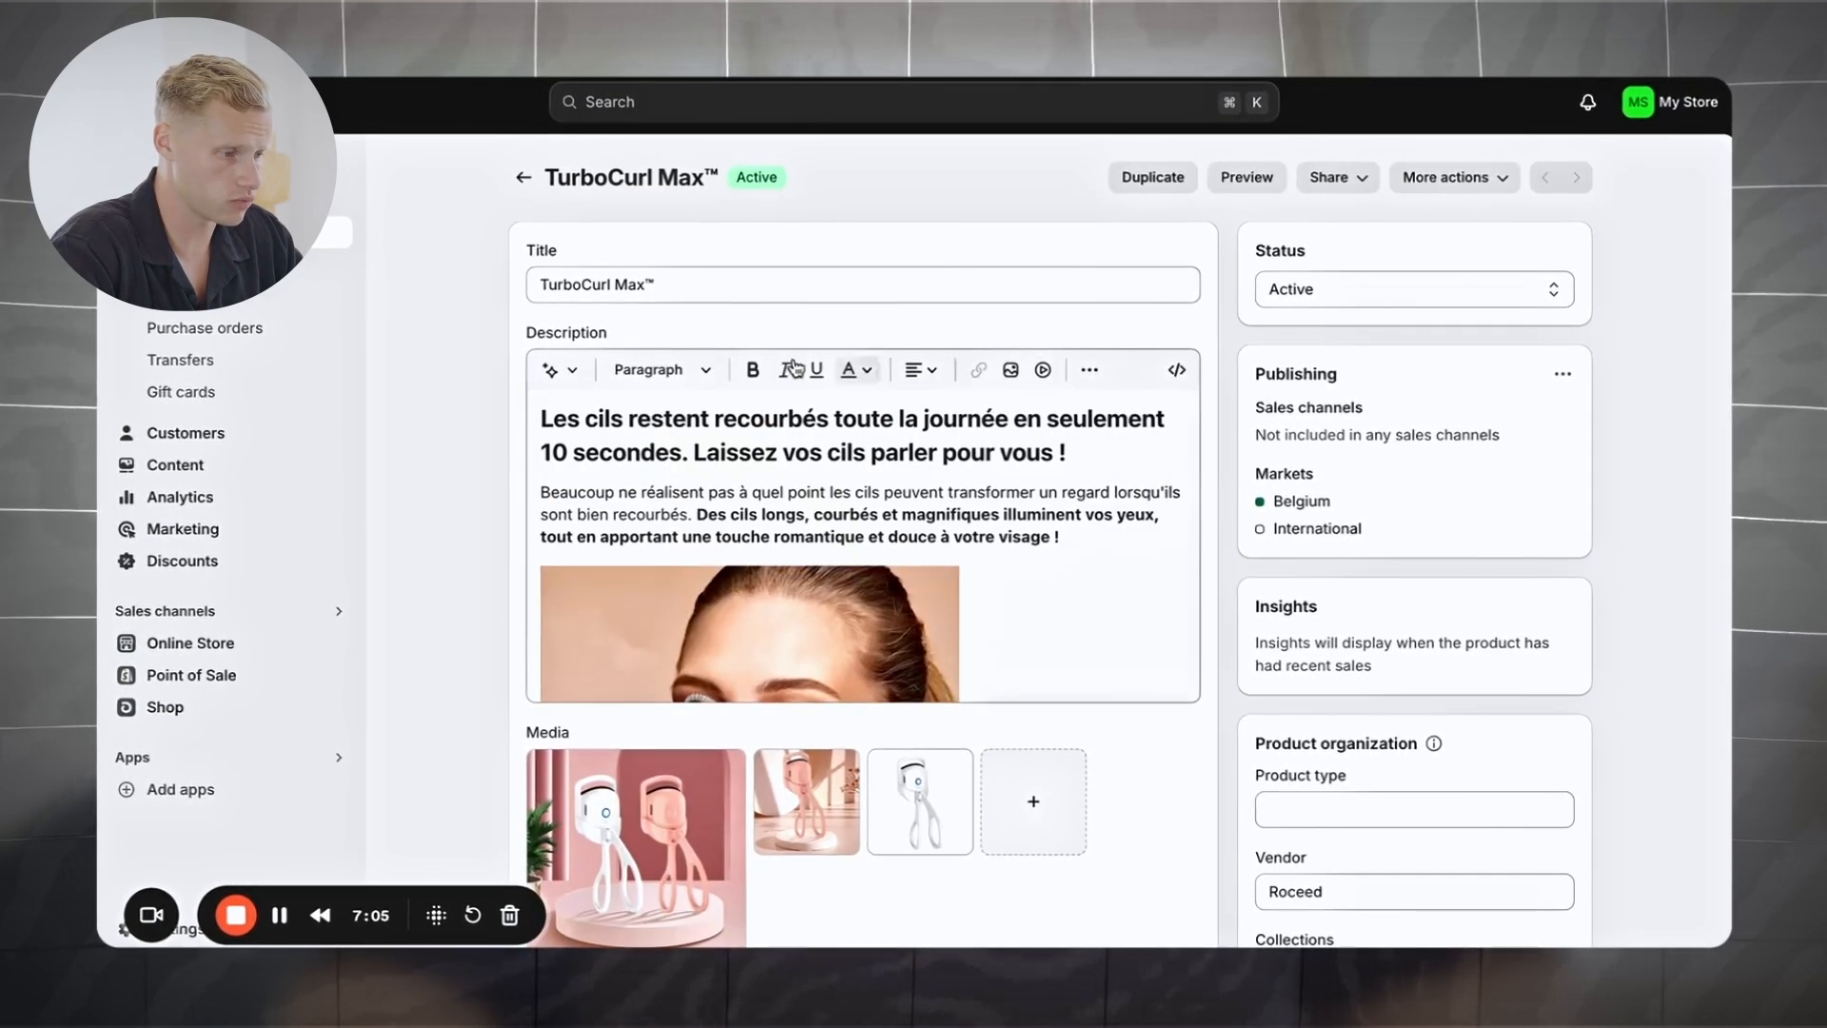
pyautogui.scroll(-10, 804, 361)
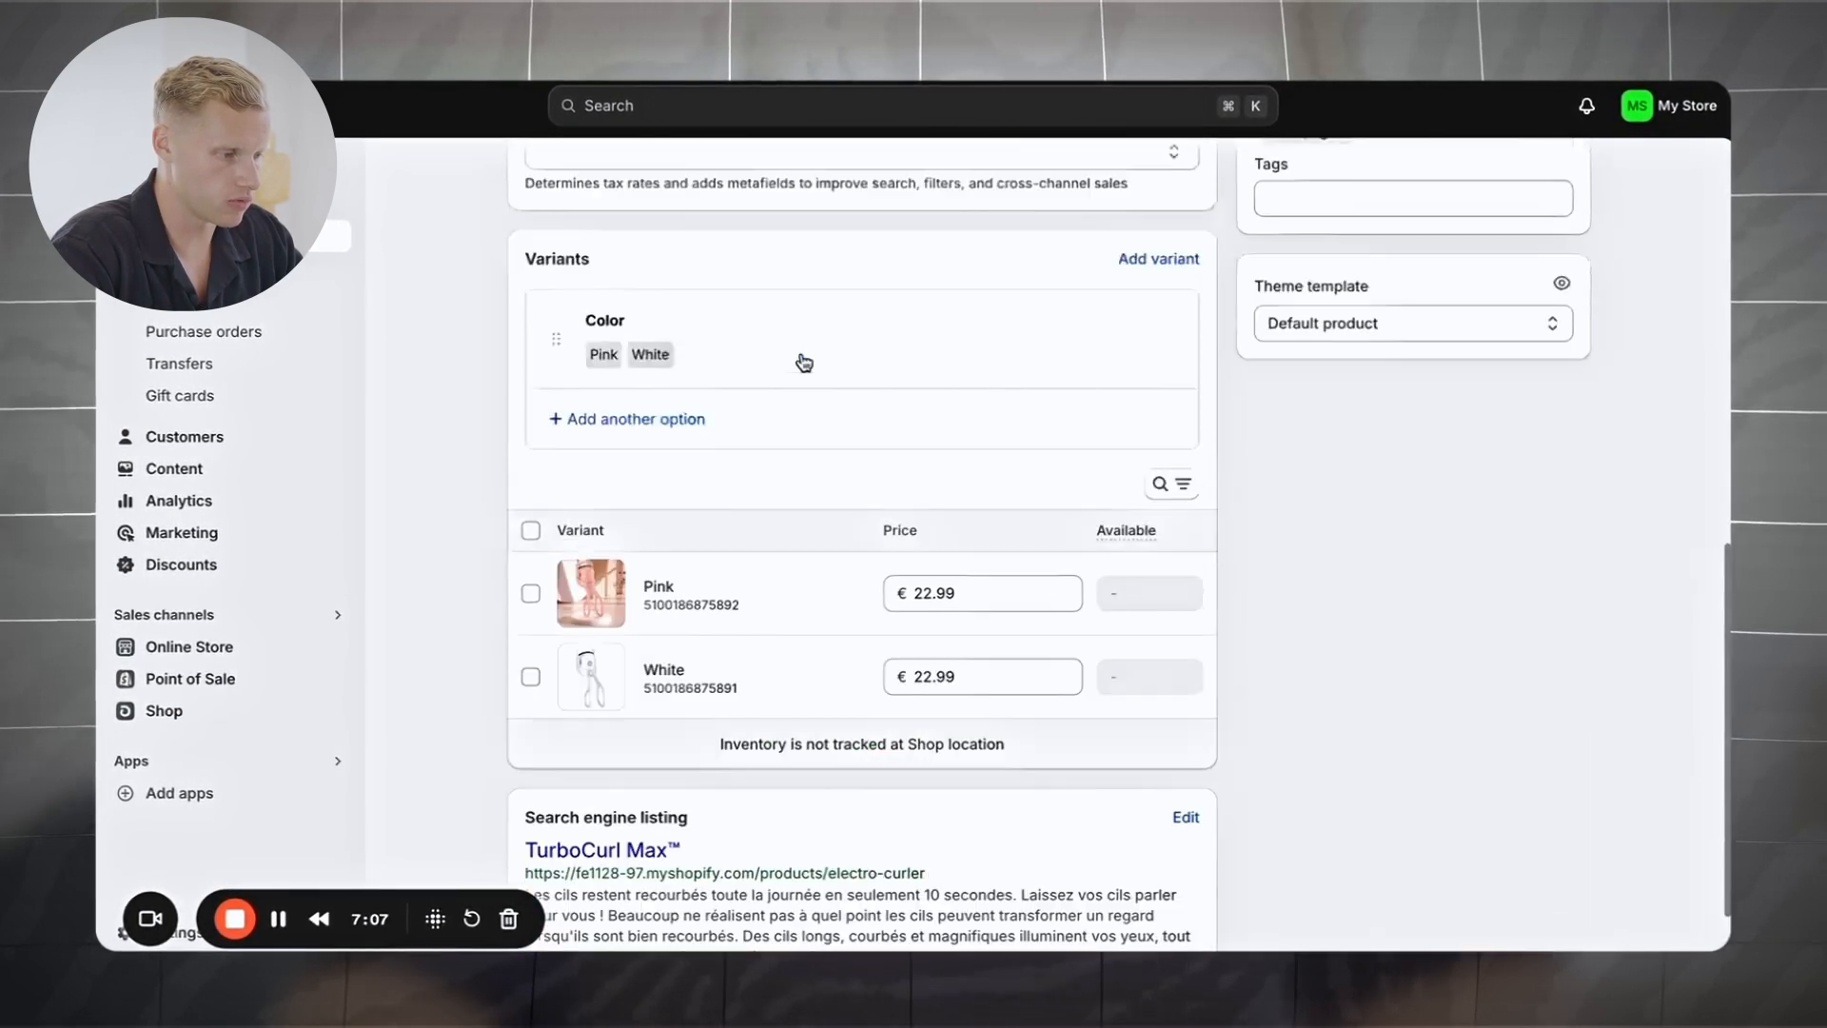
pyautogui.scroll(10, 804, 361)
pyautogui.scroll(-5, 840, 547)
pyautogui.scroll(-3, 840, 547)
pyautogui.scroll(3, 832, 504)
pyautogui.click(816, 504)
pyautogui.scroll(-2, 816, 509)
pyautogui.scroll(-1, 816, 510)
pyautogui.scroll(3, 815, 511)
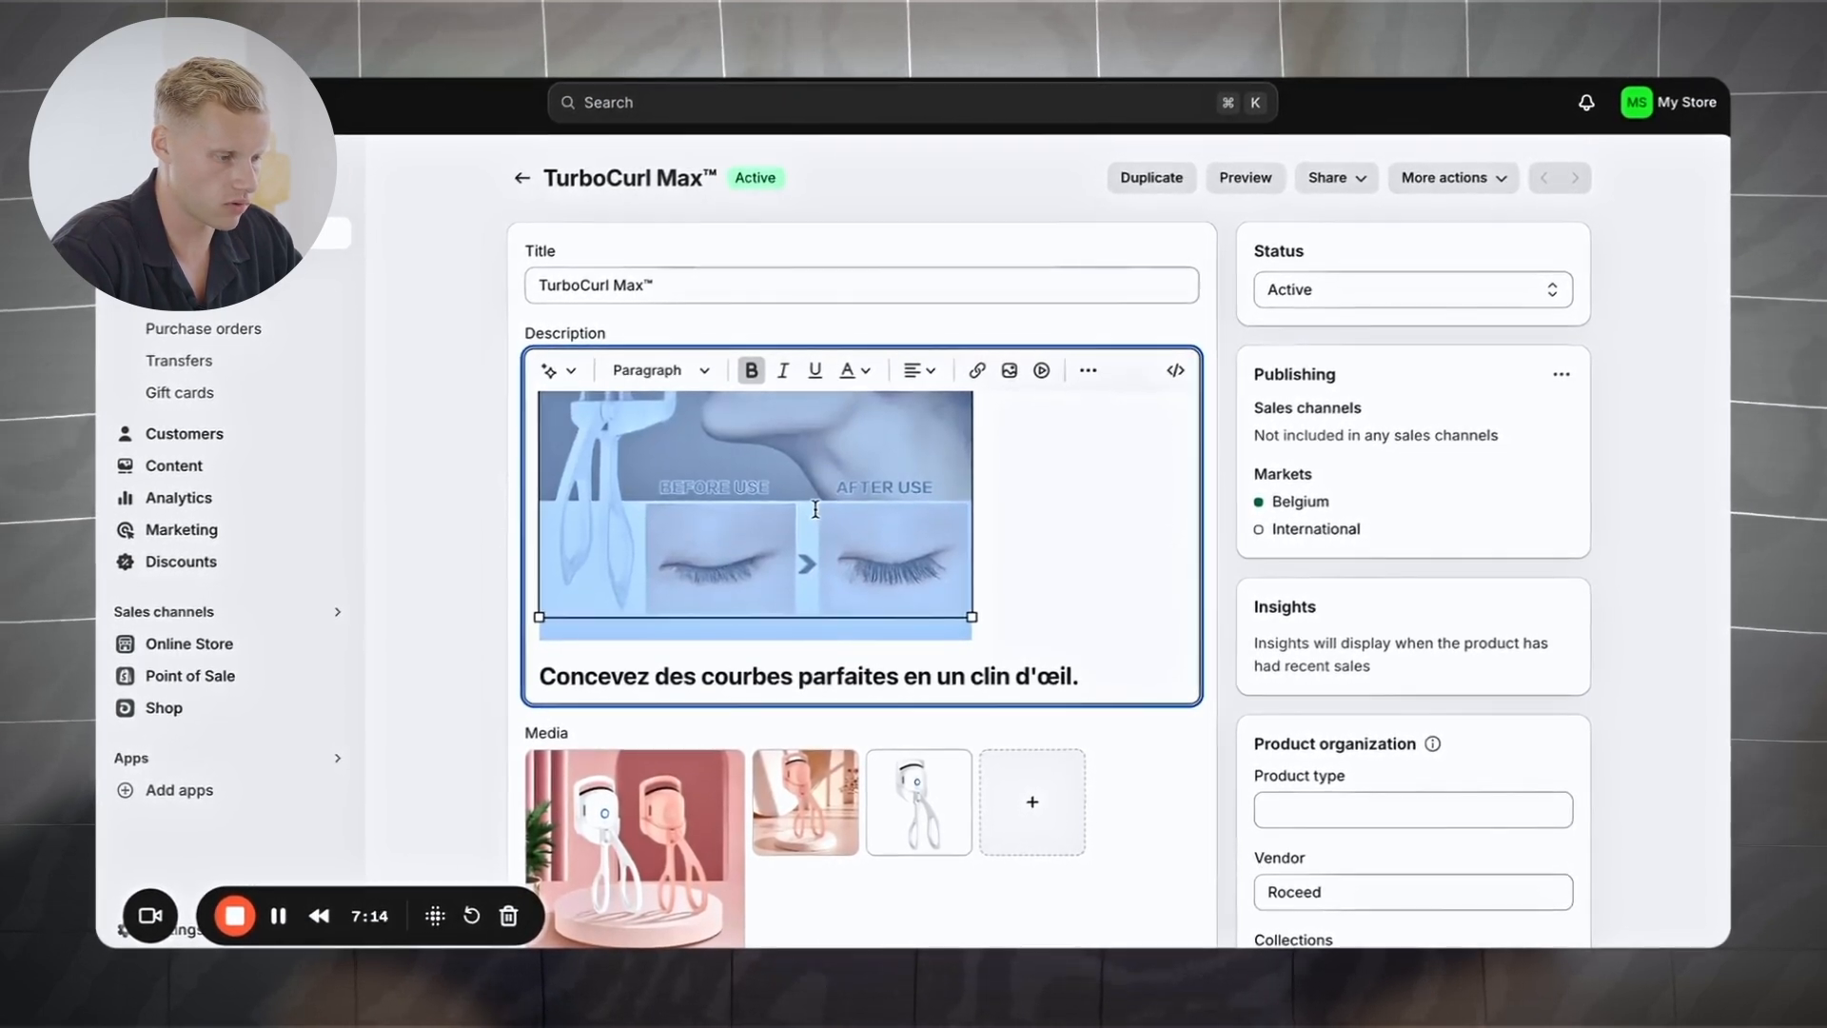
pyautogui.scroll(1, 816, 509)
pyautogui.scroll(3, 814, 510)
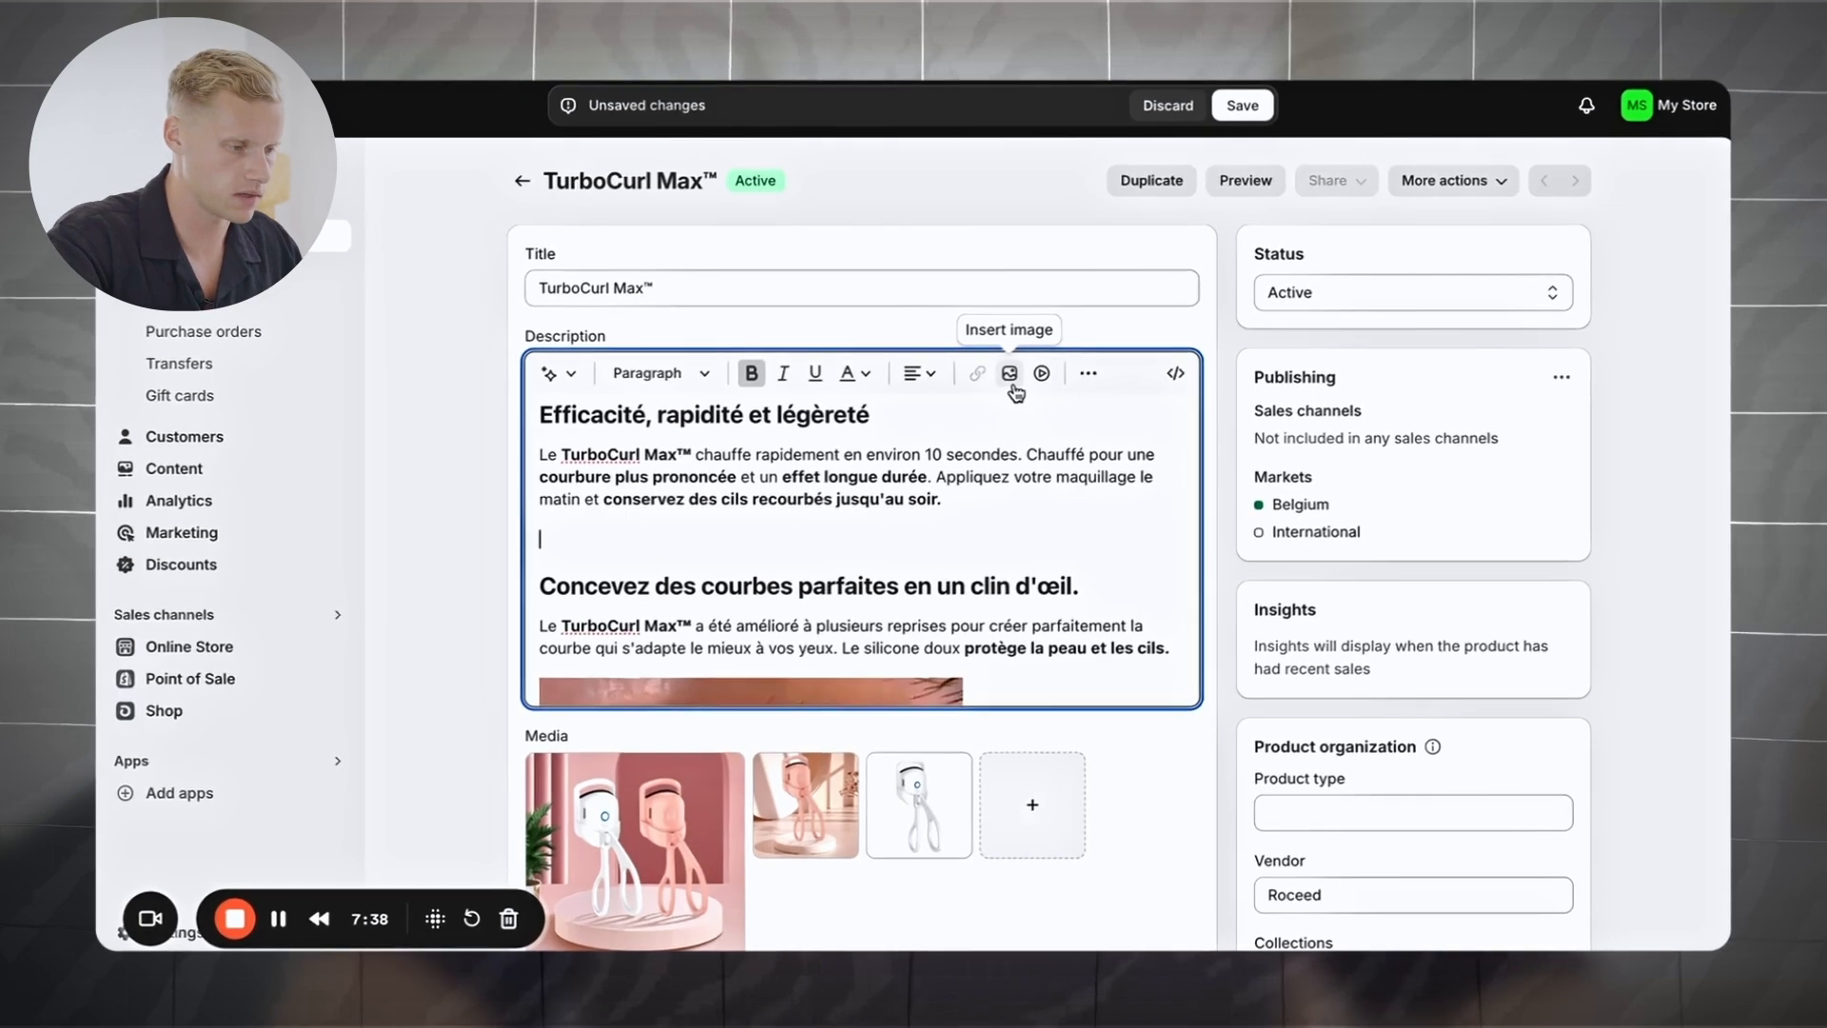
pyautogui.scroll(2, 1032, 545)
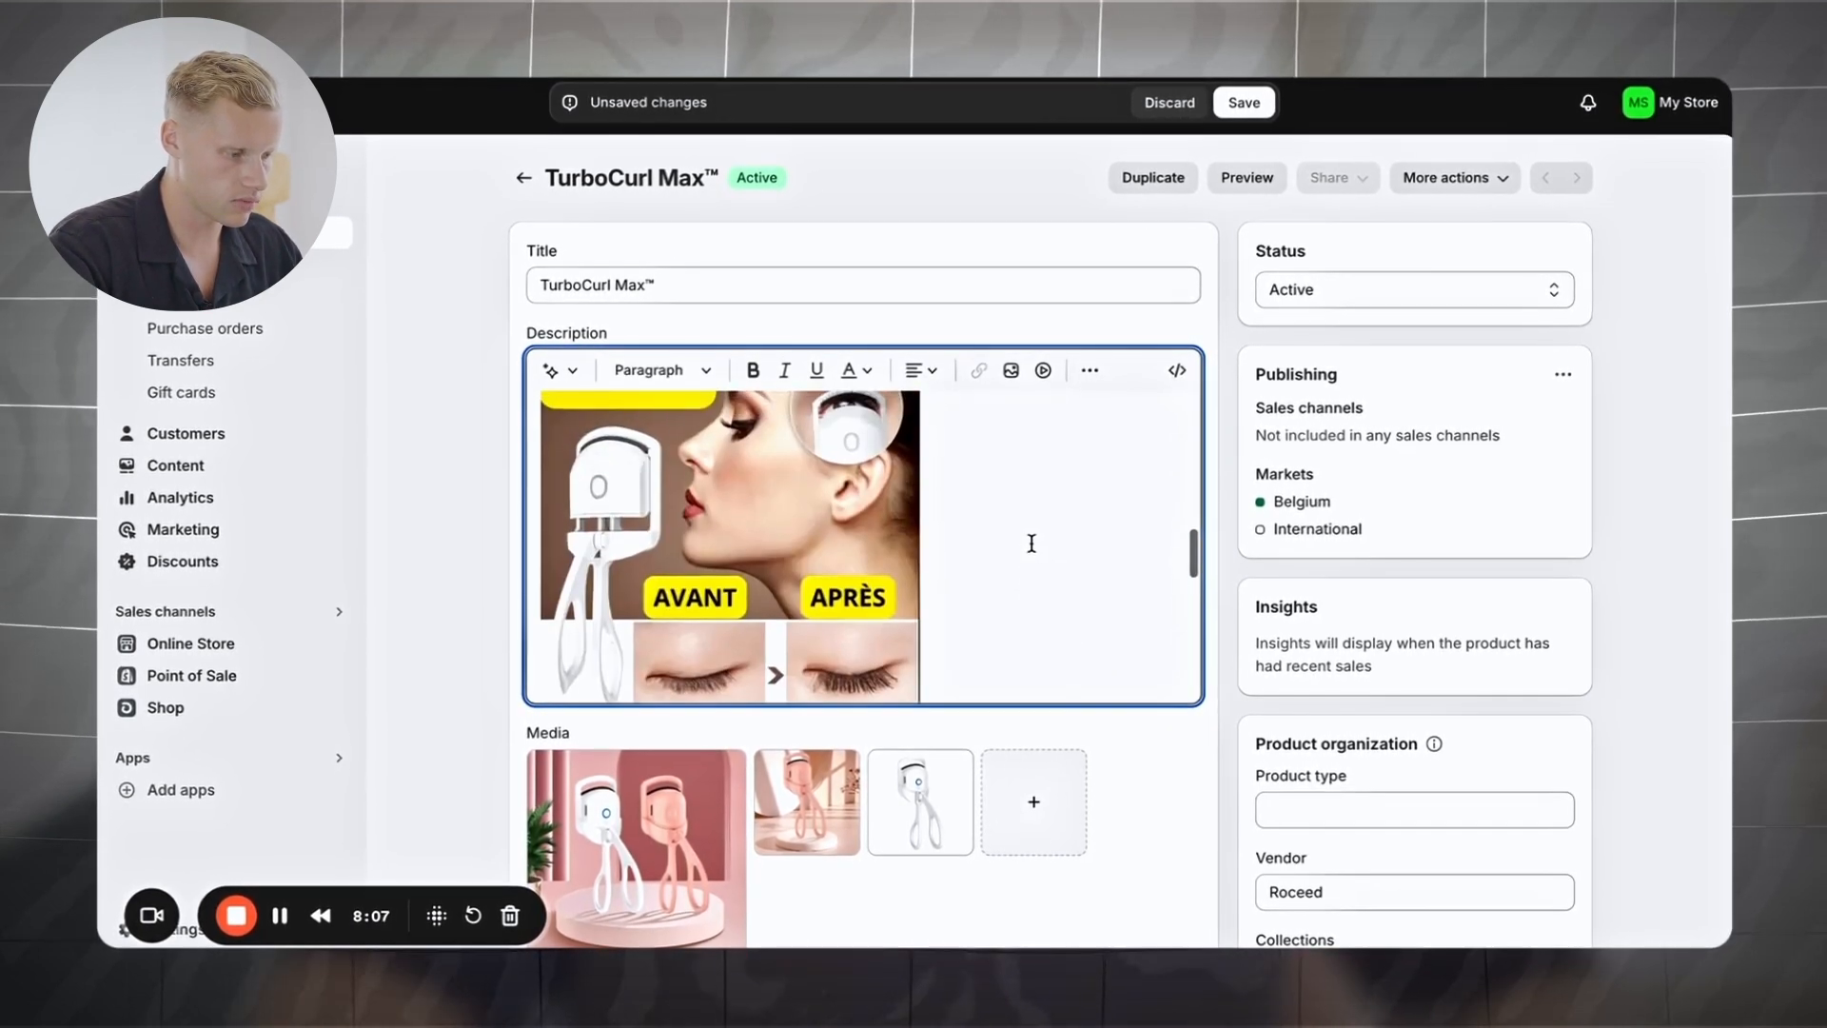
pyautogui.scroll(-2, 1122, 734)
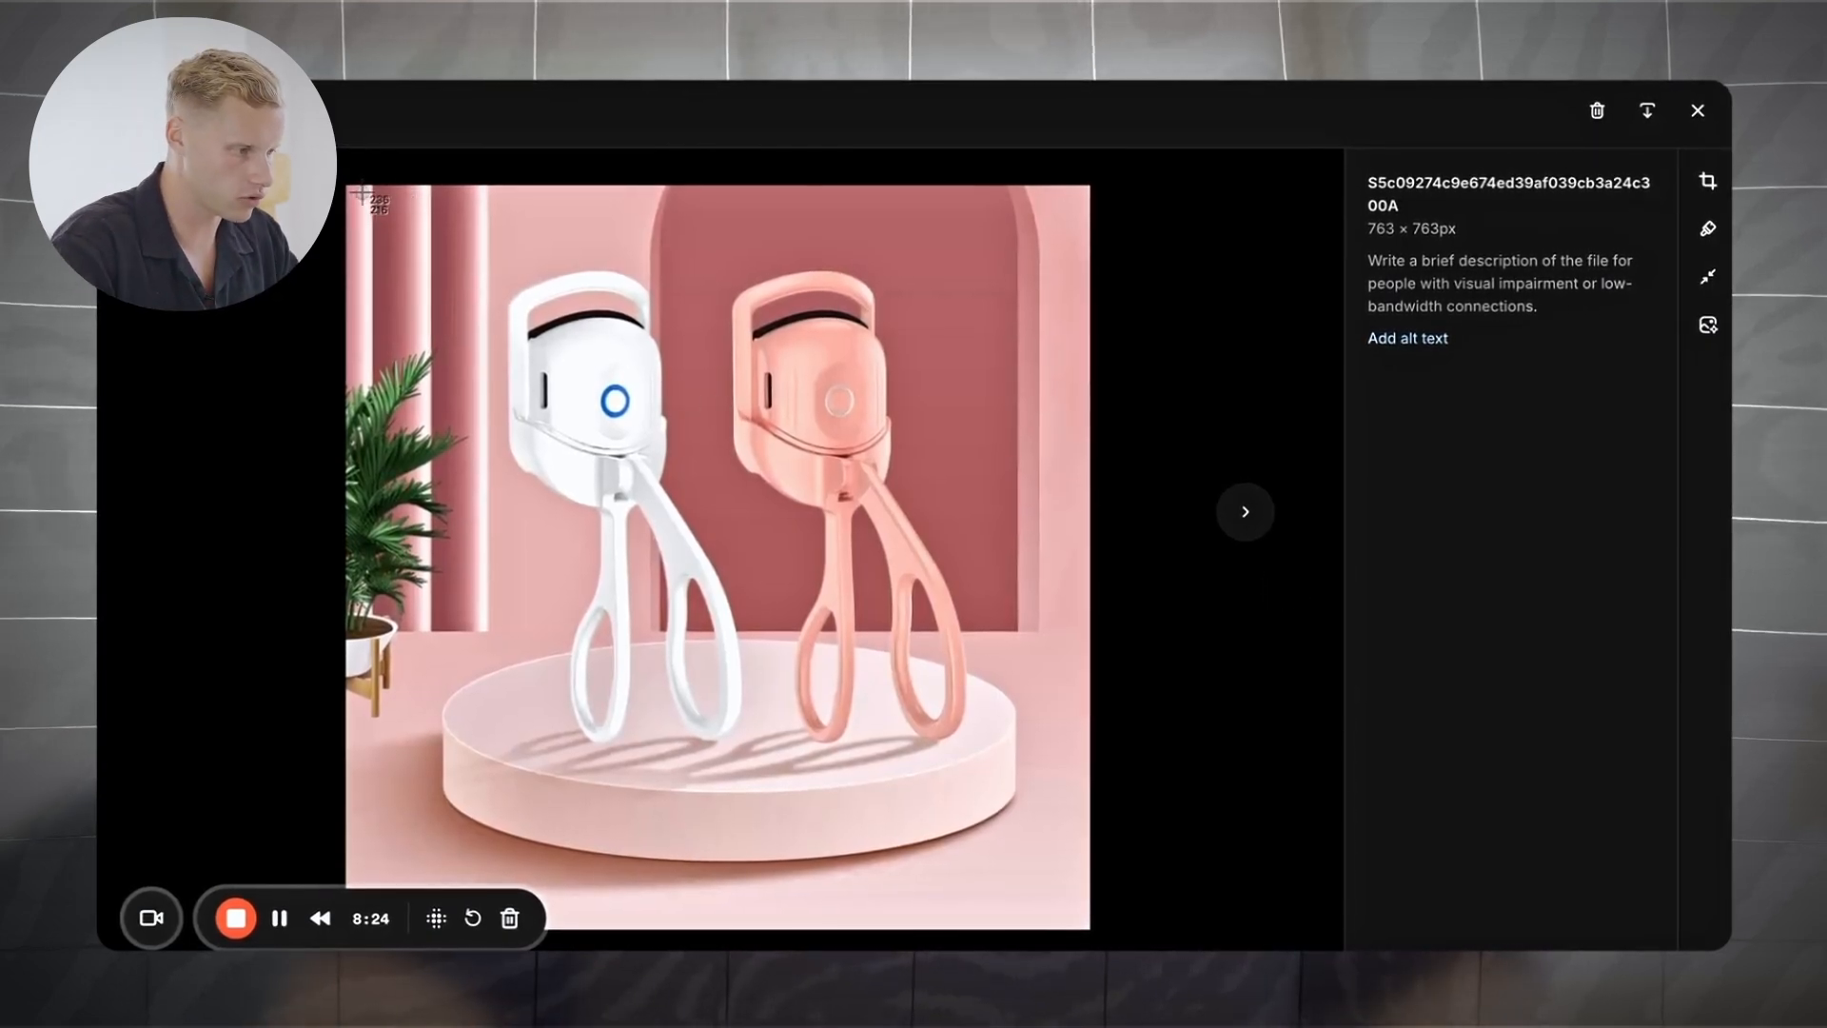
# Step: Capture a screenshot of the main two-curler product photo
pyautogui.moveTo(682, 305); pyautogui.dragTo(1076, 856)
pyautogui.press('super+t')
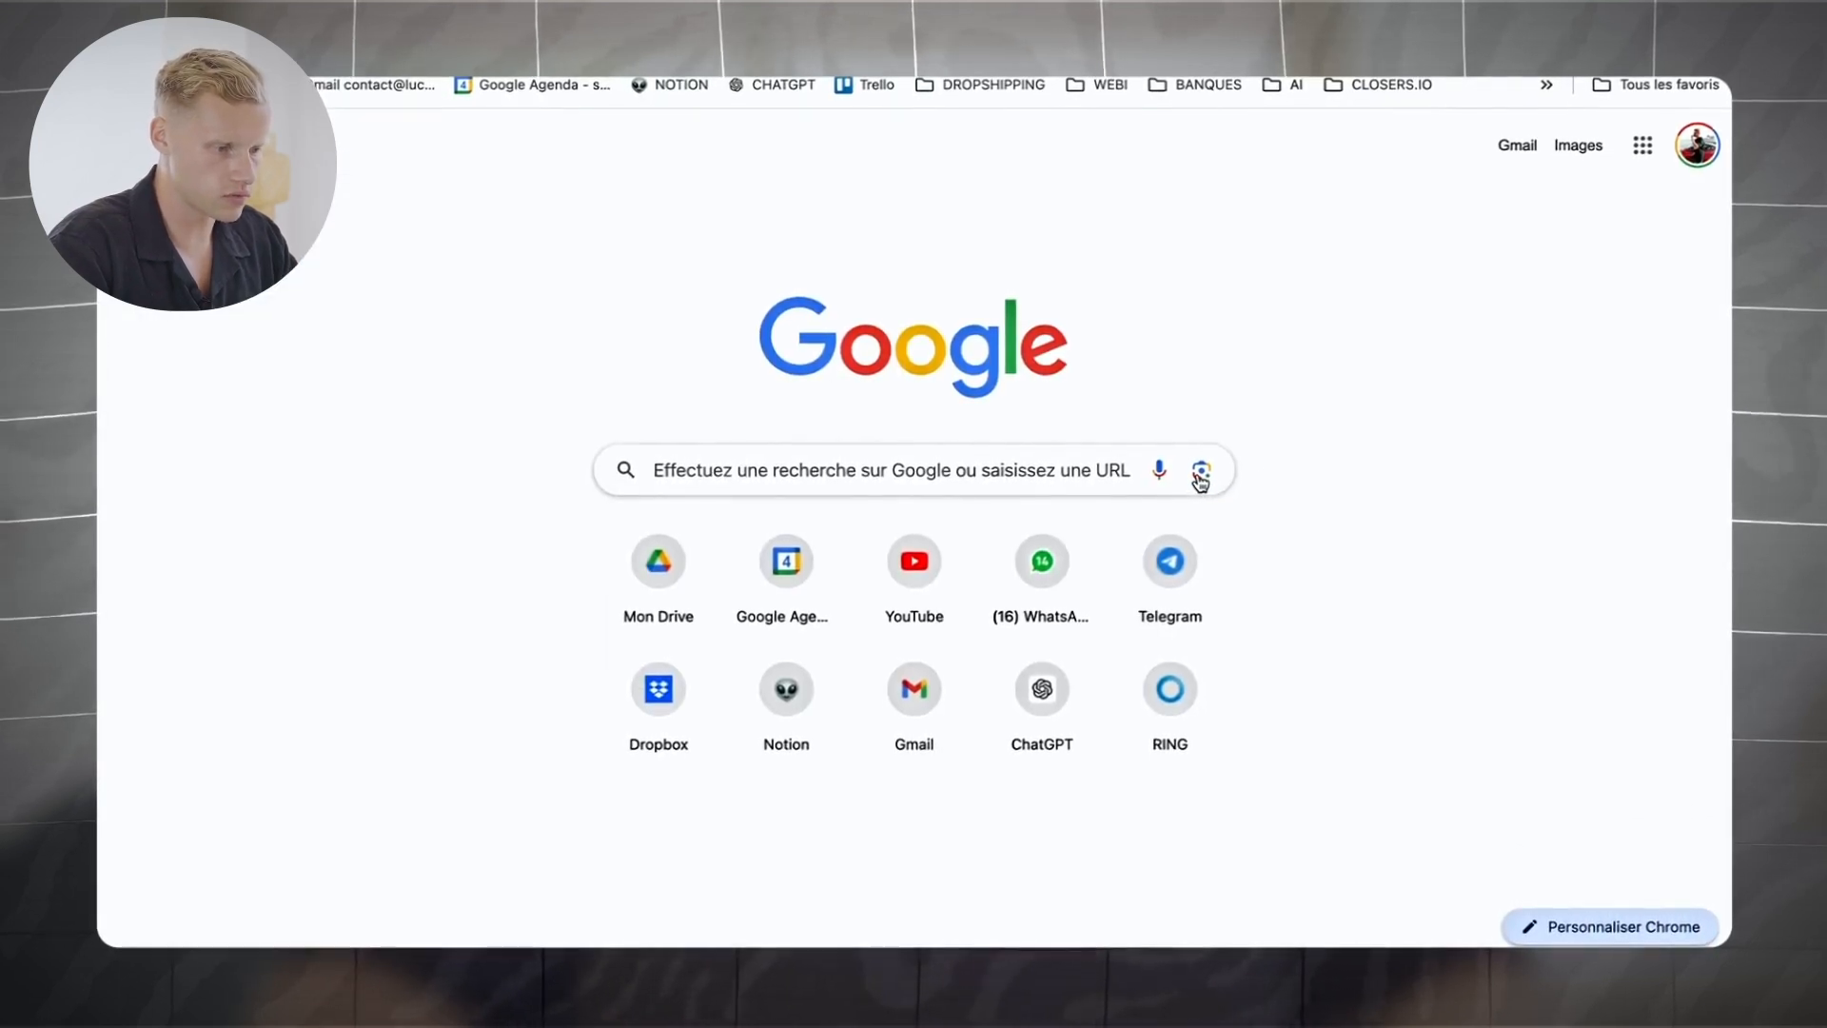
# Step: Run a Google Lens search on the two-curler photo and browse similar listings
pyautogui.click(1200, 473)
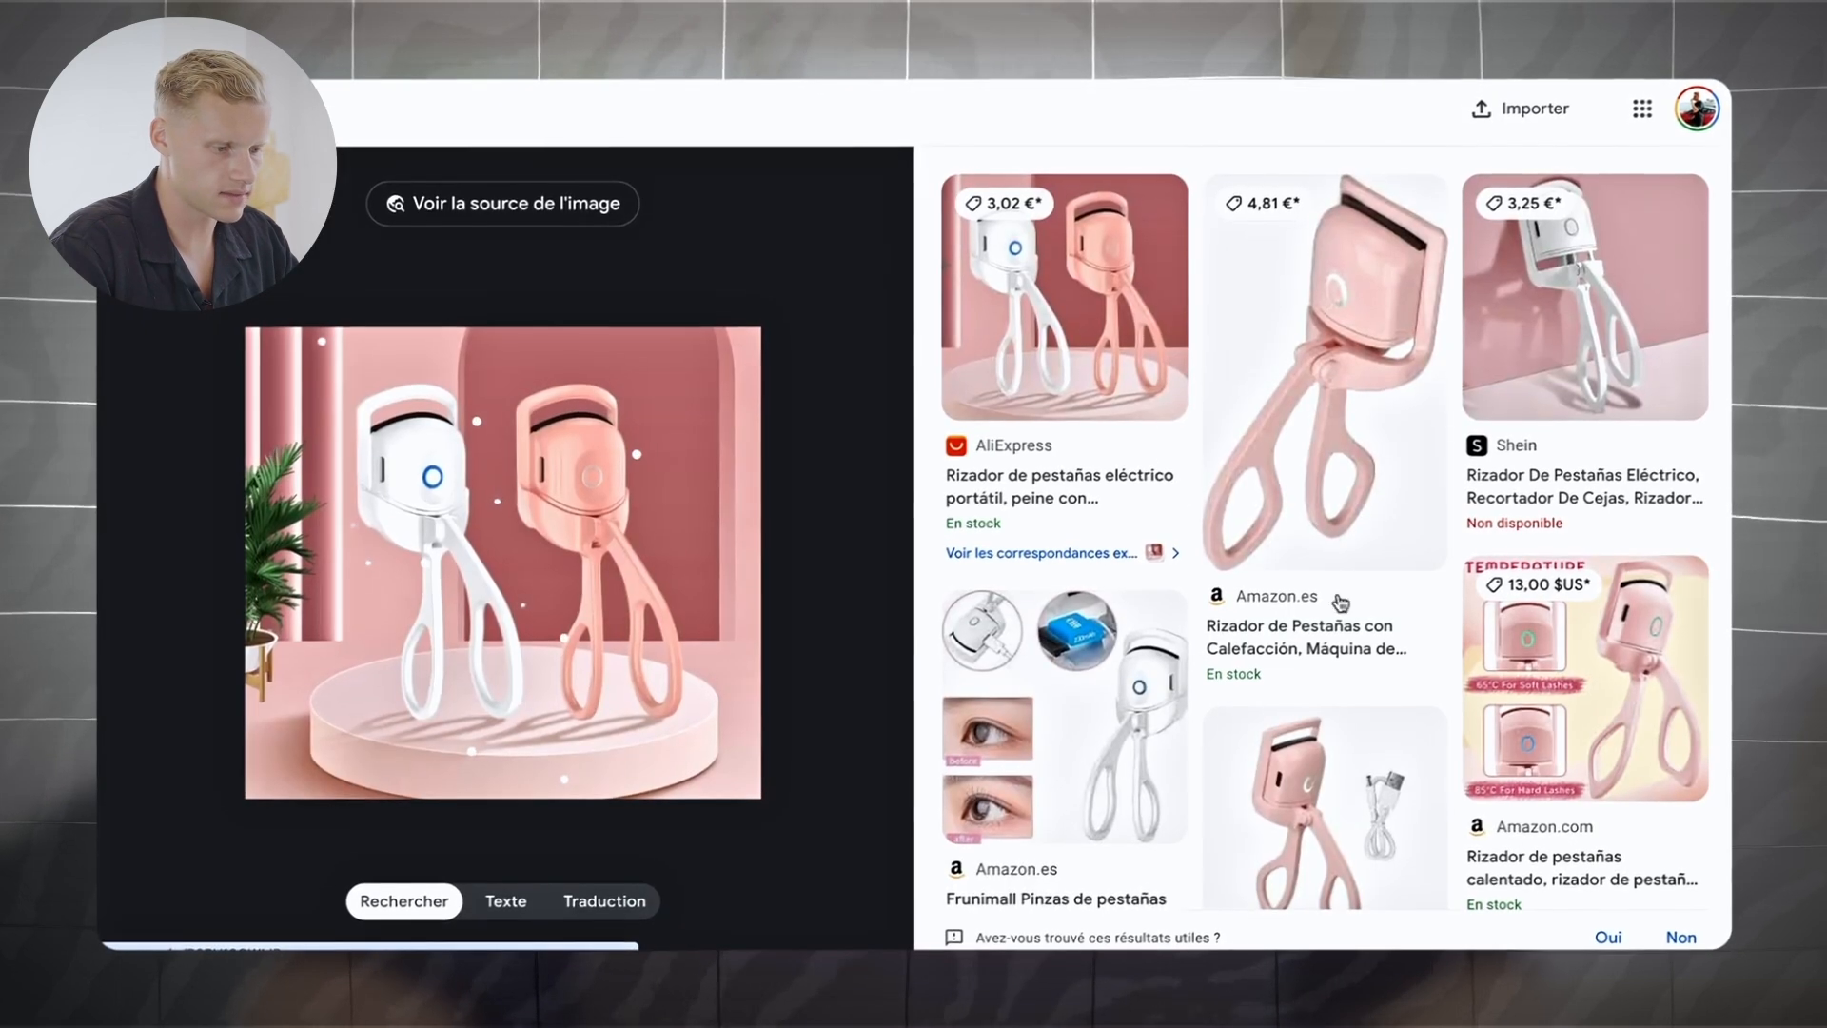
pyautogui.scroll(-7, 1308, 502)
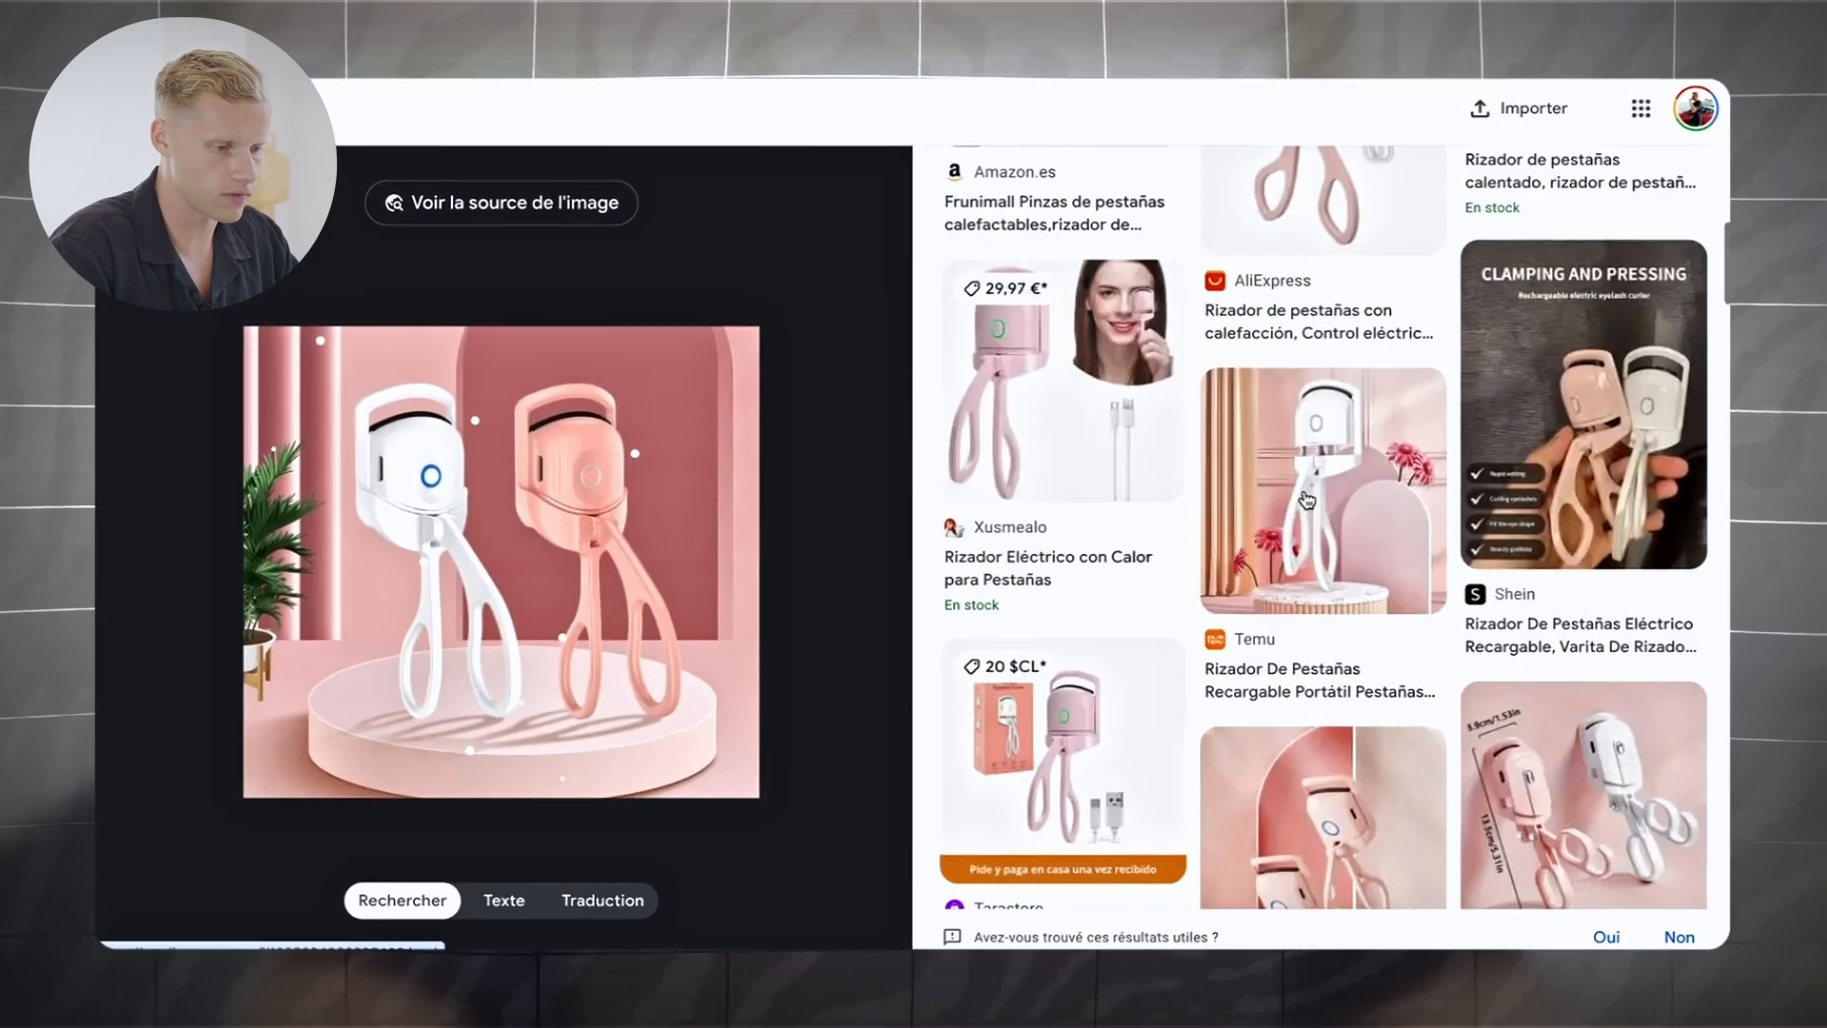
pyautogui.scroll(-10, 1307, 499)
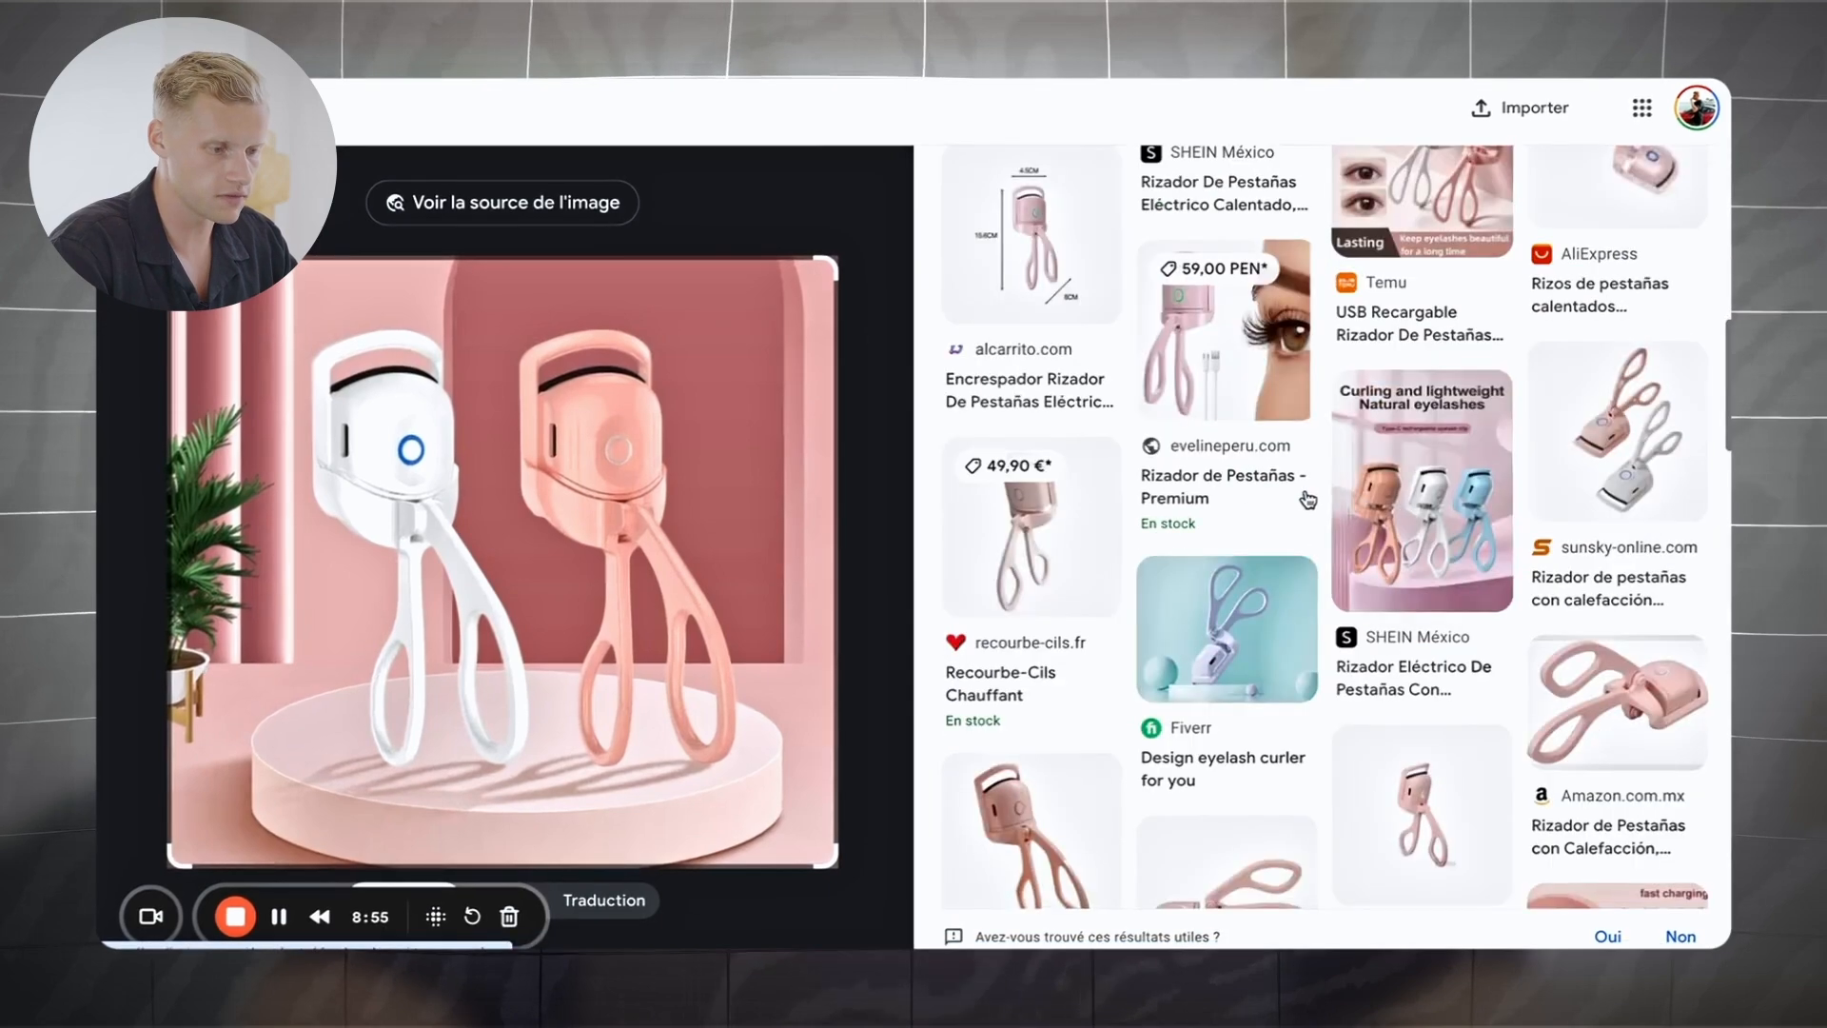
pyautogui.scroll(-10, 1330, 523)
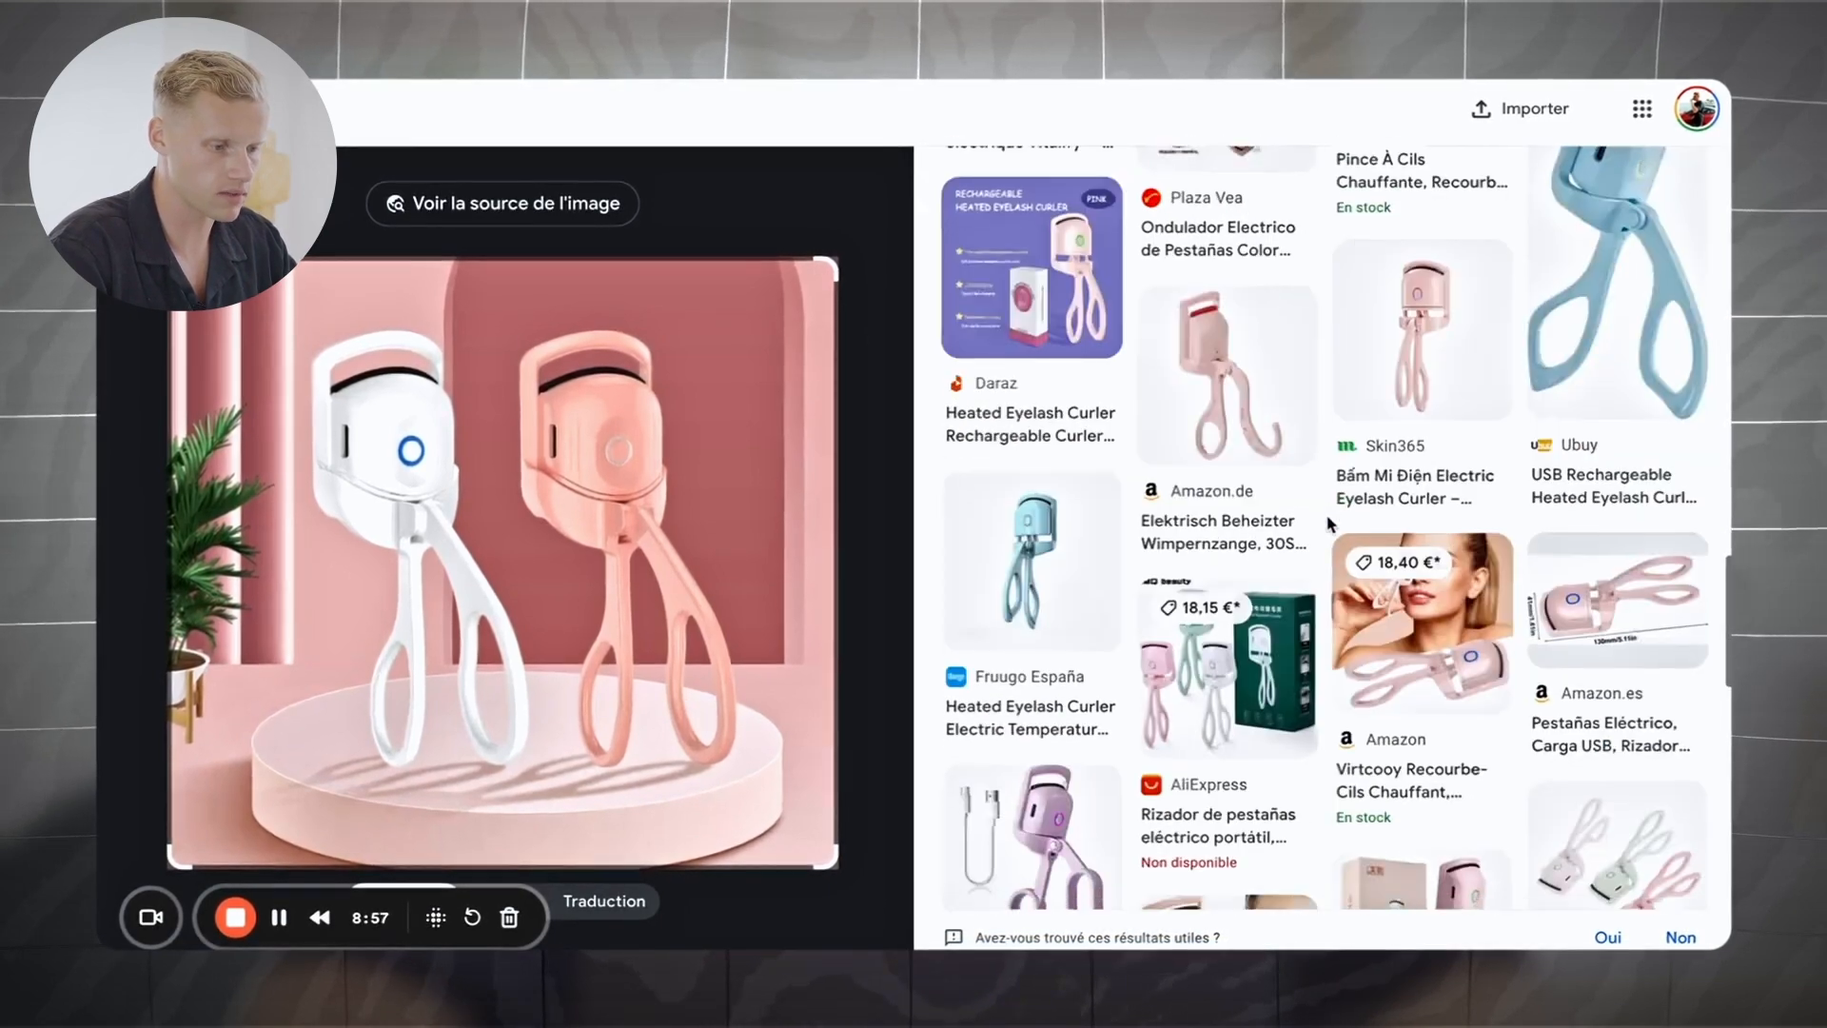
pyautogui.scroll(-1, 1331, 523)
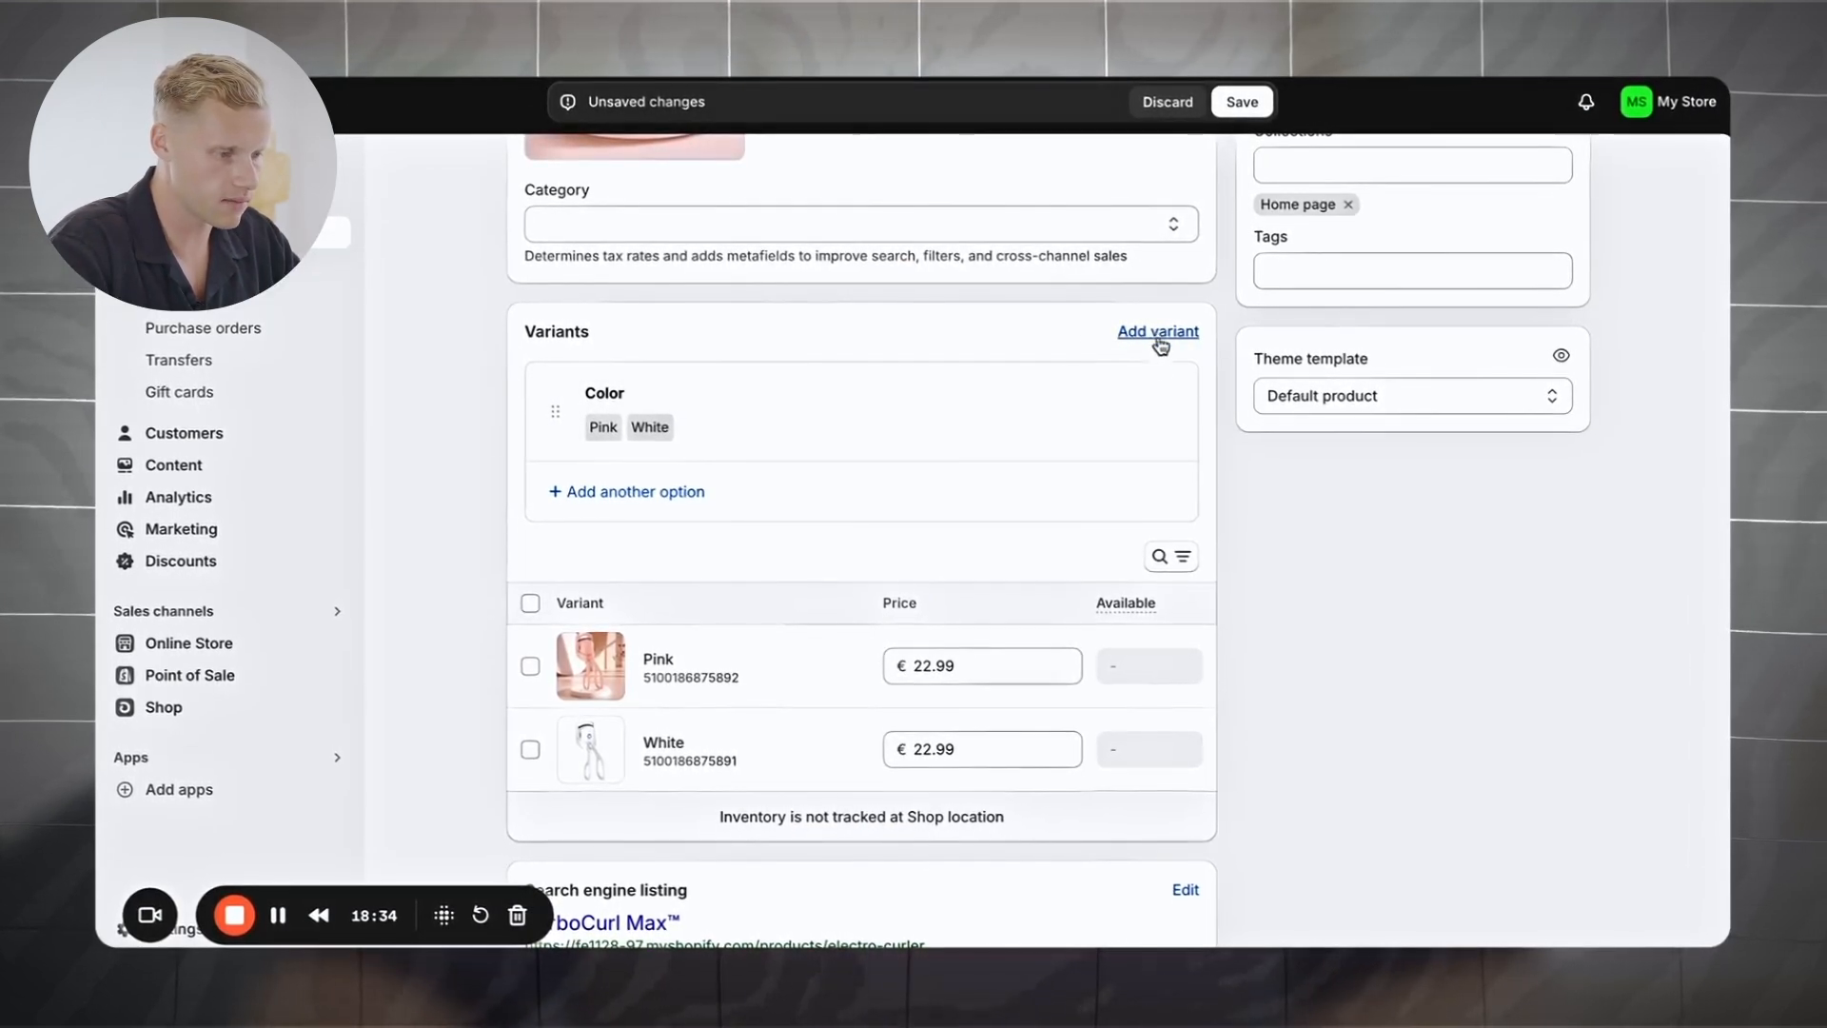
# Step: Rename the Color option to 'Coleur' with values Pink→'Rose' and White→'Blanc'
pyautogui.click(661, 425)
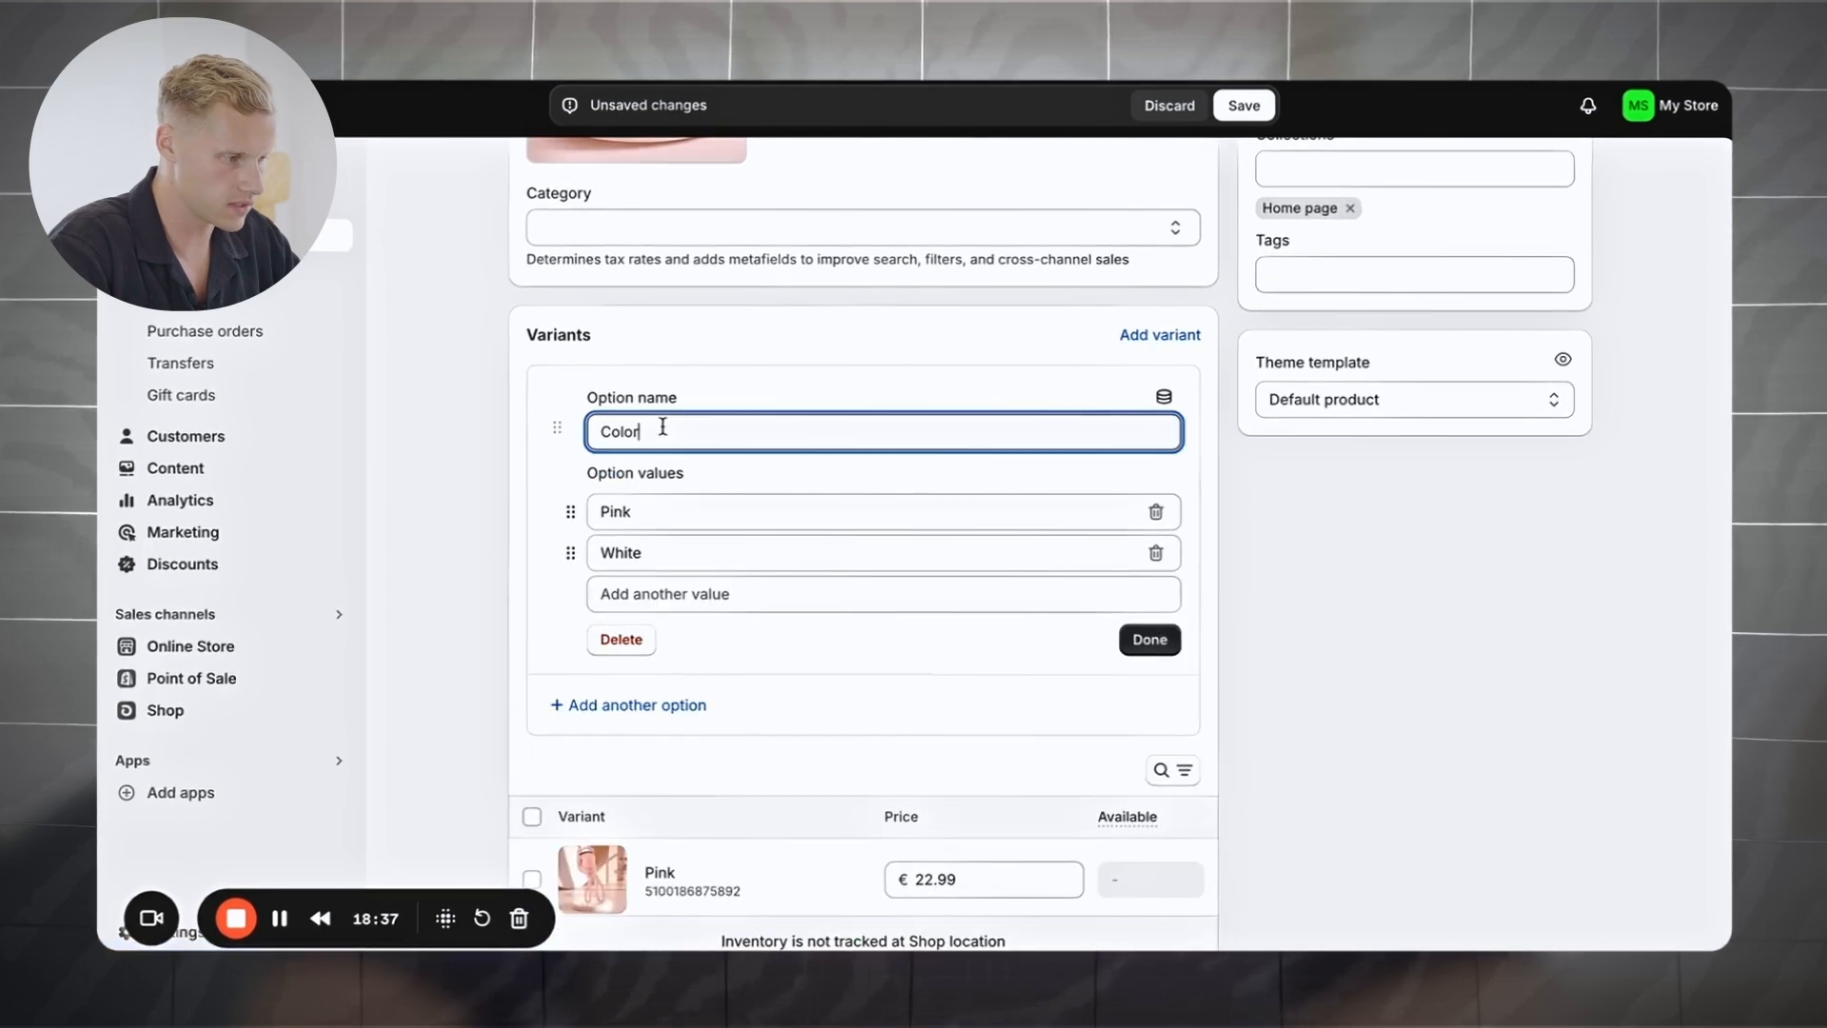
pyautogui.moveTo(653, 433); pyautogui.dragTo(551, 430)
pyautogui.write('Coleur')
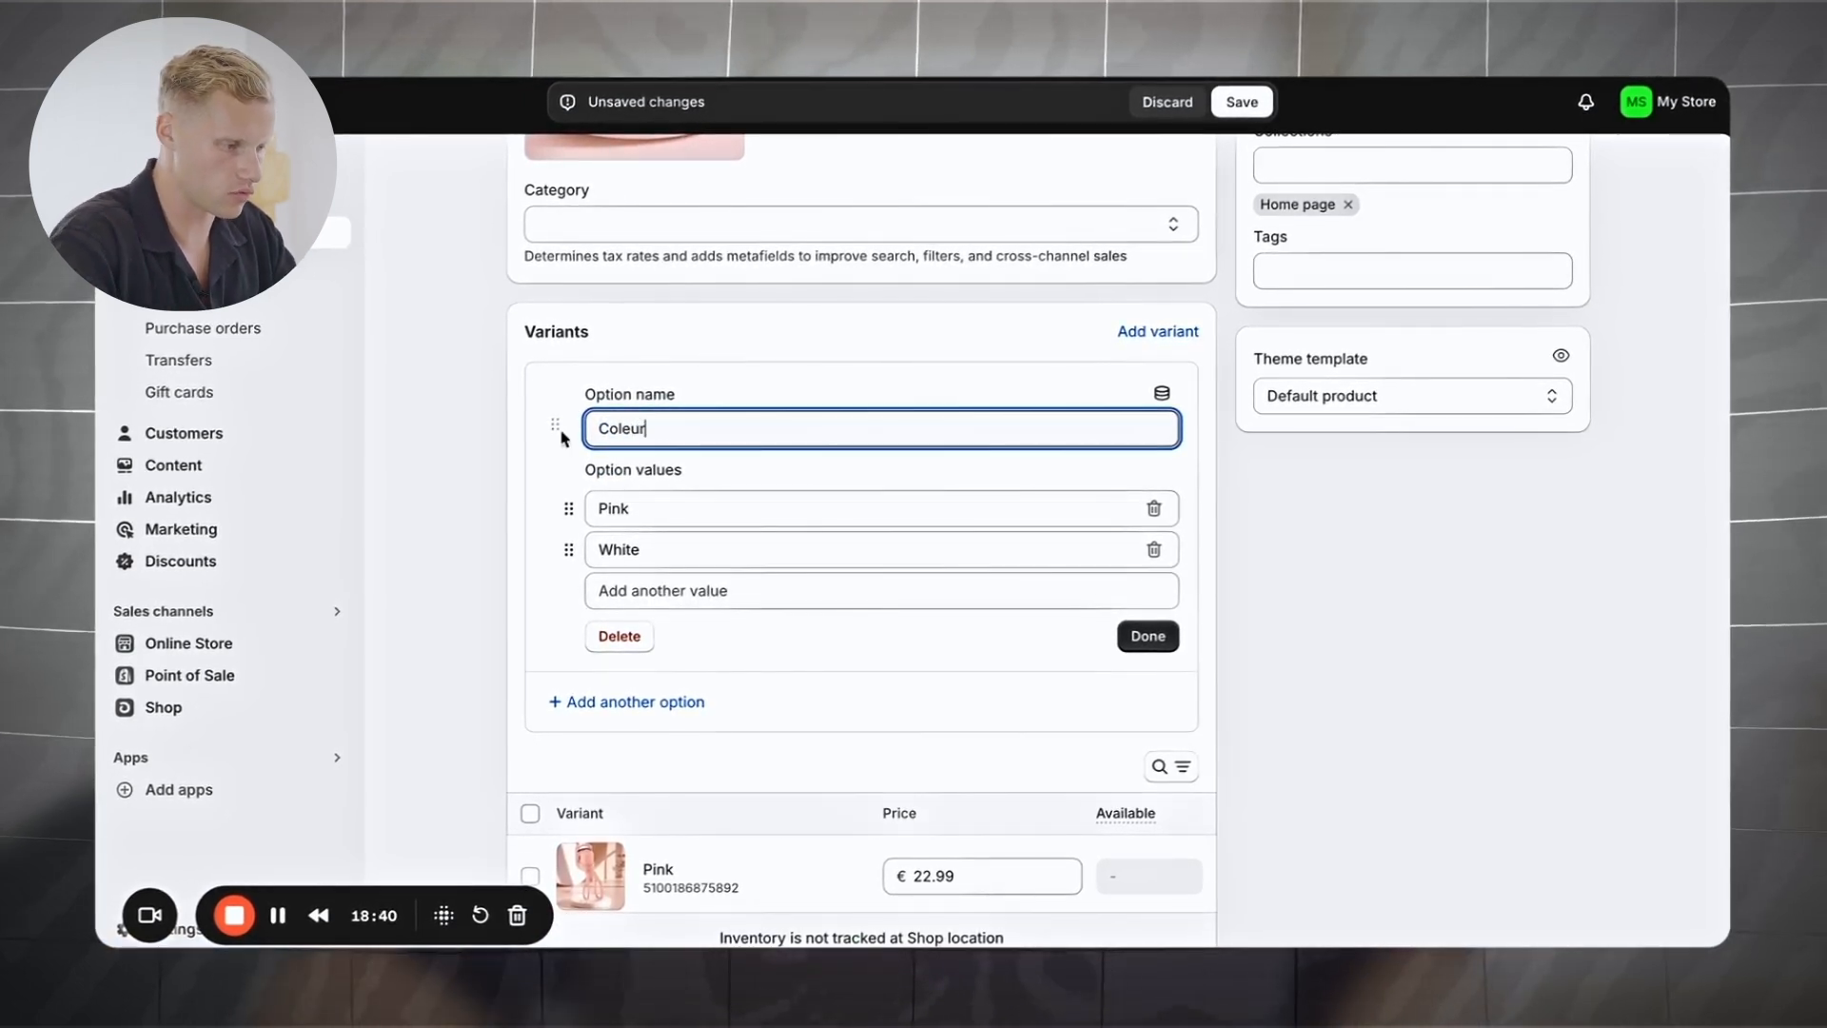
pyautogui.doubleClick(613, 508)
pyautogui.write('Rose')
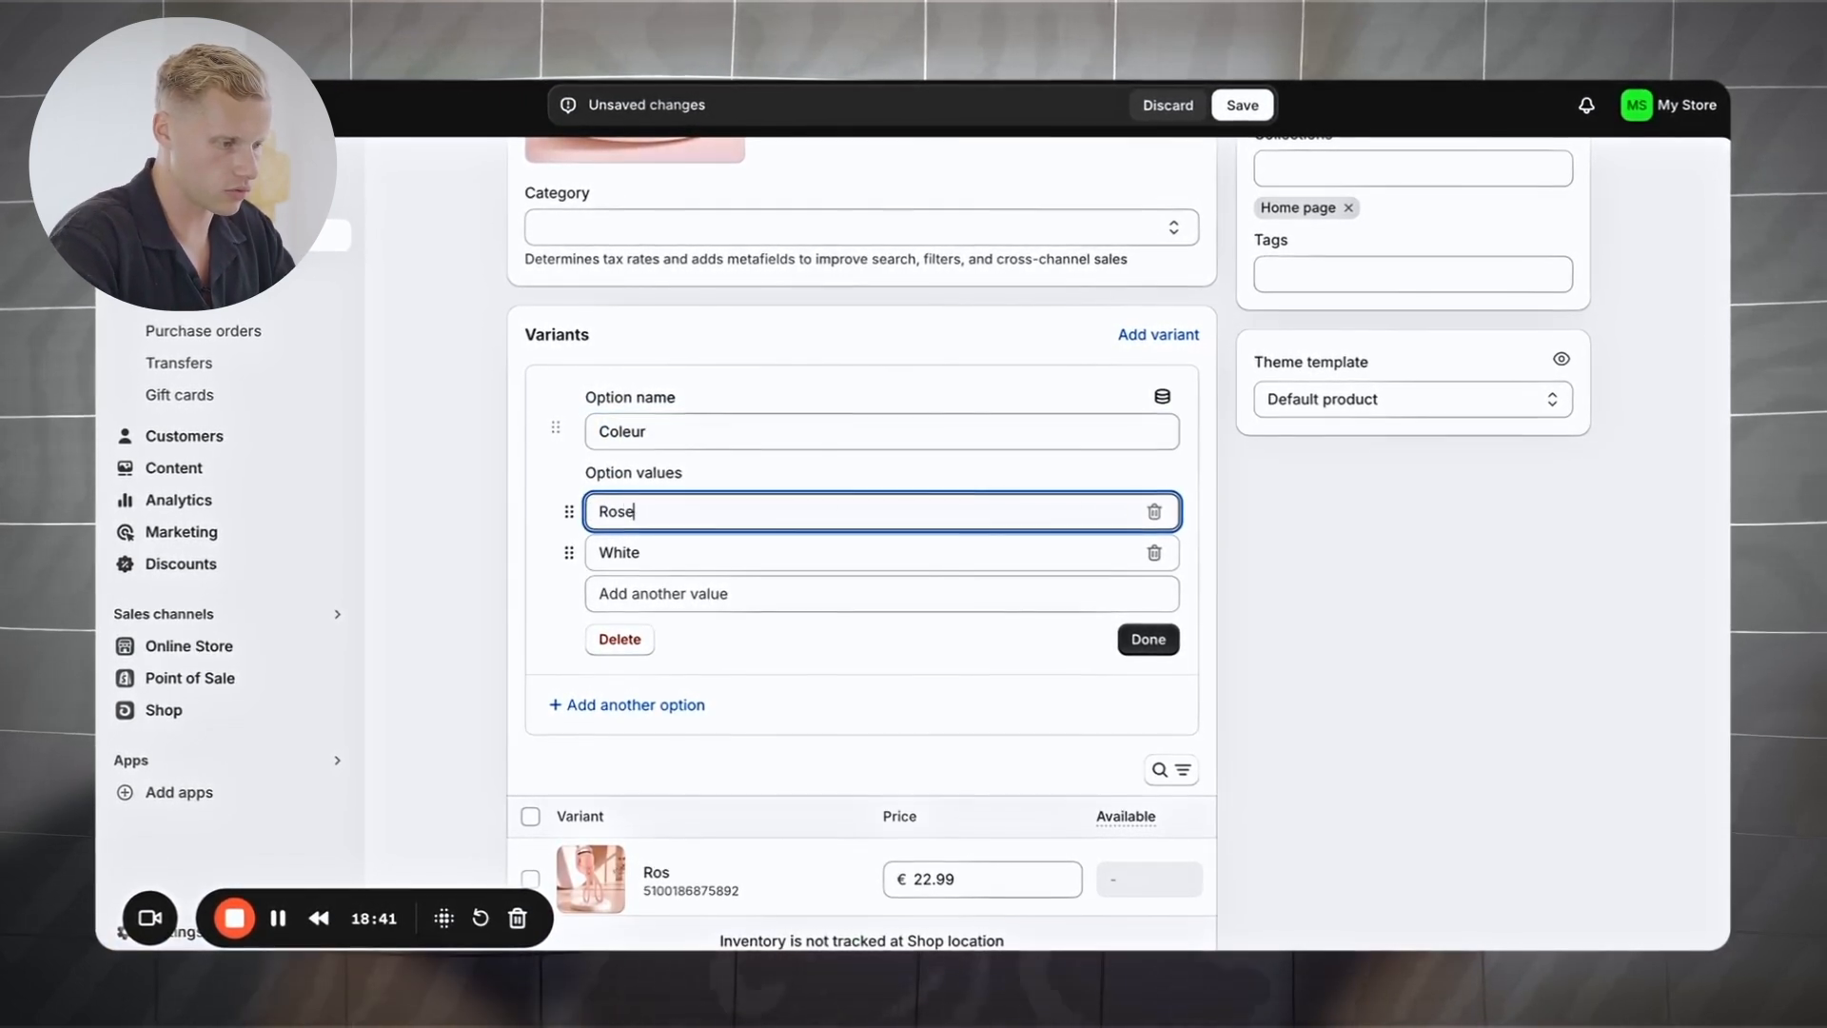
pyautogui.click(664, 554)
pyautogui.doubleClick(664, 555)
pyautogui.write('Blanc')
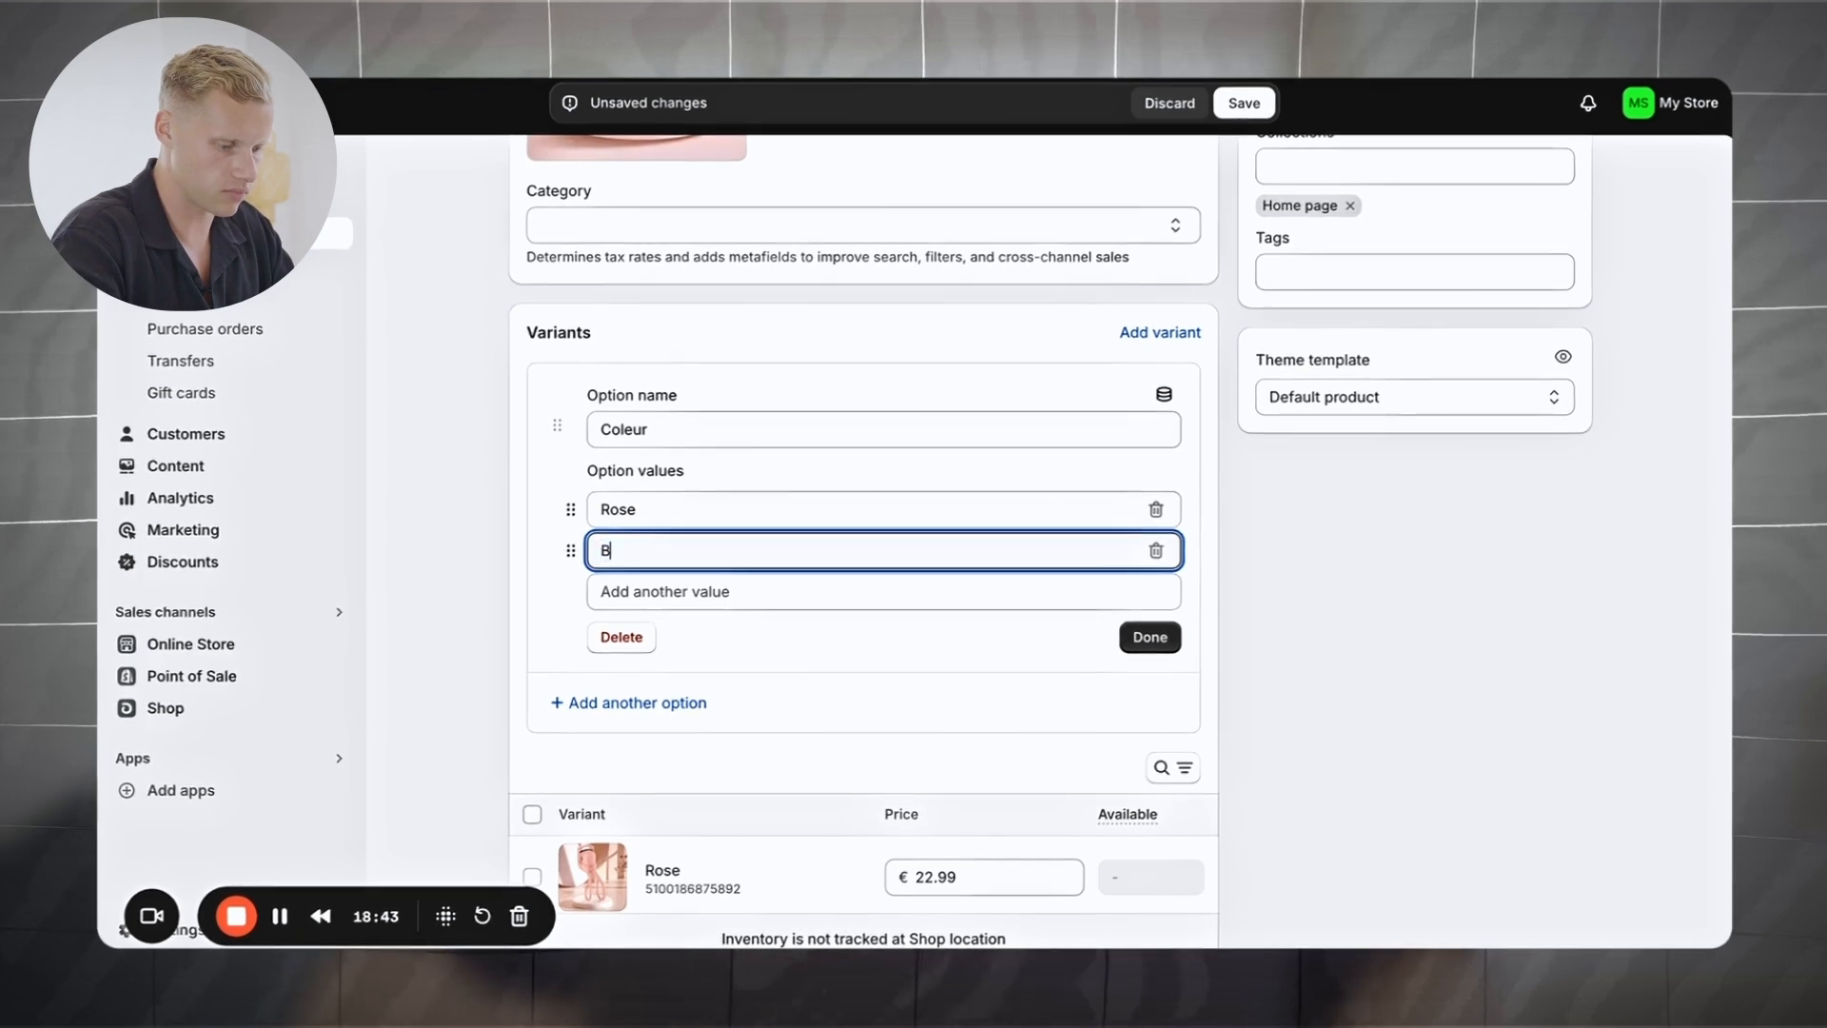
pyautogui.click(1149, 636)
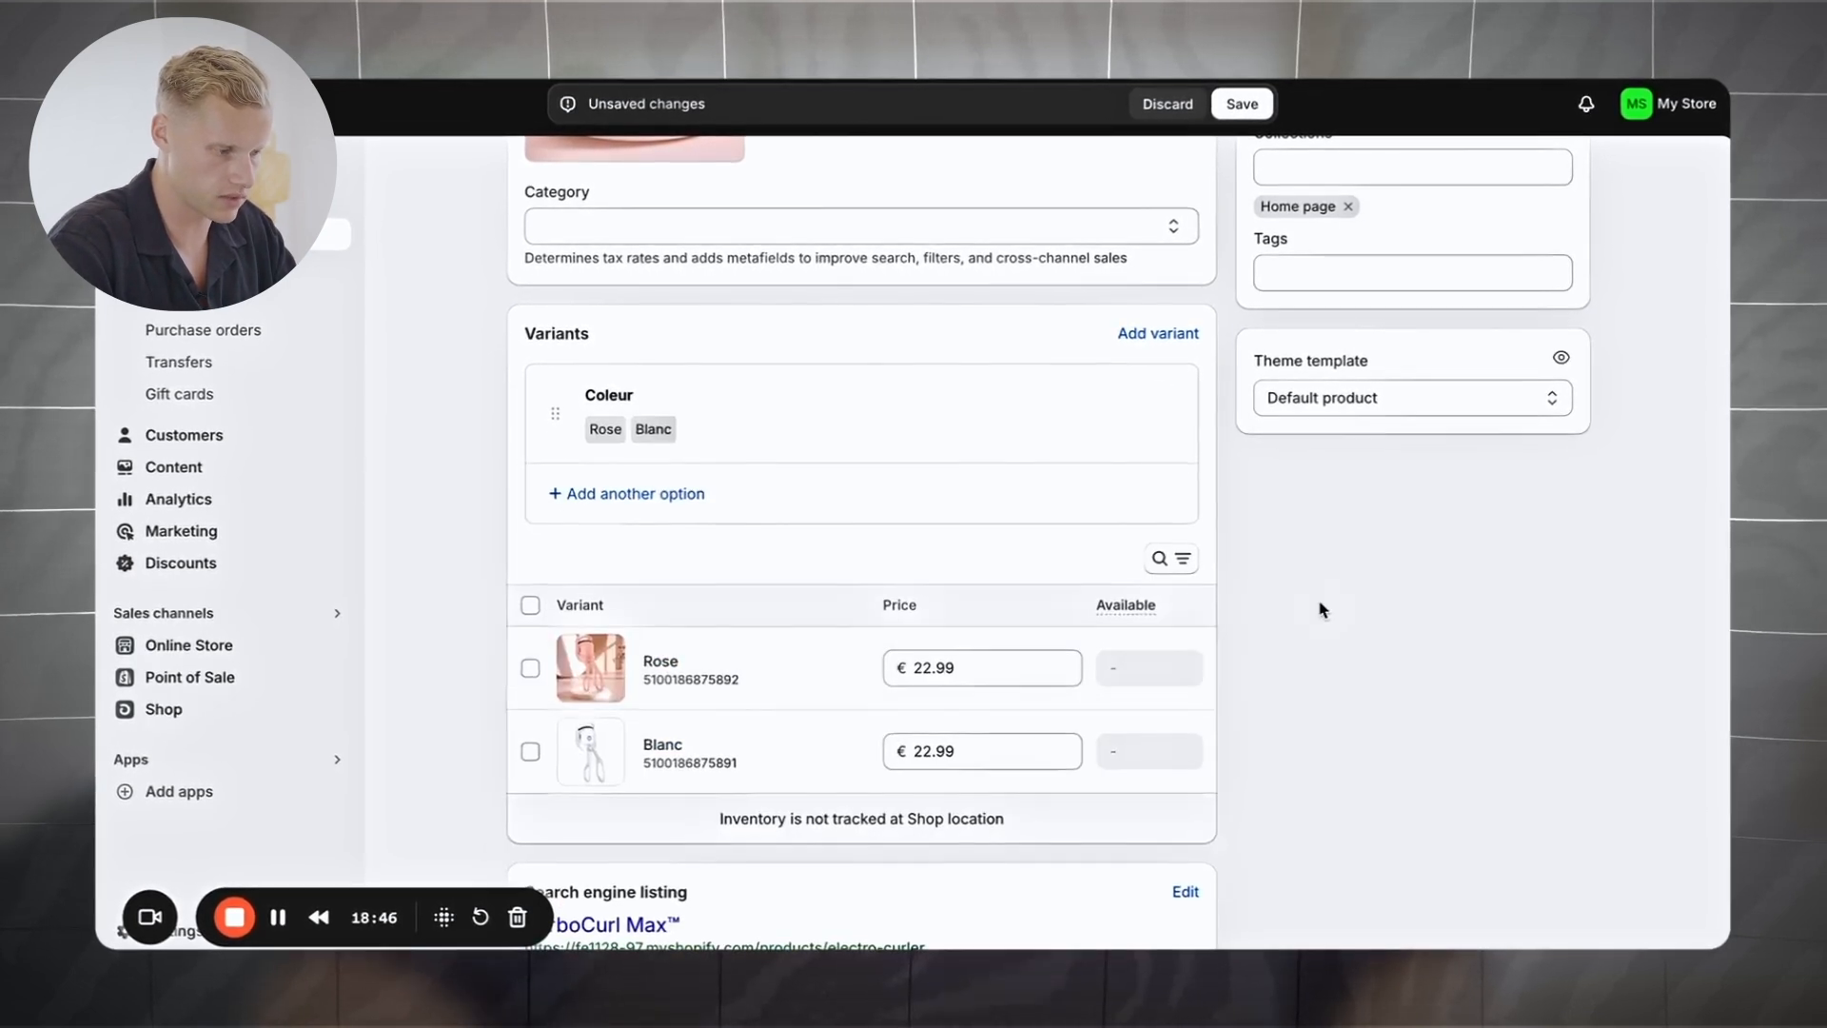
# Step: Save the TurboCurl Max™ product changes
pyautogui.scroll(-2, 1319, 603)
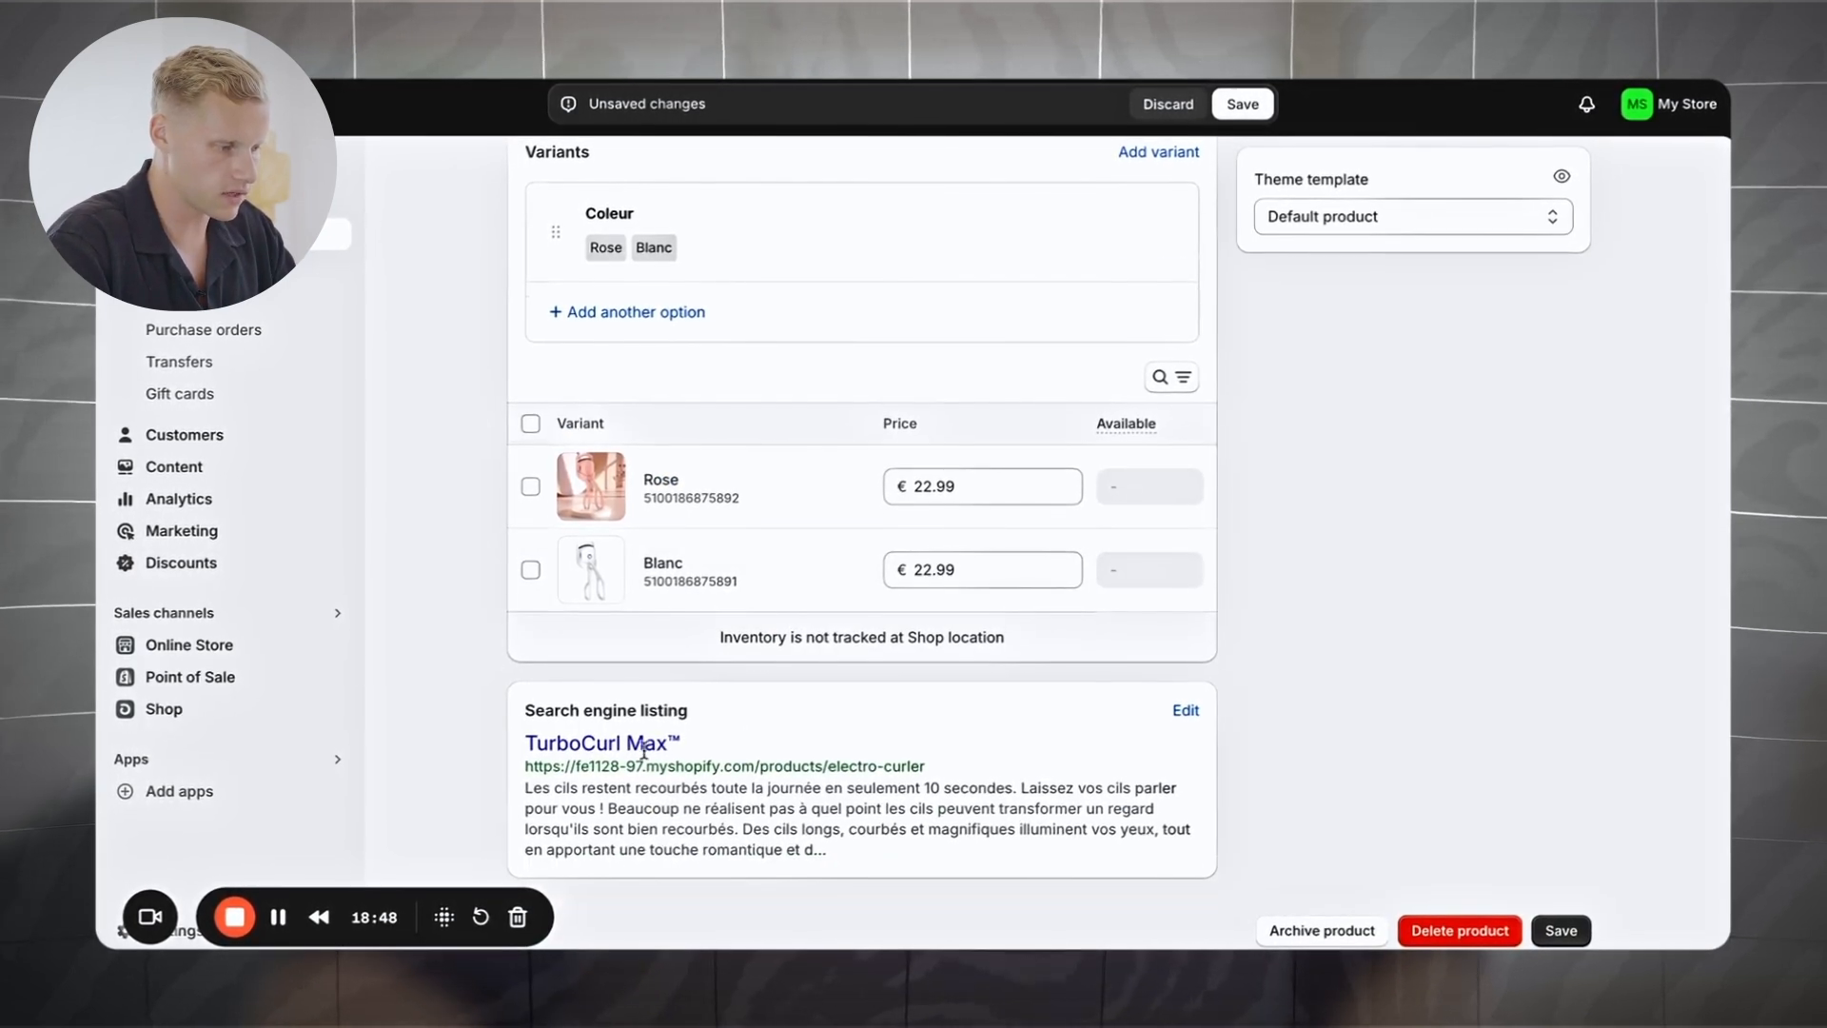
pyautogui.click(1566, 937)
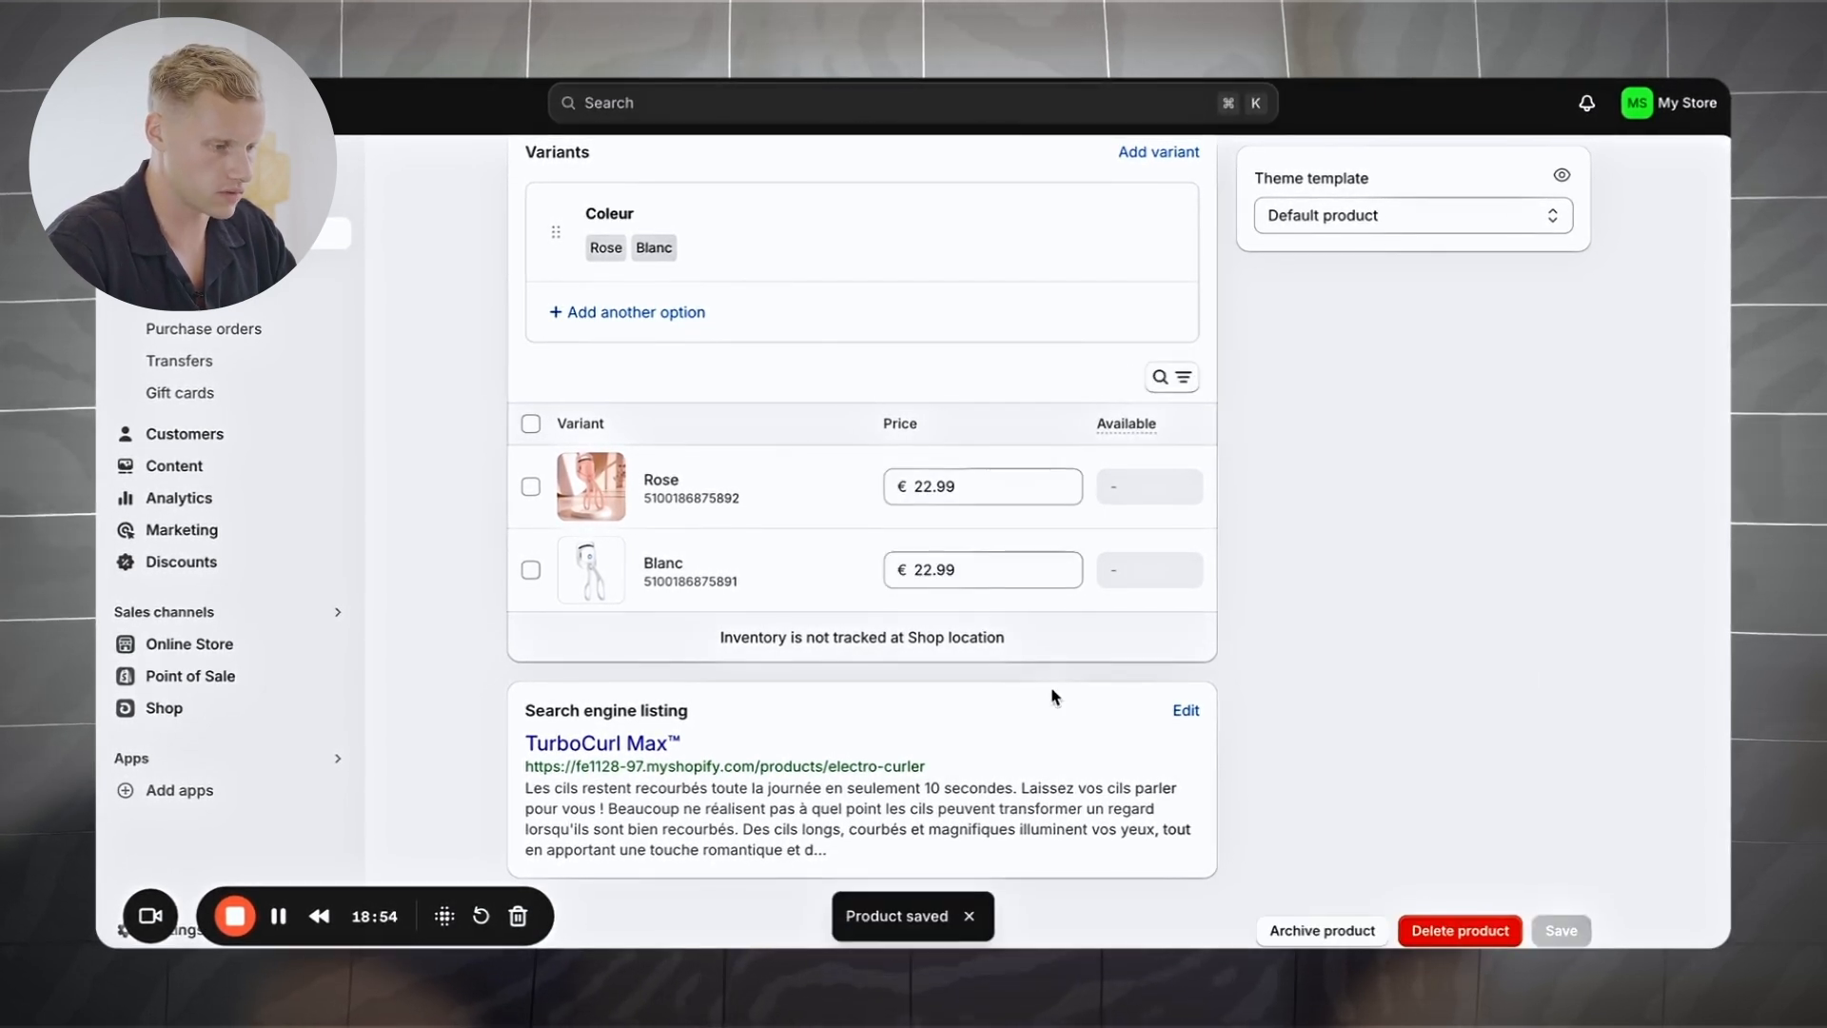
pyautogui.scroll(15, 734, 712)
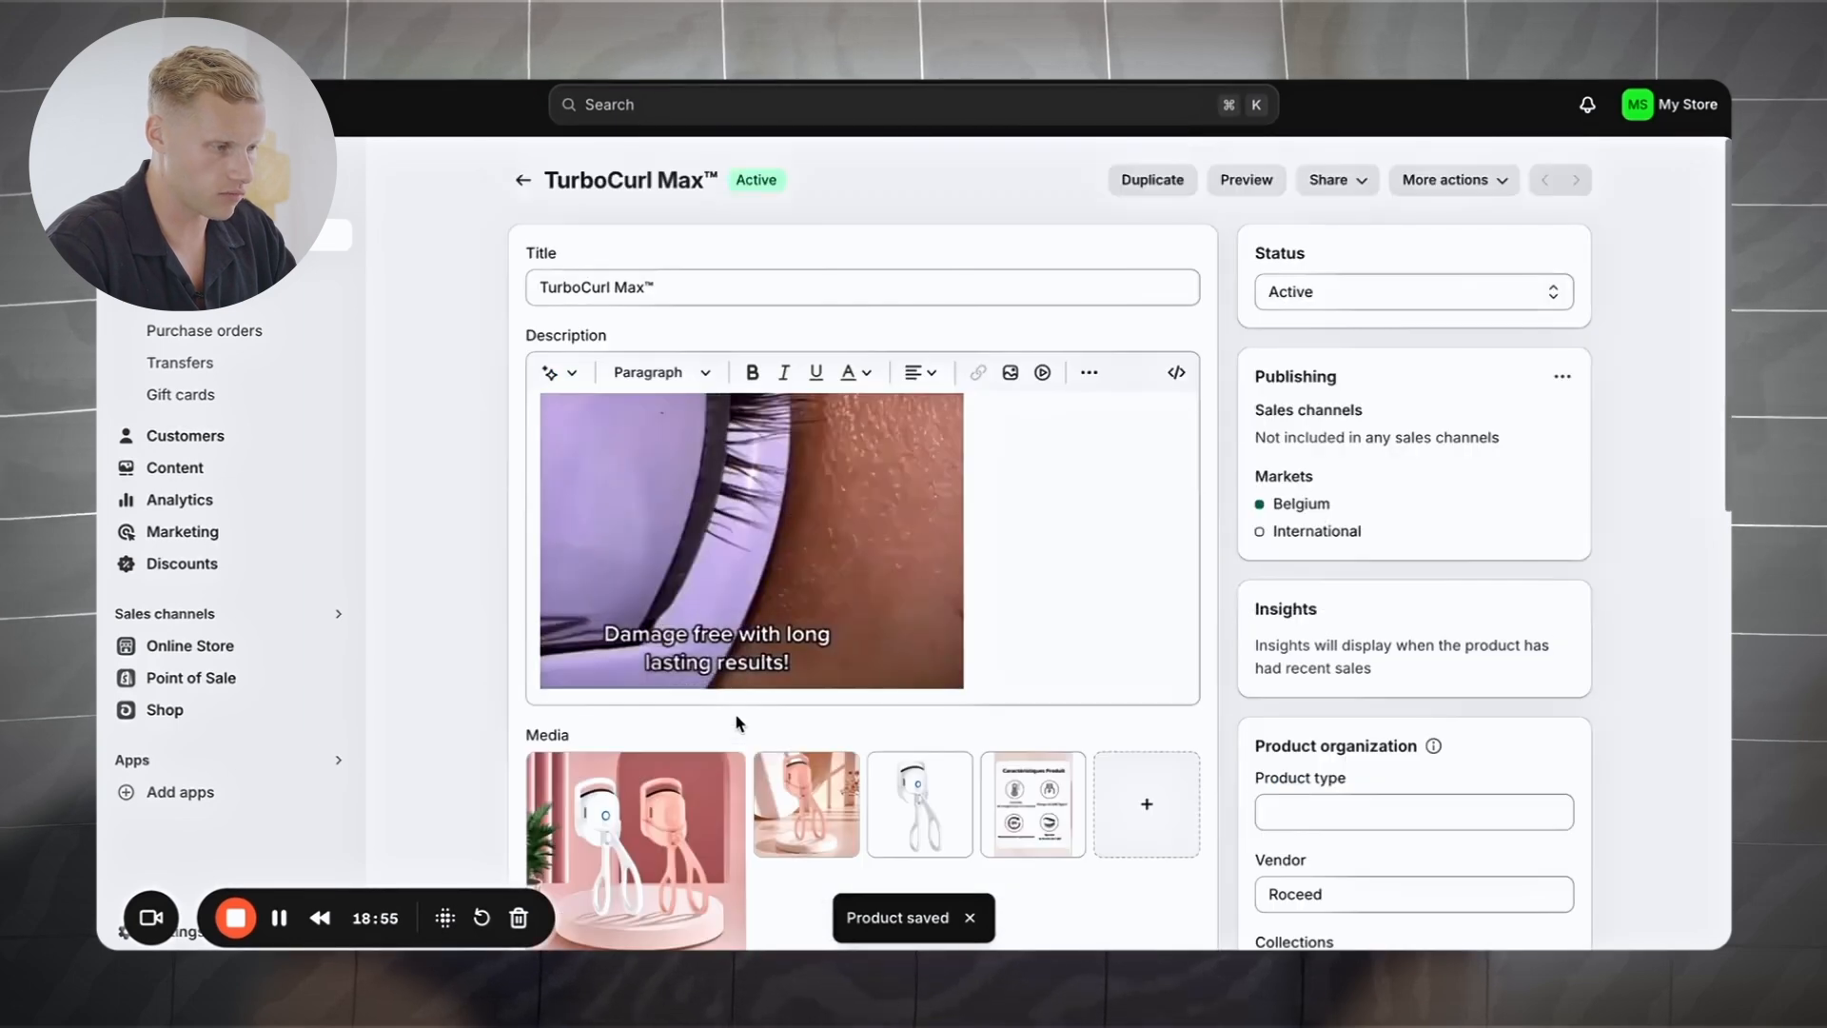
pyautogui.click(1230, 181)
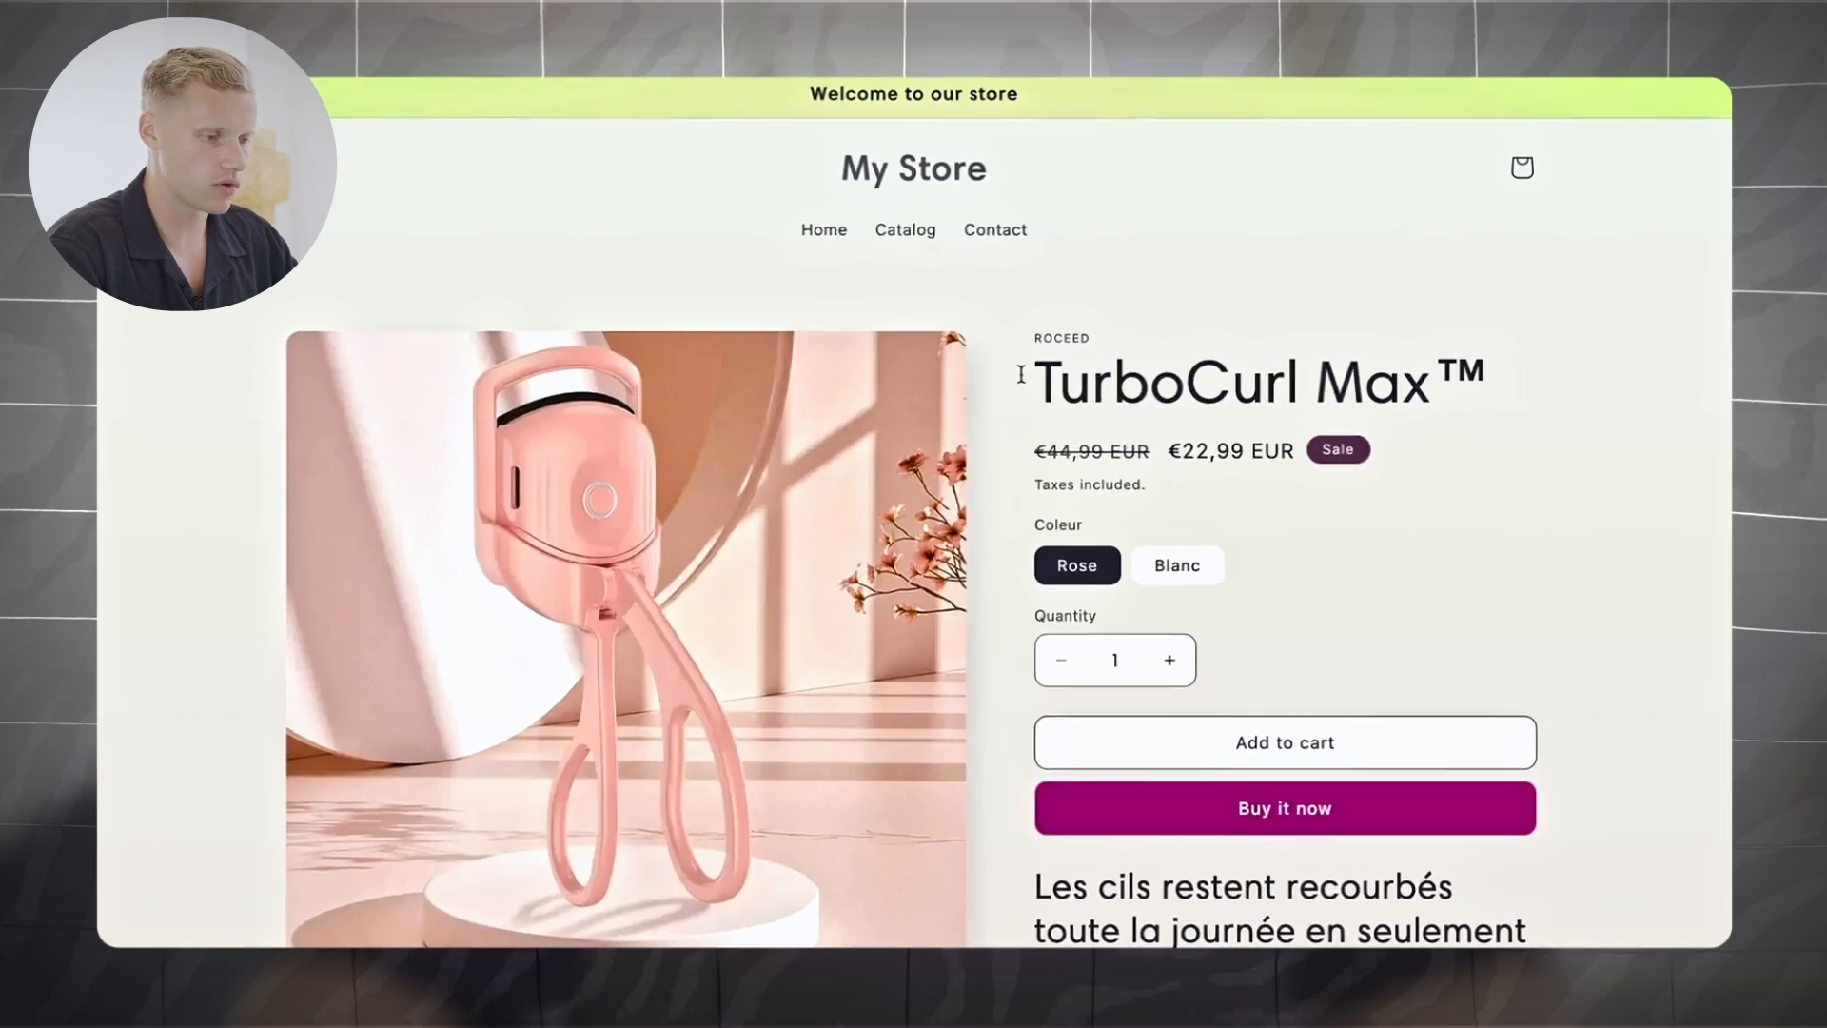
pyautogui.scroll(-3, 1472, 538)
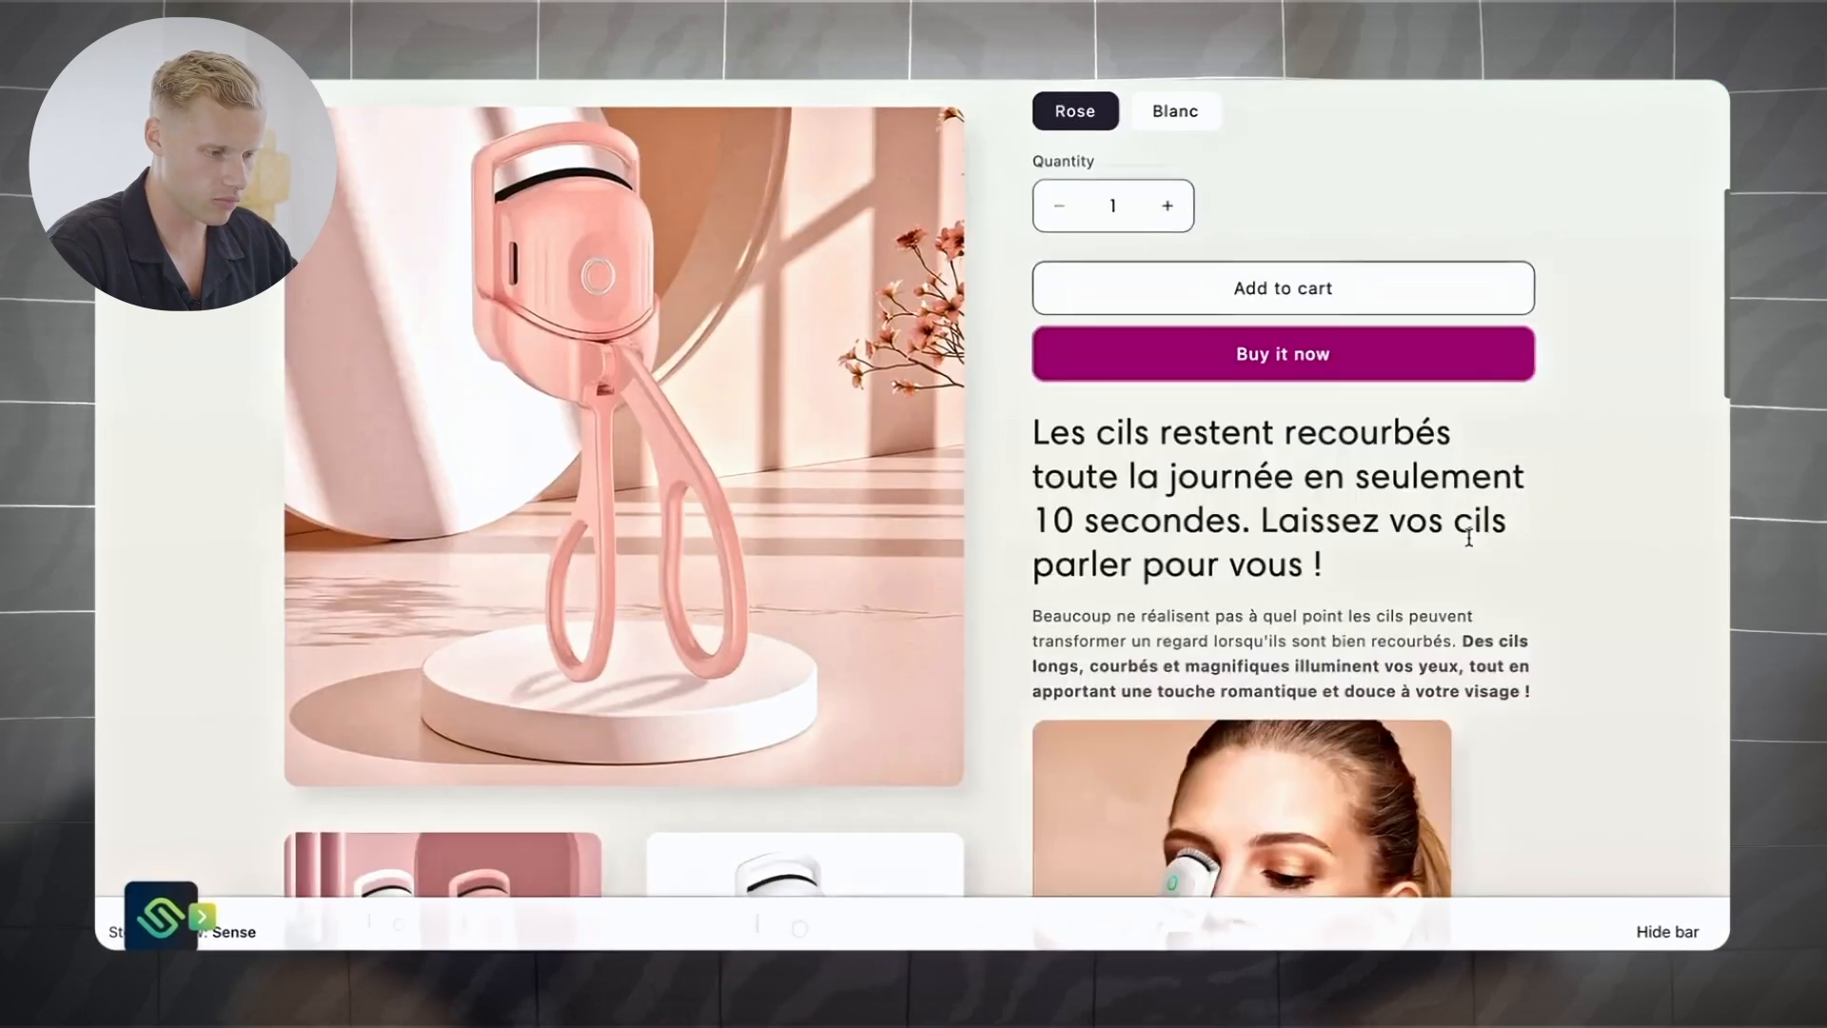
pyautogui.scroll(-8, 1472, 543)
pyautogui.scroll(12, 1472, 542)
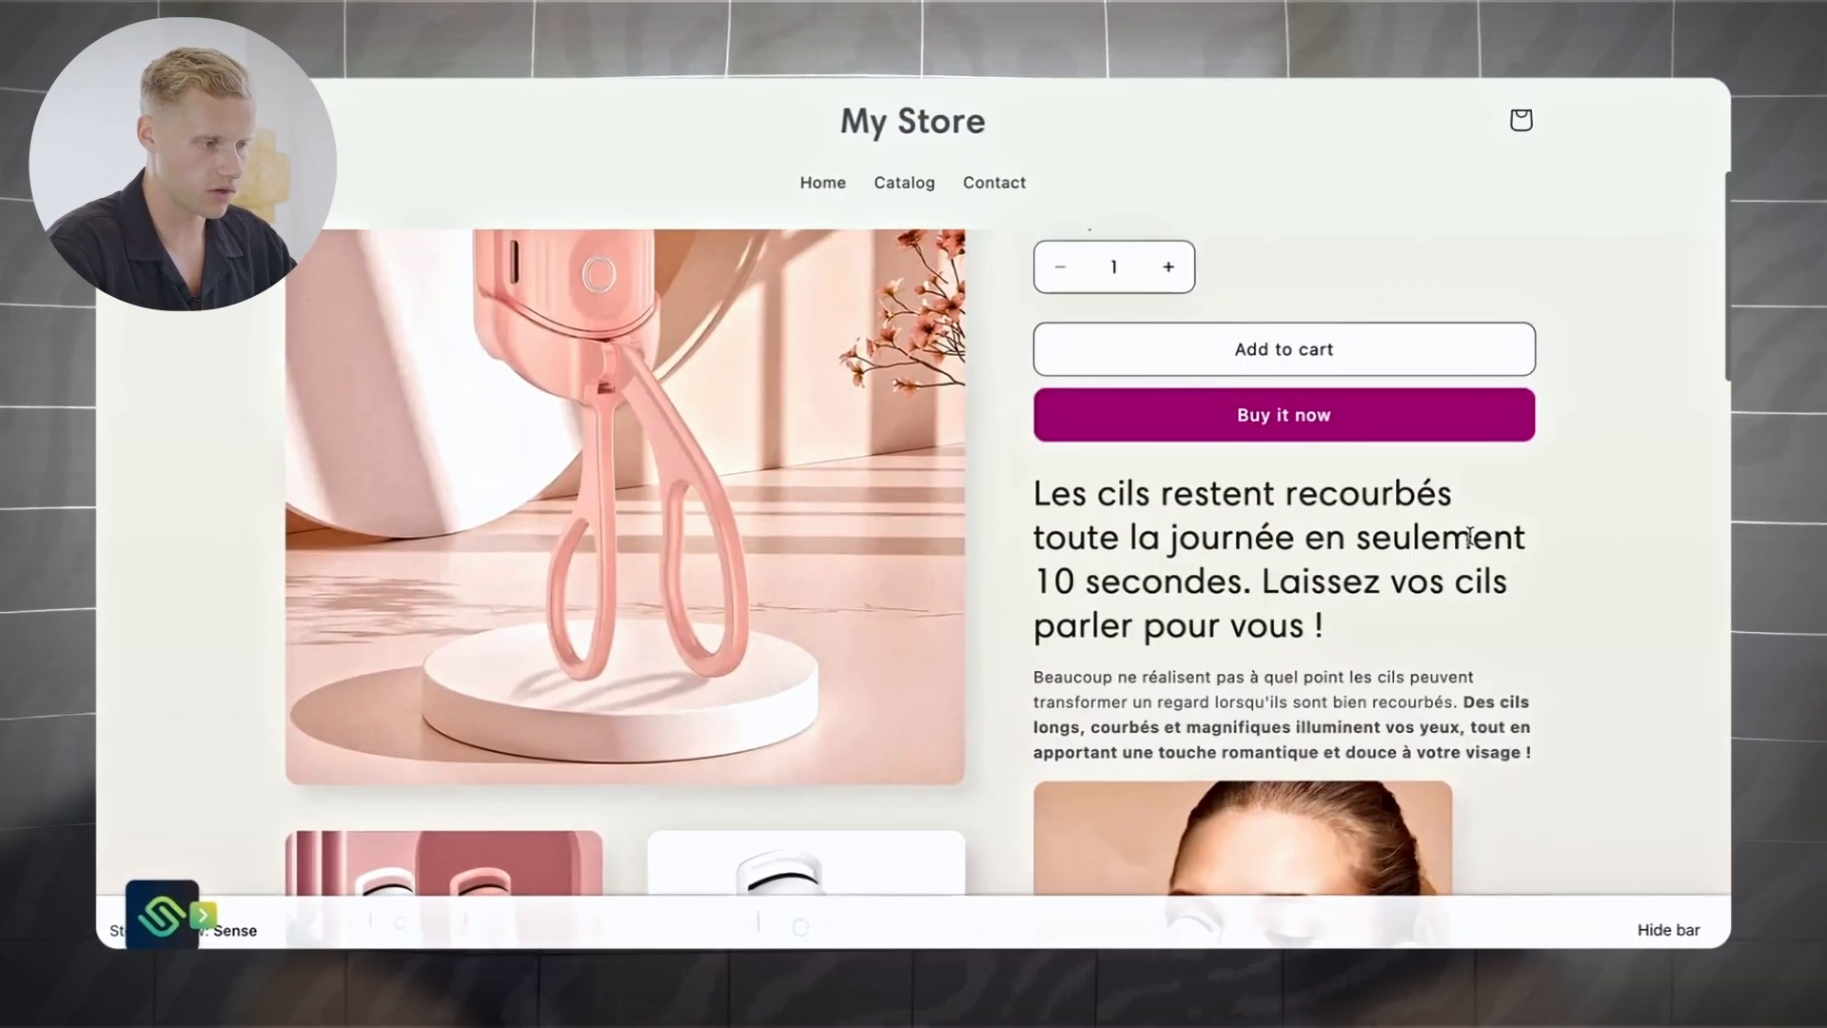
pyautogui.scroll(-15, 1519, 534)
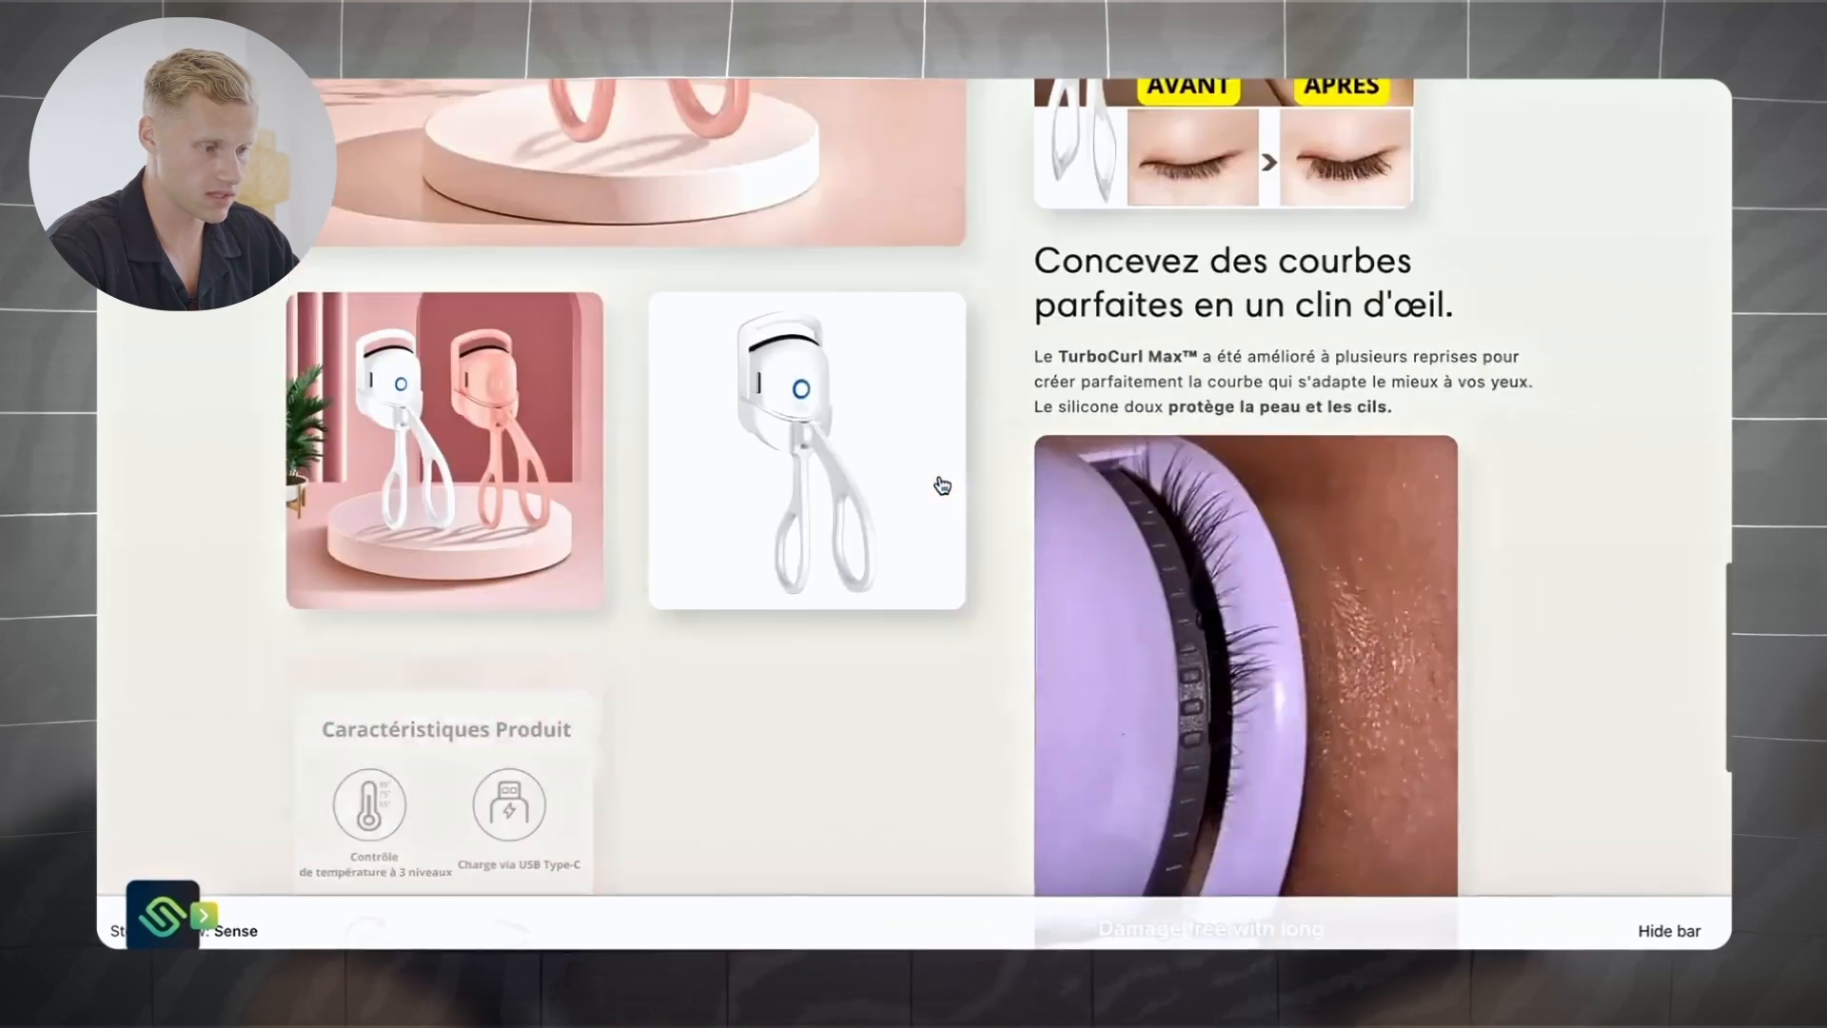
pyautogui.scroll(-3, 941, 486)
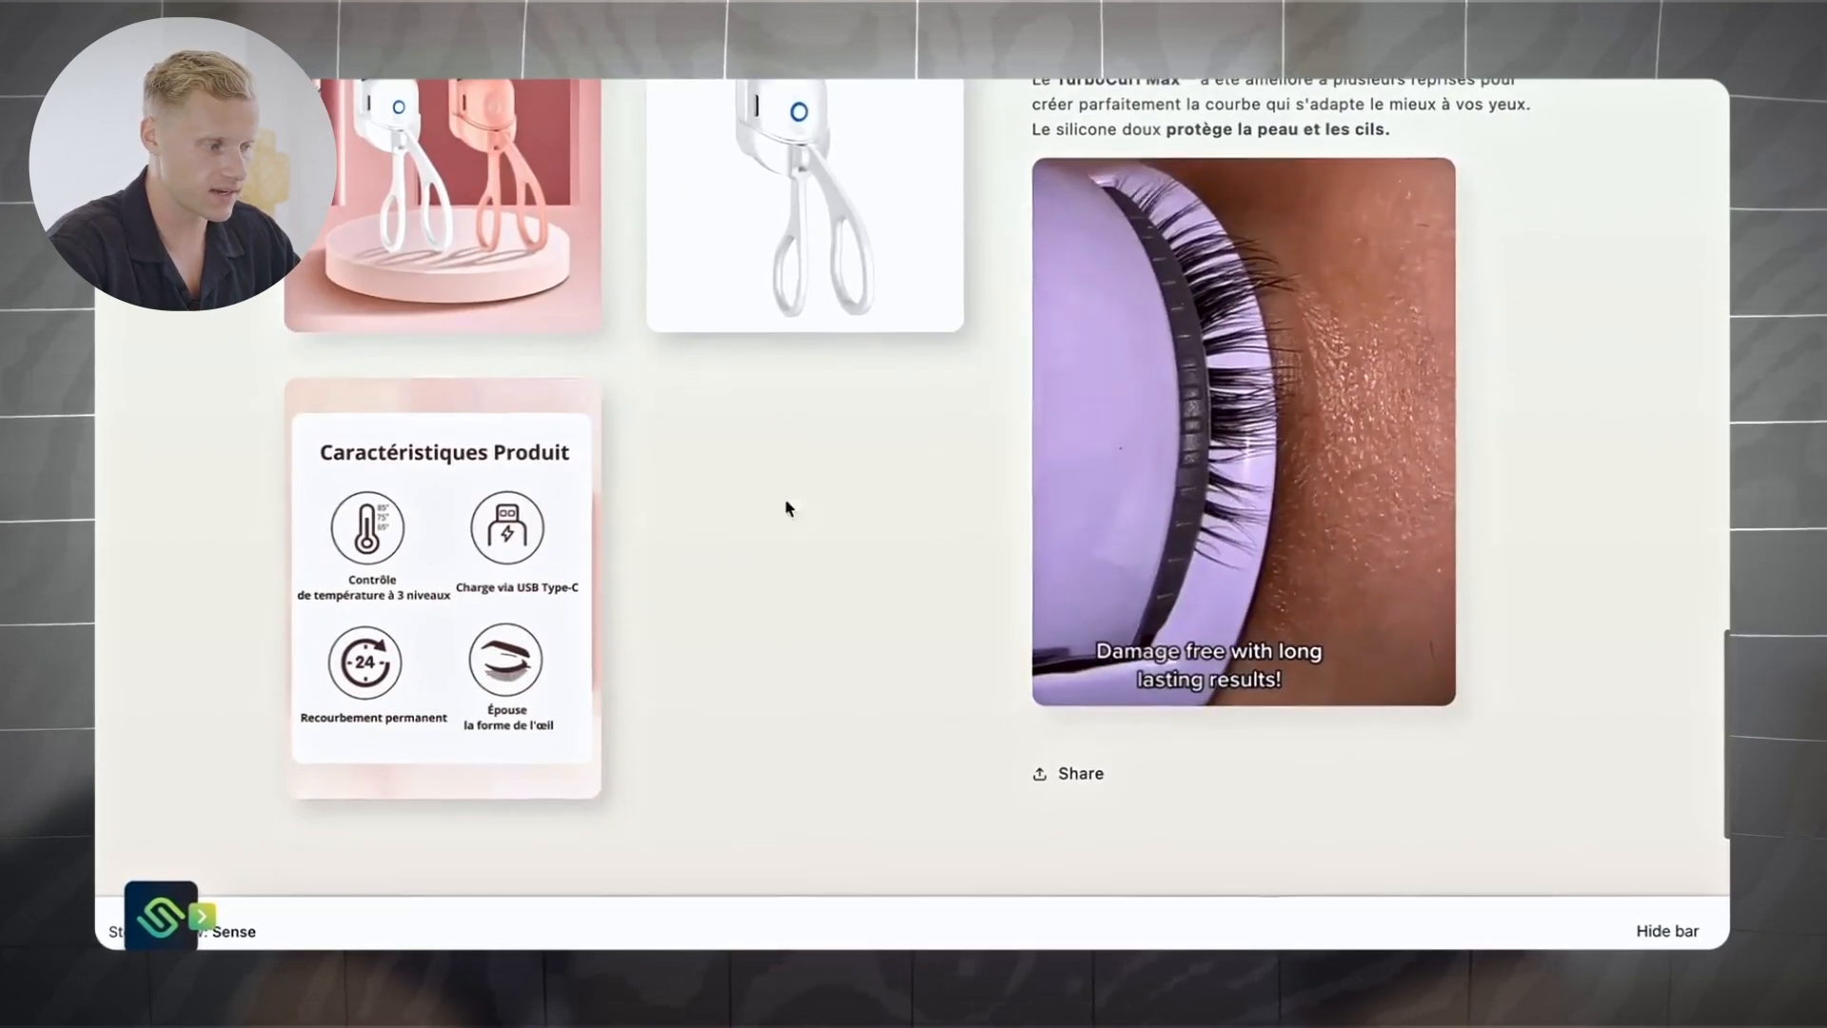
pyautogui.scroll(15, 1218, 451)
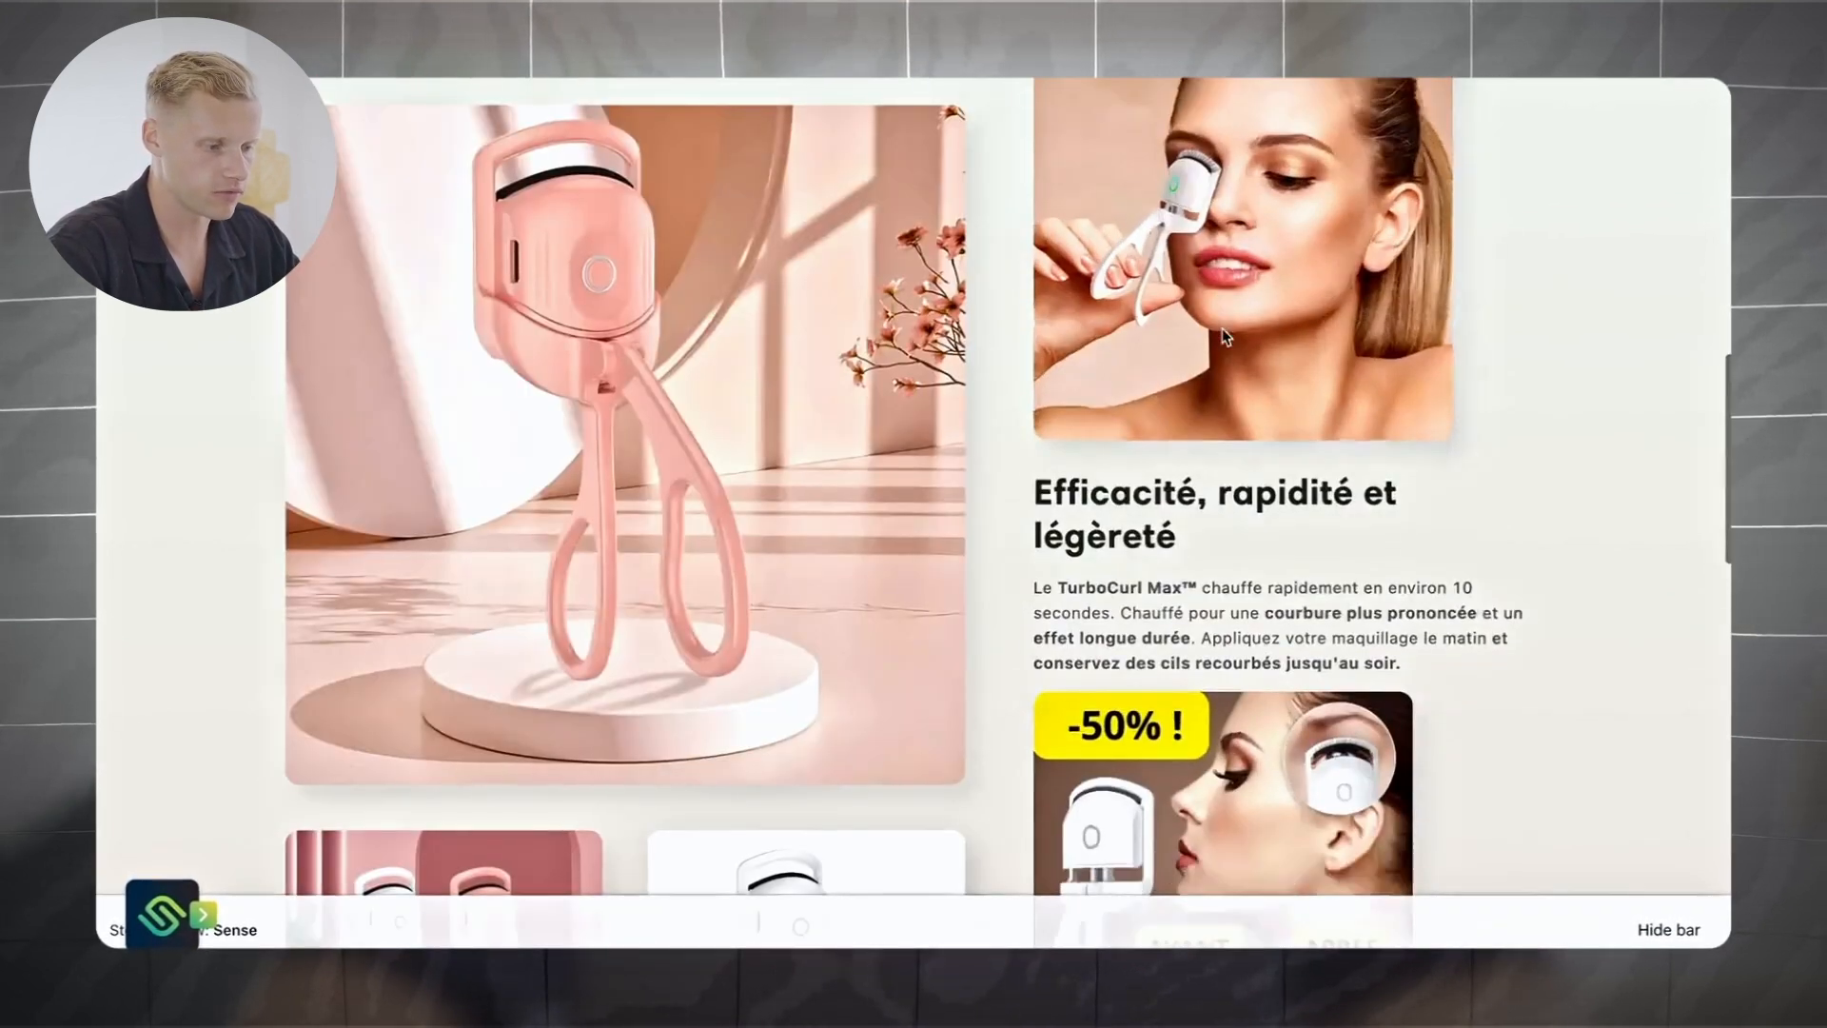
pyautogui.scroll(-7, 1072, 458)
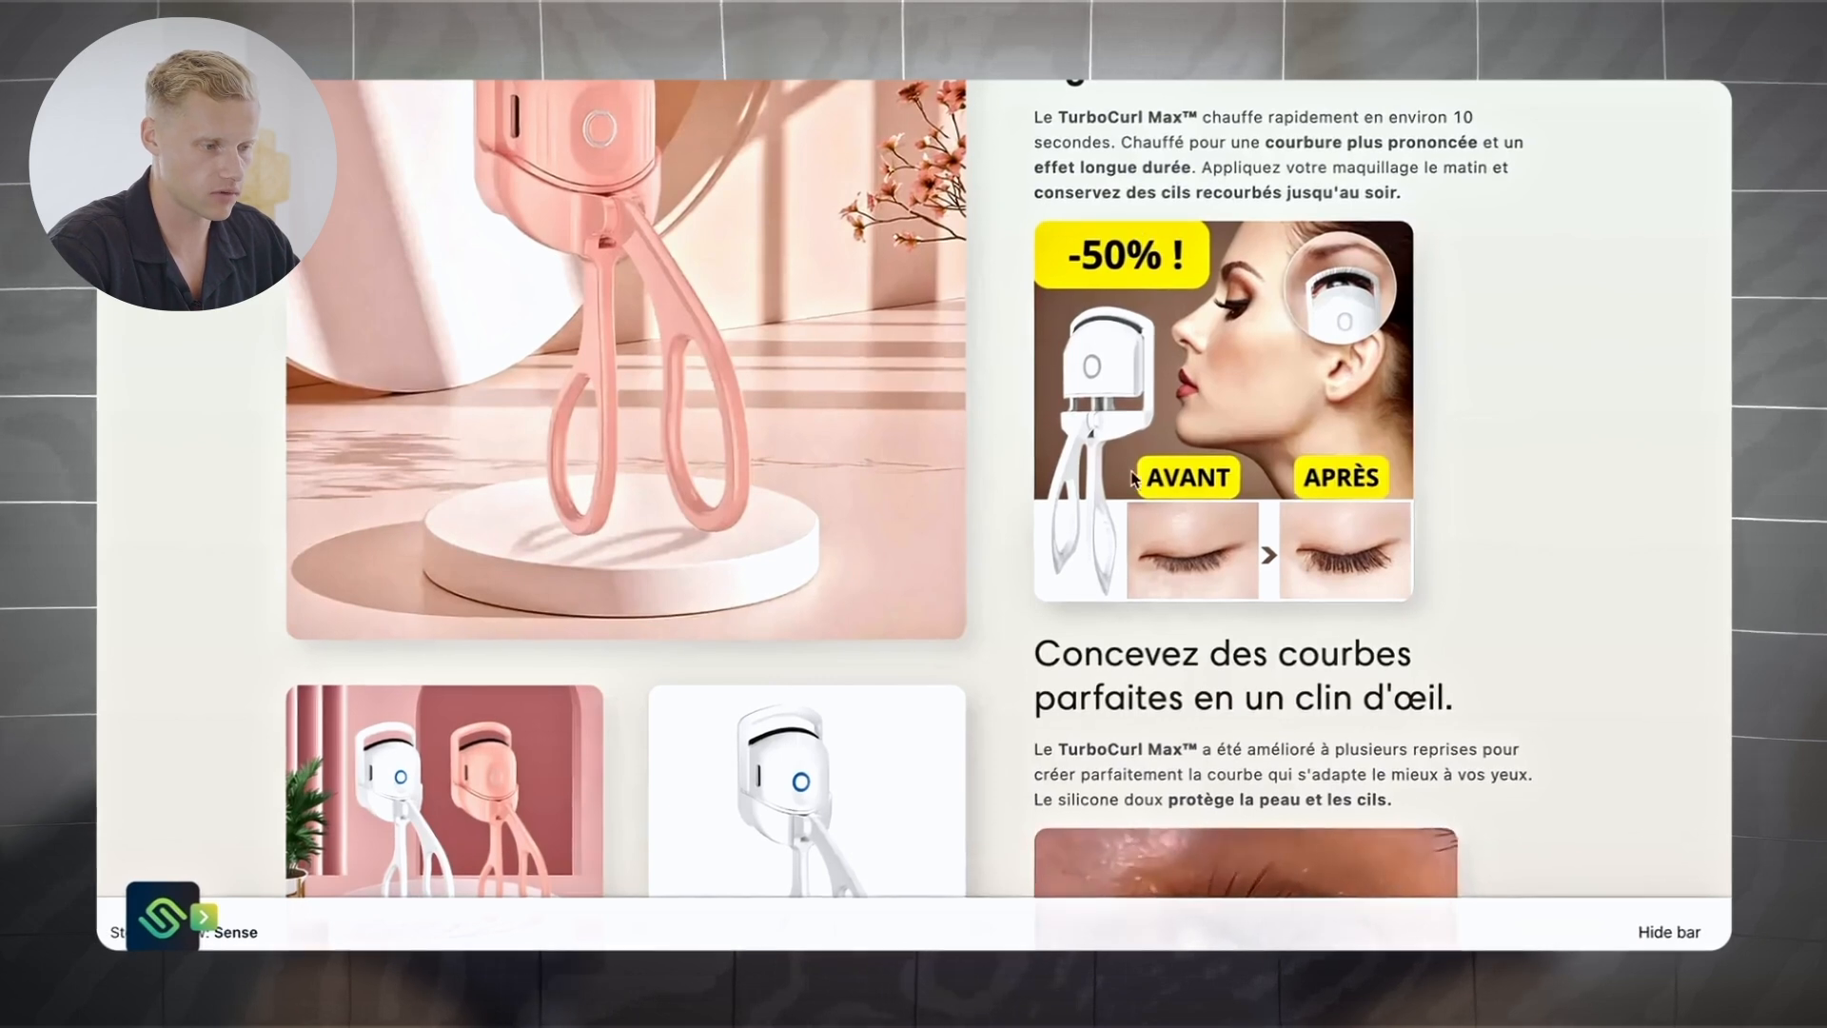
pyautogui.scroll(-7, 1275, 366)
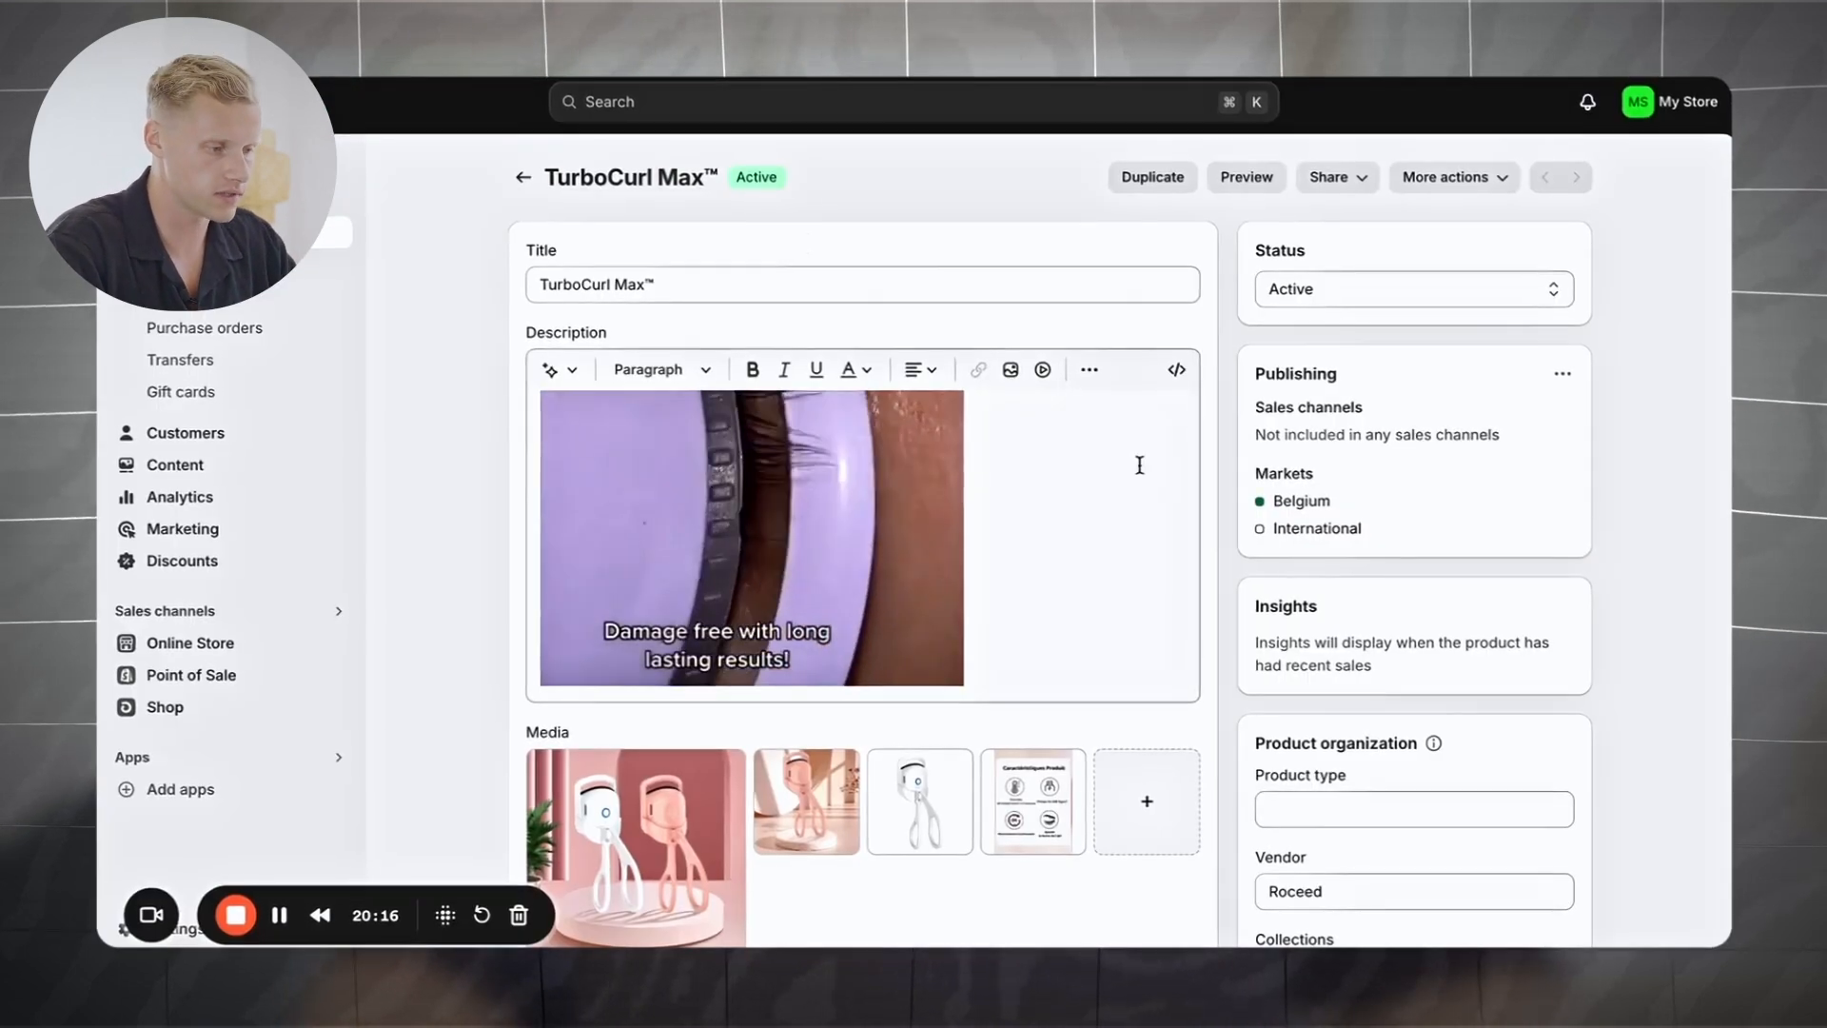
# Step: Open the store Settings and view the Store defaults section
pyautogui.click(856, 526)
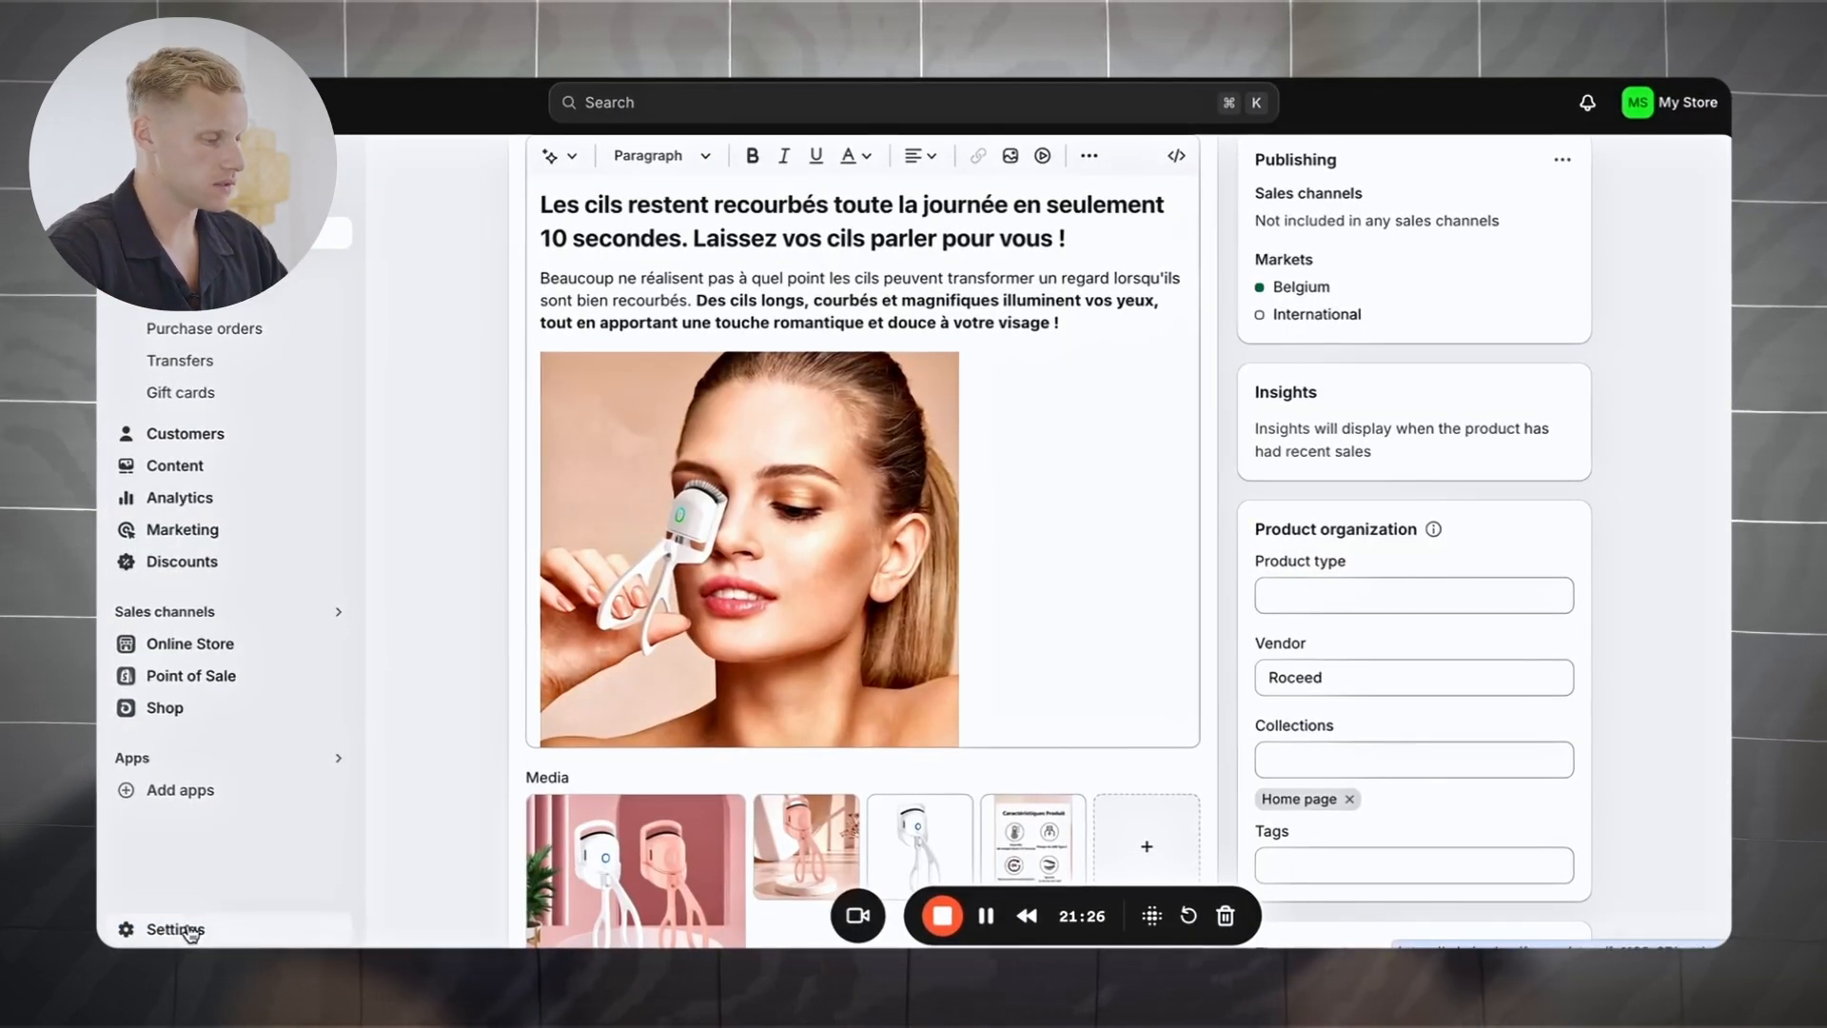
pyautogui.click(186, 929)
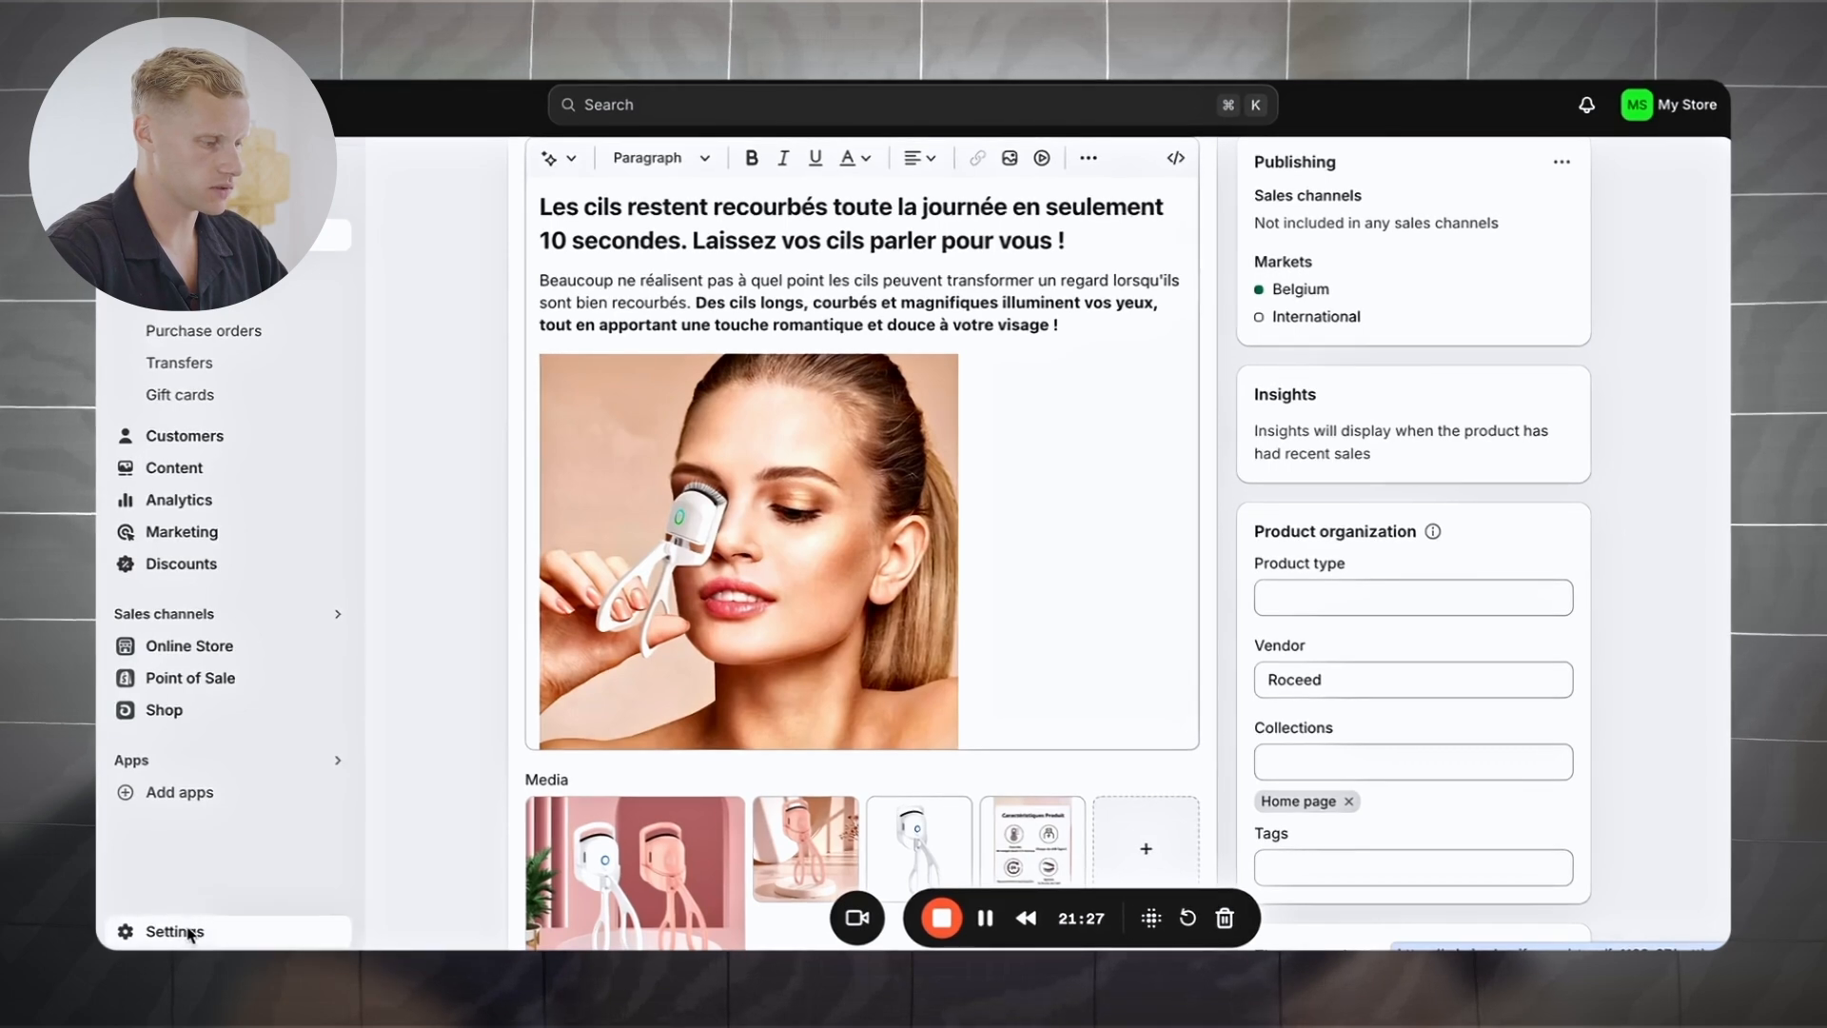
pyautogui.scroll(-3, 485, 538)
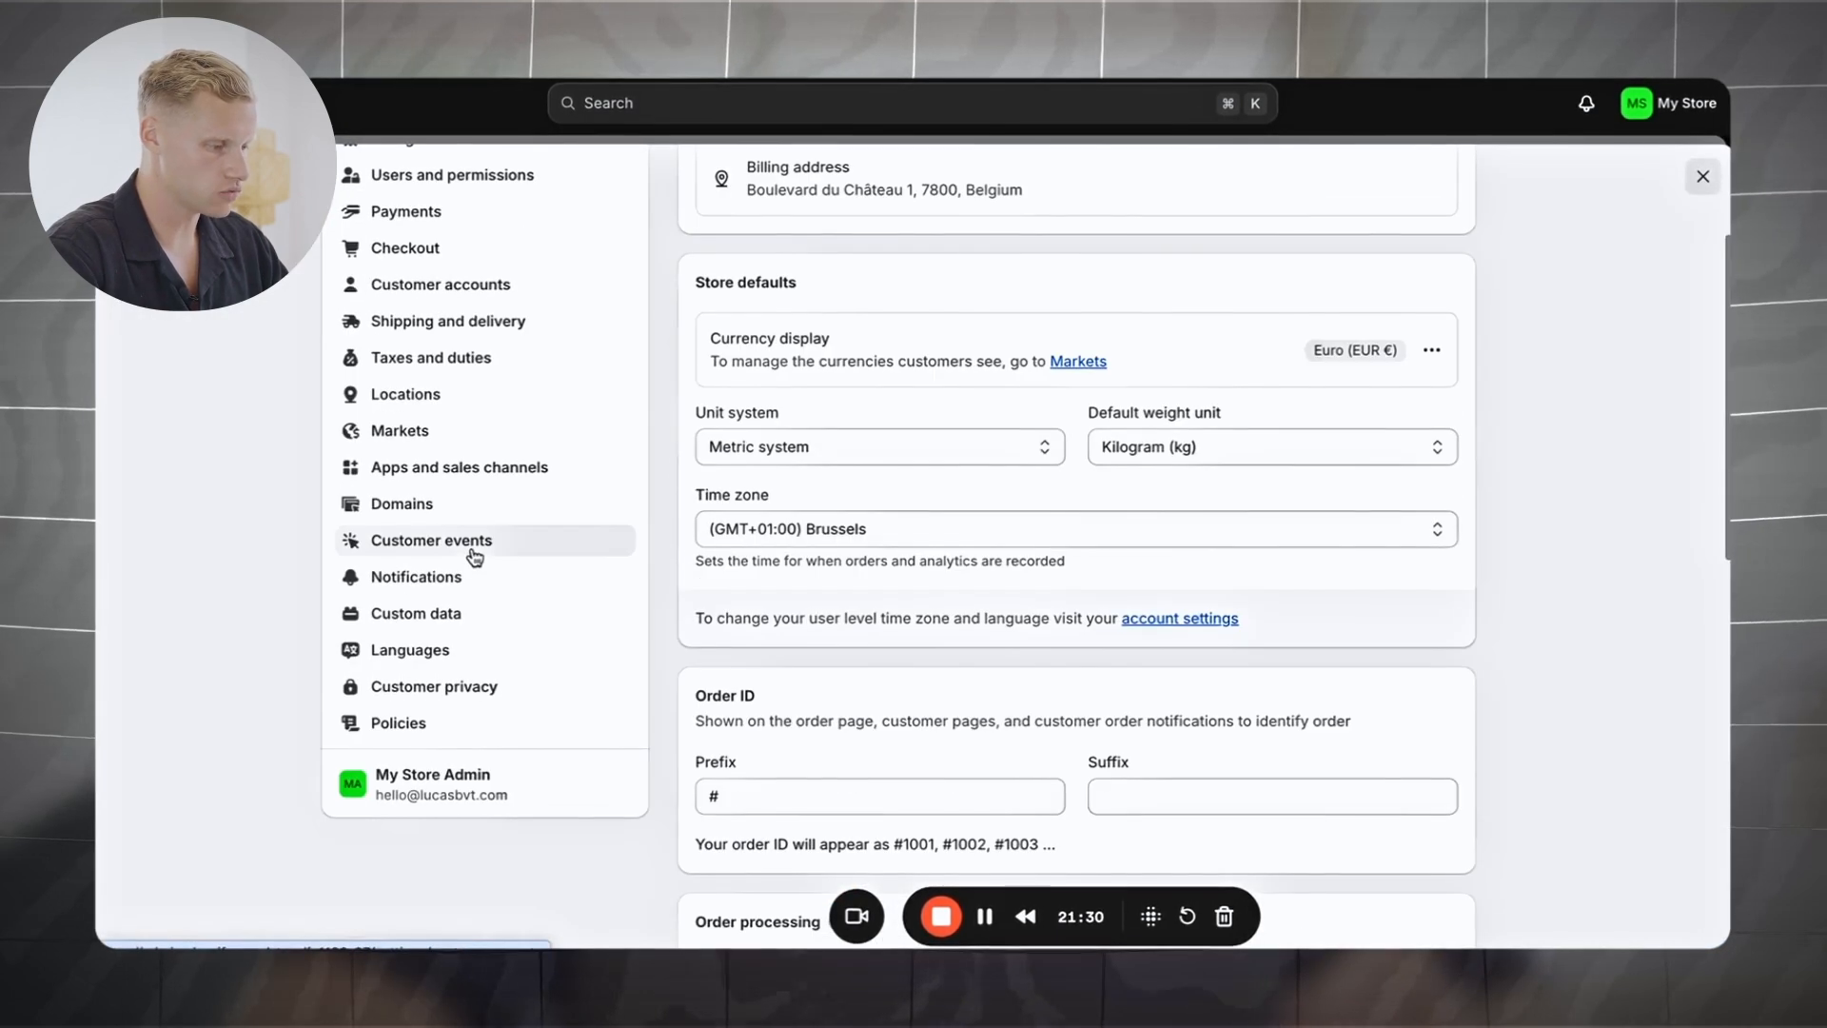
# Step: Change the store's default language from English to French and save
pyautogui.click(419, 651)
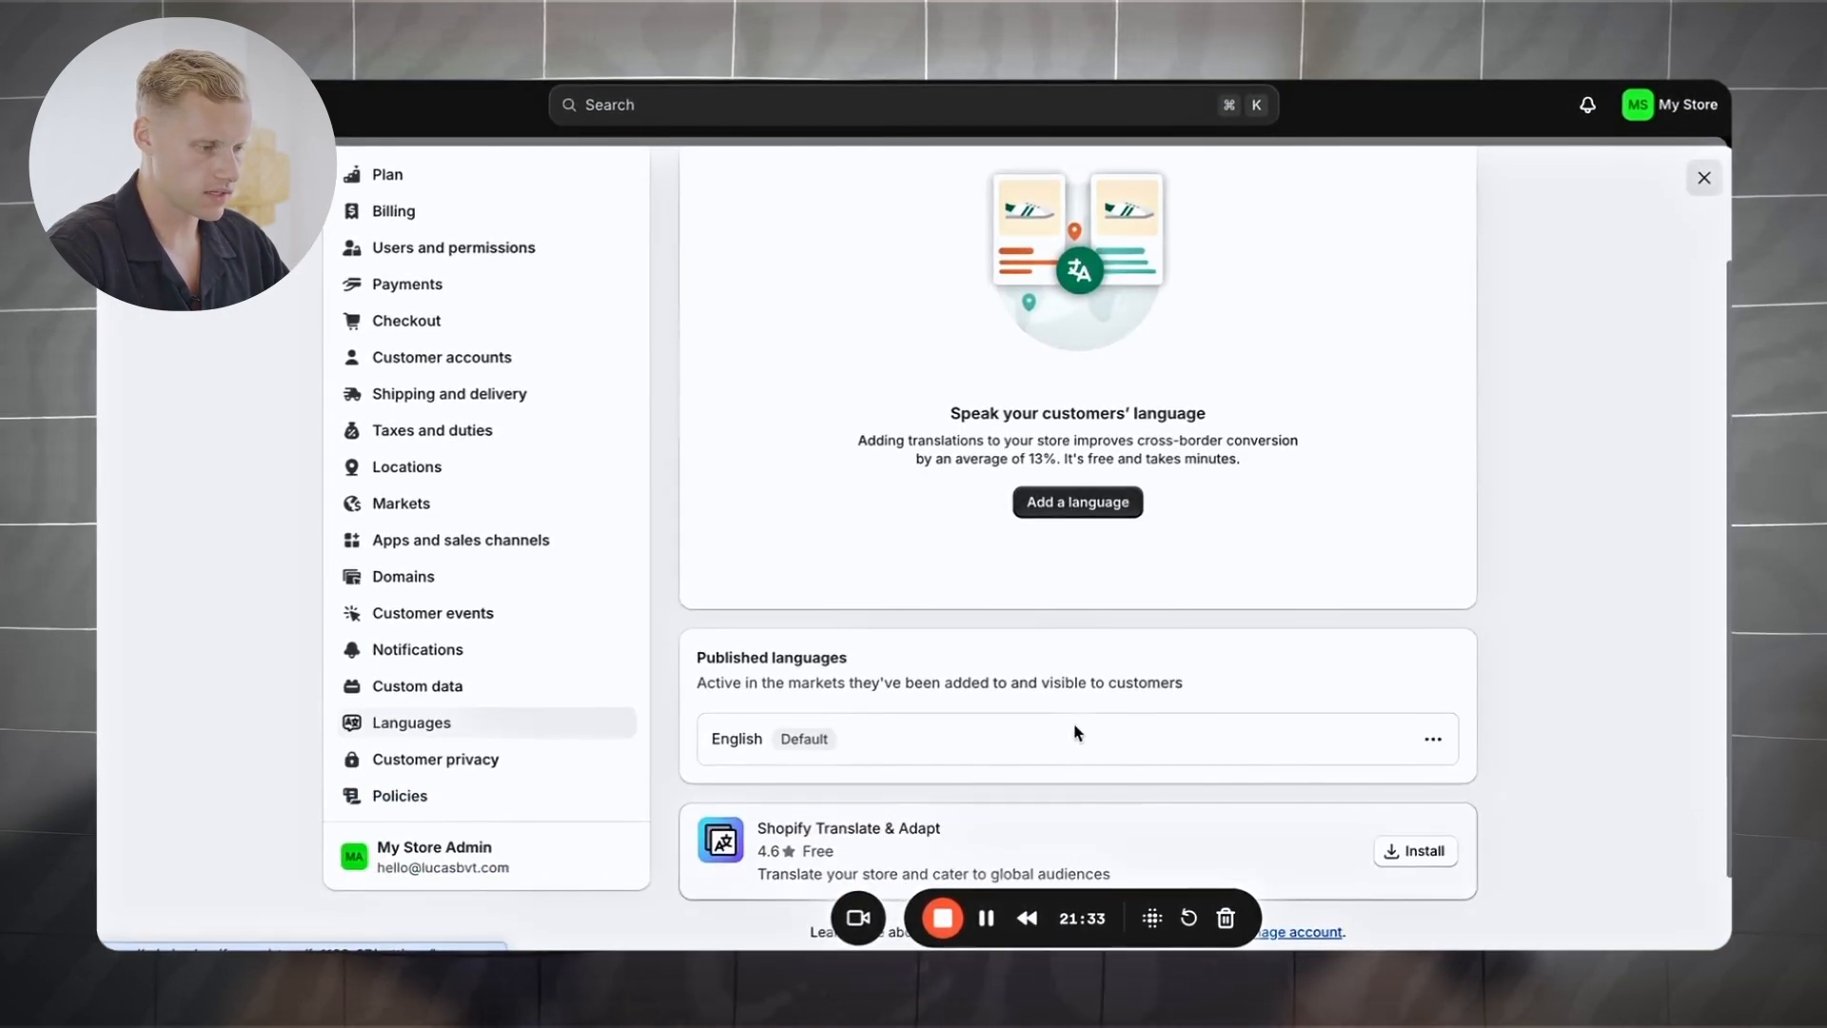
pyautogui.click(1430, 746)
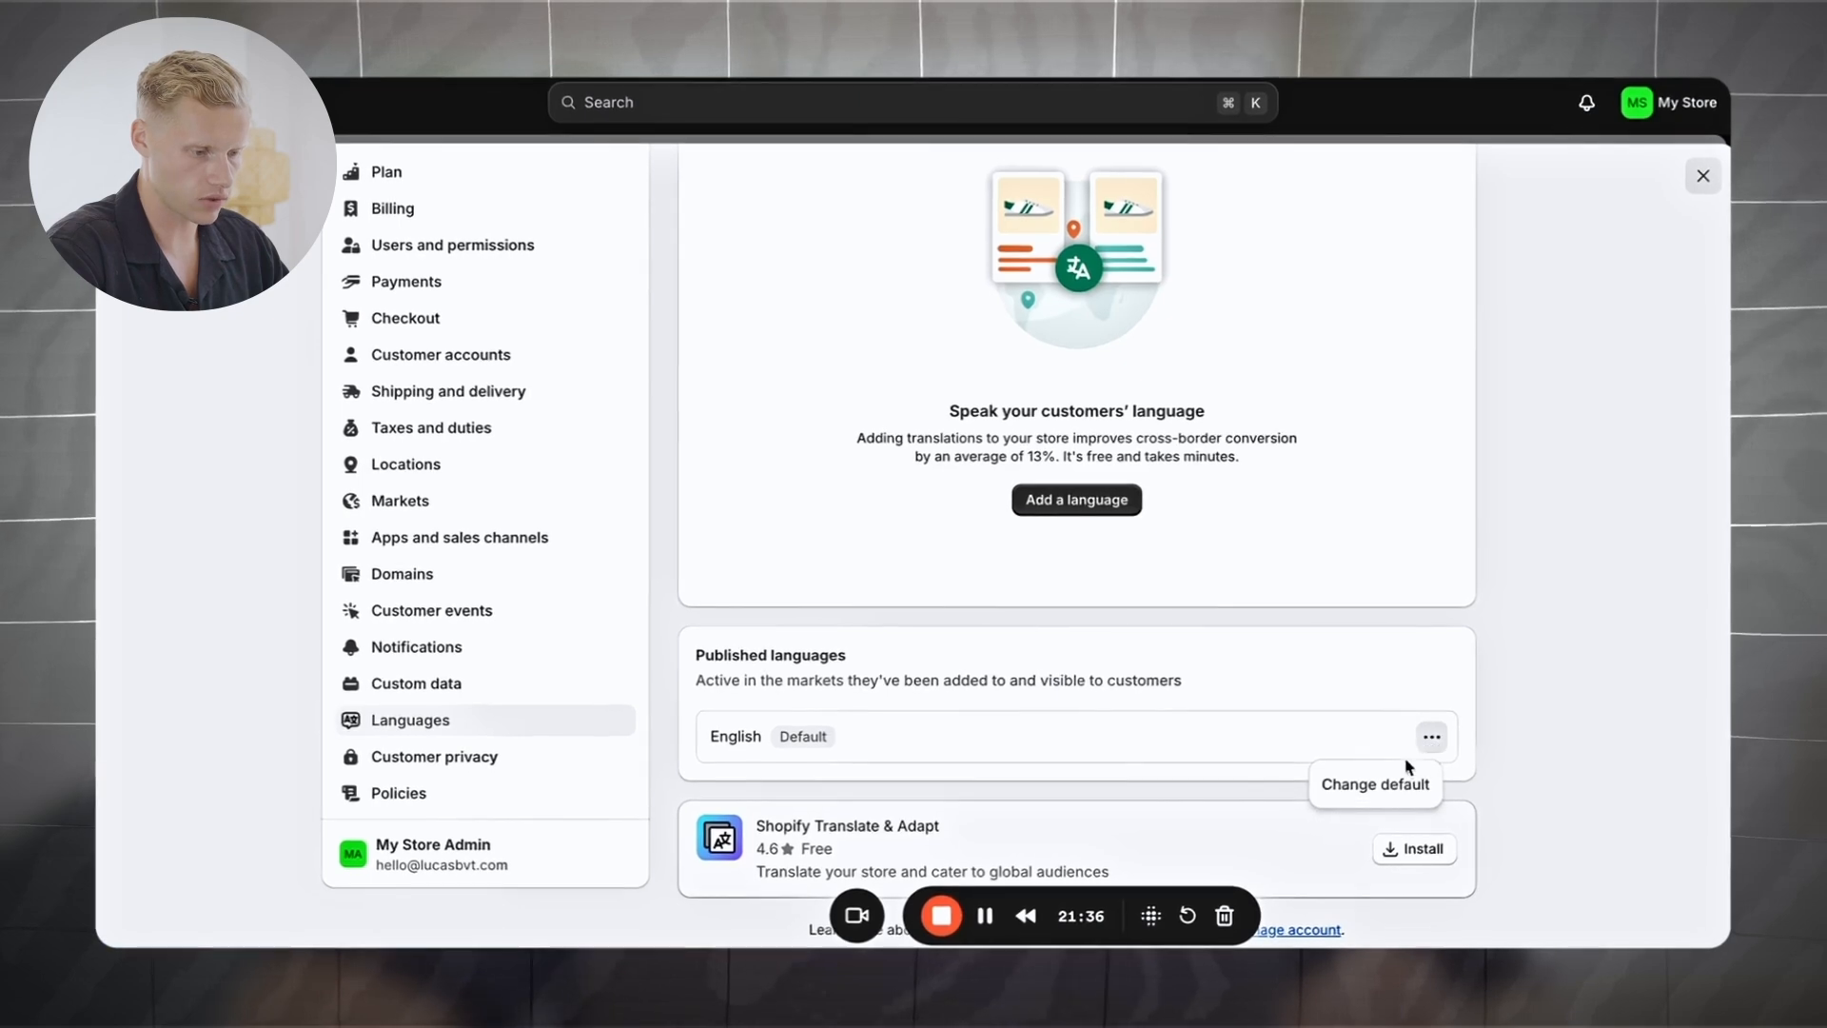
pyautogui.click(1390, 774)
pyautogui.click(790, 452)
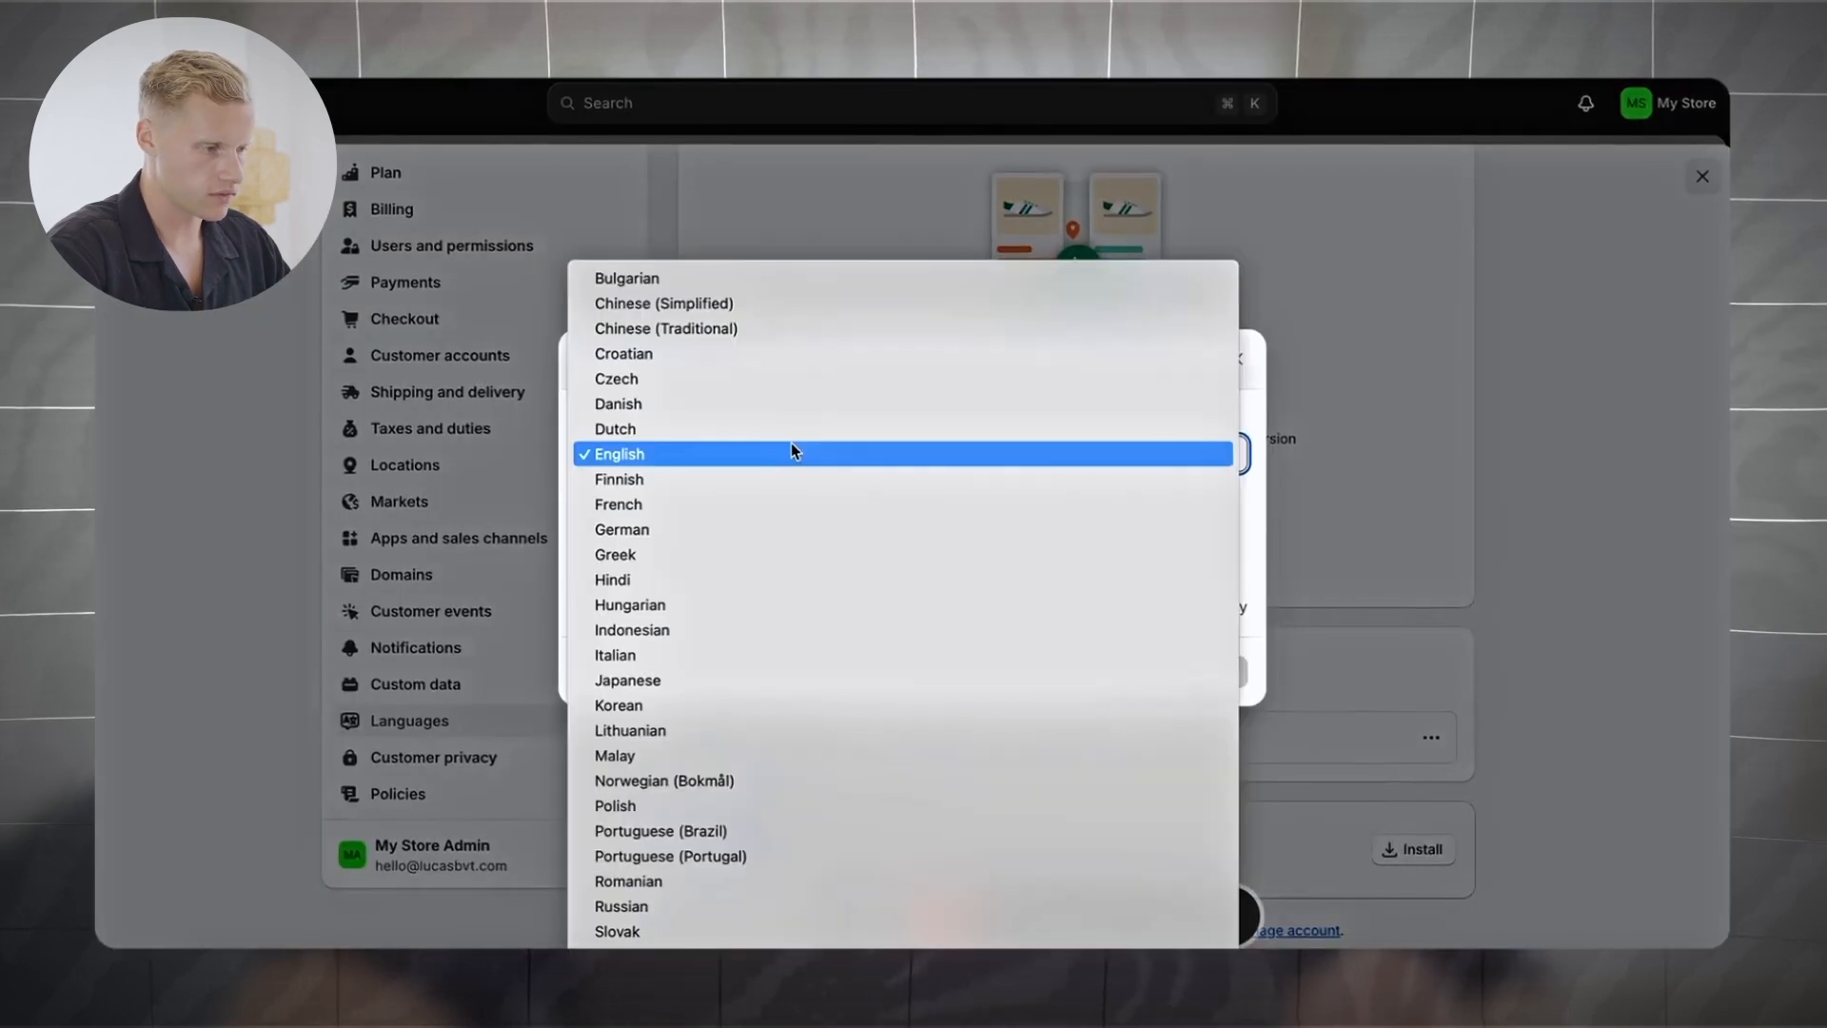
pyautogui.click(787, 510)
pyautogui.click(1218, 673)
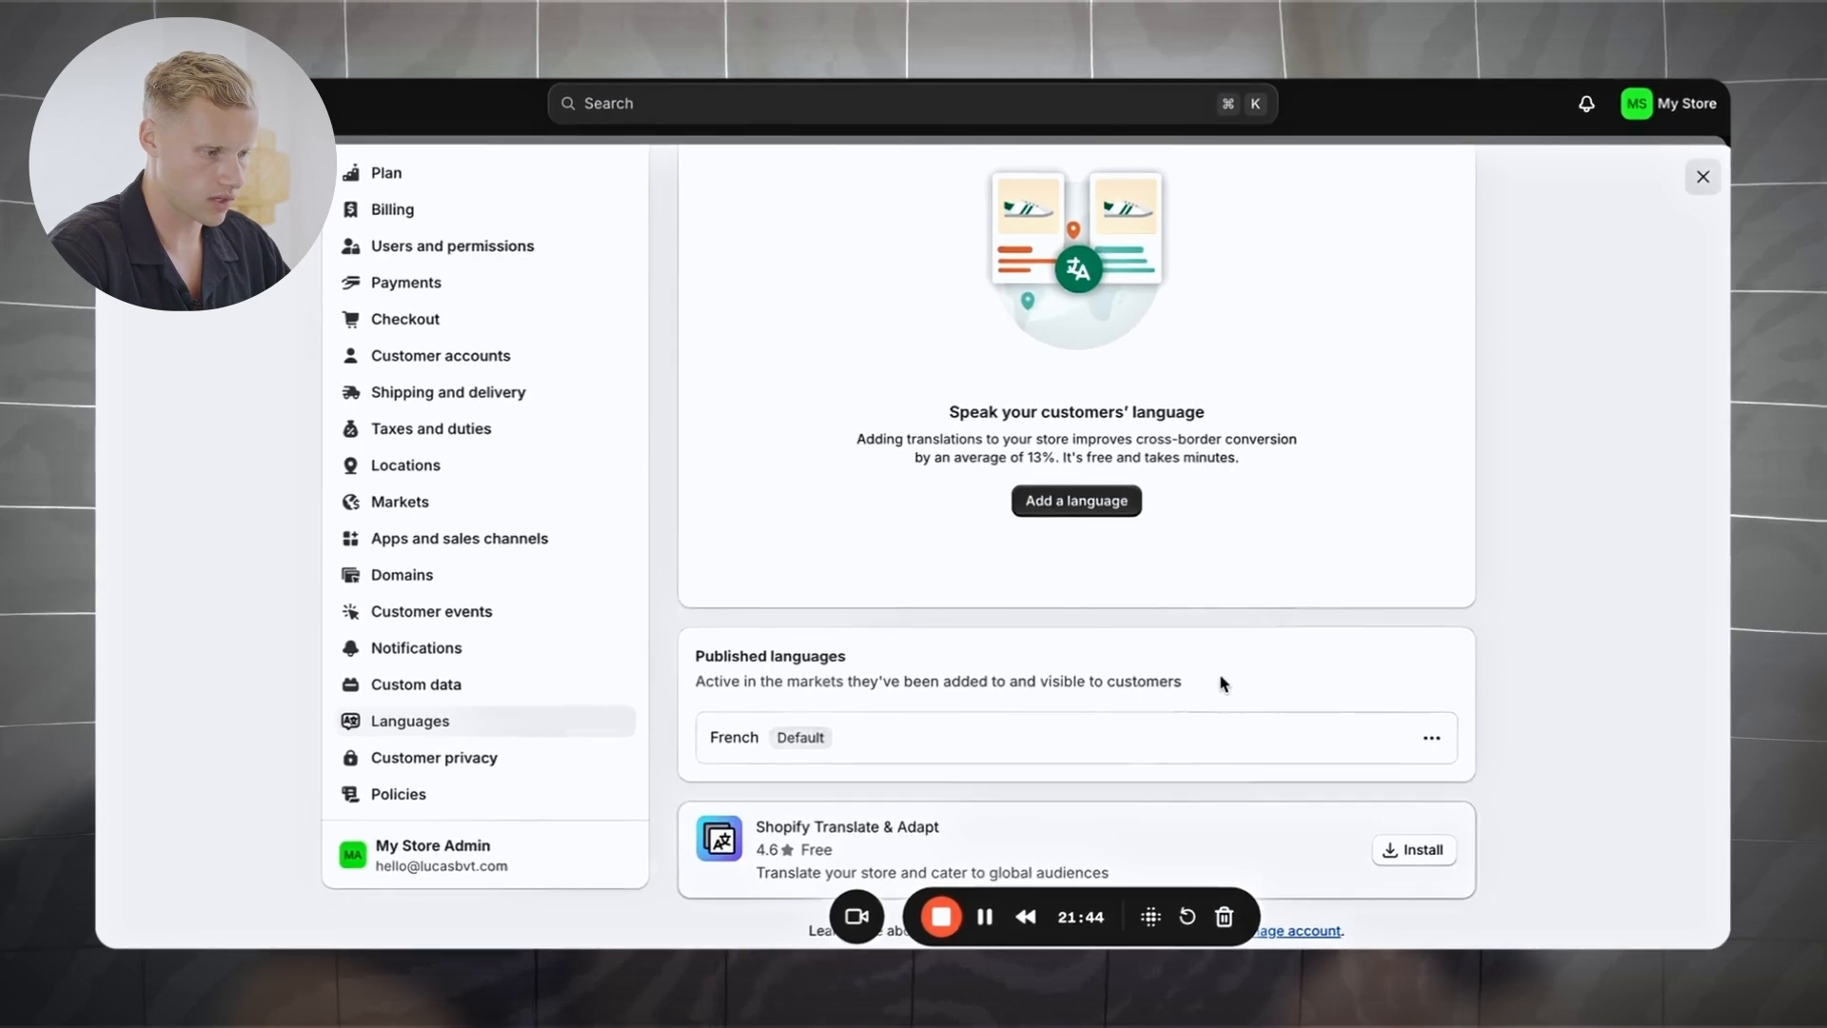
pyautogui.scroll(2, 1326, 666)
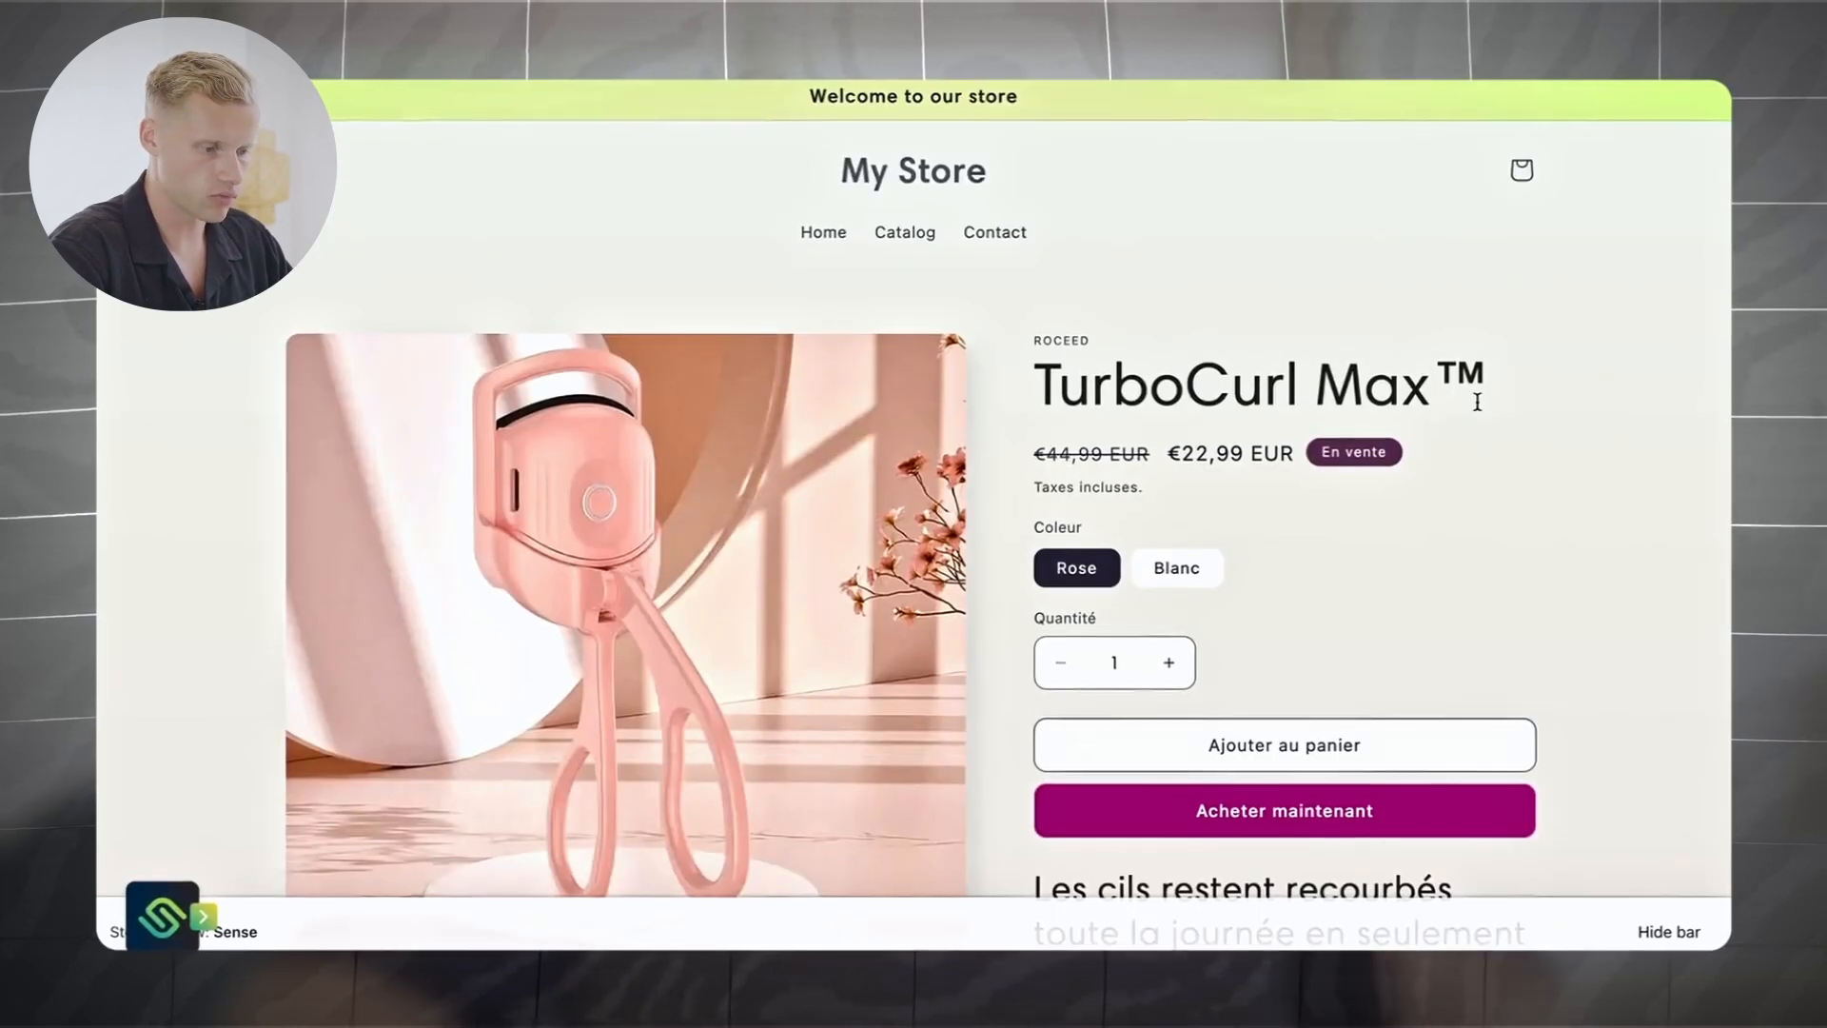
pyautogui.scroll(-3, 1306, 522)
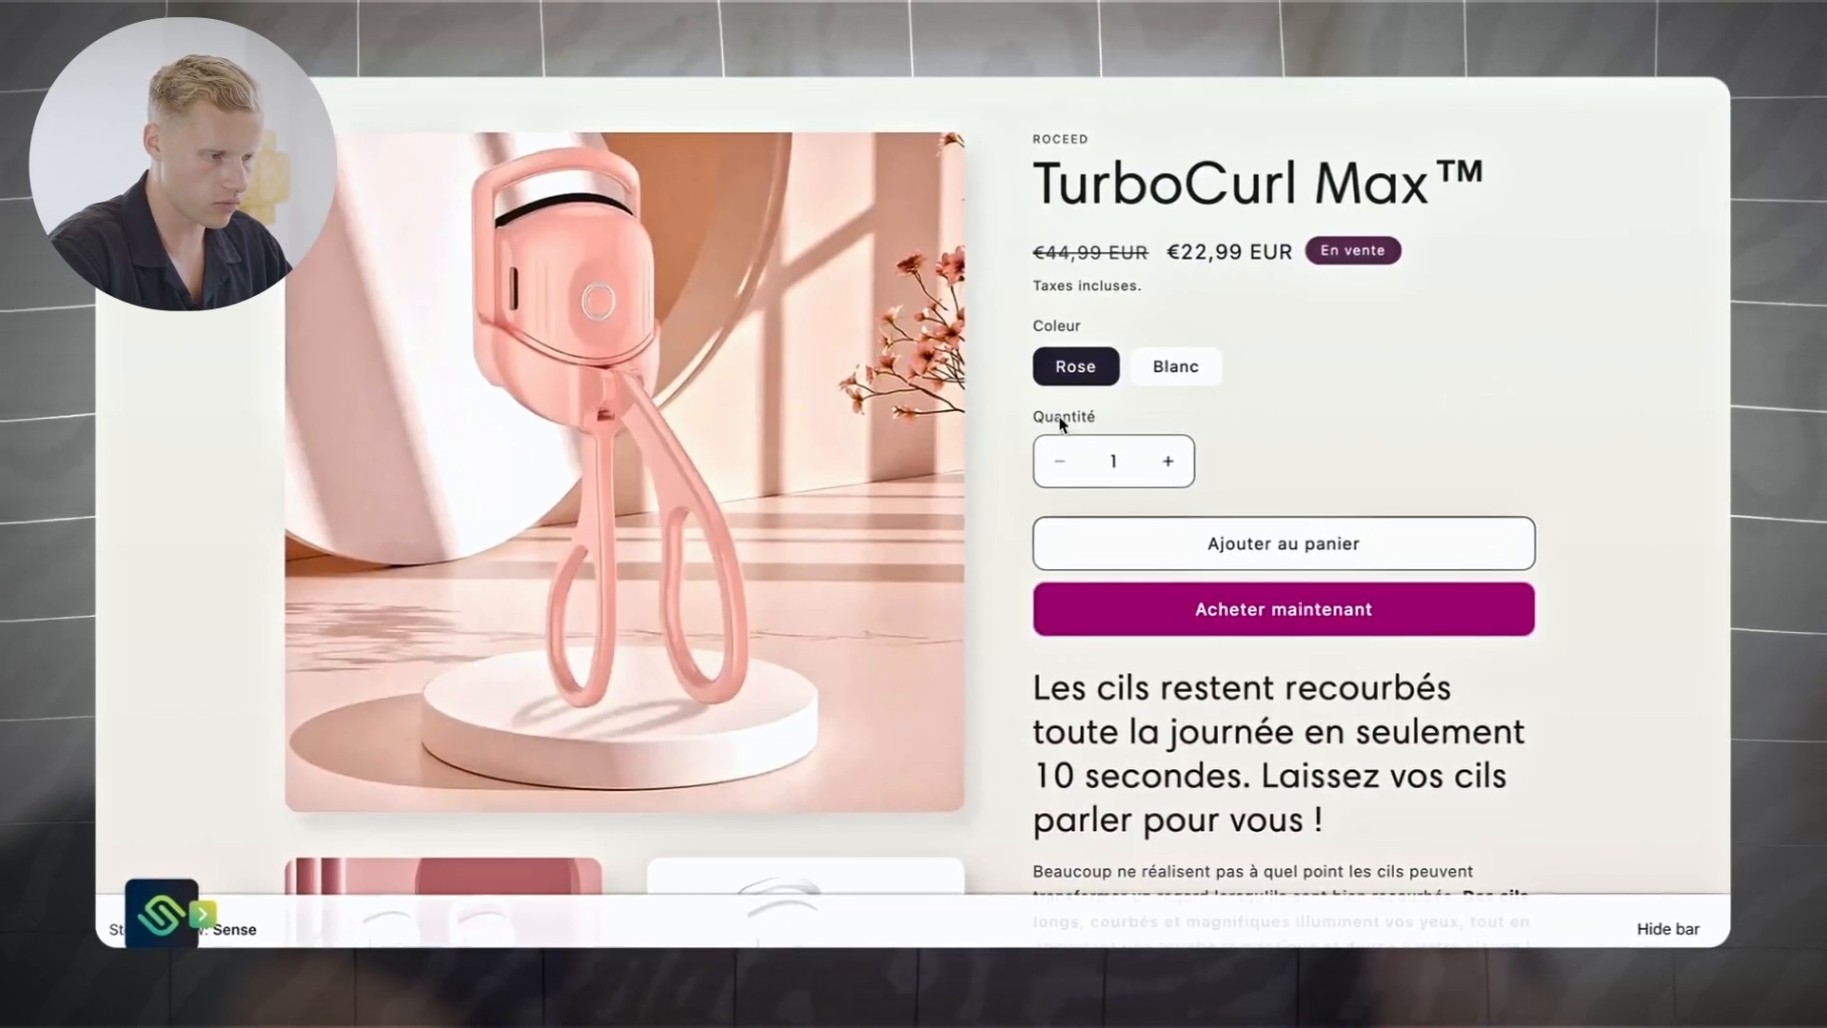
pyautogui.moveTo(1035, 417); pyautogui.dragTo(1098, 420)
pyautogui.click(1034, 321)
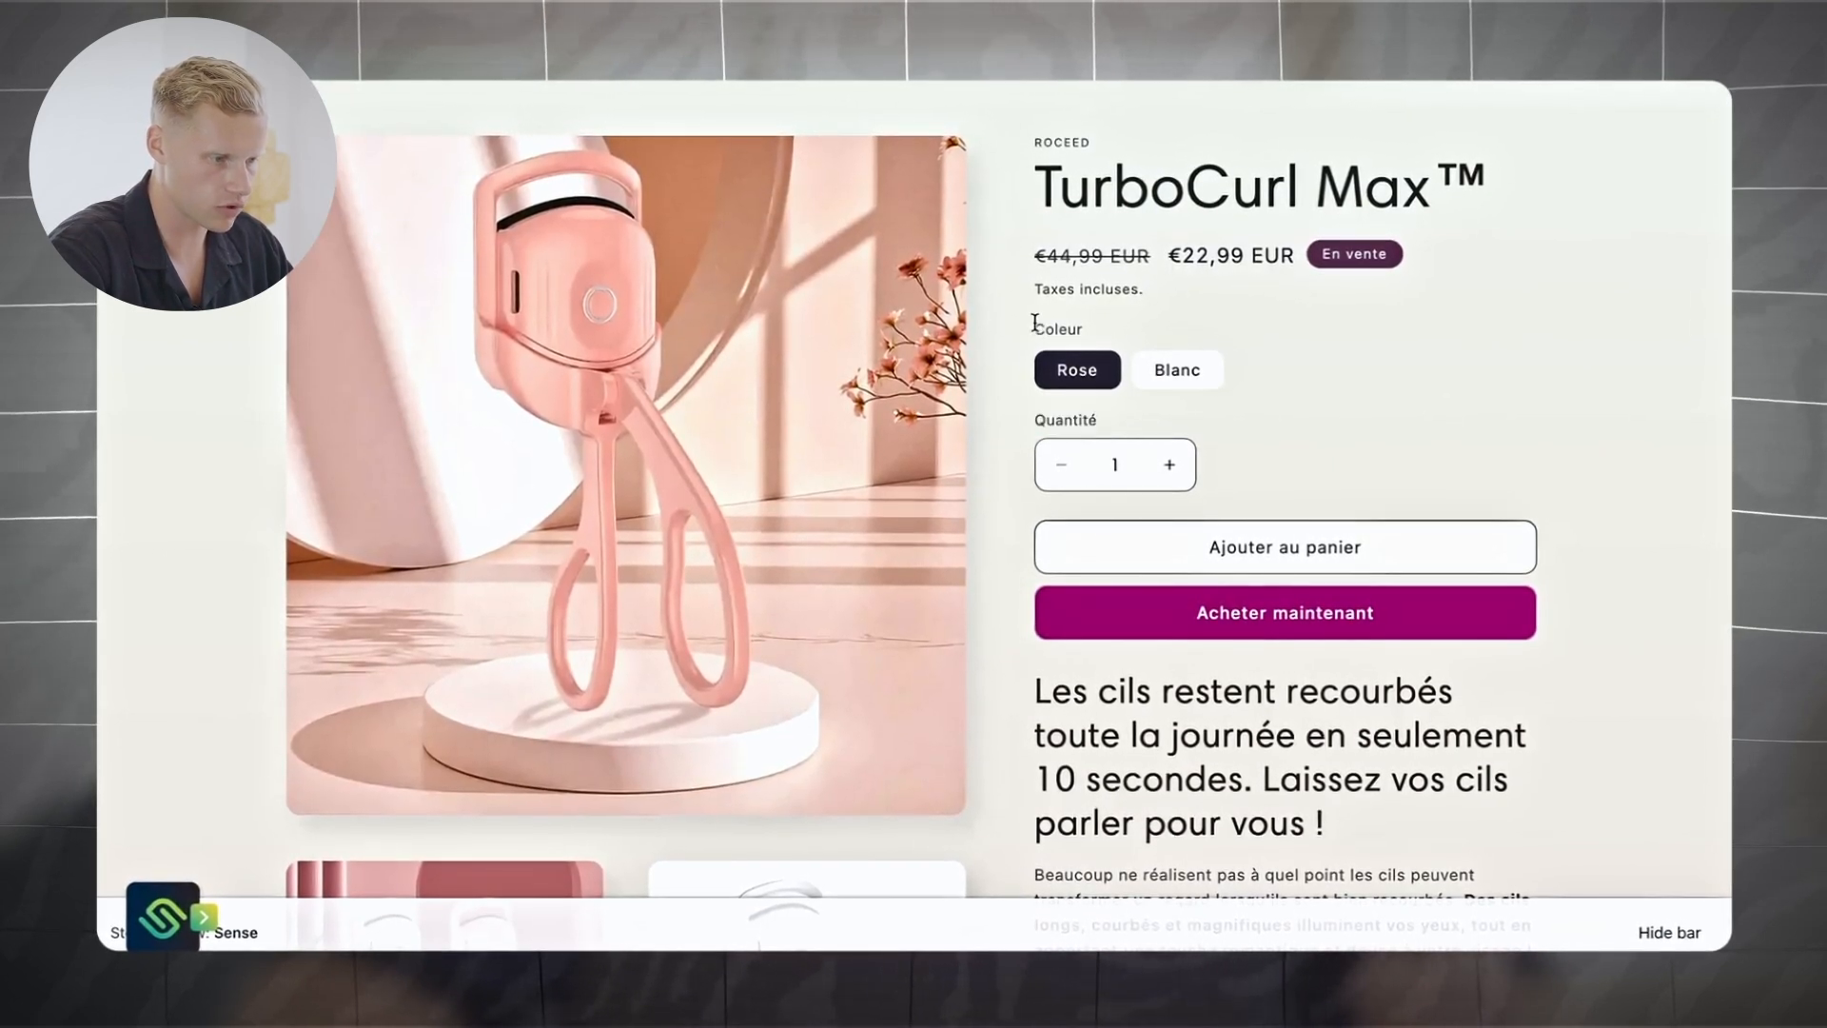
pyautogui.scroll(3, 1091, 329)
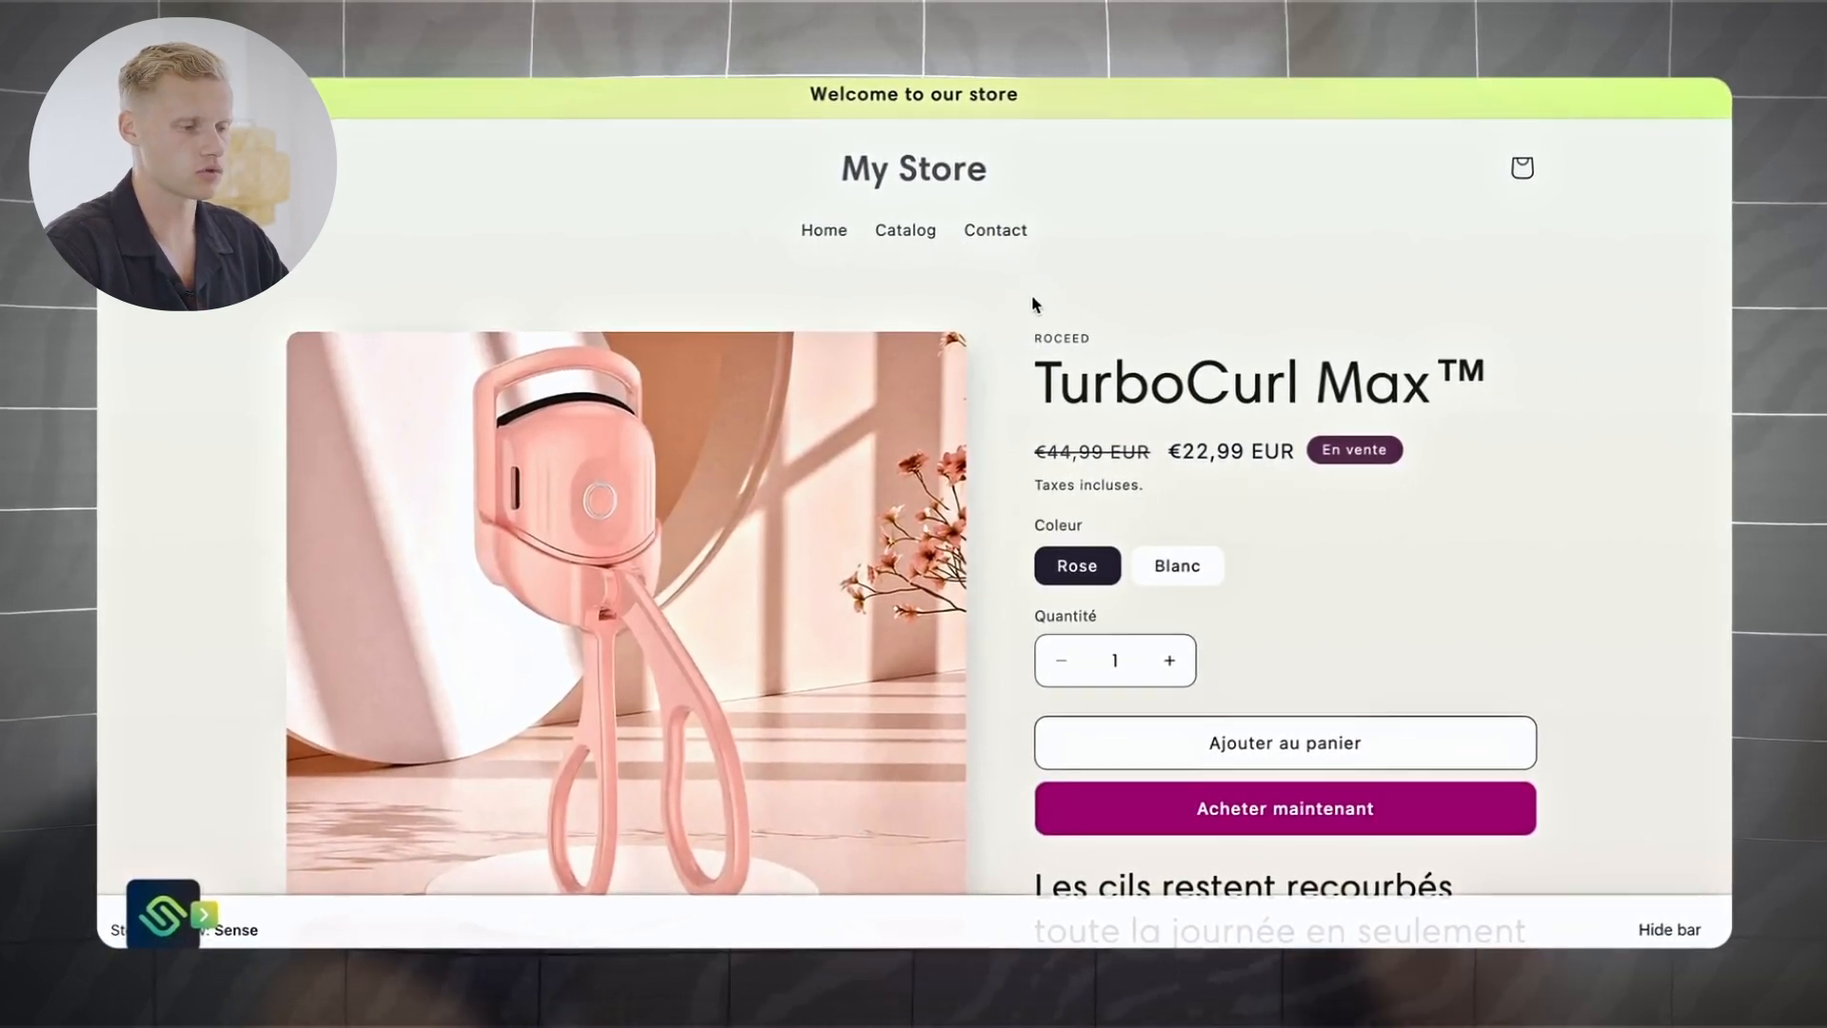
pyautogui.scroll(-8, 1316, 527)
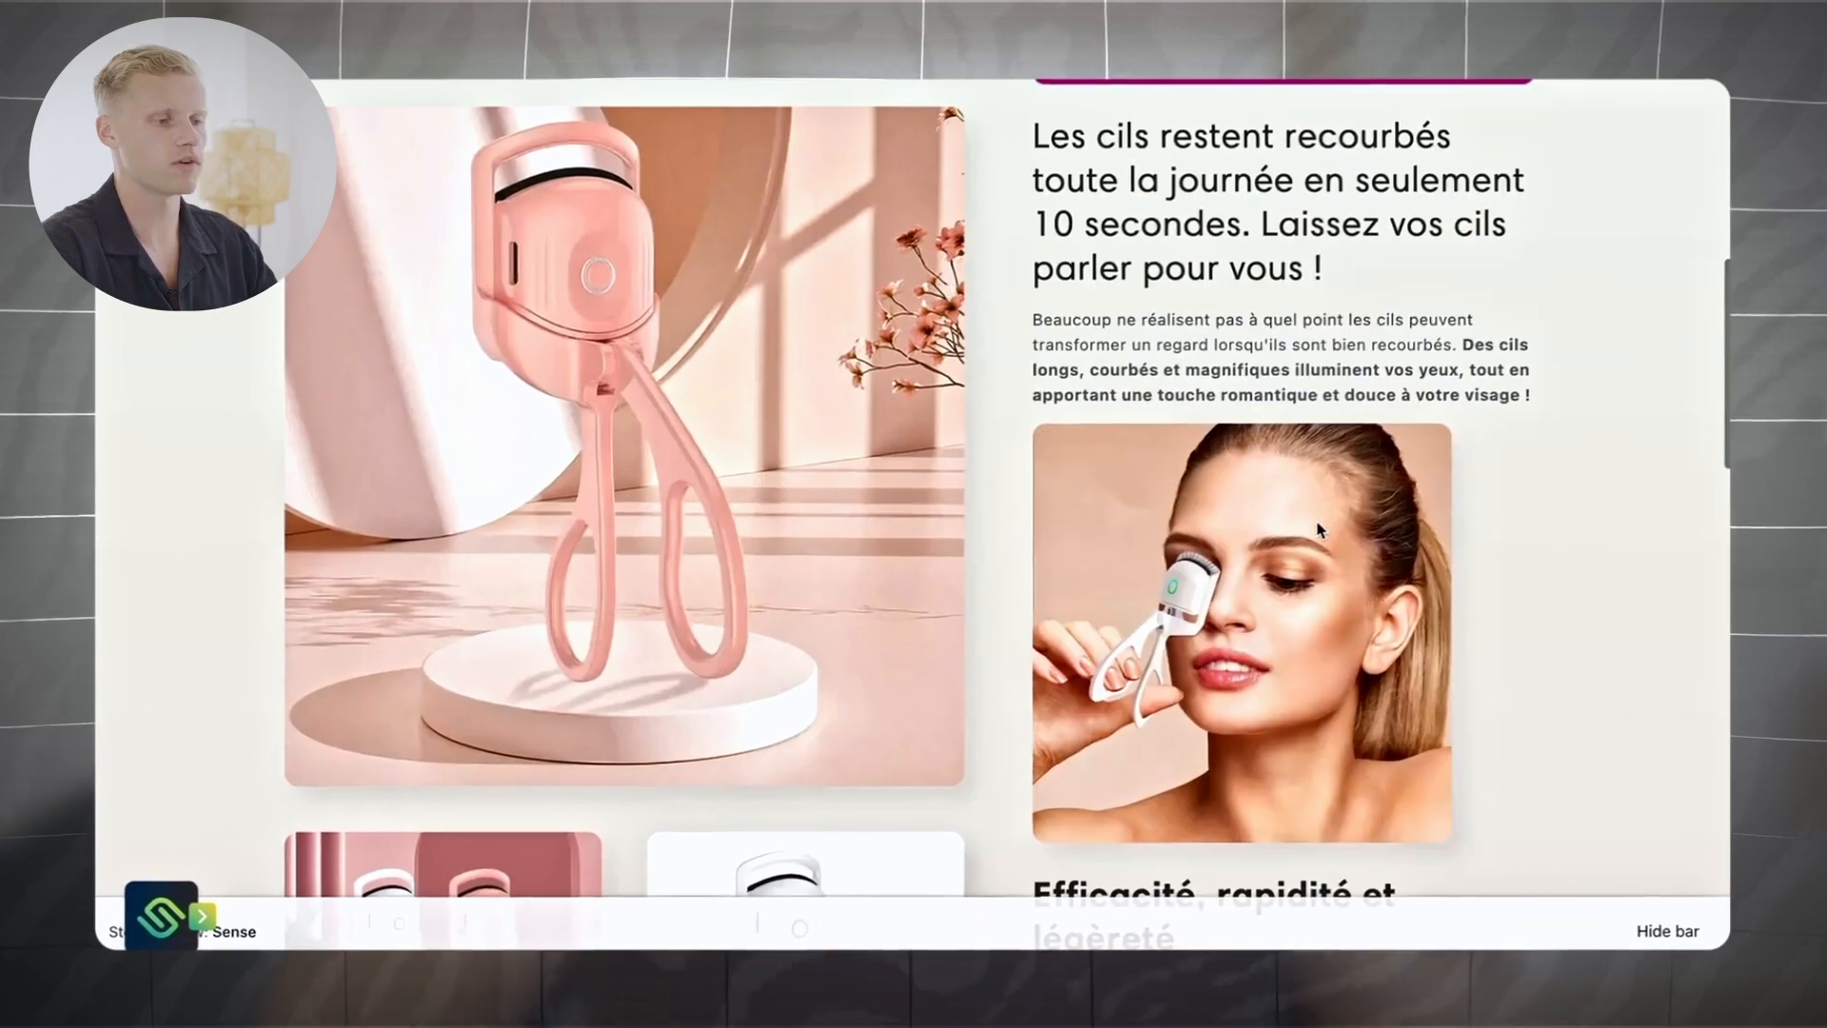
pyautogui.scroll(-15, 1317, 530)
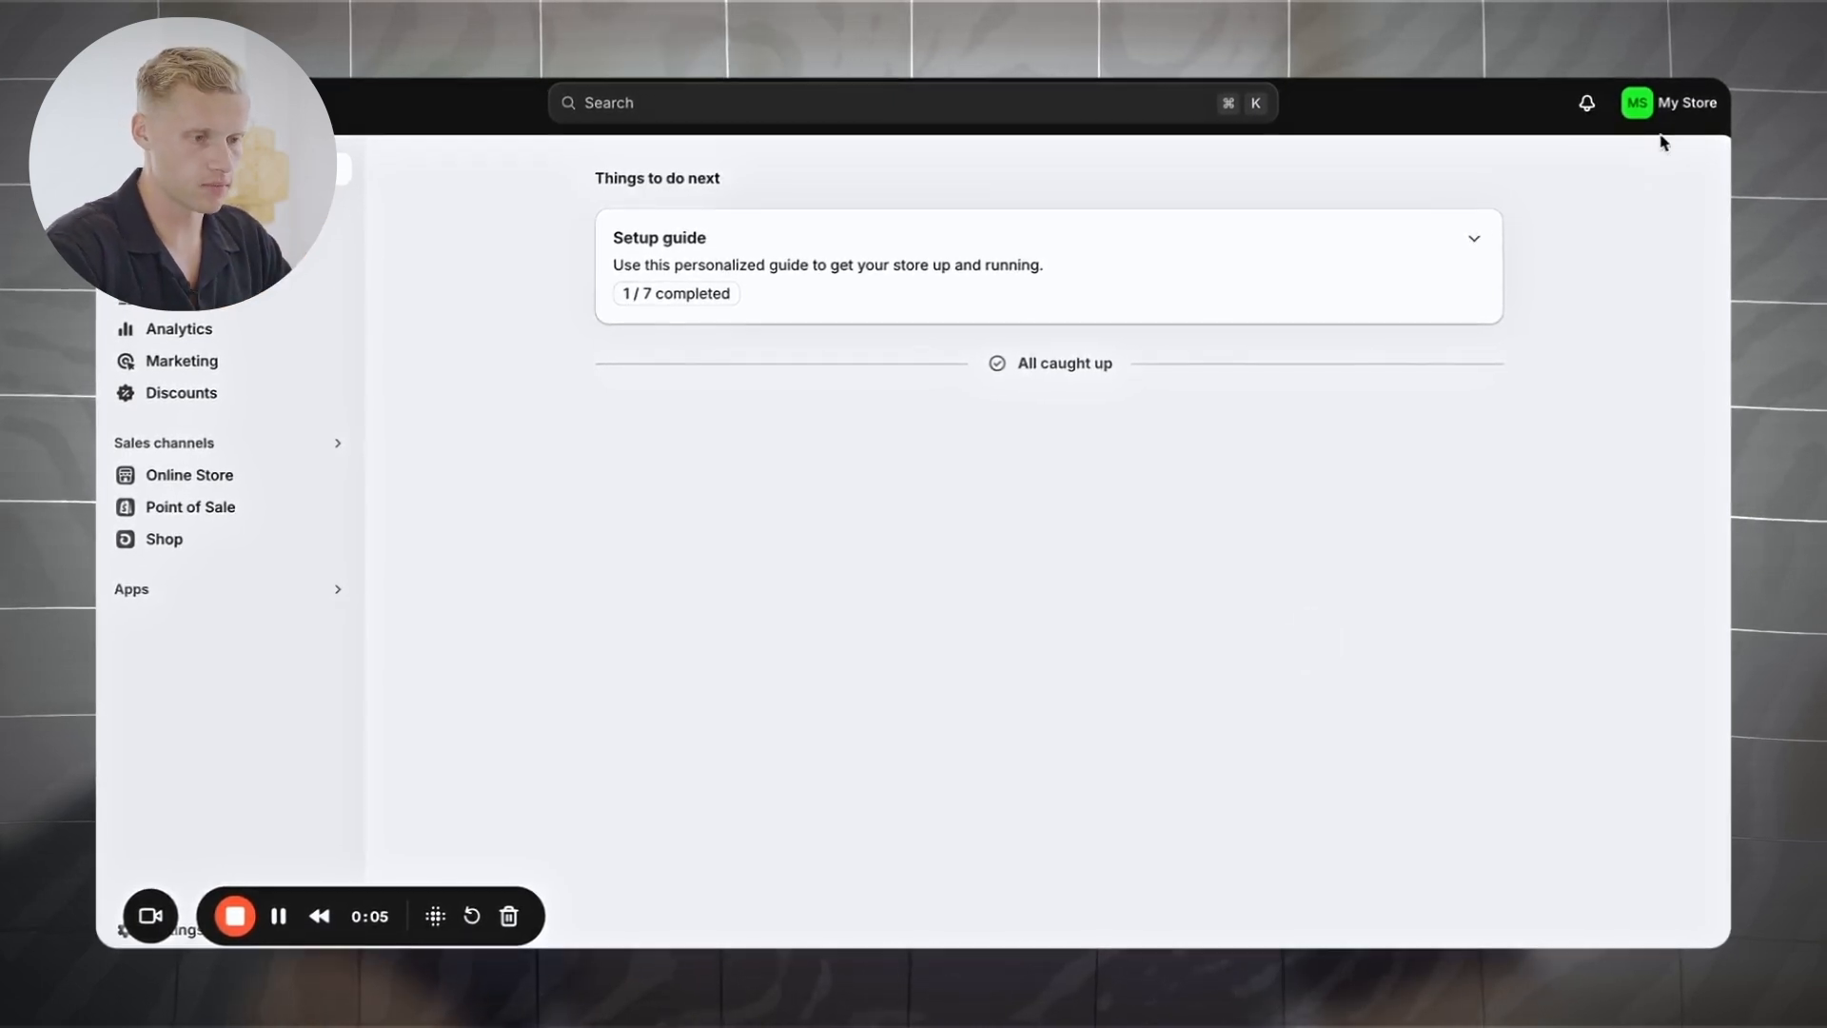
# Step: Under Manage account, change the preferred admin language to Français and save
pyautogui.click(1674, 109)
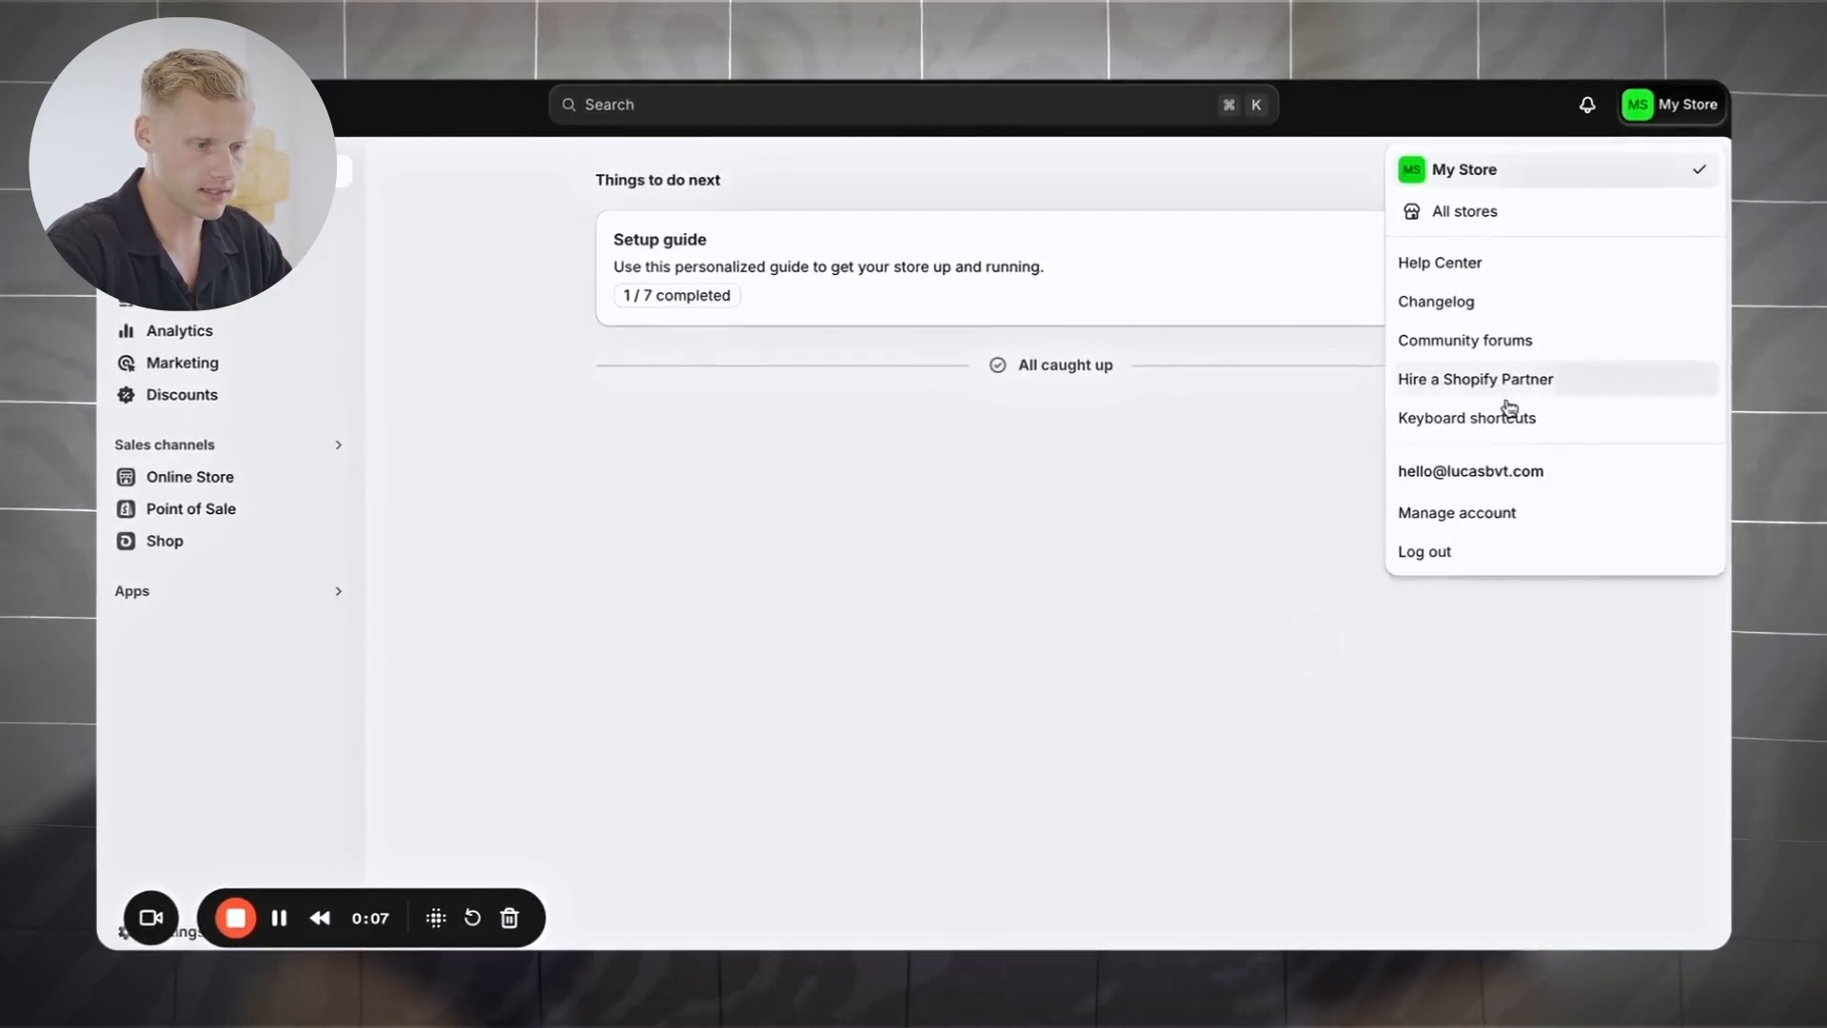
pyautogui.click(1490, 515)
pyautogui.scroll(-4, 1351, 511)
pyautogui.scroll(-5, 1351, 511)
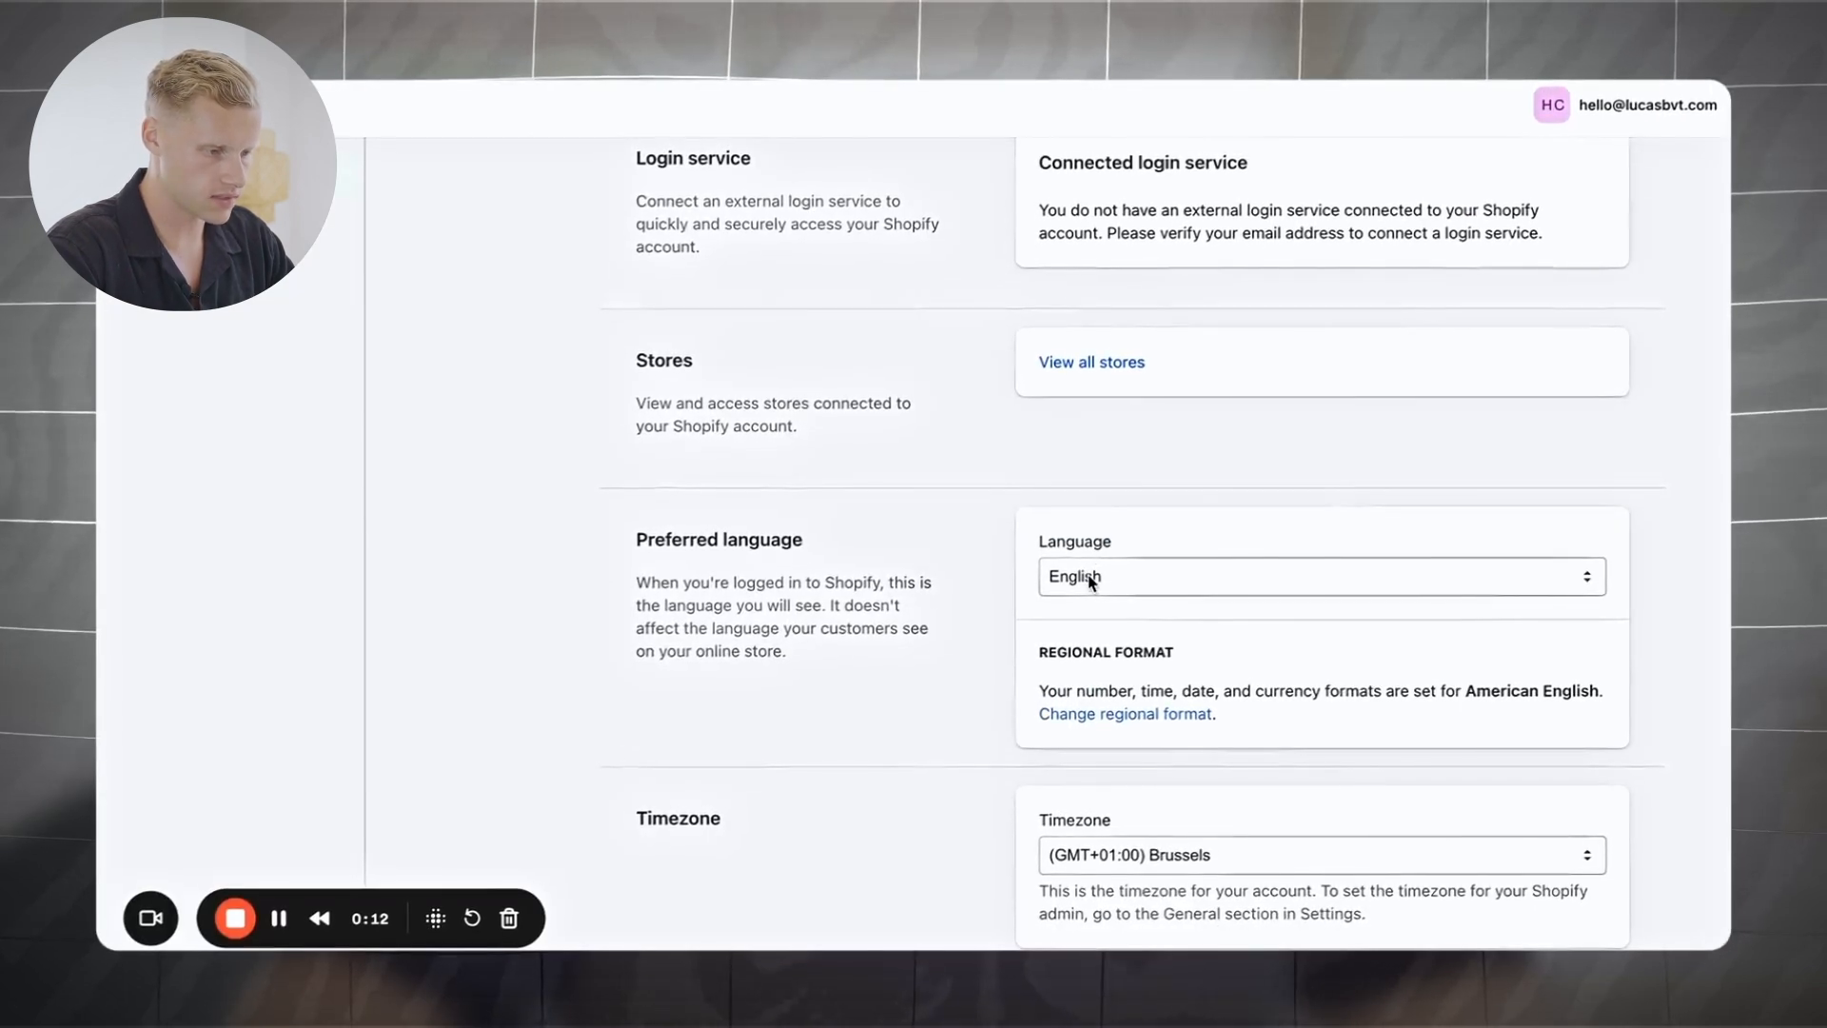
pyautogui.click(1085, 576)
pyautogui.click(1096, 630)
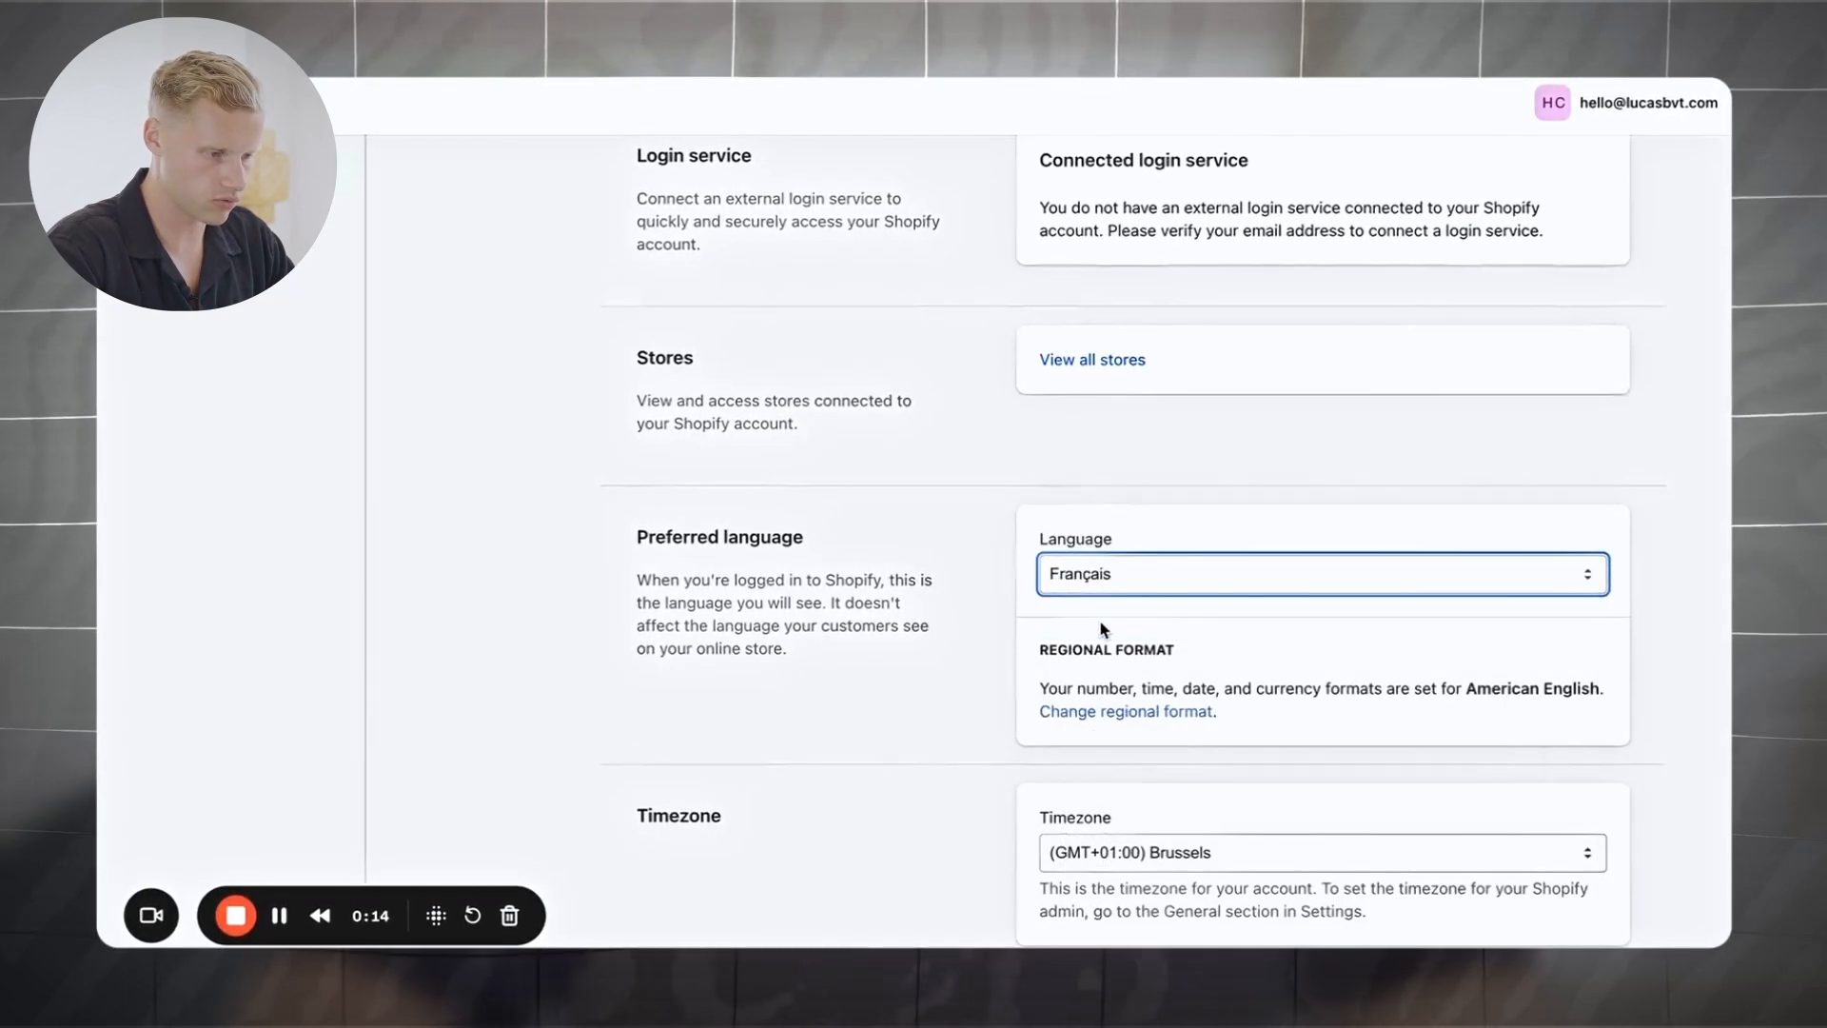
pyautogui.click(1548, 102)
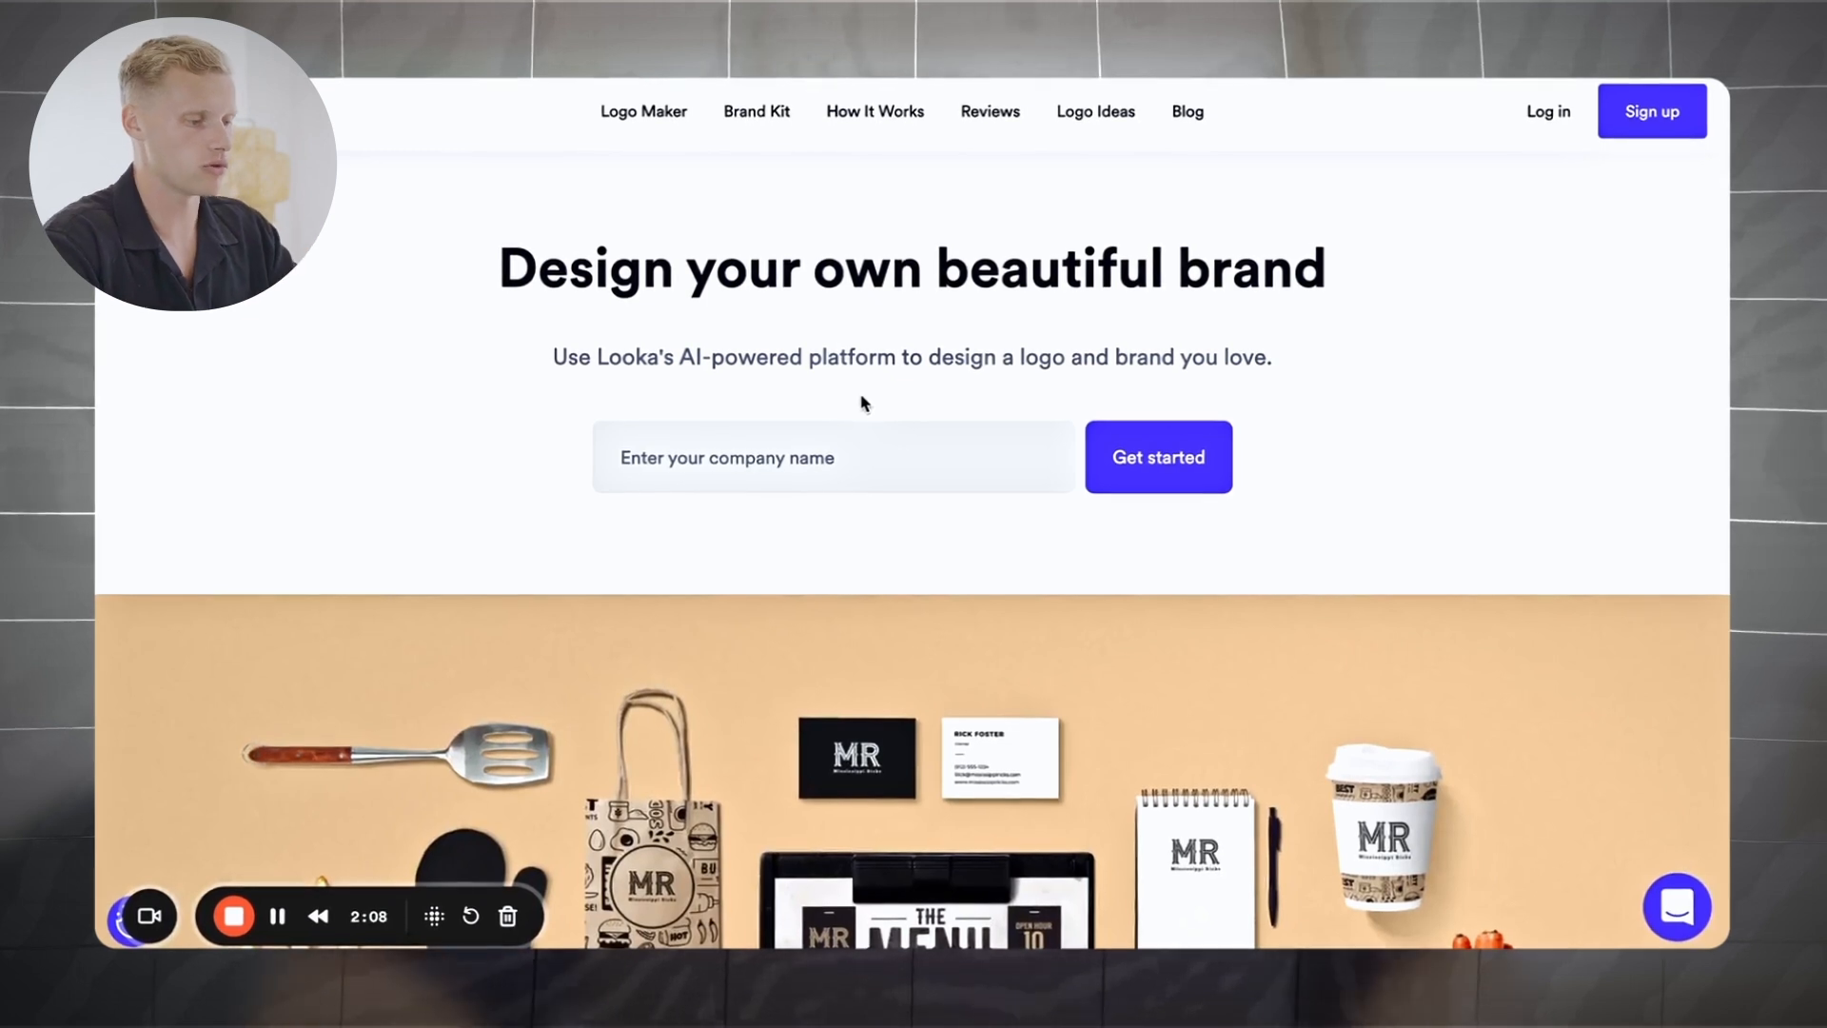
# Step: Enter the company name 'nubopop' and choose Beauty as the industry
pyautogui.click(831, 463)
pyautogui.write('n')
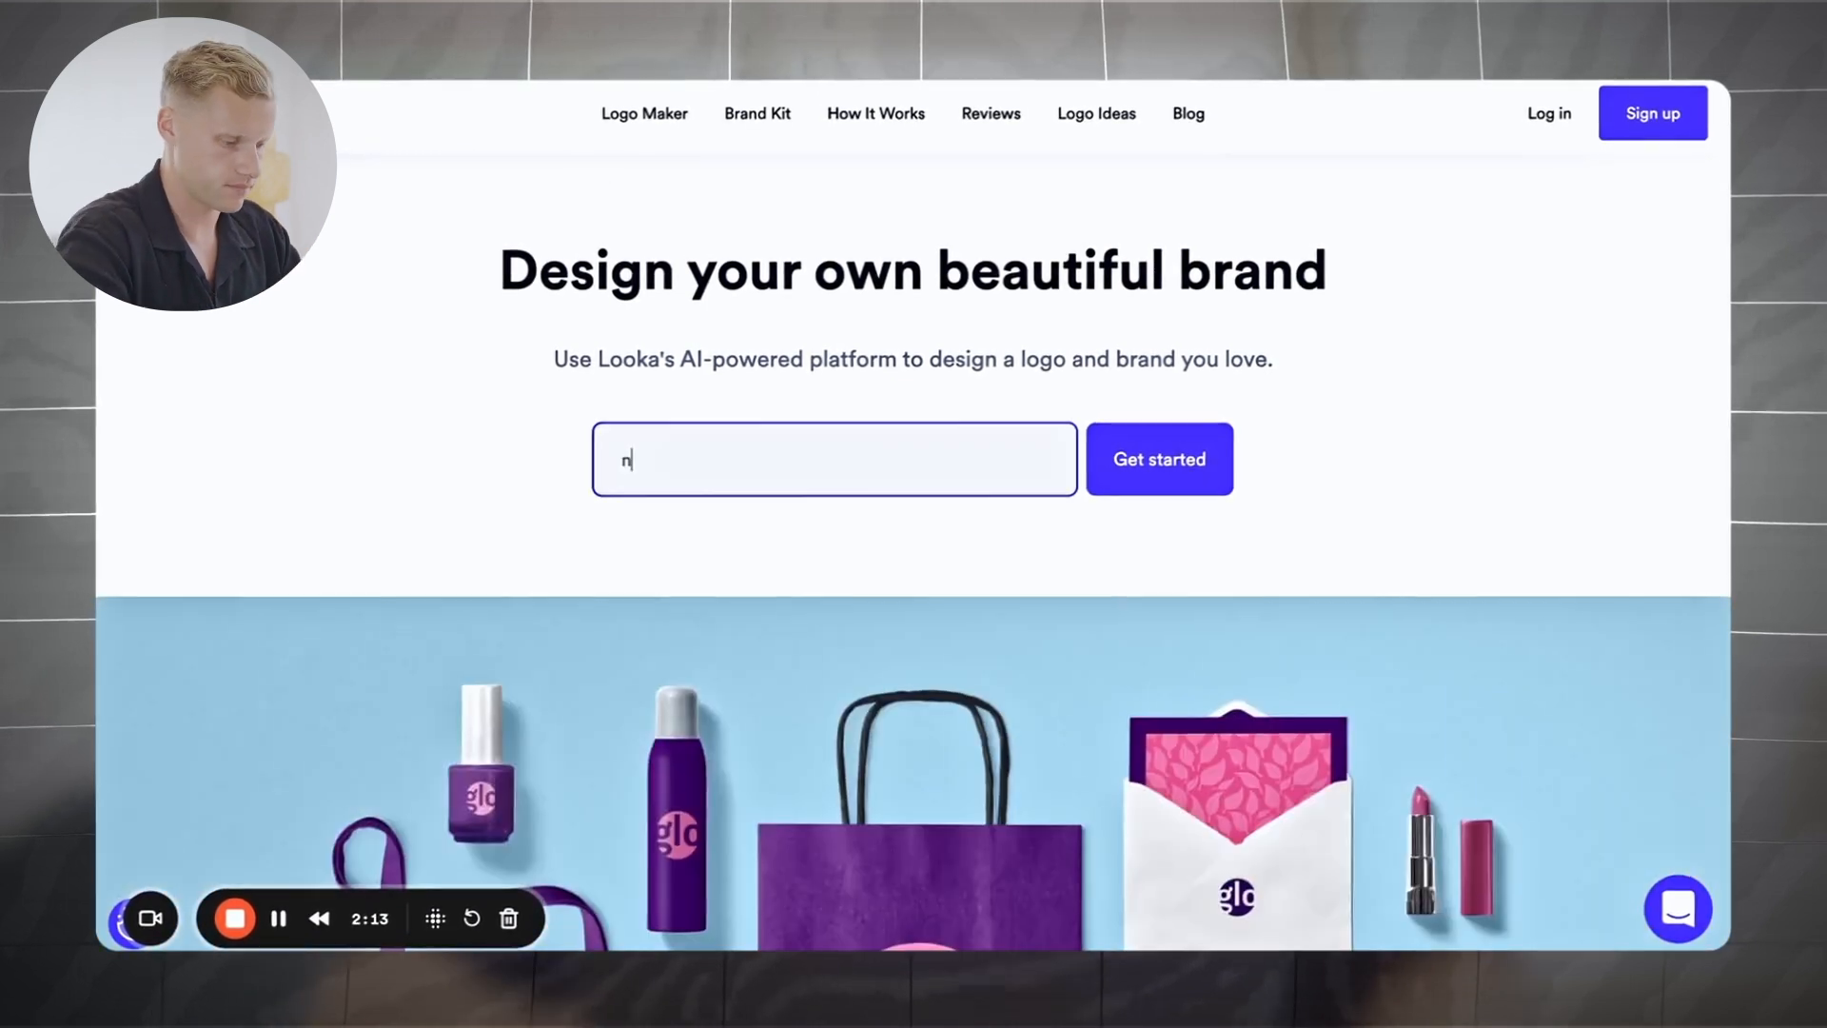
pyautogui.write('ubopop')
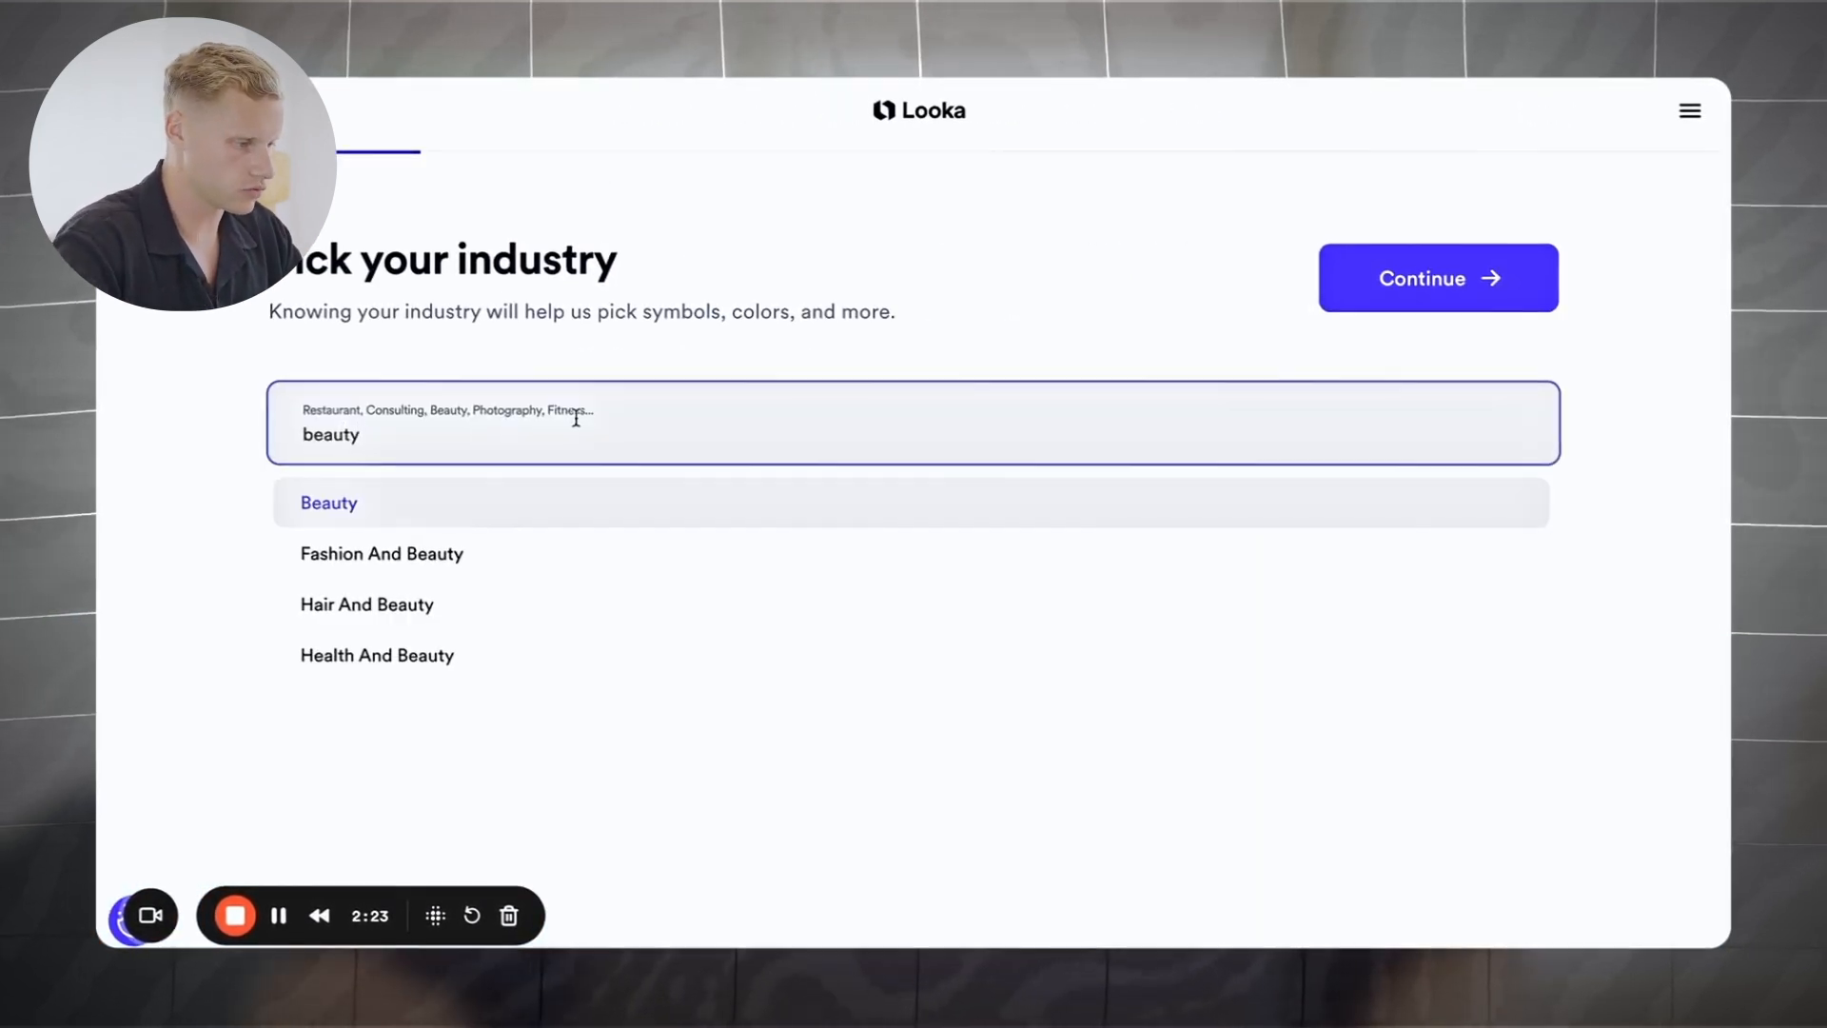
pyautogui.click(531, 524)
pyautogui.click(1434, 296)
# Step: Pick Circle Flow as the inspiring logo style
pyautogui.scroll(-2, 1653, 375)
pyautogui.scroll(-4, 1654, 374)
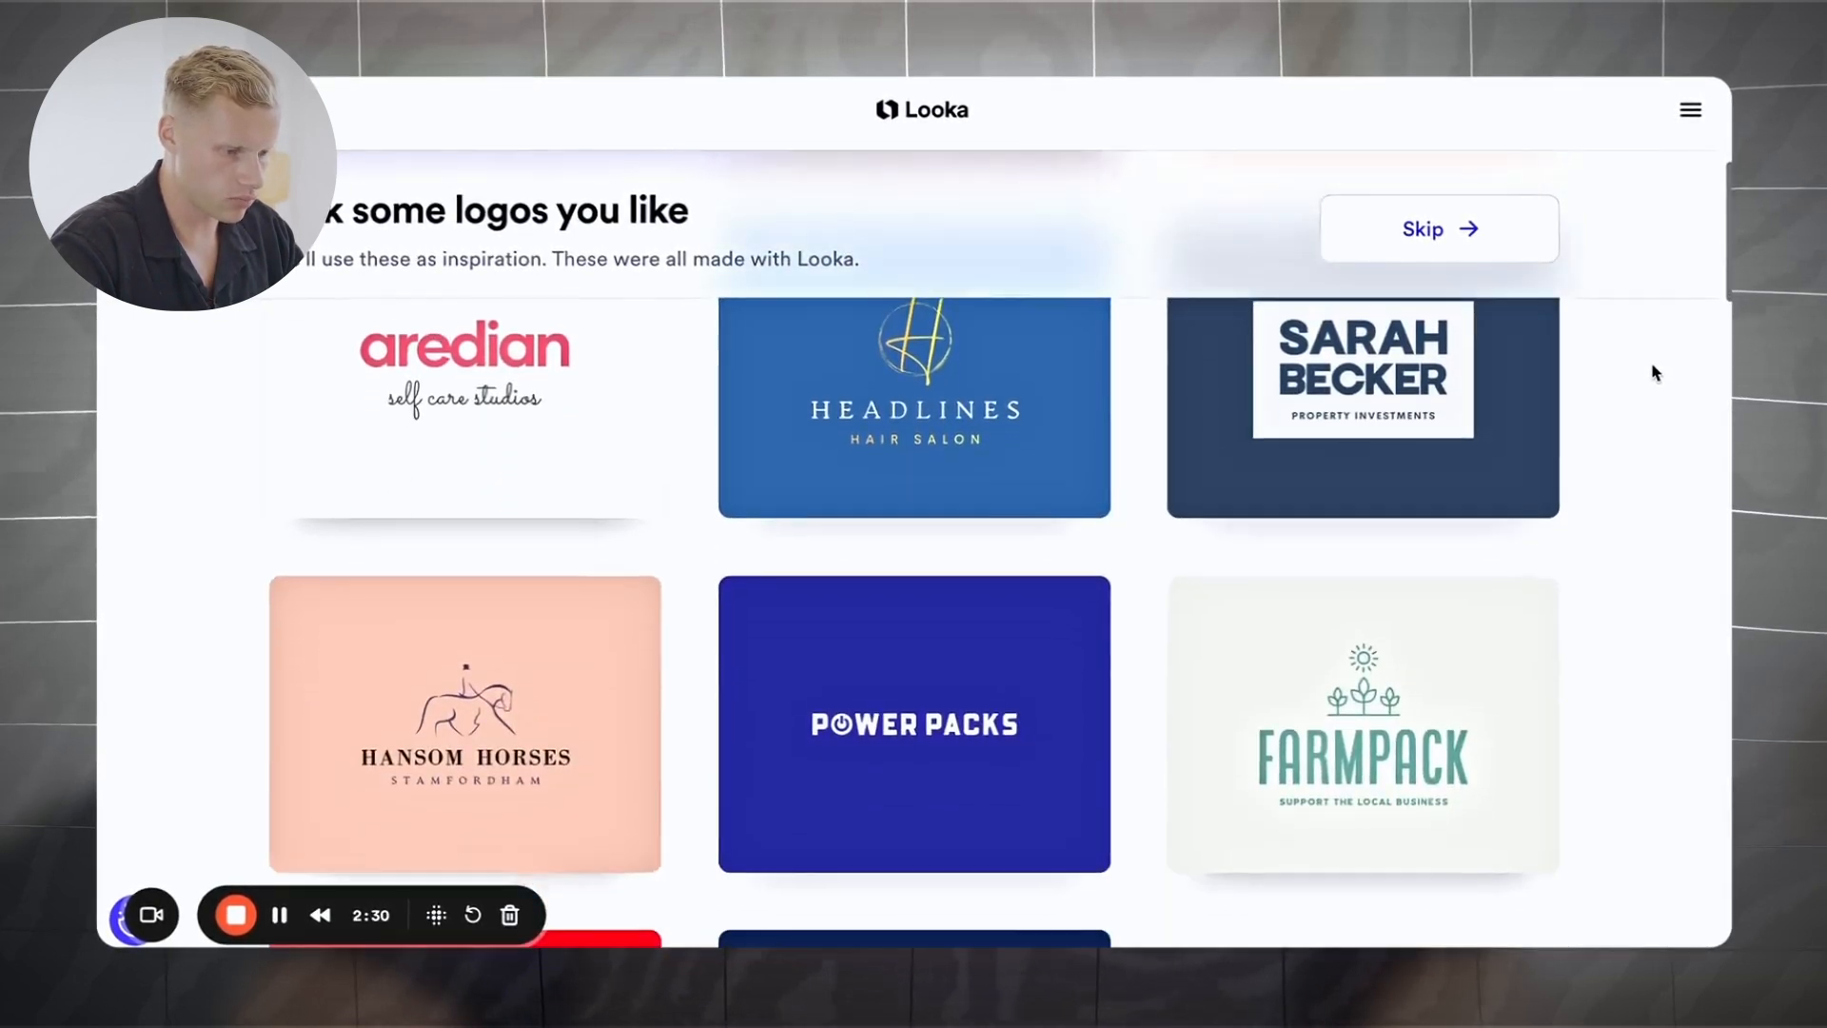
pyautogui.scroll(-6, 1653, 374)
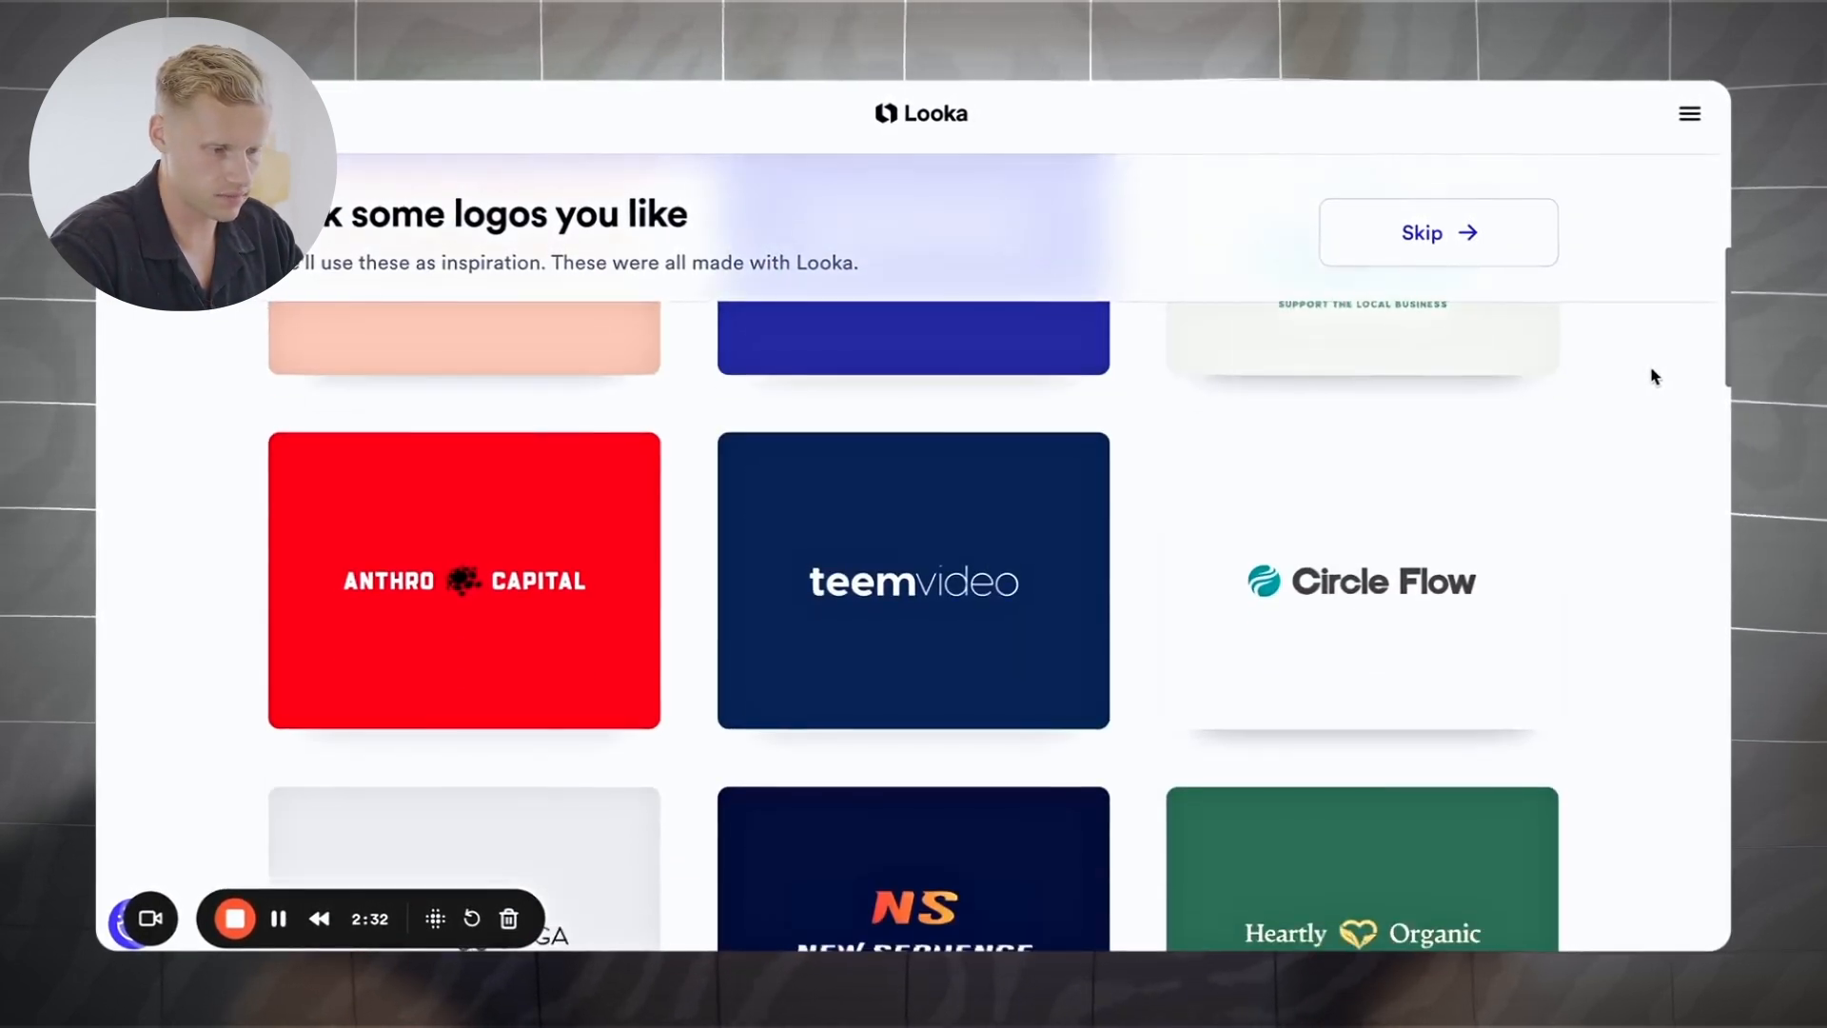
pyautogui.scroll(-1, 1654, 375)
pyautogui.click(1338, 510)
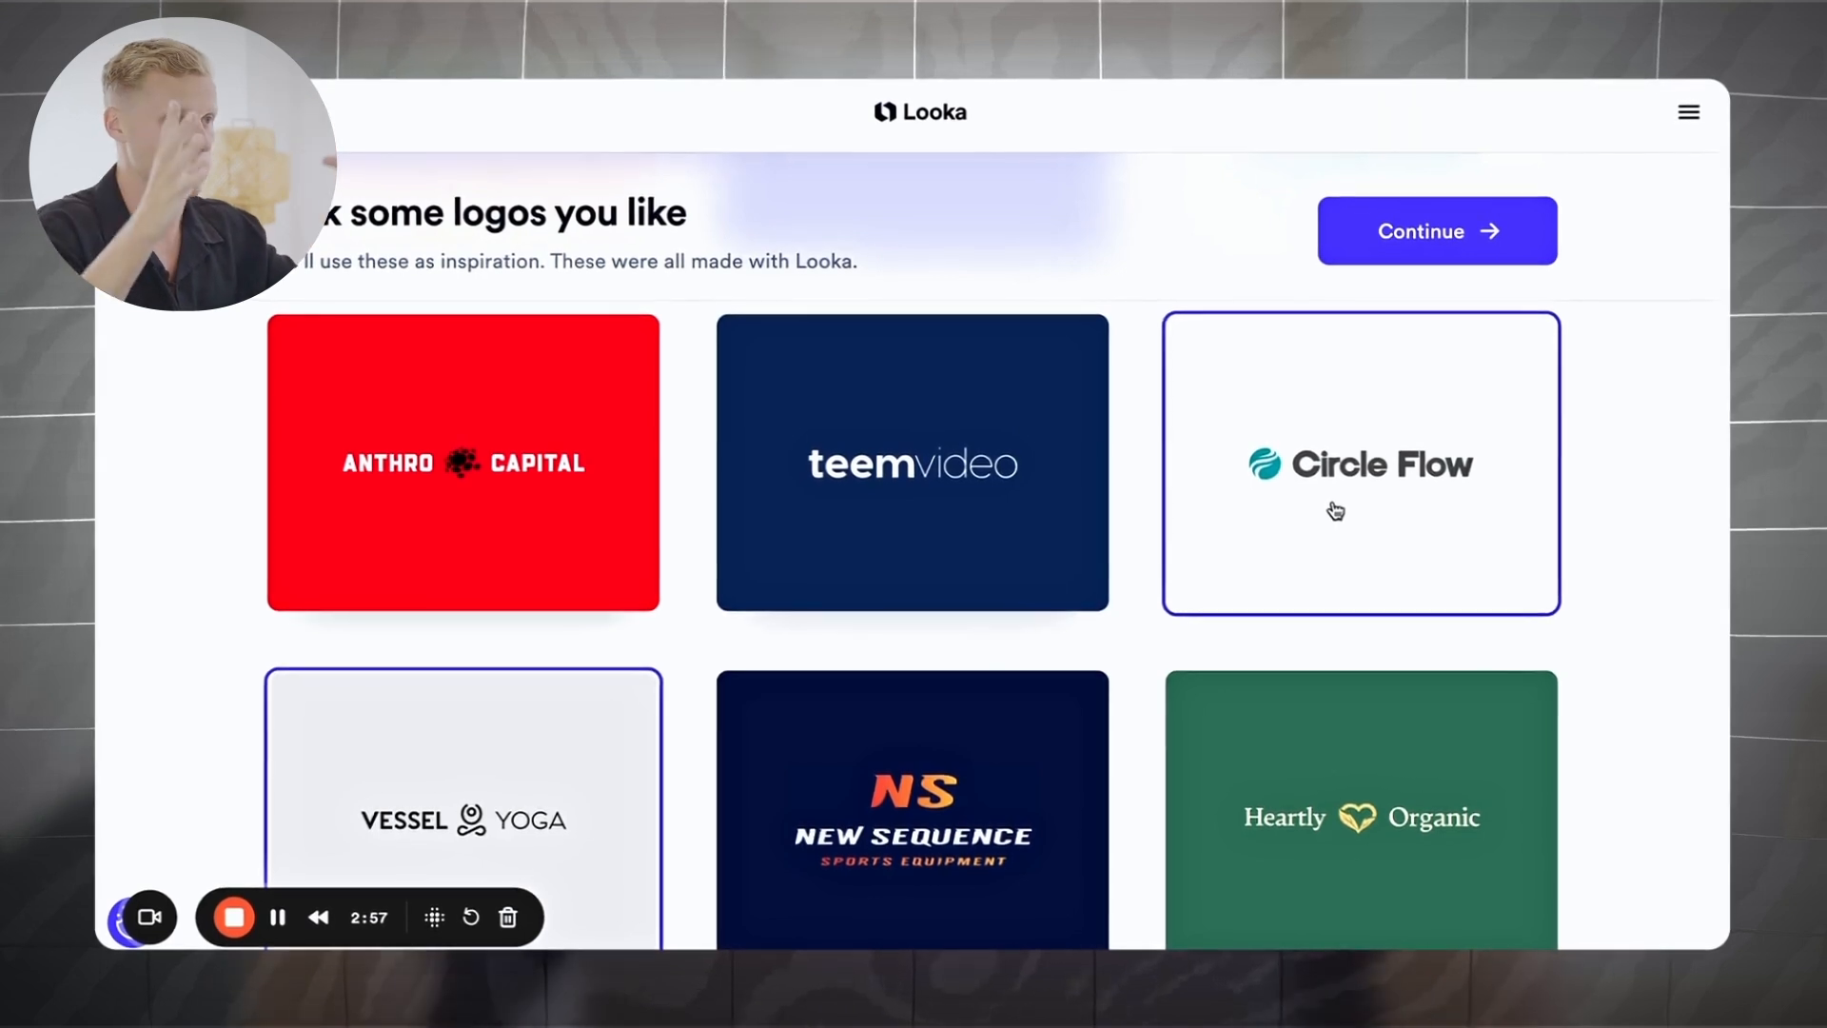
pyautogui.click(1436, 228)
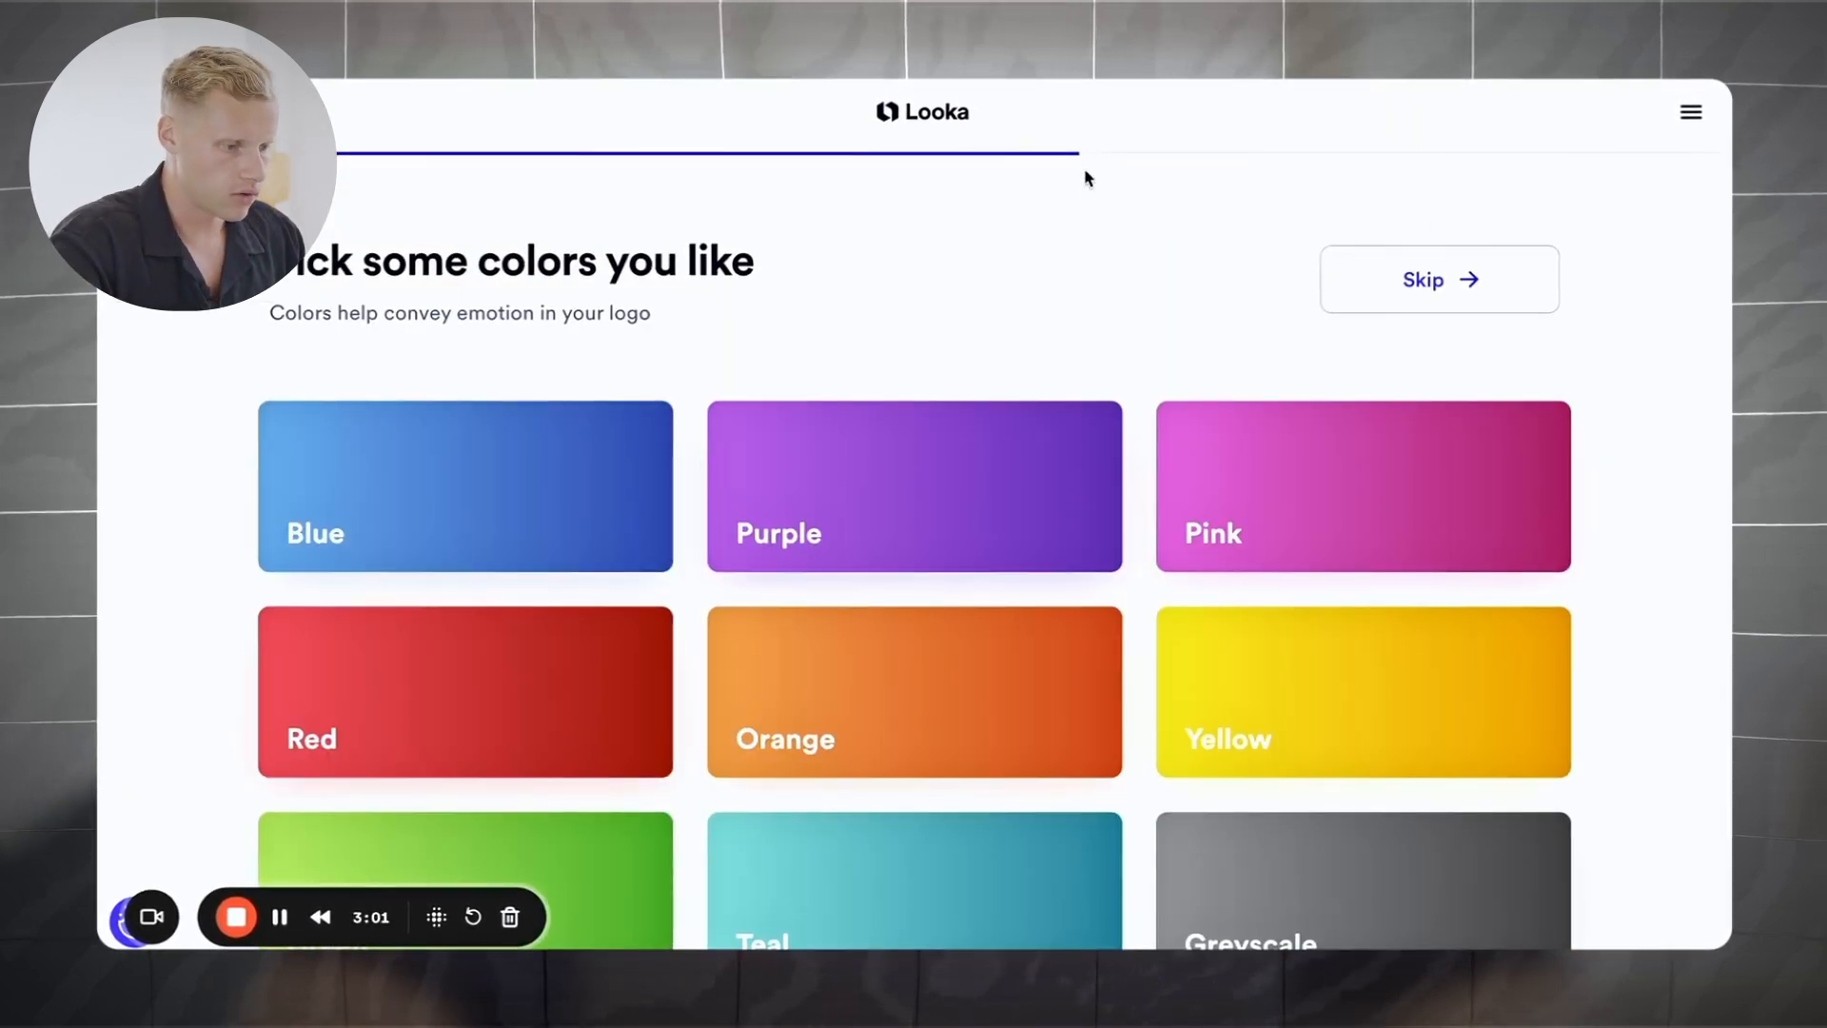
# Step: Choose pink as the liked colour and confirm the name nubopop
pyautogui.scroll(-3, 834, 501)
pyautogui.scroll(3, 831, 498)
pyautogui.click(1260, 525)
pyautogui.click(1427, 278)
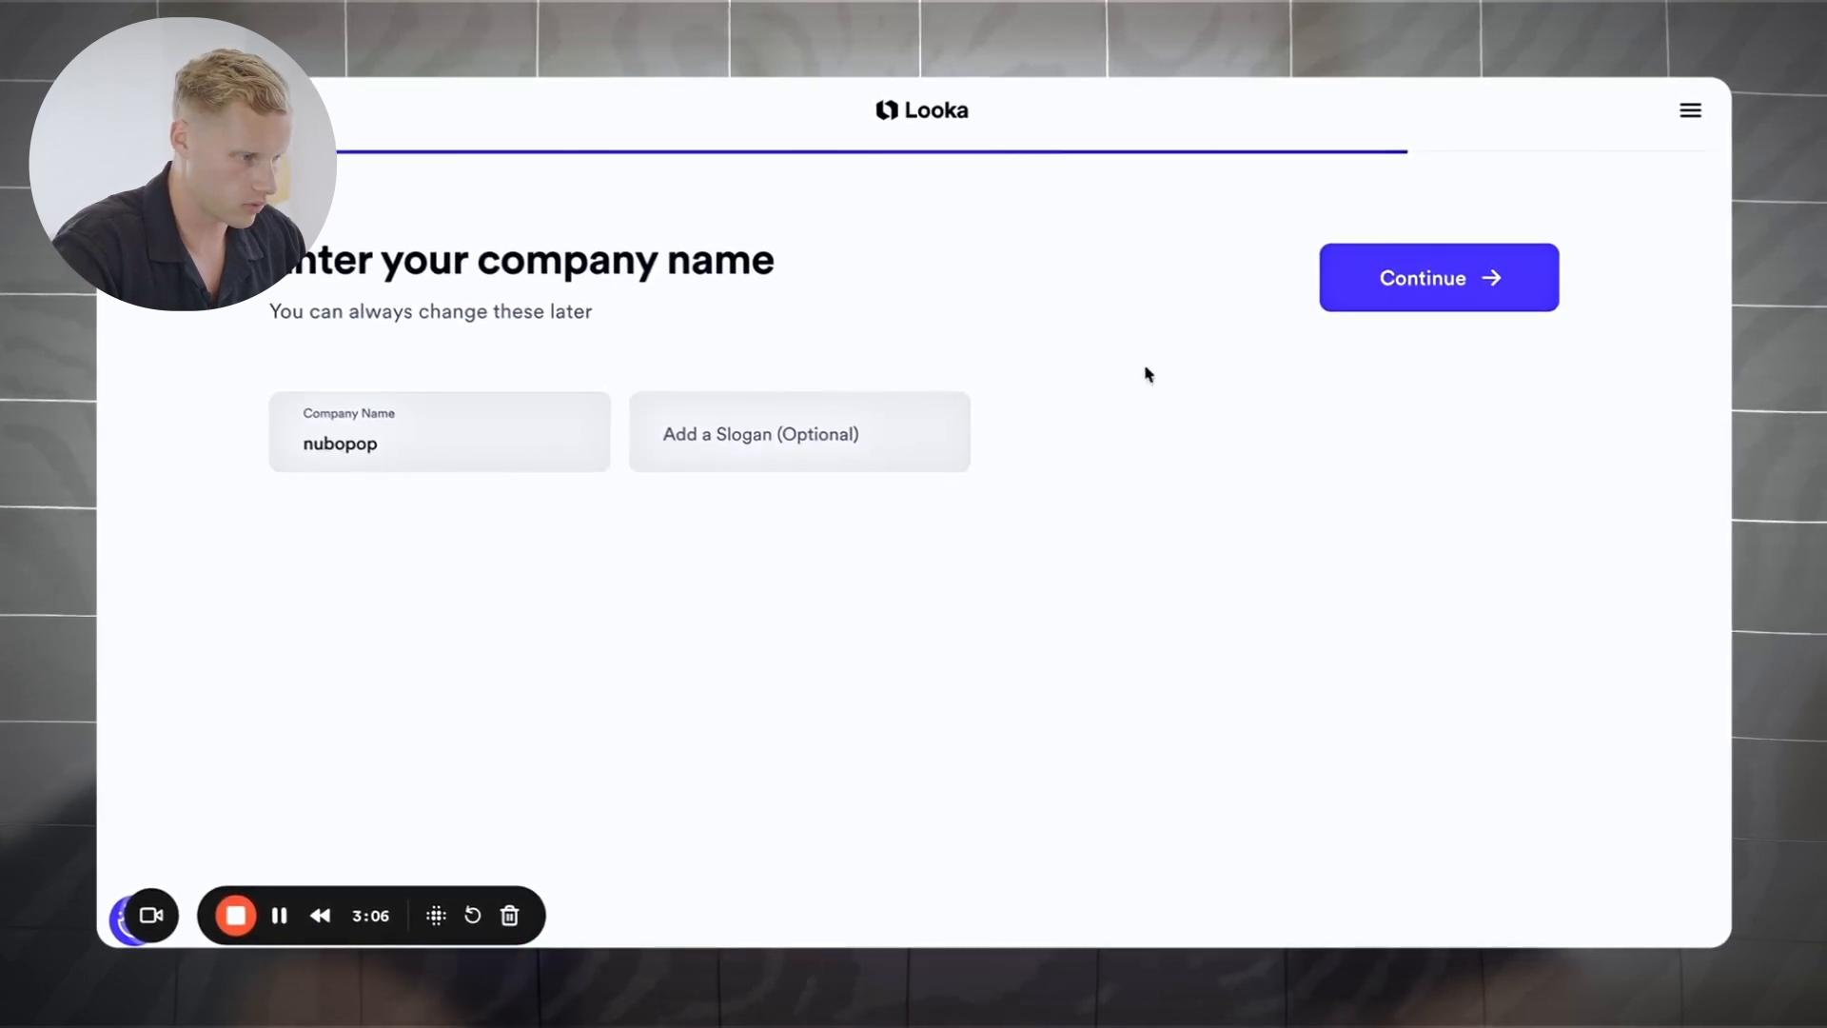
pyautogui.click(1459, 277)
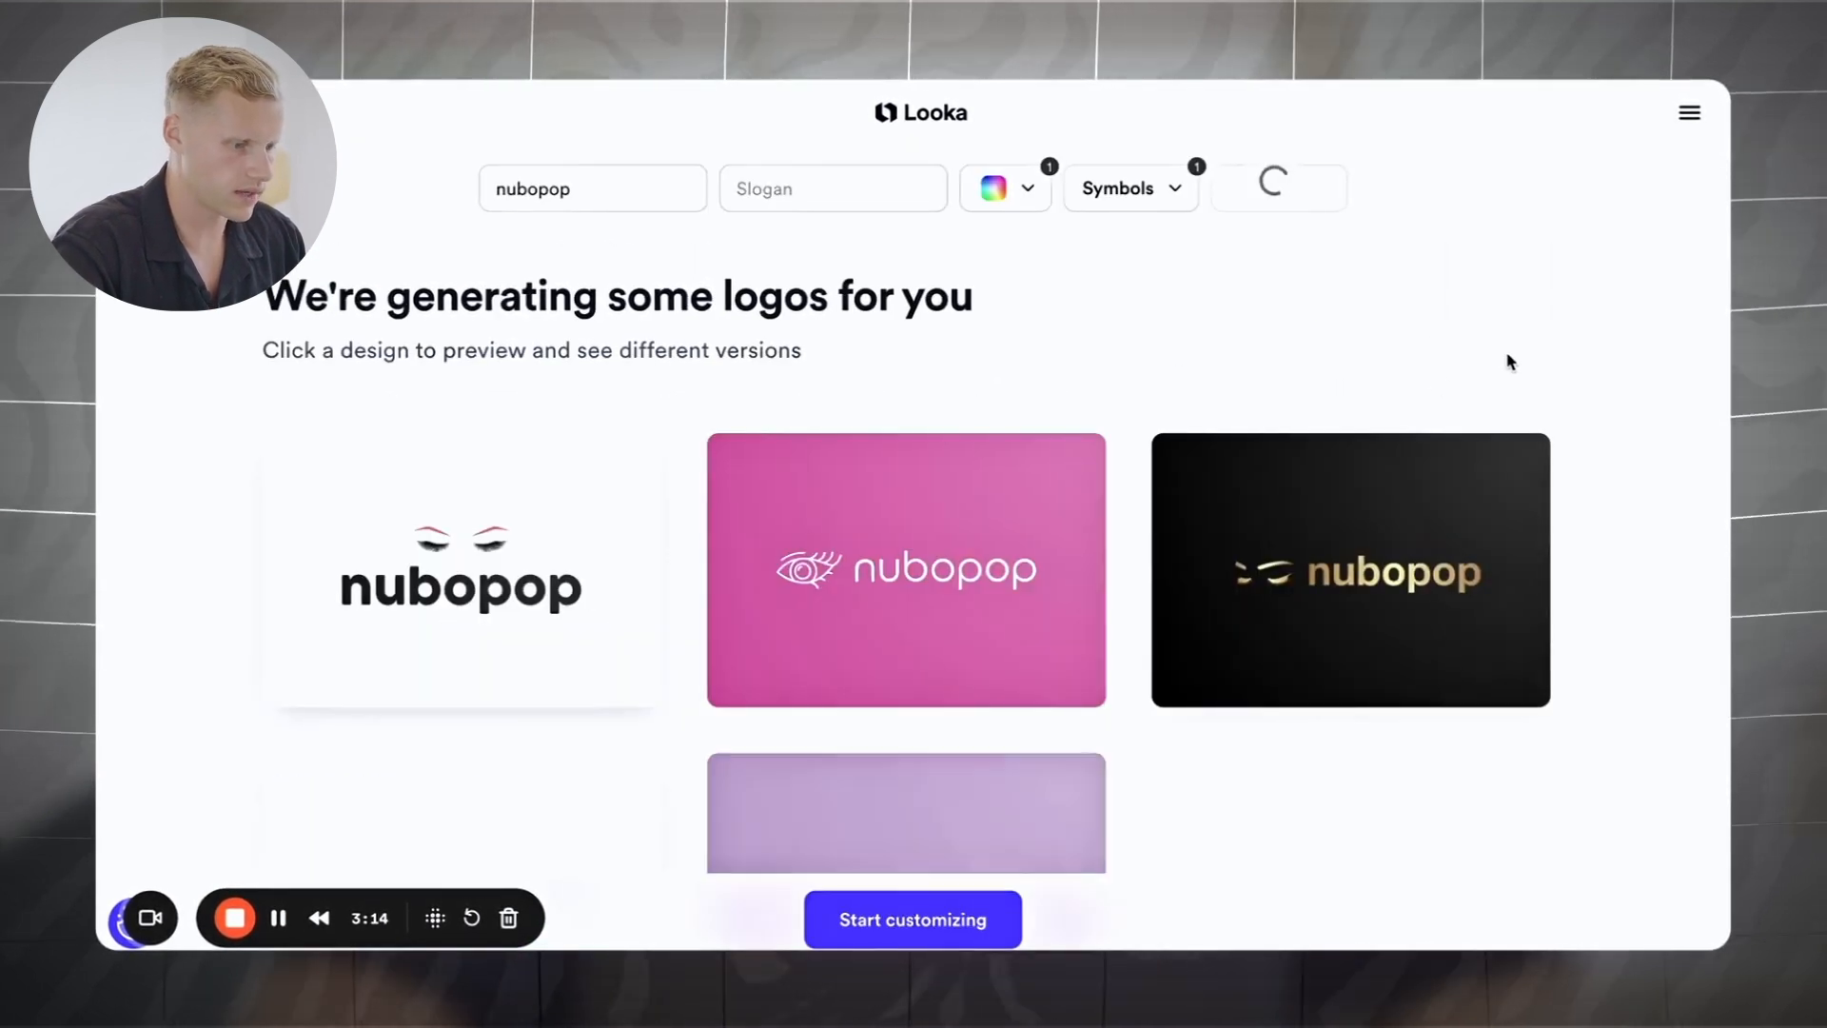
# Step: Open the swoosh nubopop logo in Looka's editor and screenshot the logo area
pyautogui.scroll(-3, 1503, 358)
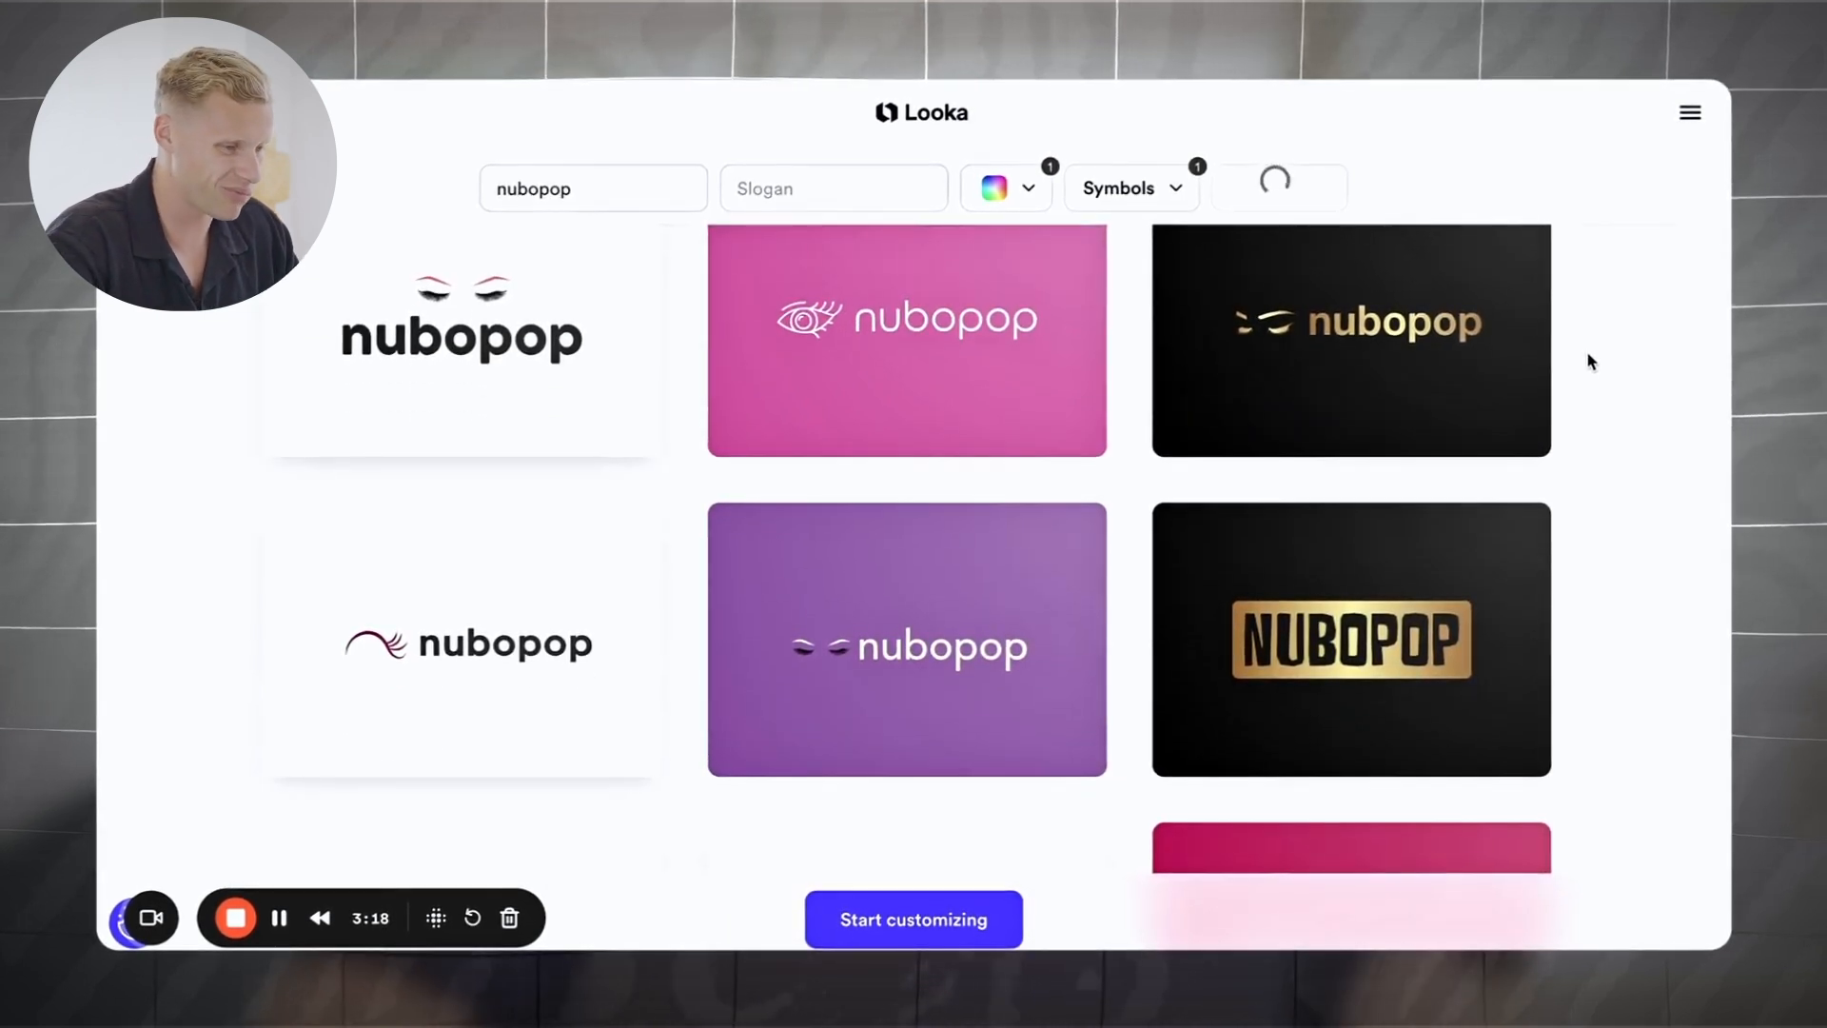
pyautogui.scroll(-3, 1587, 360)
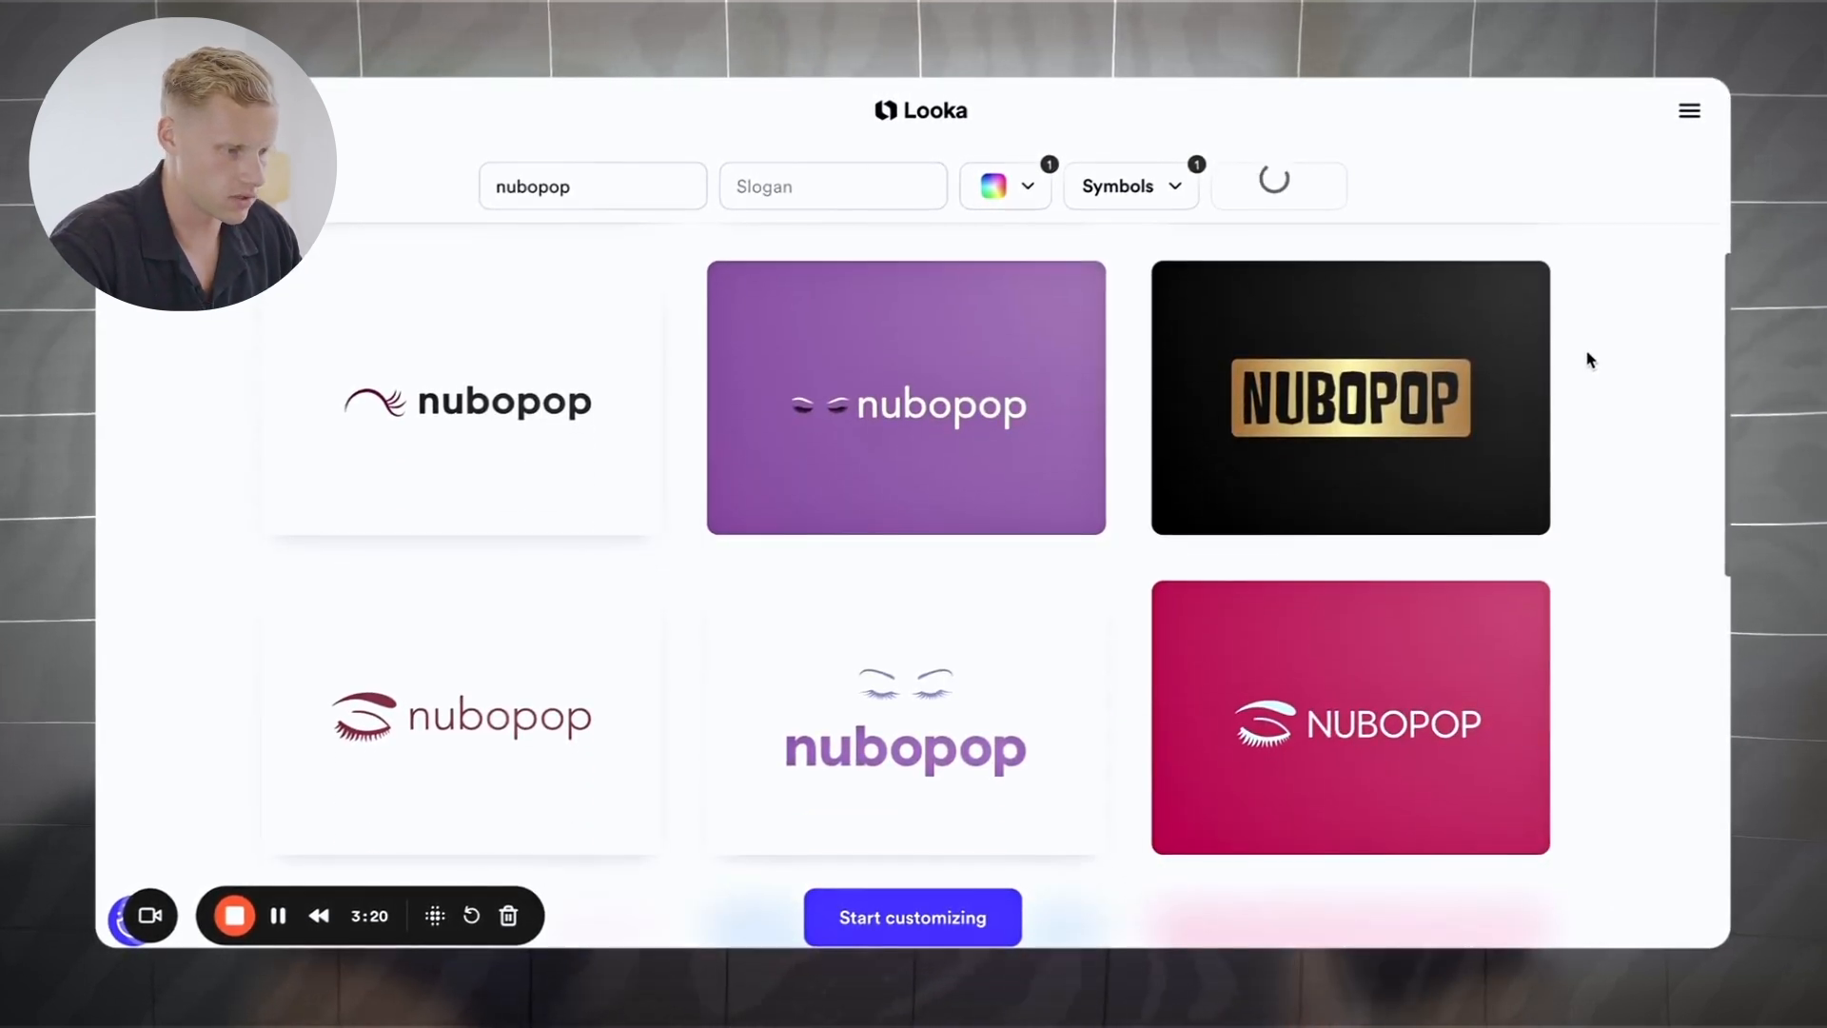
pyautogui.scroll(3, 1589, 359)
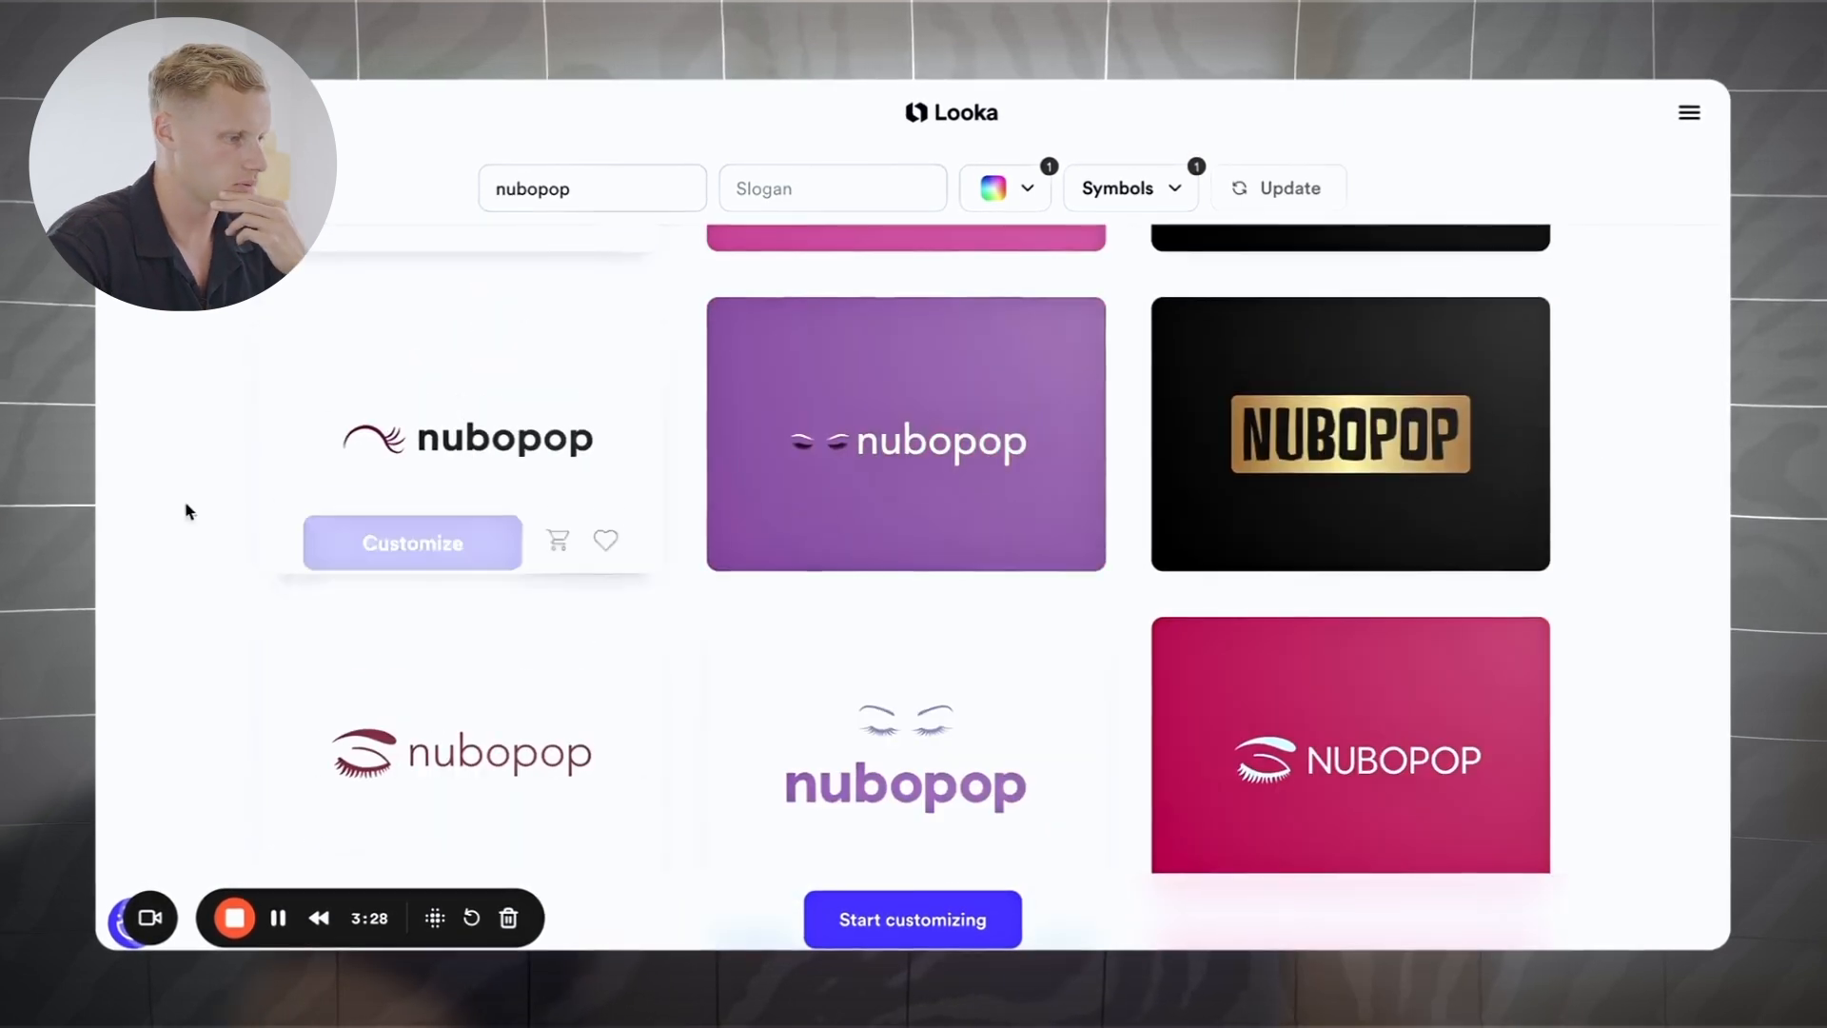
pyautogui.moveTo(546, 400)
pyautogui.click(503, 425)
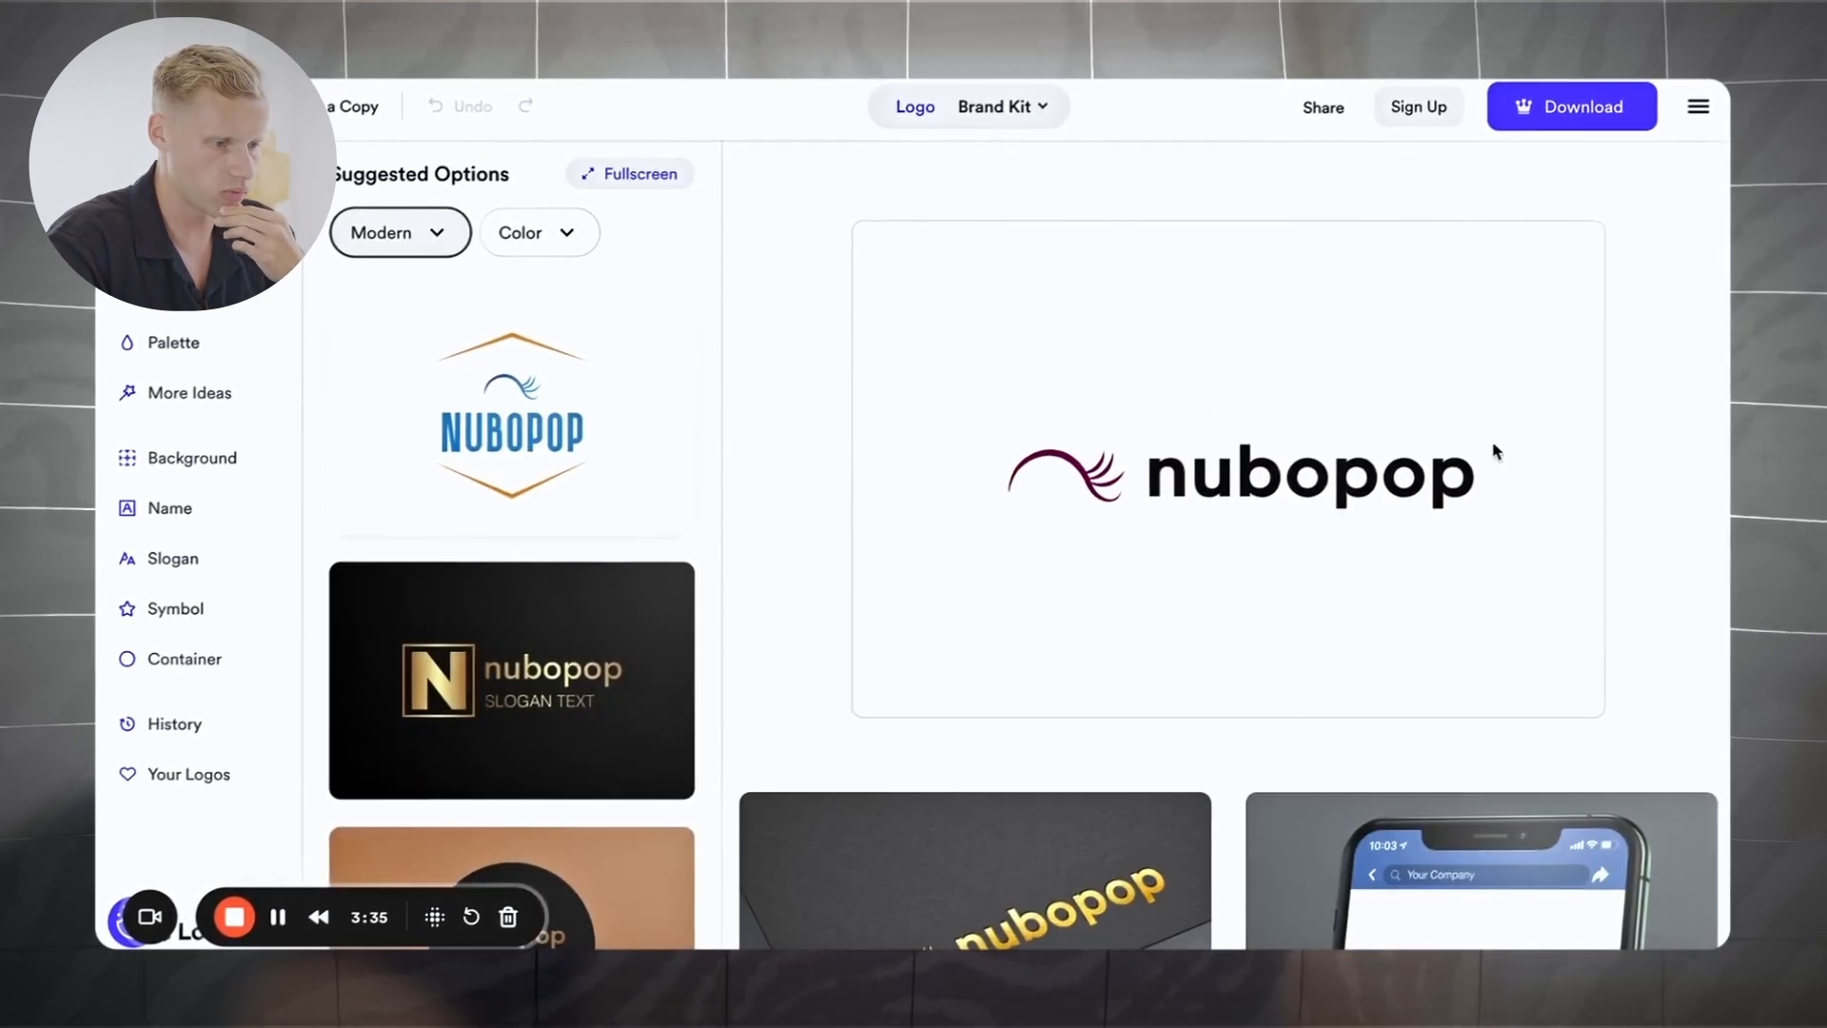
pyautogui.press('super+shift+4')
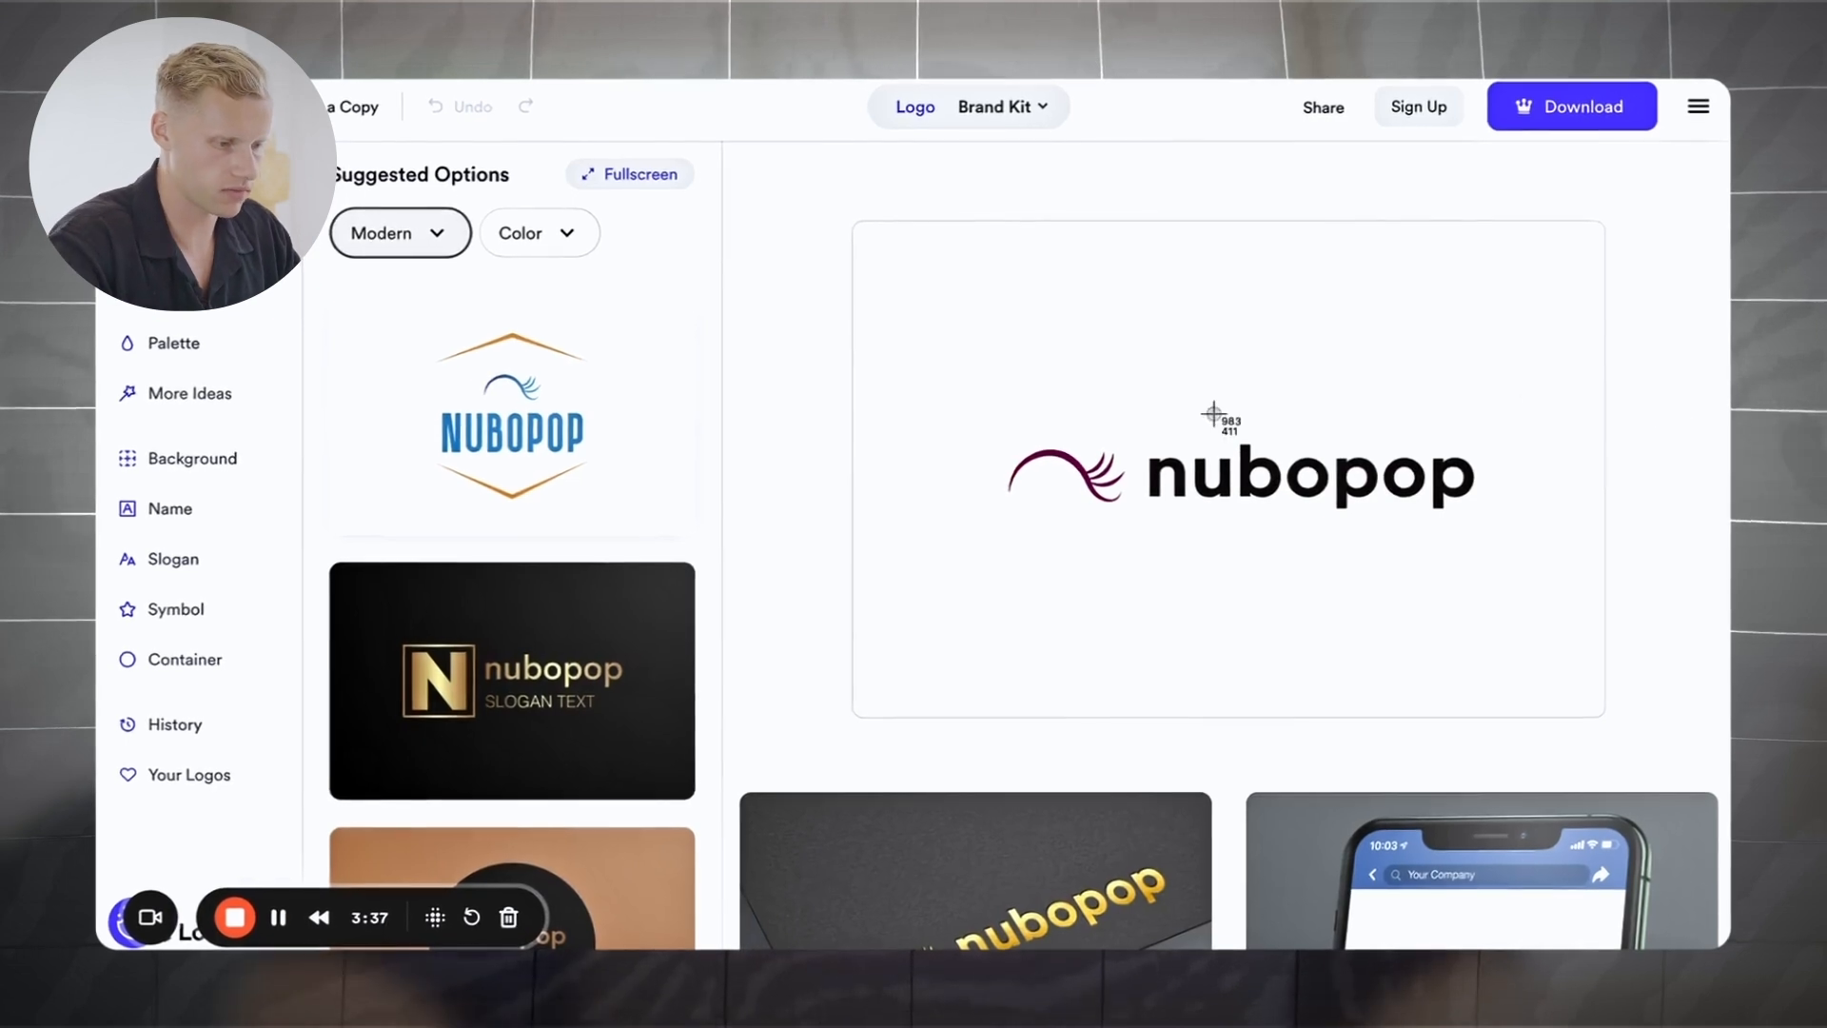
pyautogui.moveTo(989, 417); pyautogui.dragTo(1489, 539)
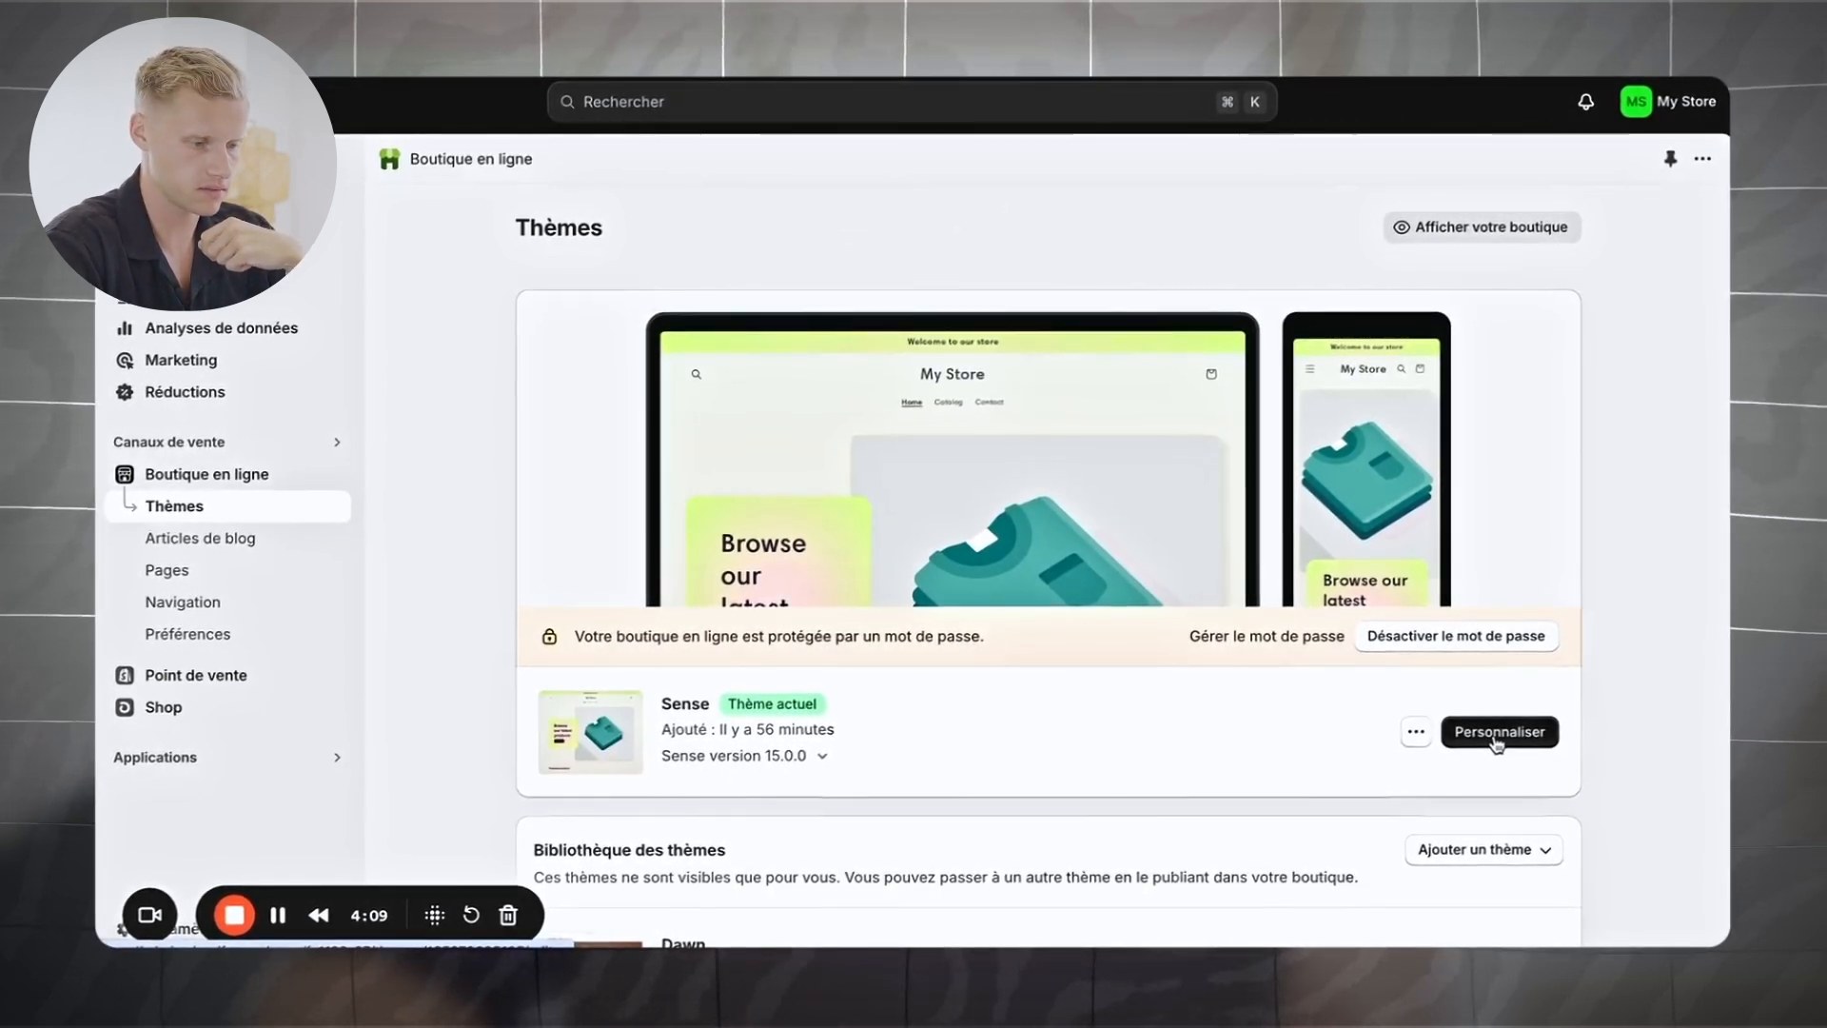
# Step: Add the nubopop logo to the Sense header at 240 px wide and preview it on mobile
pyautogui.click(1496, 741)
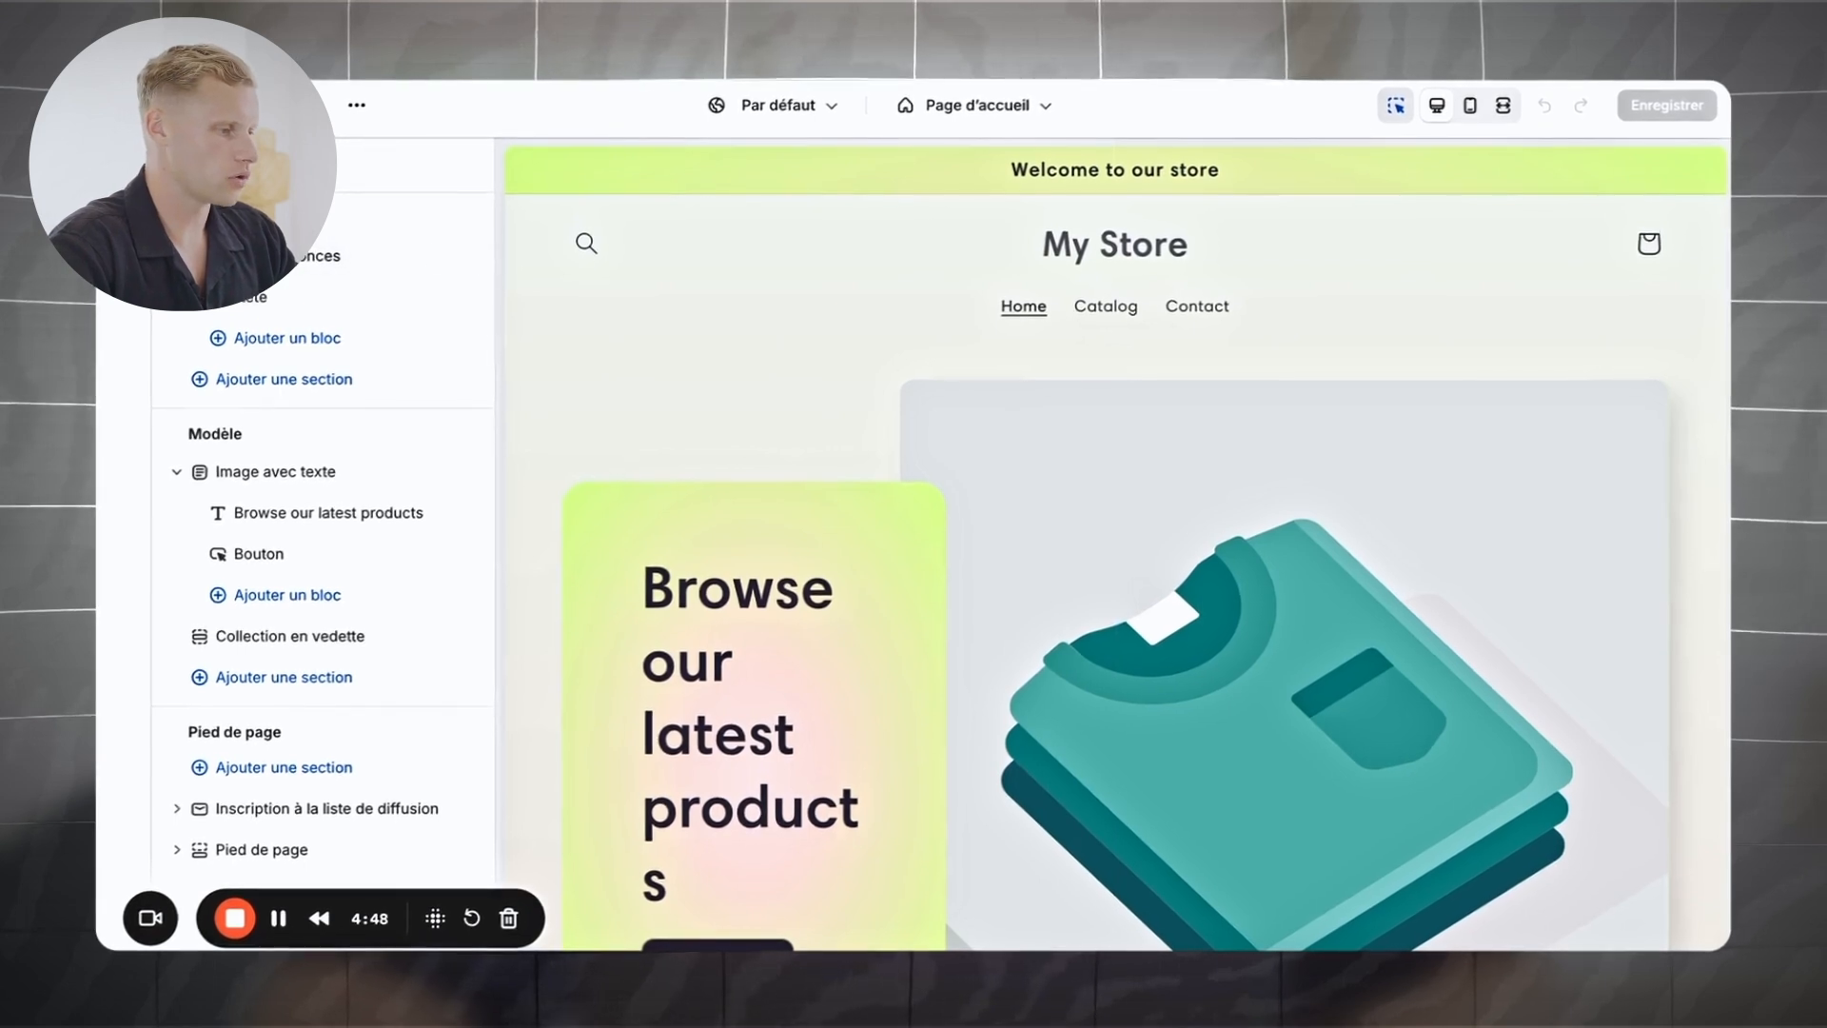
pyautogui.click(257, 300)
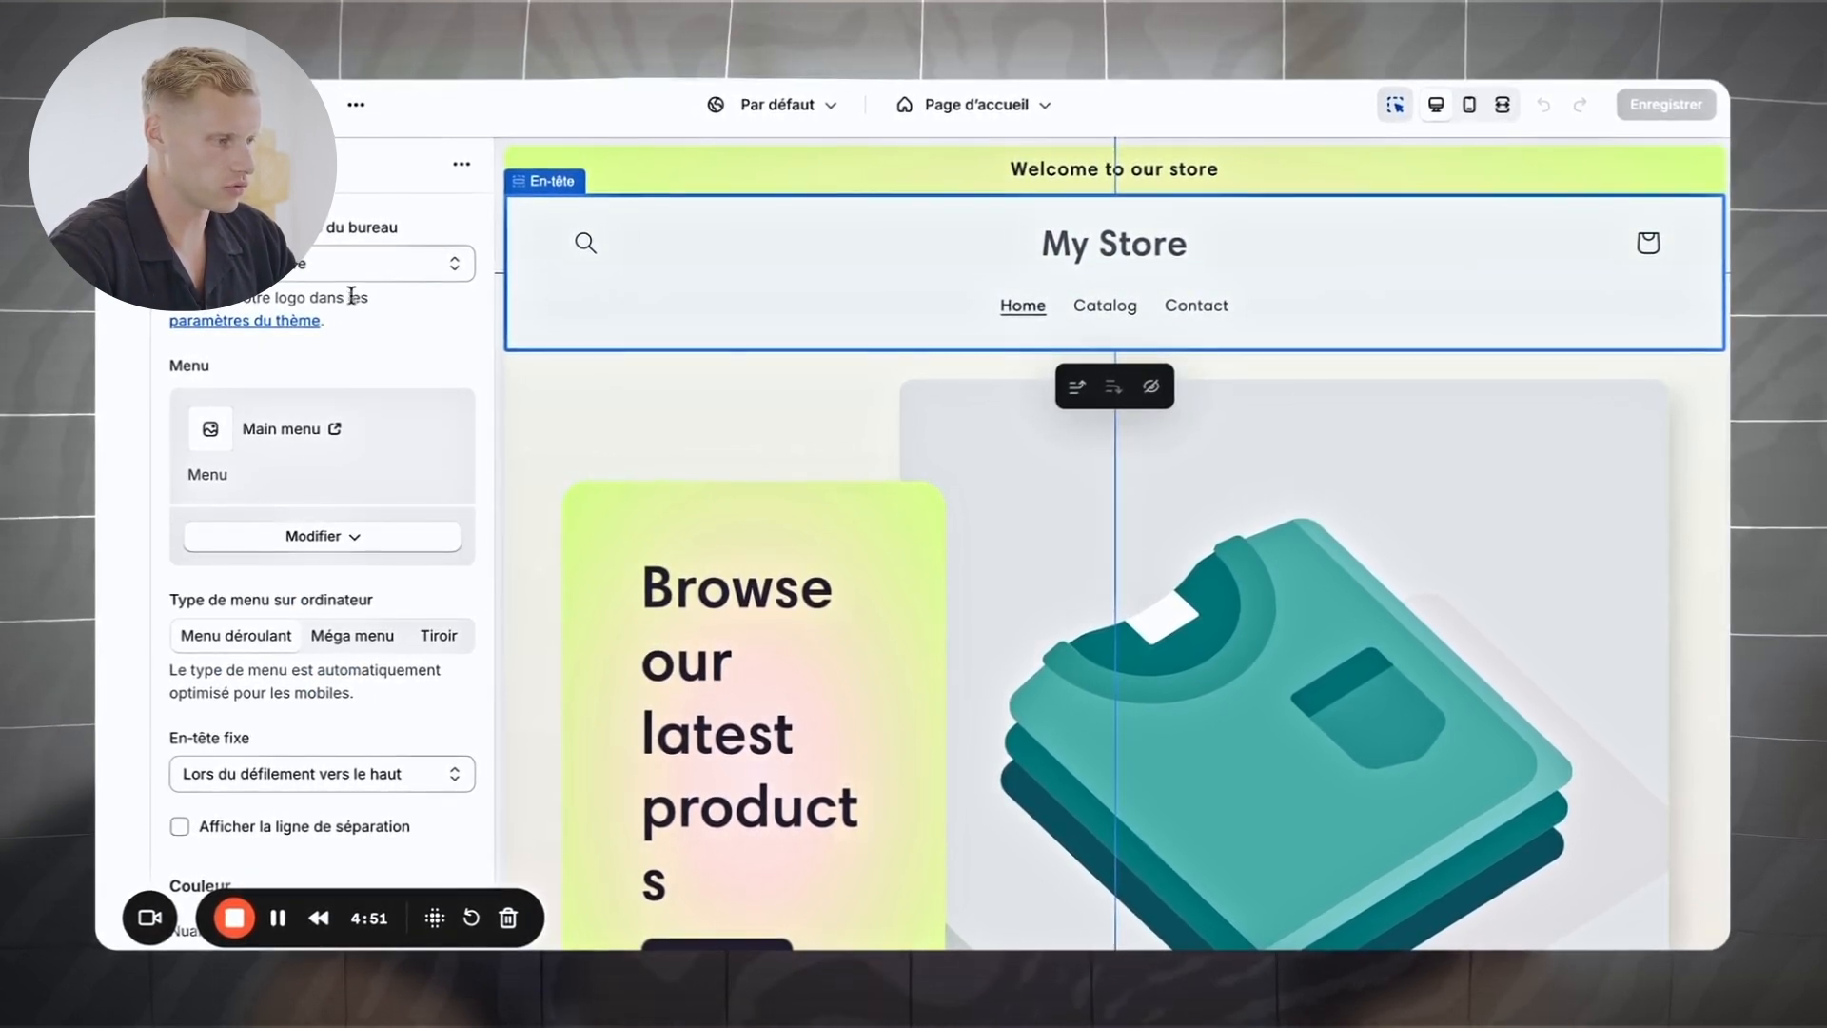
pyautogui.click(292, 323)
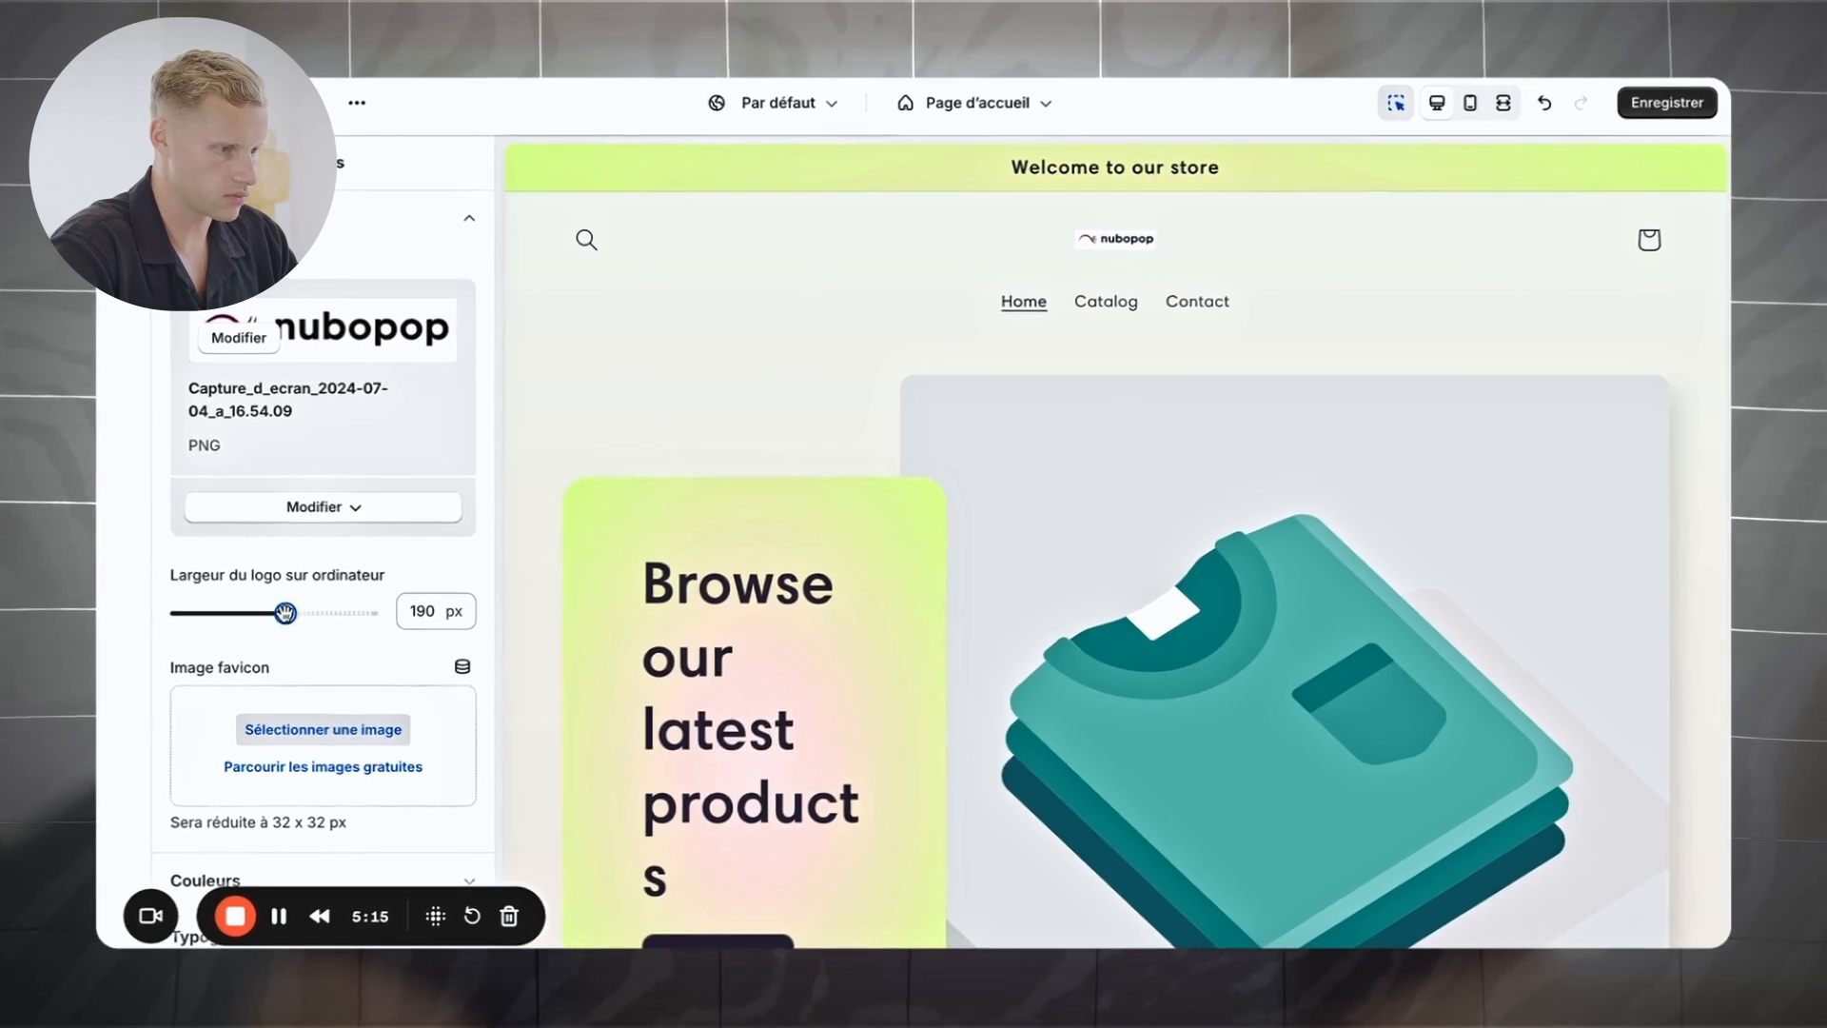
pyautogui.moveTo(286, 614); pyautogui.dragTo(324, 615)
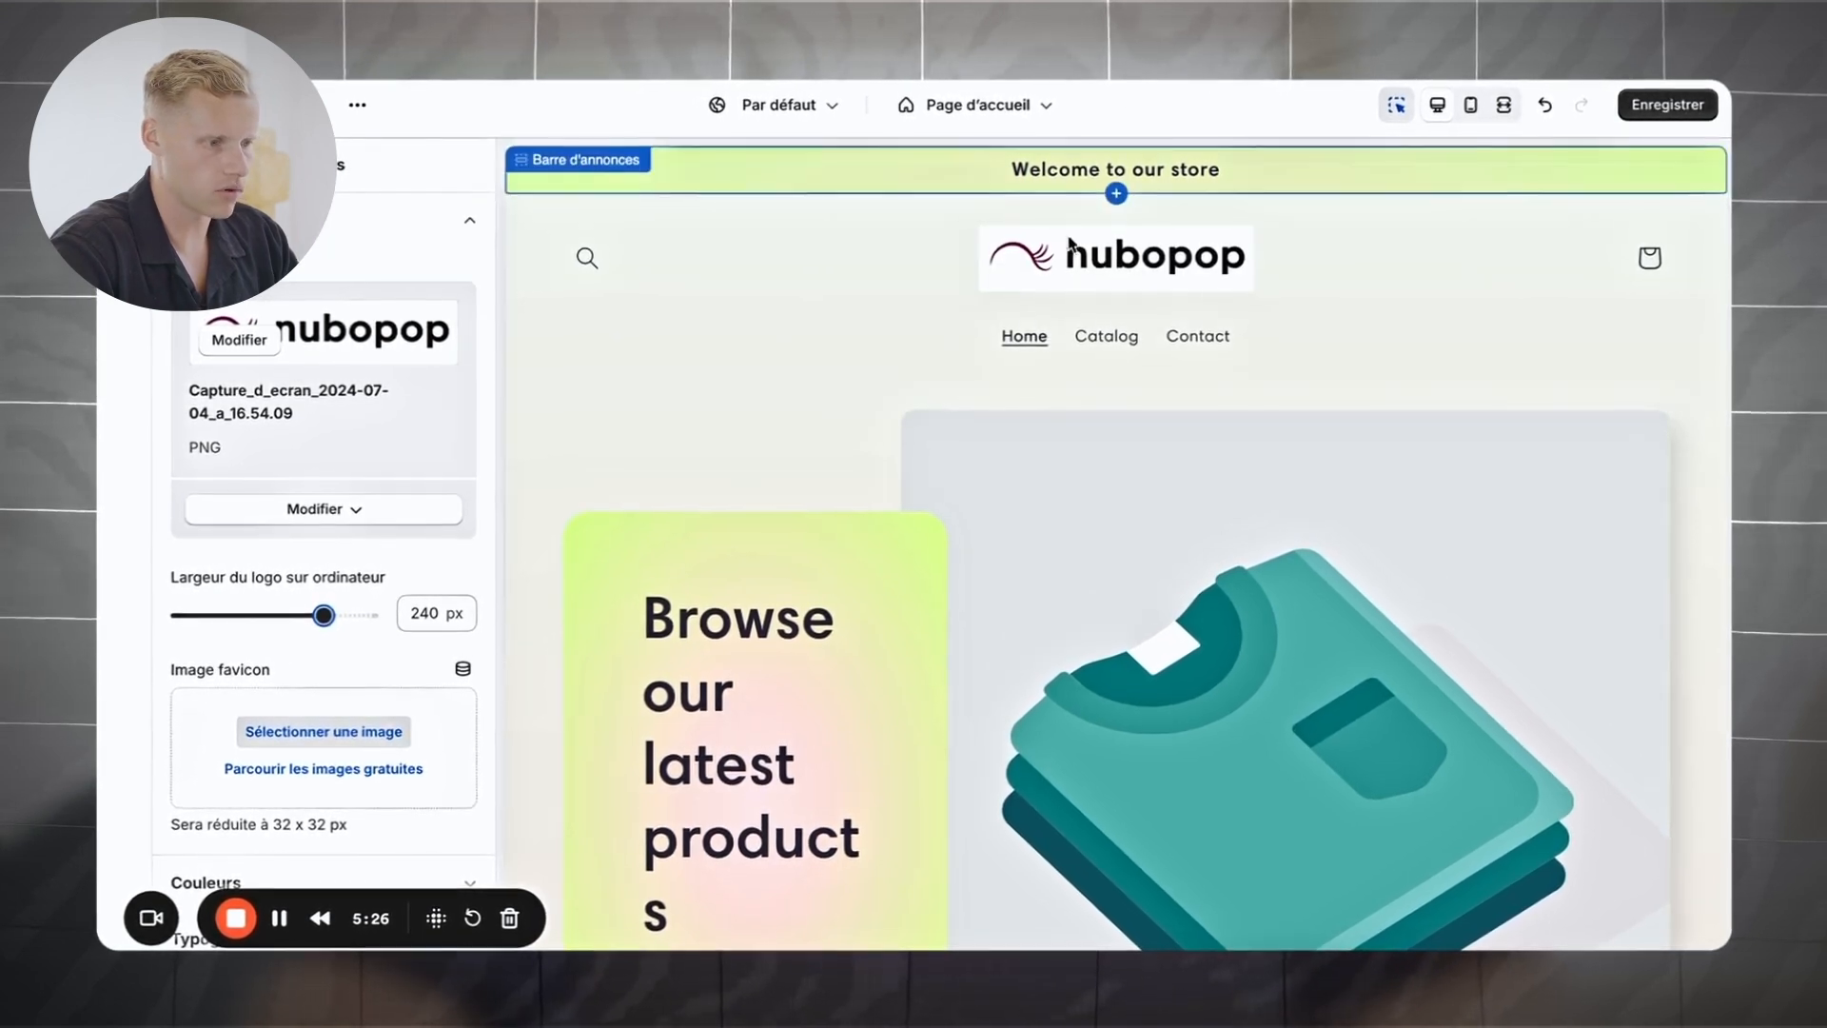
pyautogui.click(1470, 105)
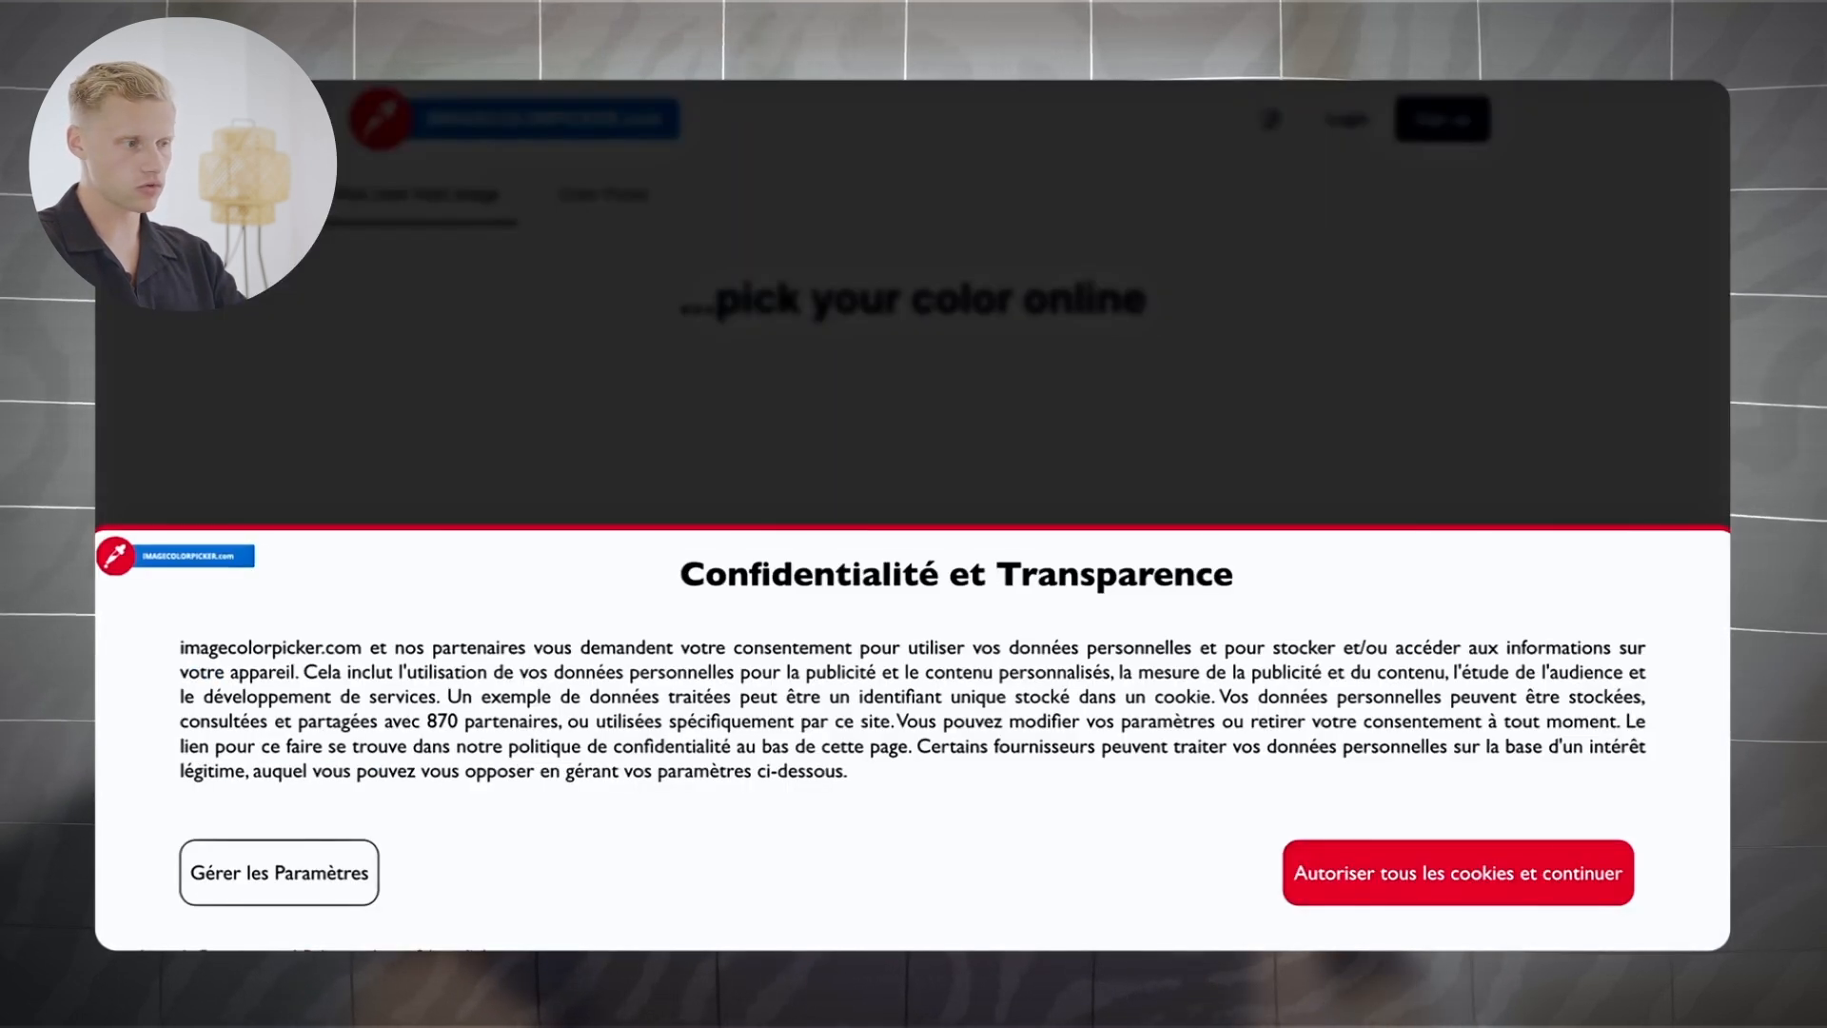
# Step: Load a screenshot of the store's cream background into ImageColorPicker and select hex #f1f0e7
pyautogui.click(1361, 883)
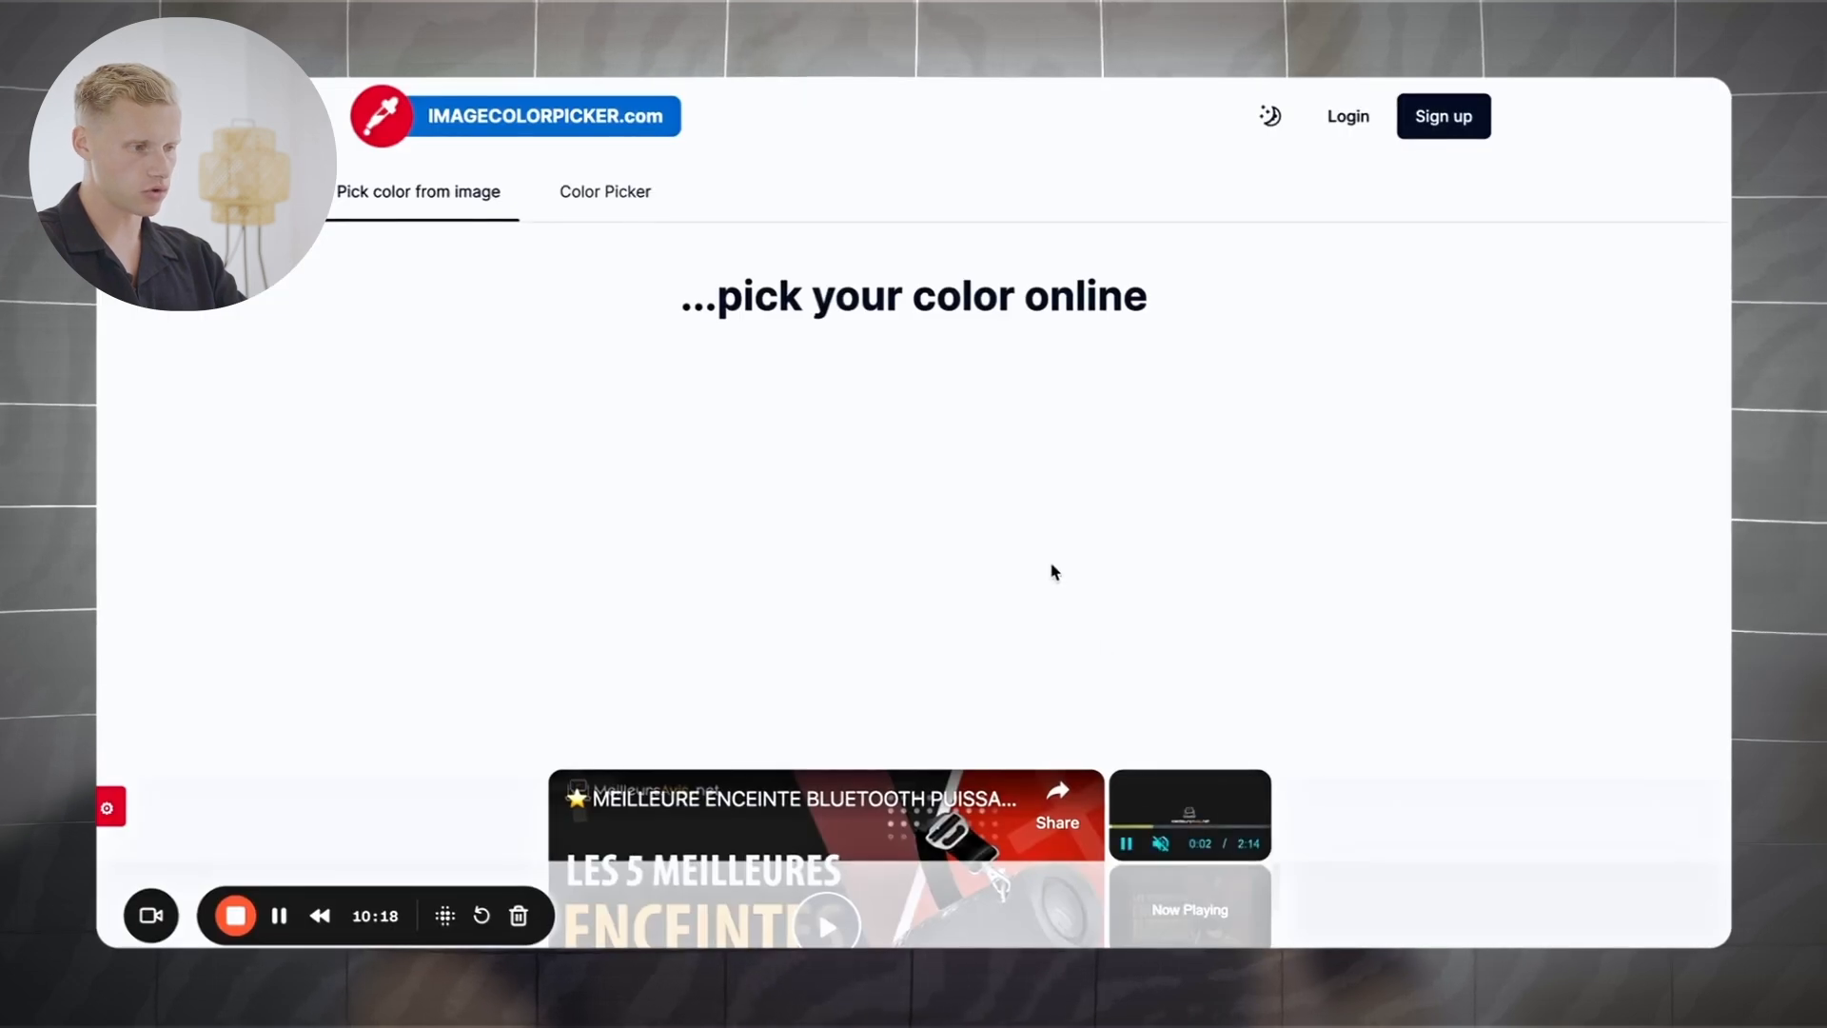
pyautogui.scroll(-5, 930, 334)
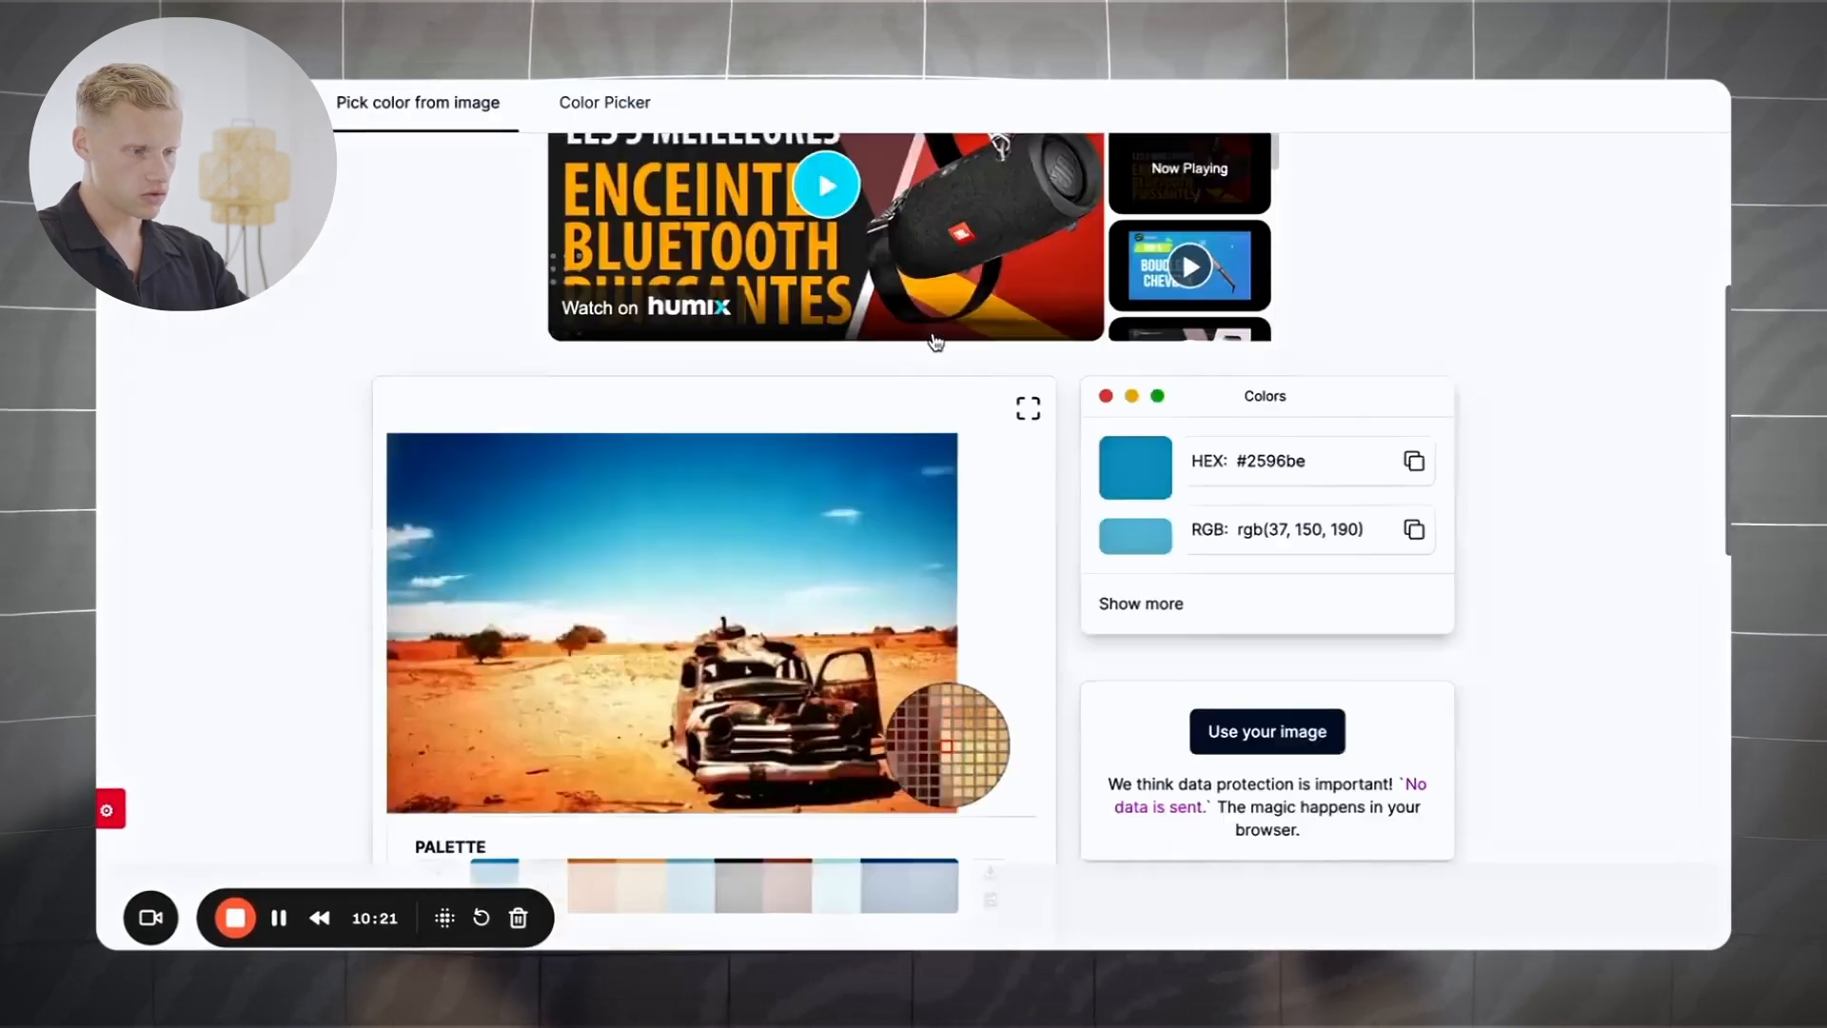
pyautogui.scroll(-5, 931, 339)
pyautogui.scroll(3, 931, 339)
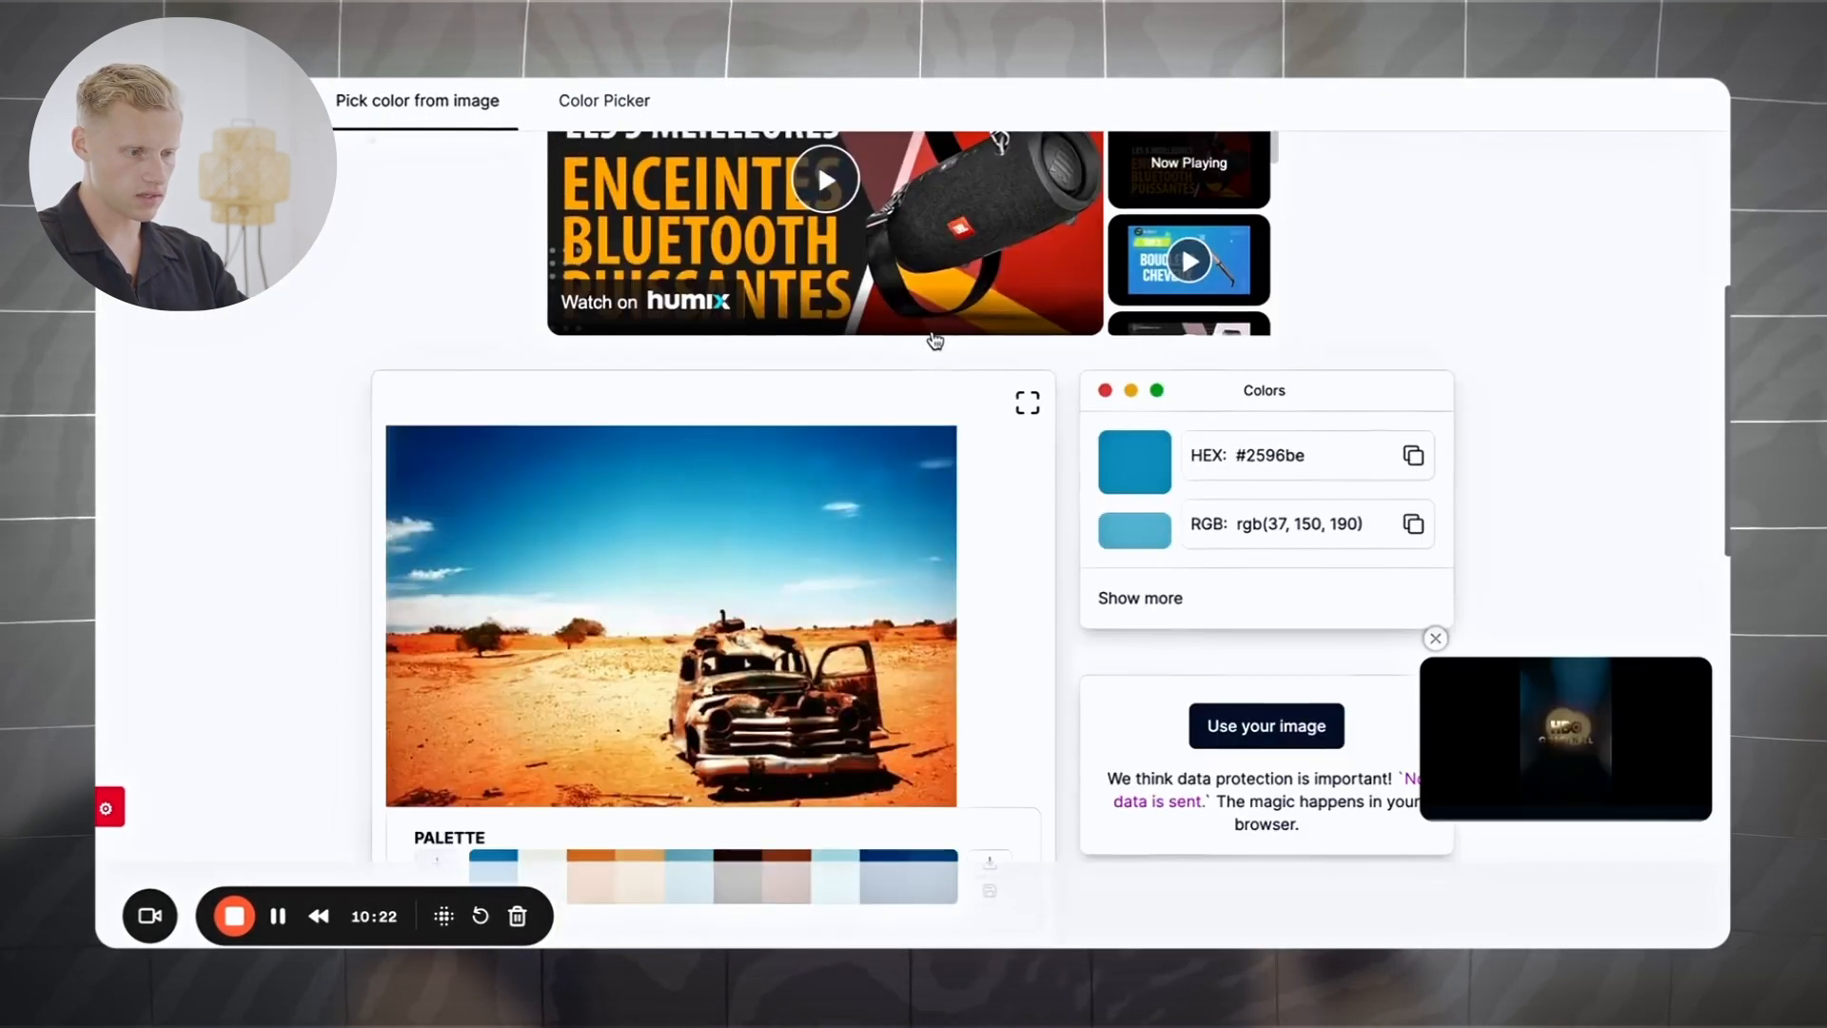
pyautogui.click(1256, 727)
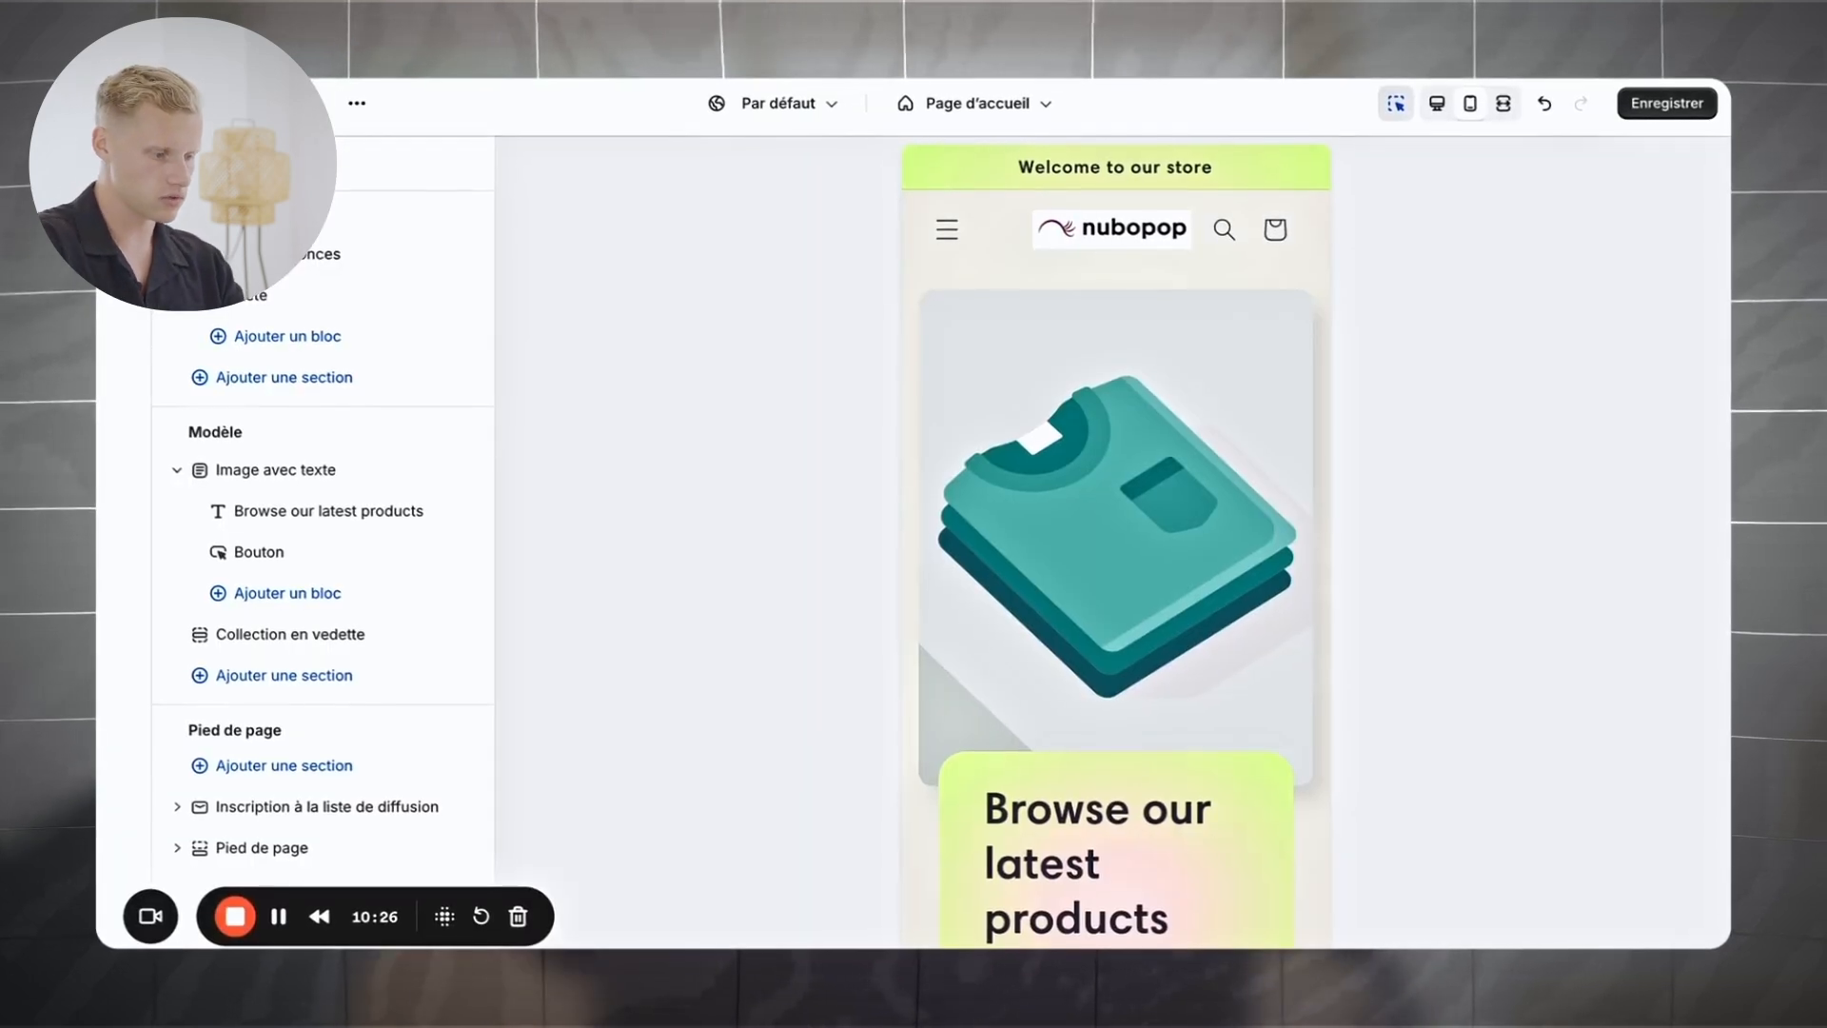
pyautogui.moveTo(1211, 233); pyautogui.dragTo(1332, 298)
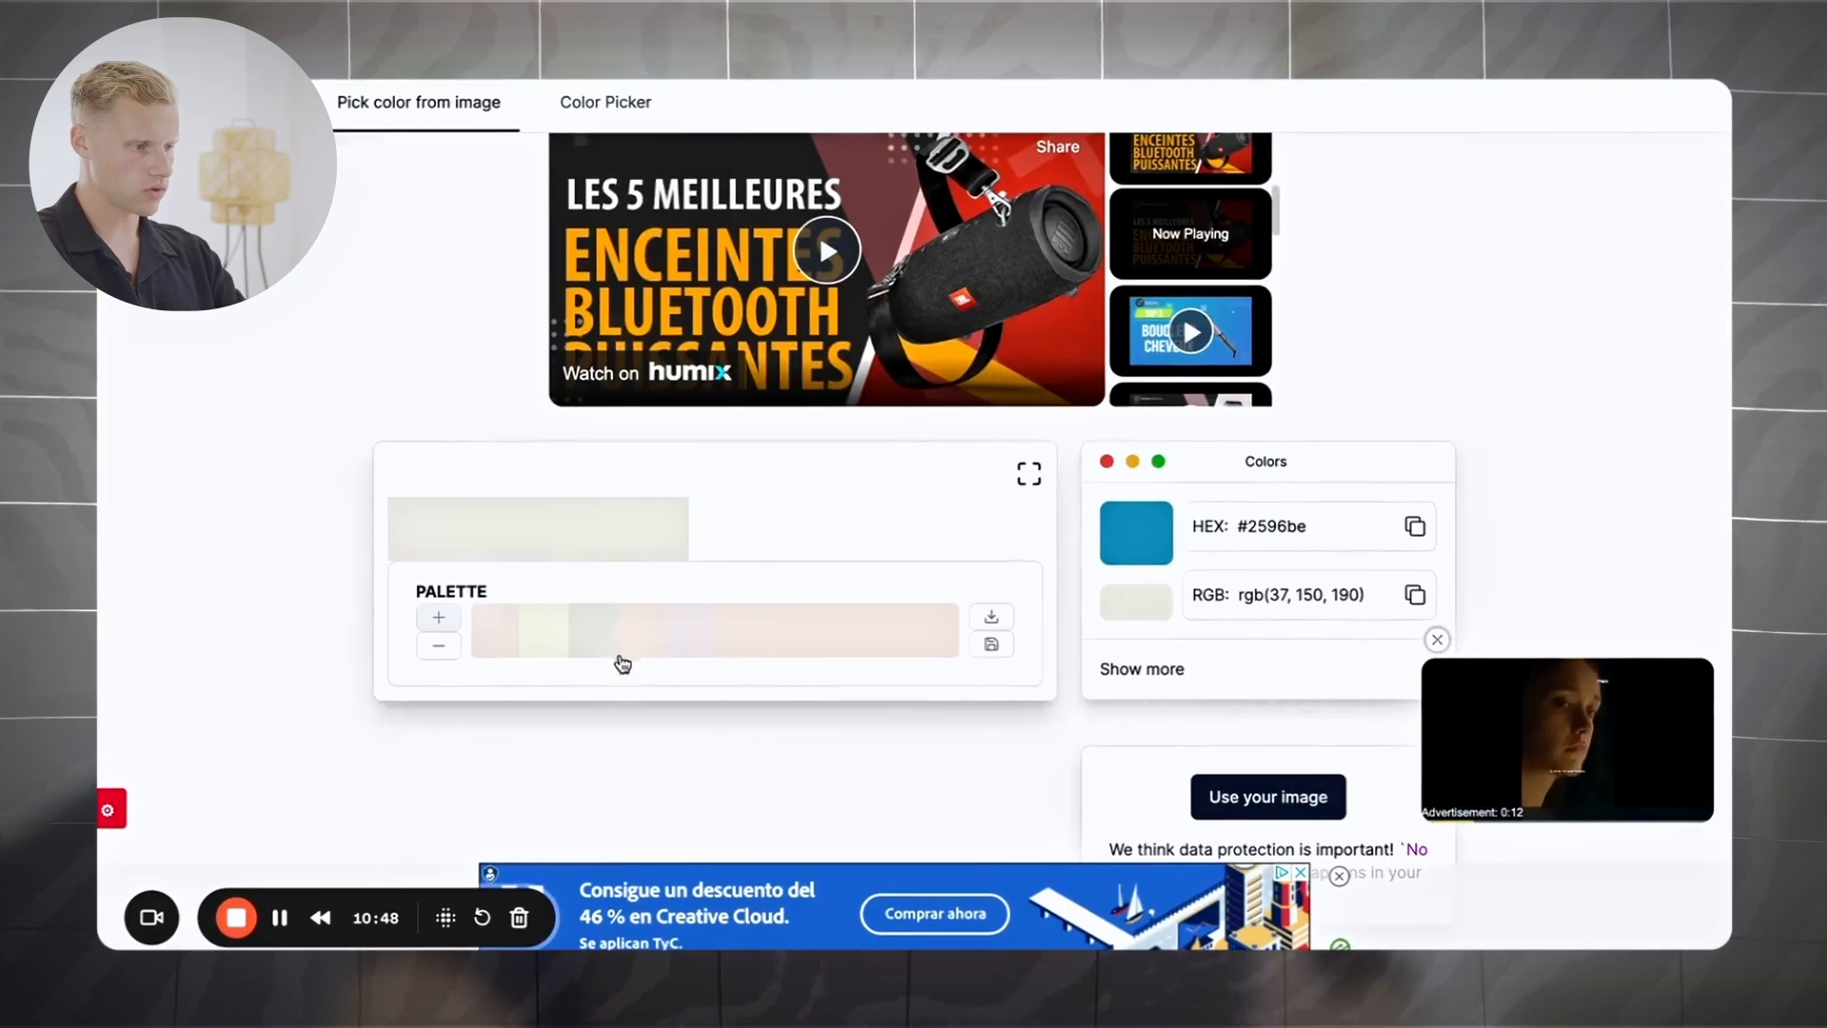
pyautogui.scroll(-3, 951, 596)
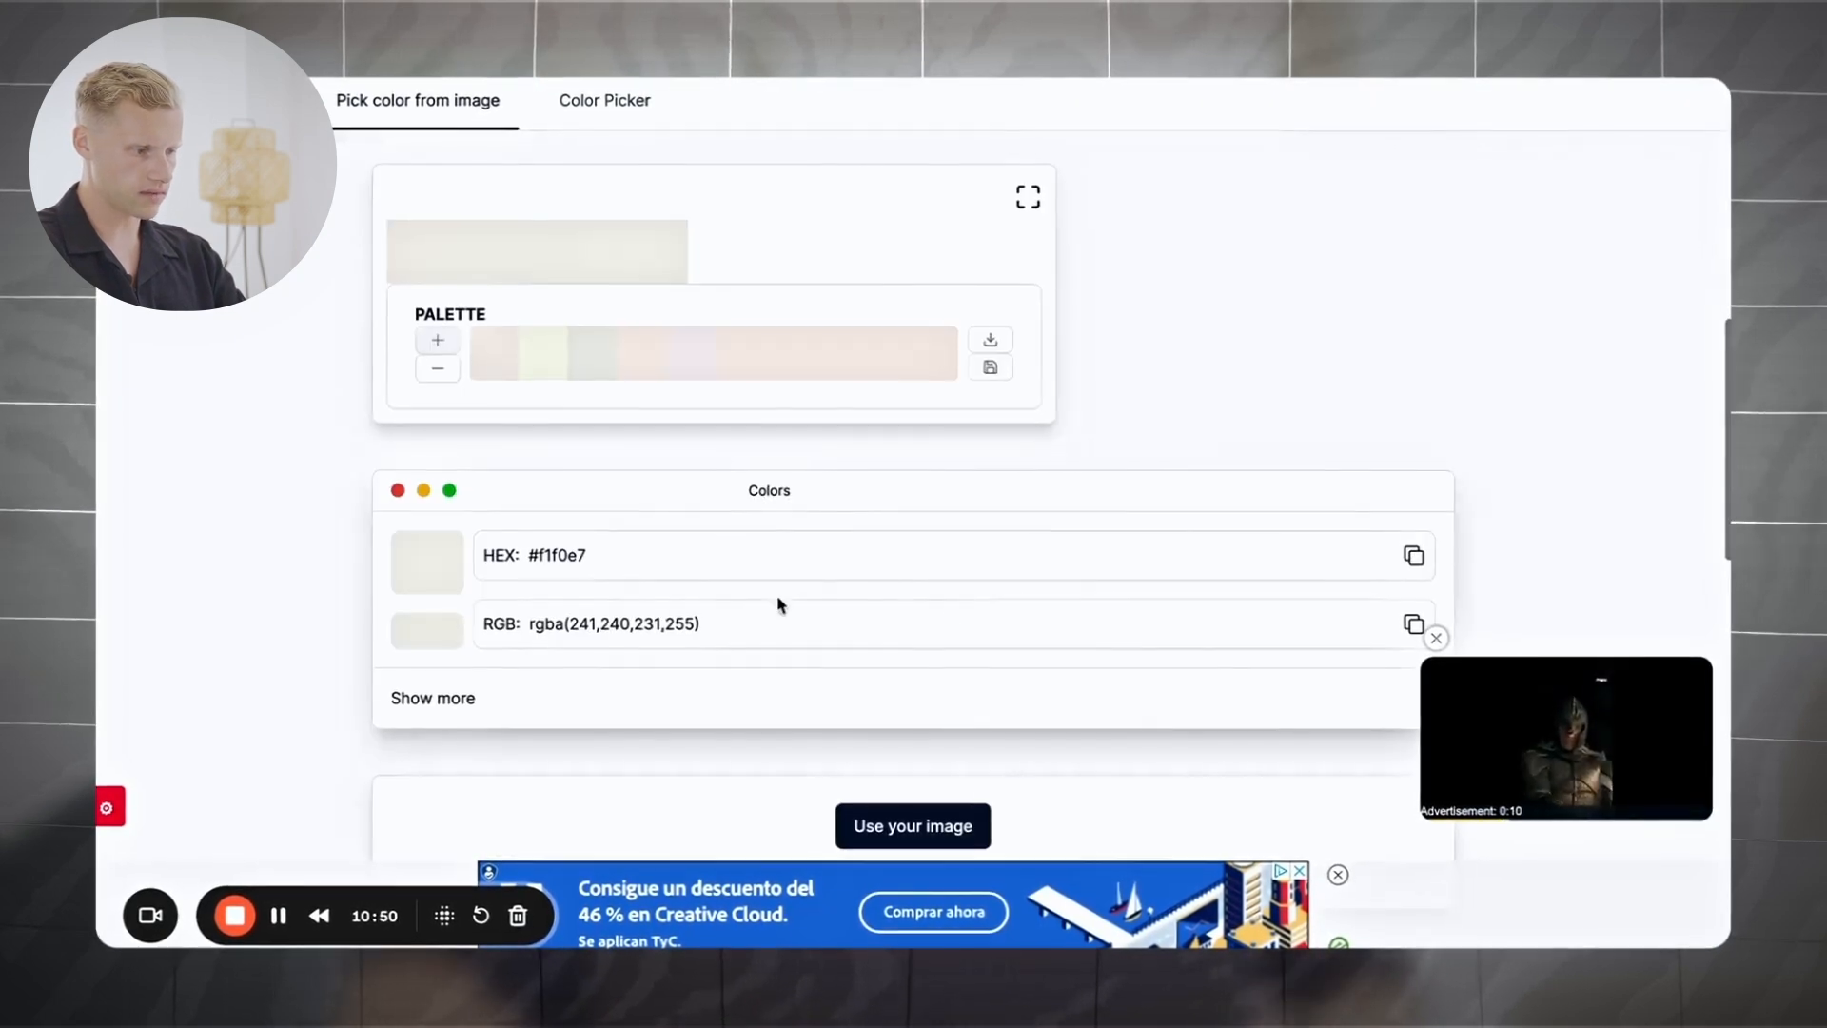
pyautogui.moveTo(538, 558); pyautogui.dragTo(528, 557)
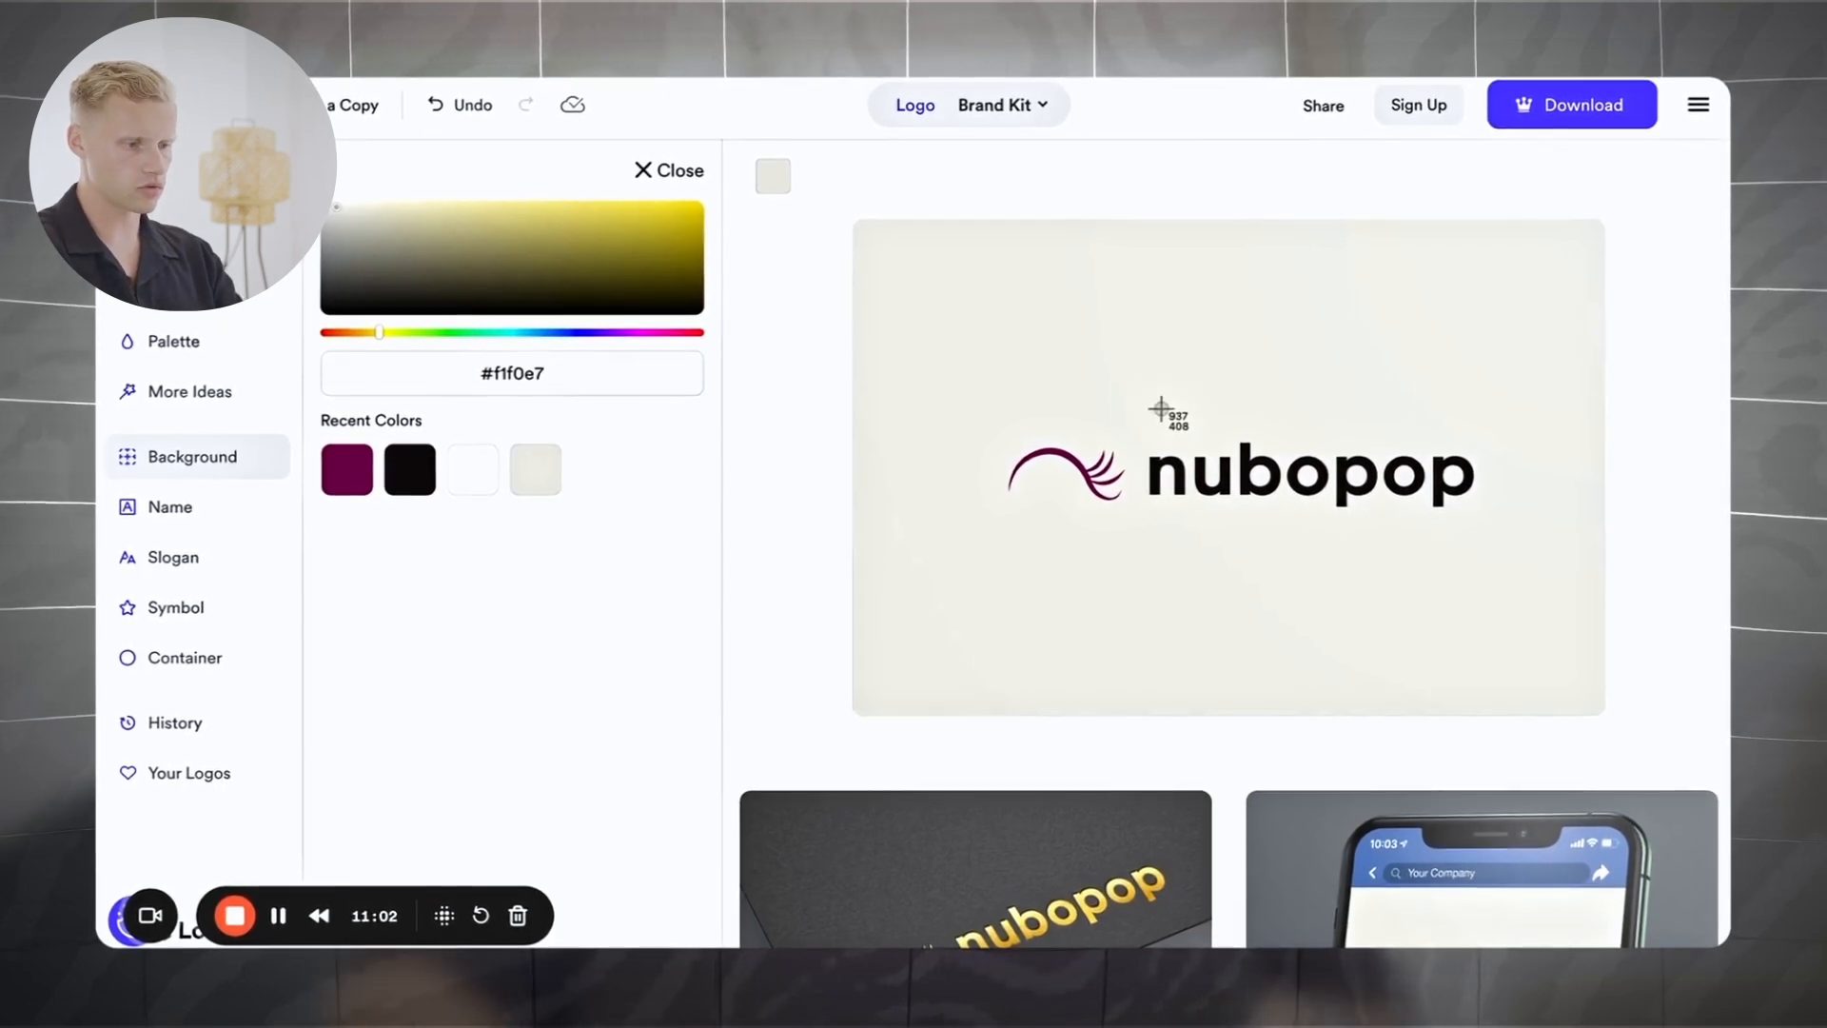
# Step: Screenshot the nubopop logo on its cream #f1f0e7 background
pyautogui.moveTo(1447, 509); pyautogui.dragTo(1492, 540)
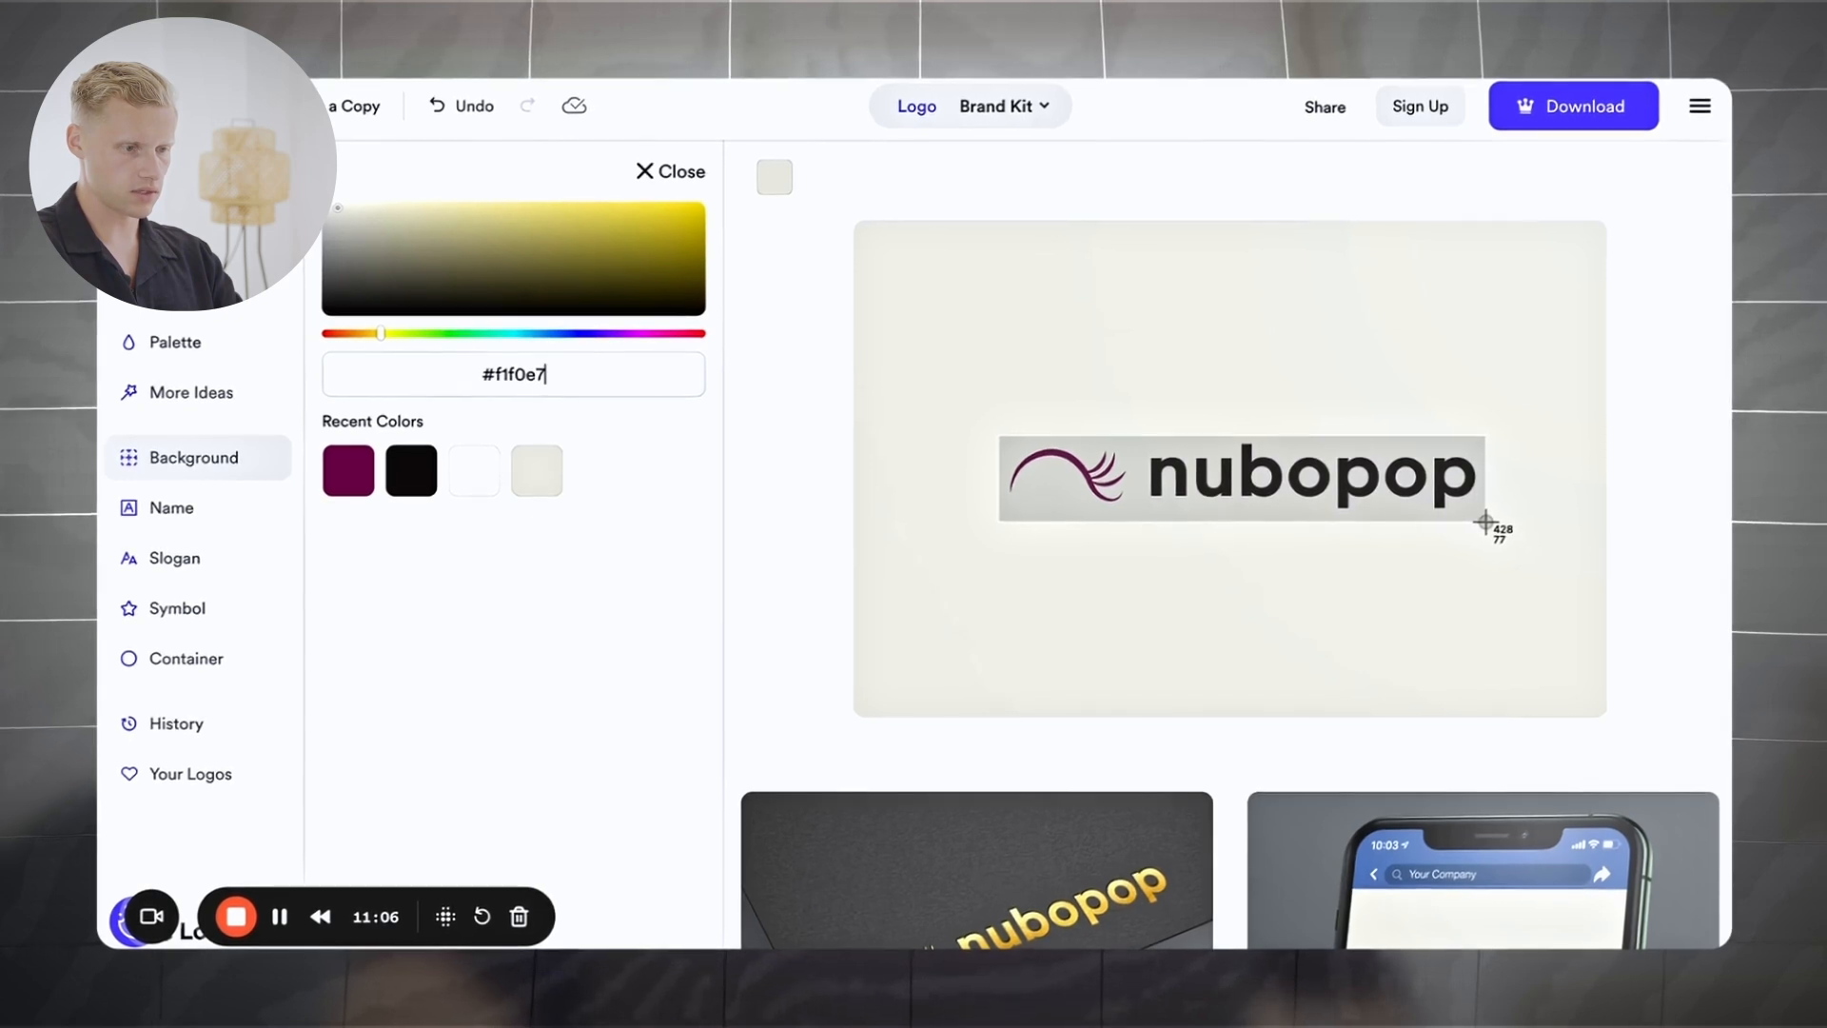
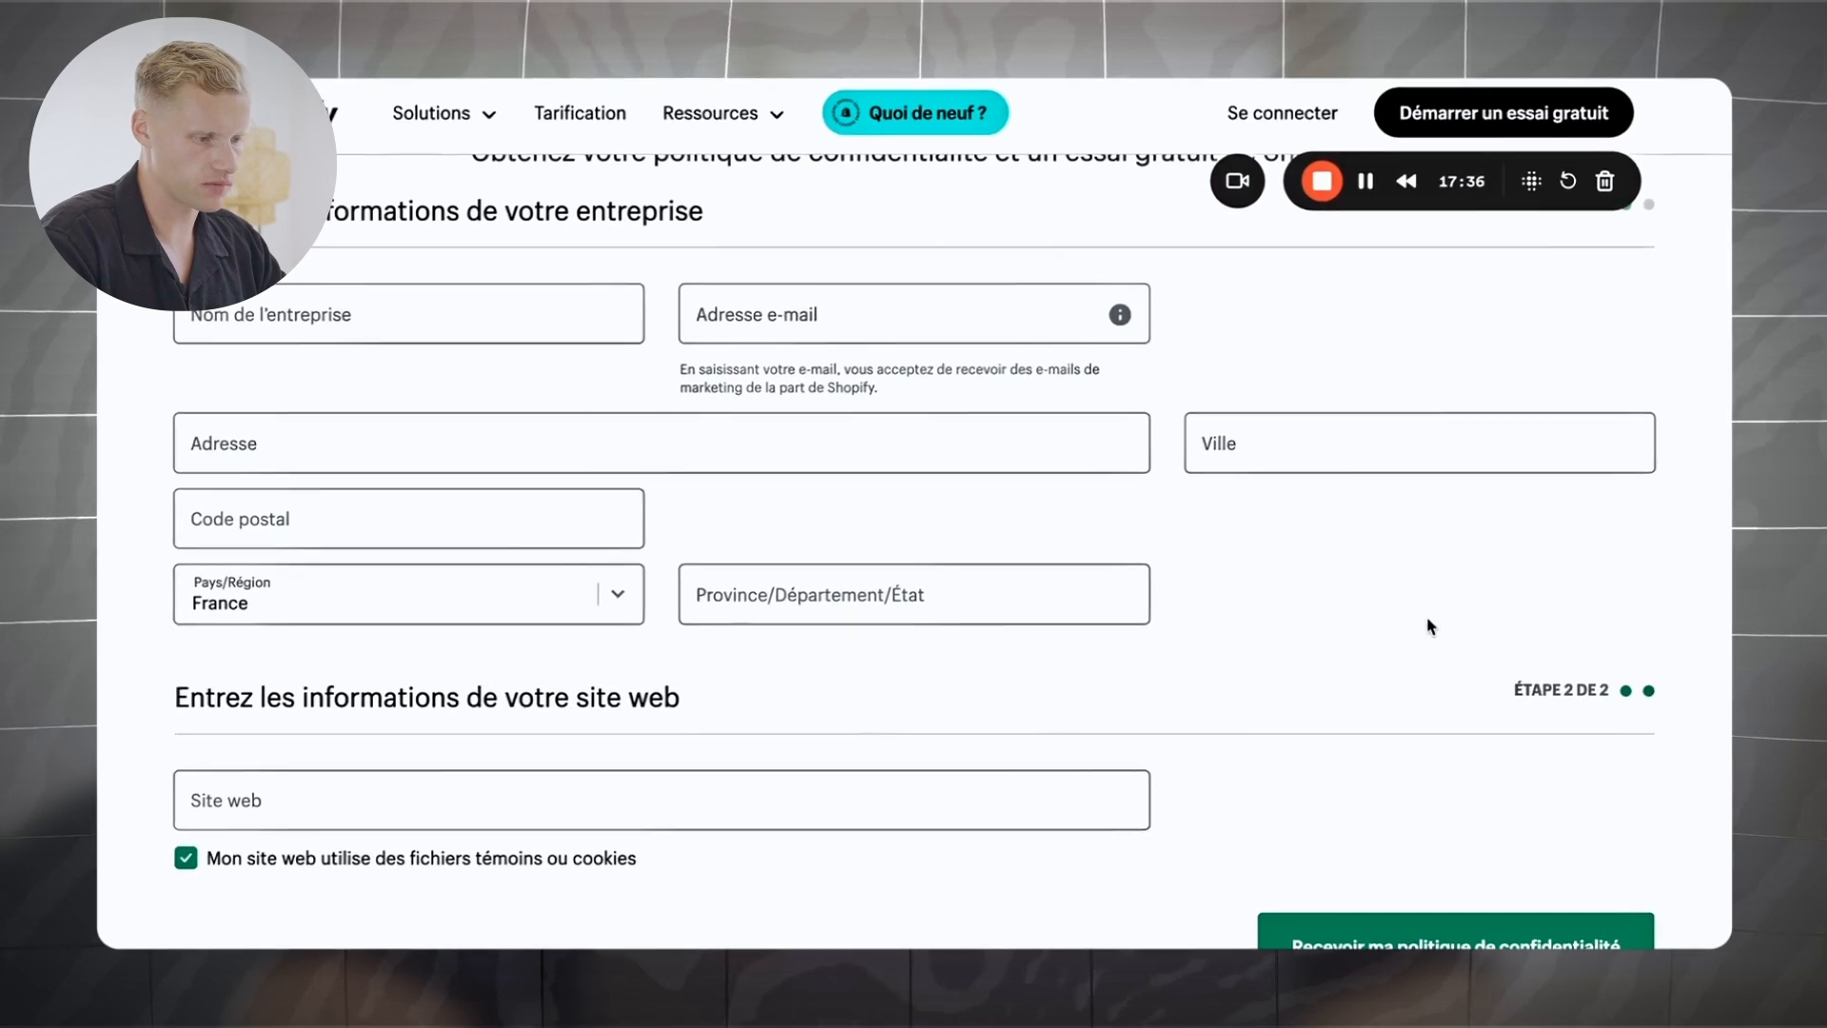
# Step: Scroll back up to the company and website details in the privacy policy generator form
pyautogui.scroll(8, 1430, 625)
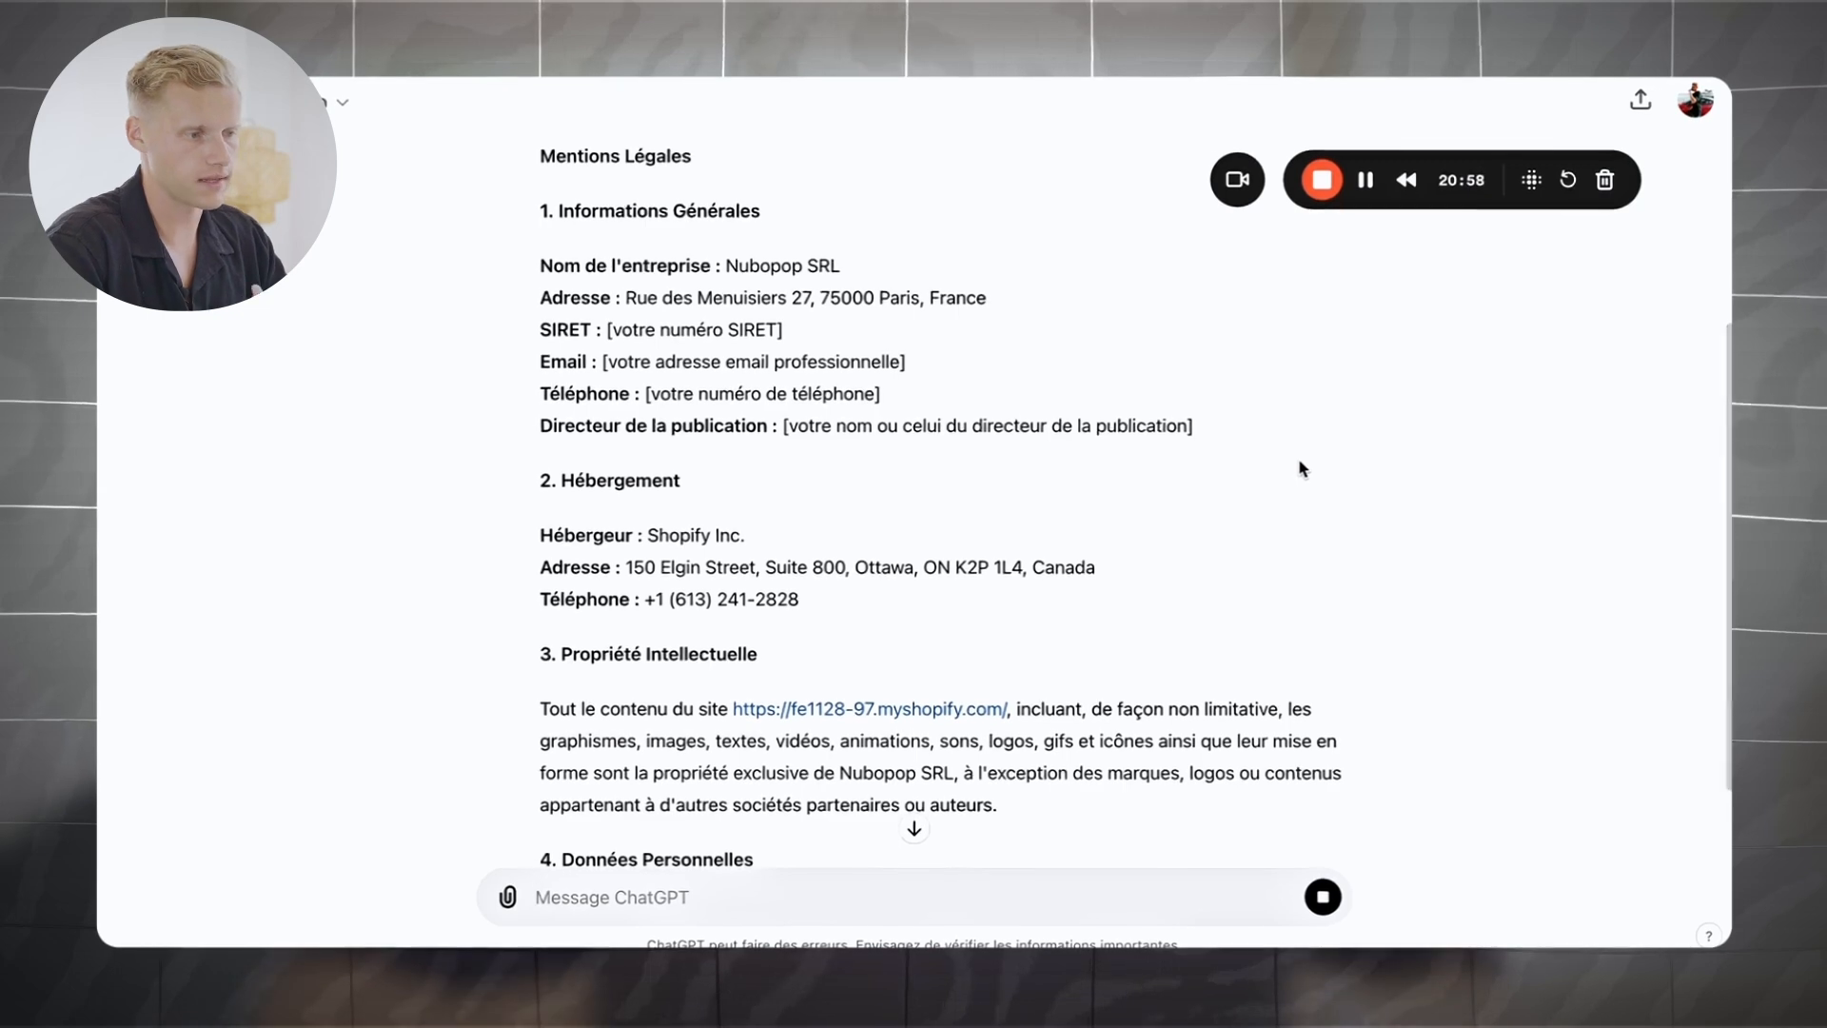
# Step: Scroll through the Mentions Légales text ChatGPT generated for Nubopop
pyautogui.scroll(-3, 916, 429)
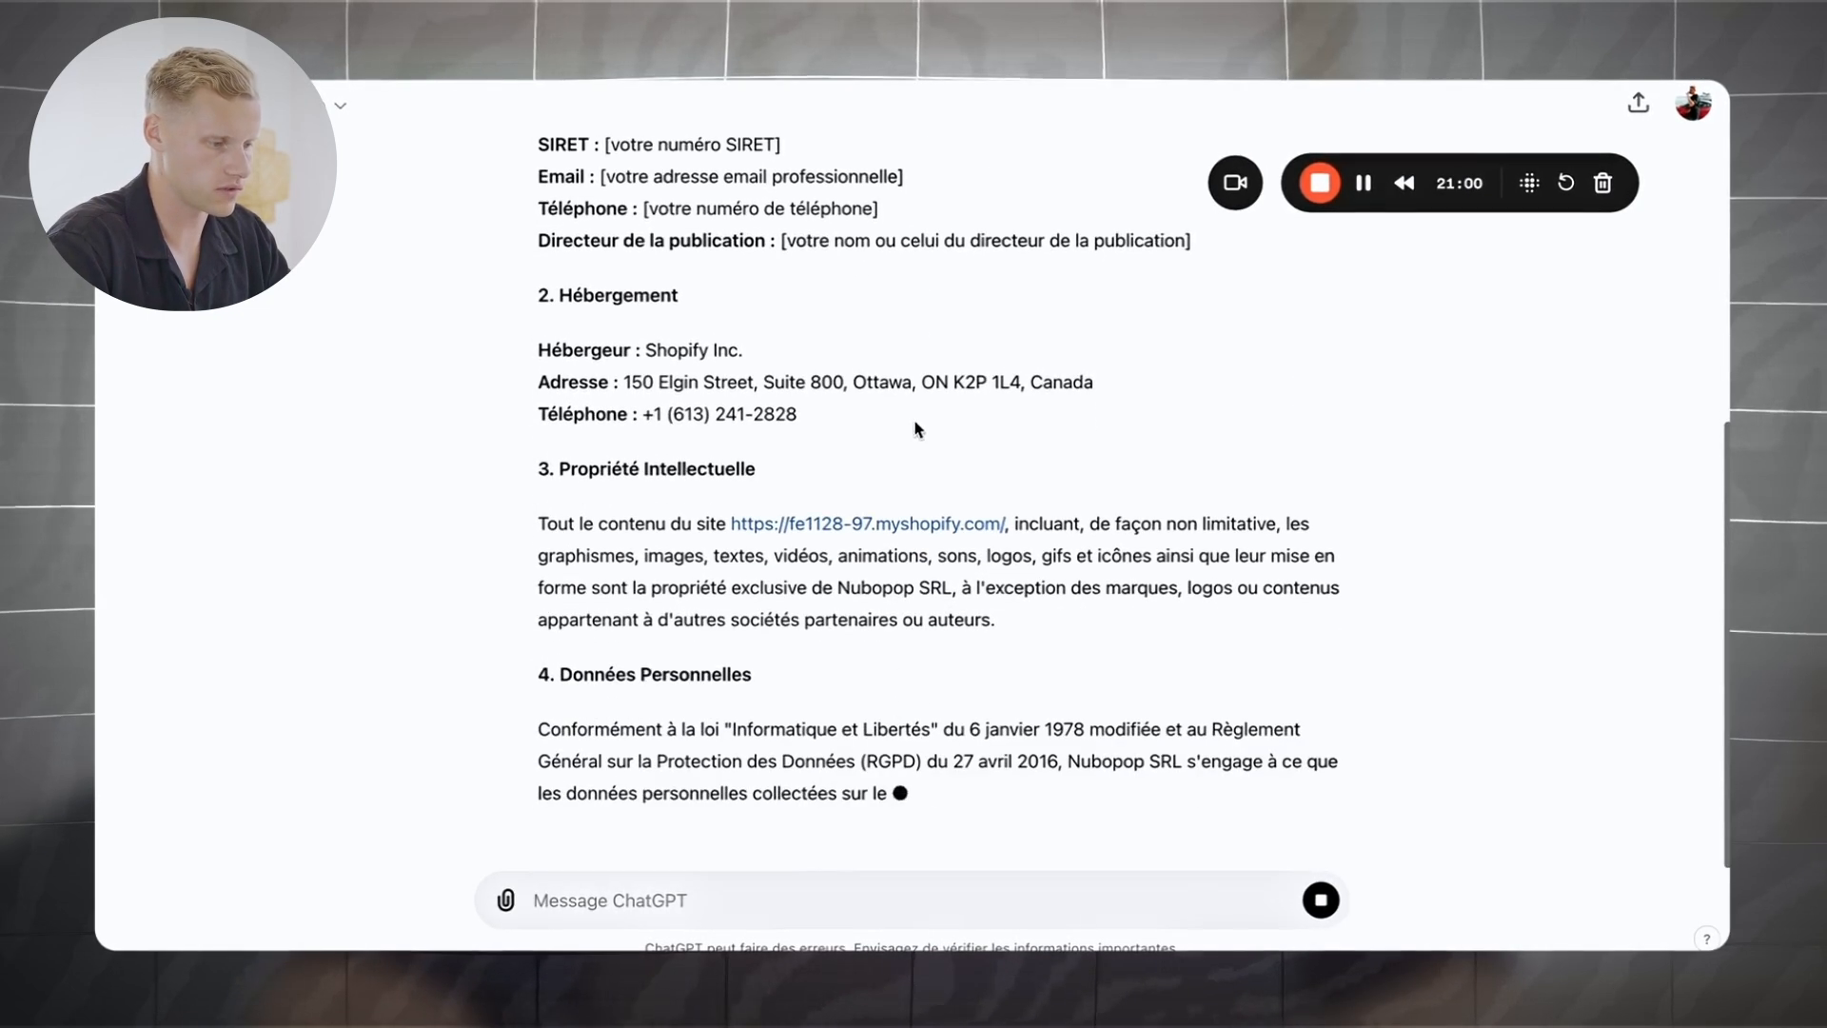
pyautogui.scroll(3, 916, 426)
pyautogui.scroll(-4, 917, 419)
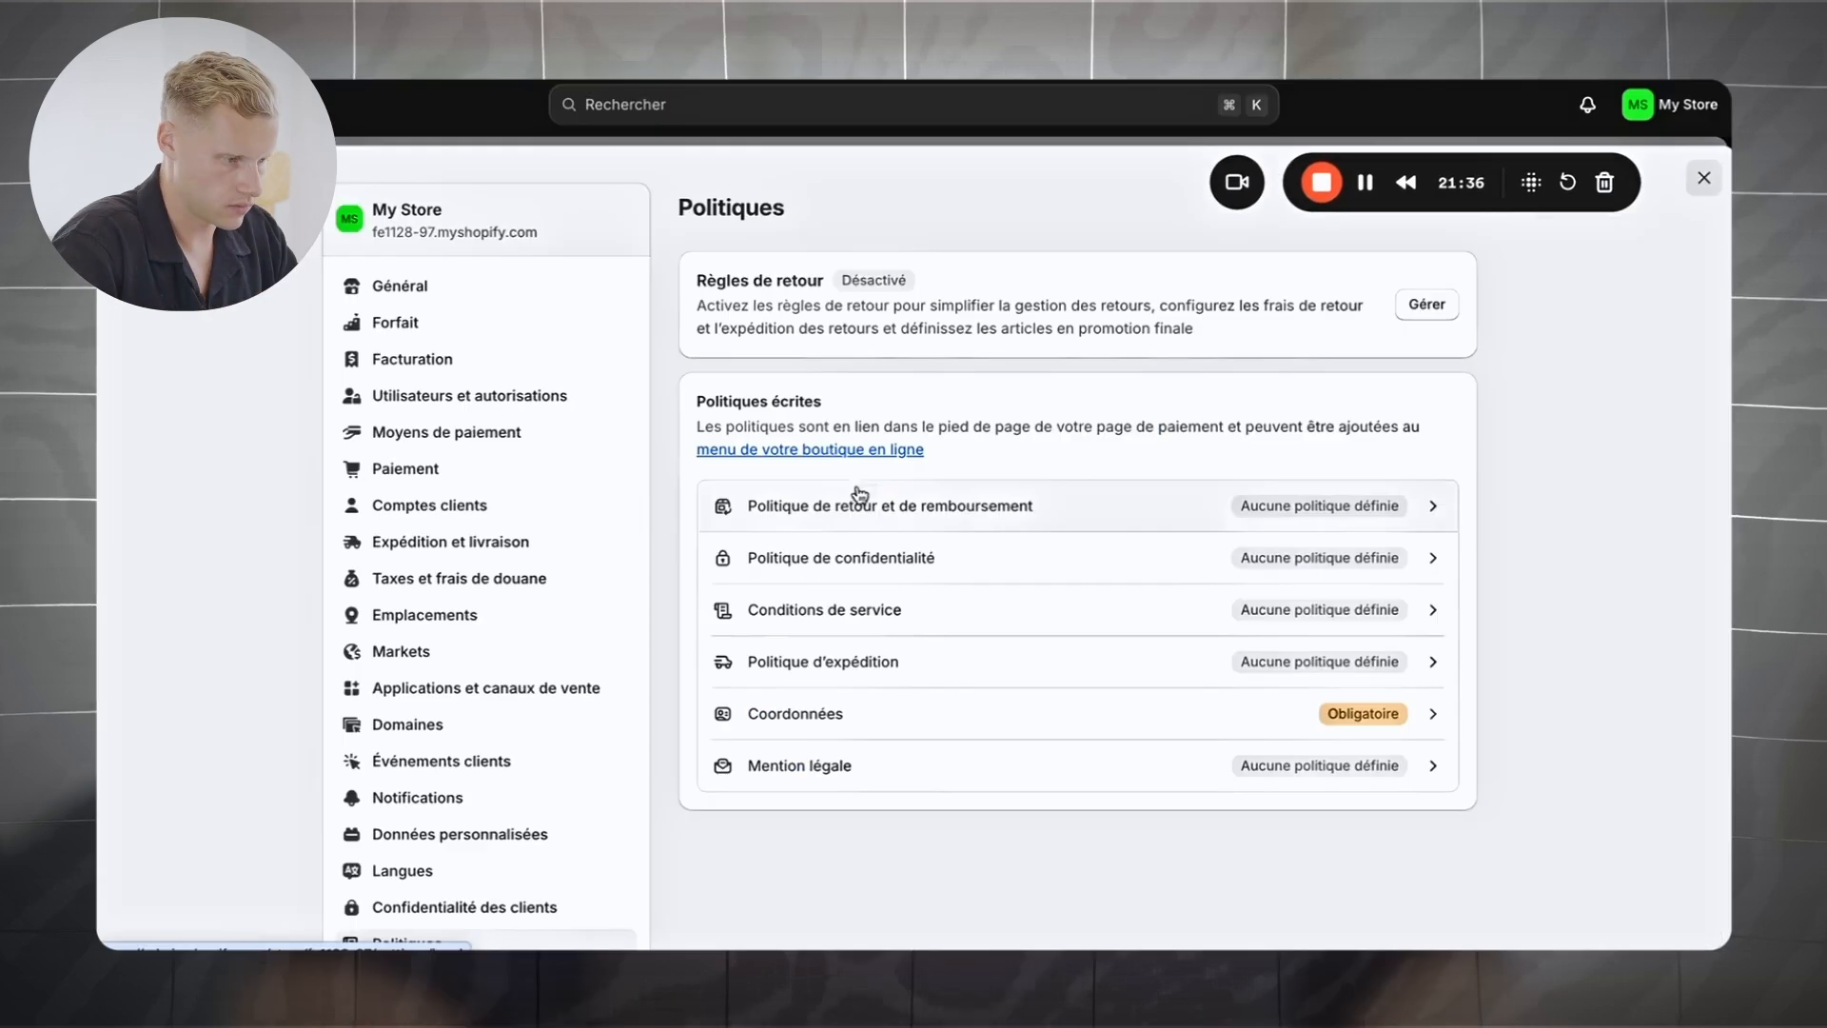
# Step: Paste the ChatGPT legal notice into the Mention légale policy and publish it
pyautogui.click(1379, 758)
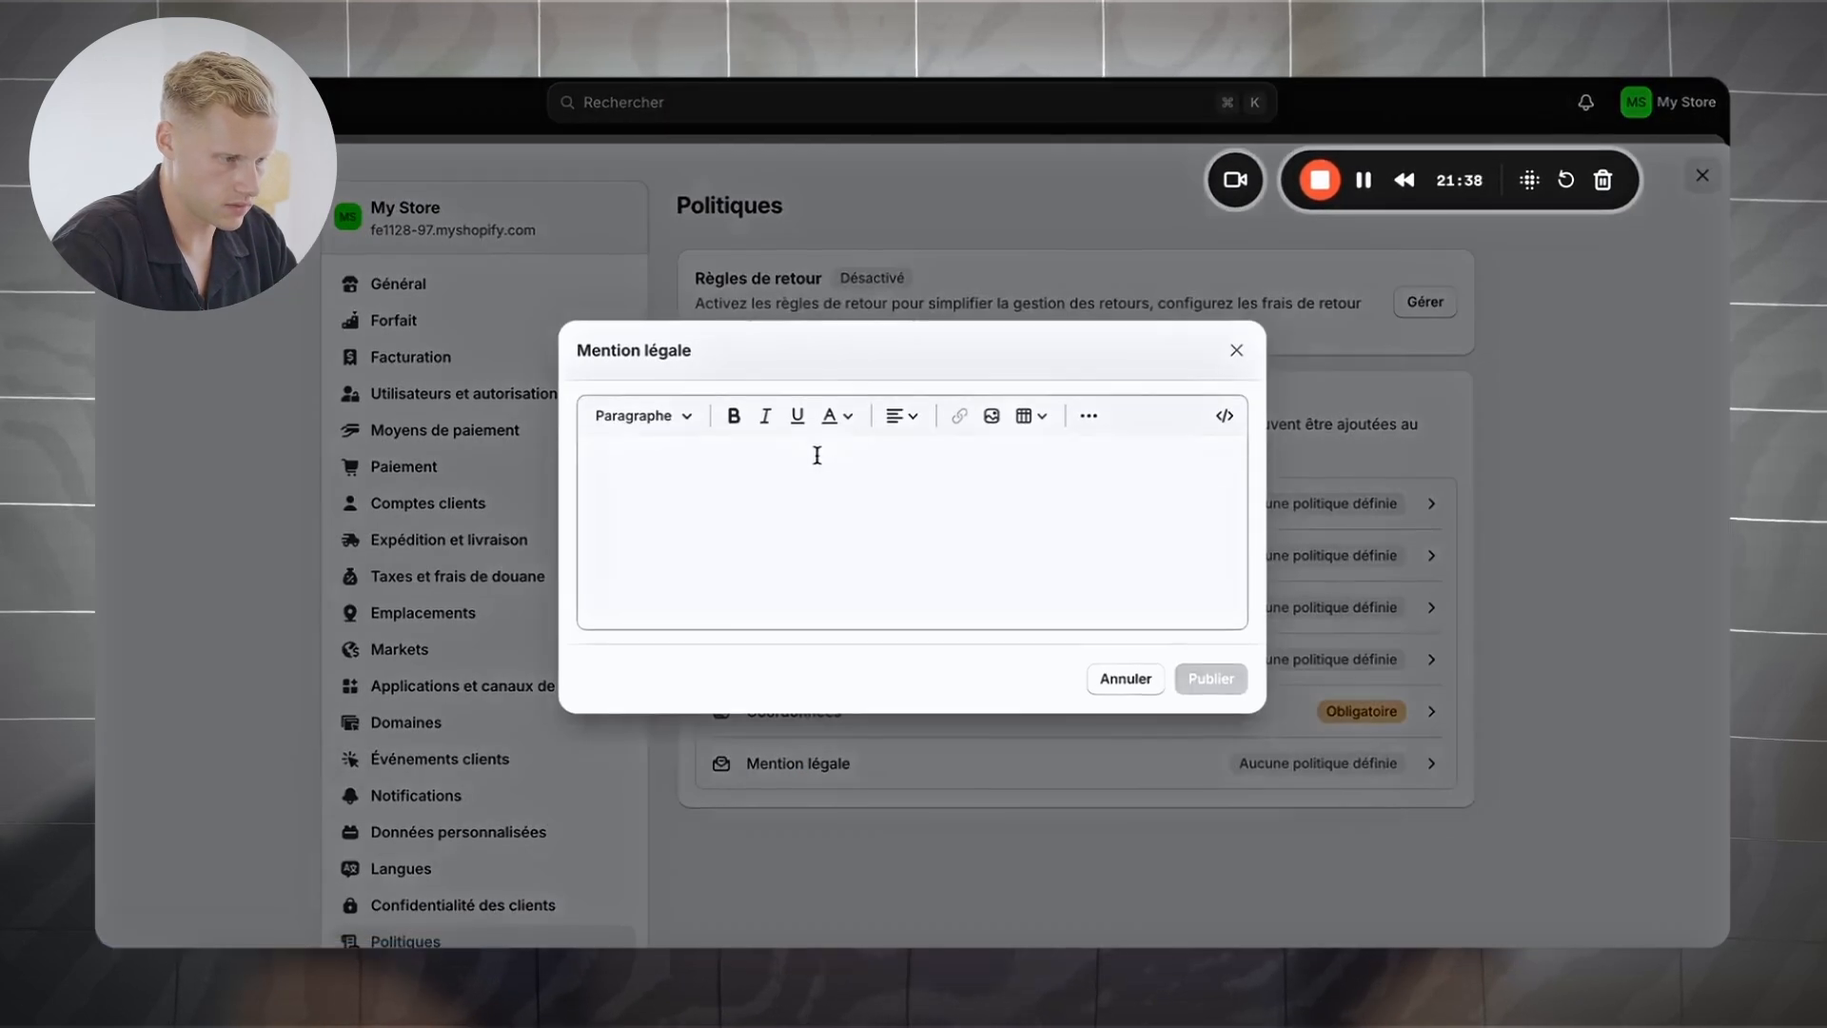
pyautogui.click(815, 453)
pyautogui.press('super+v')
pyautogui.click(1211, 869)
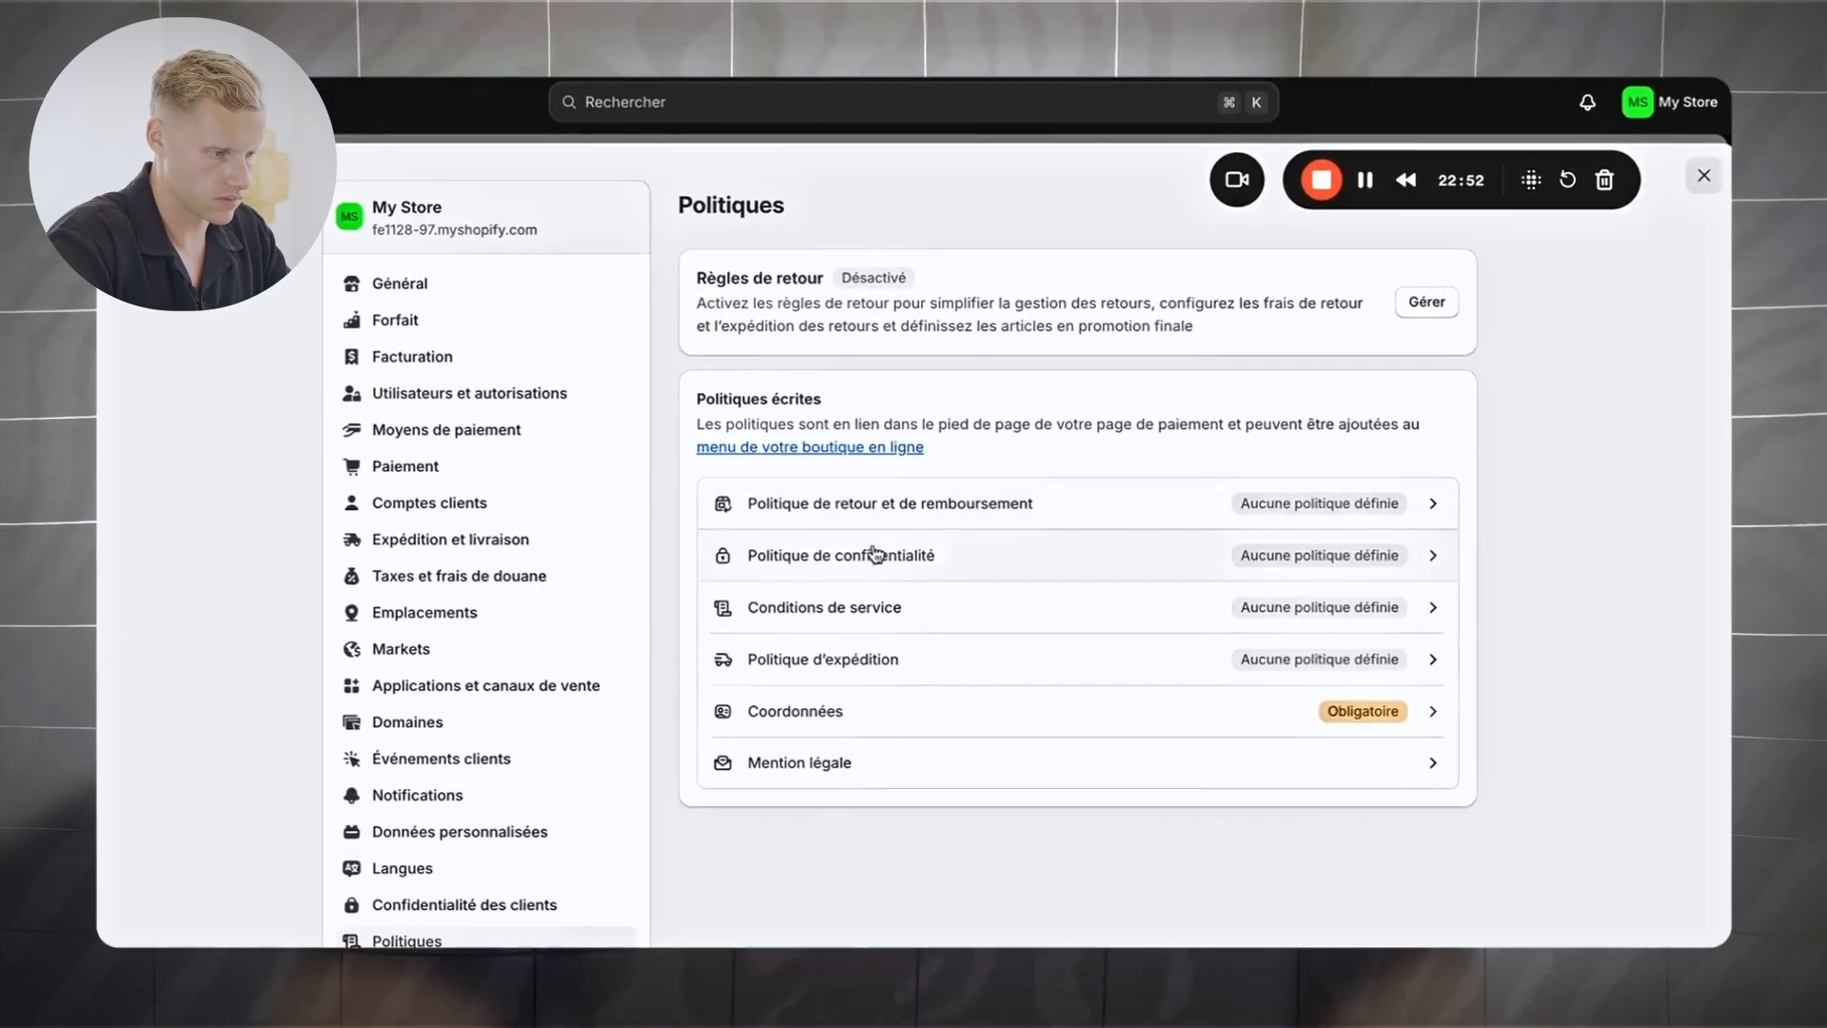
pyautogui.click(950, 553)
# Step: Paste the ChatGPT return policy into Politique de retour et de remboursement and publish it
pyautogui.press('super+v')
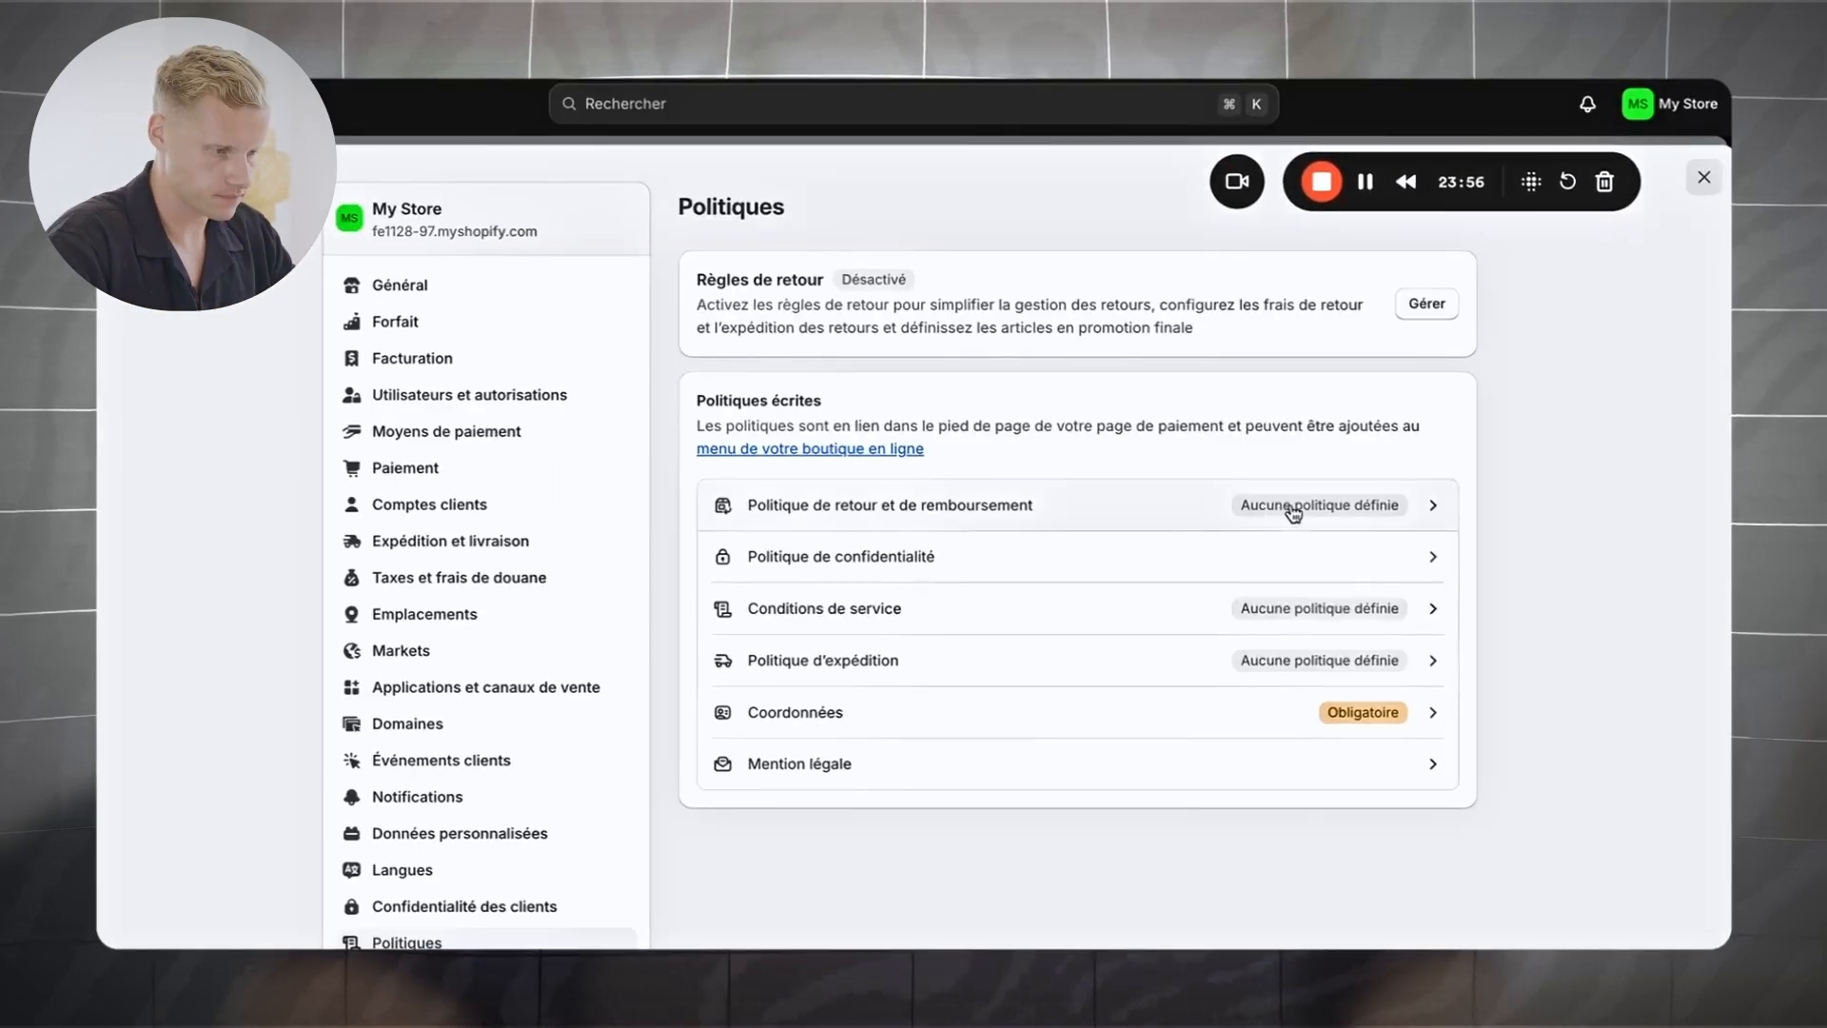
pyautogui.click(1289, 505)
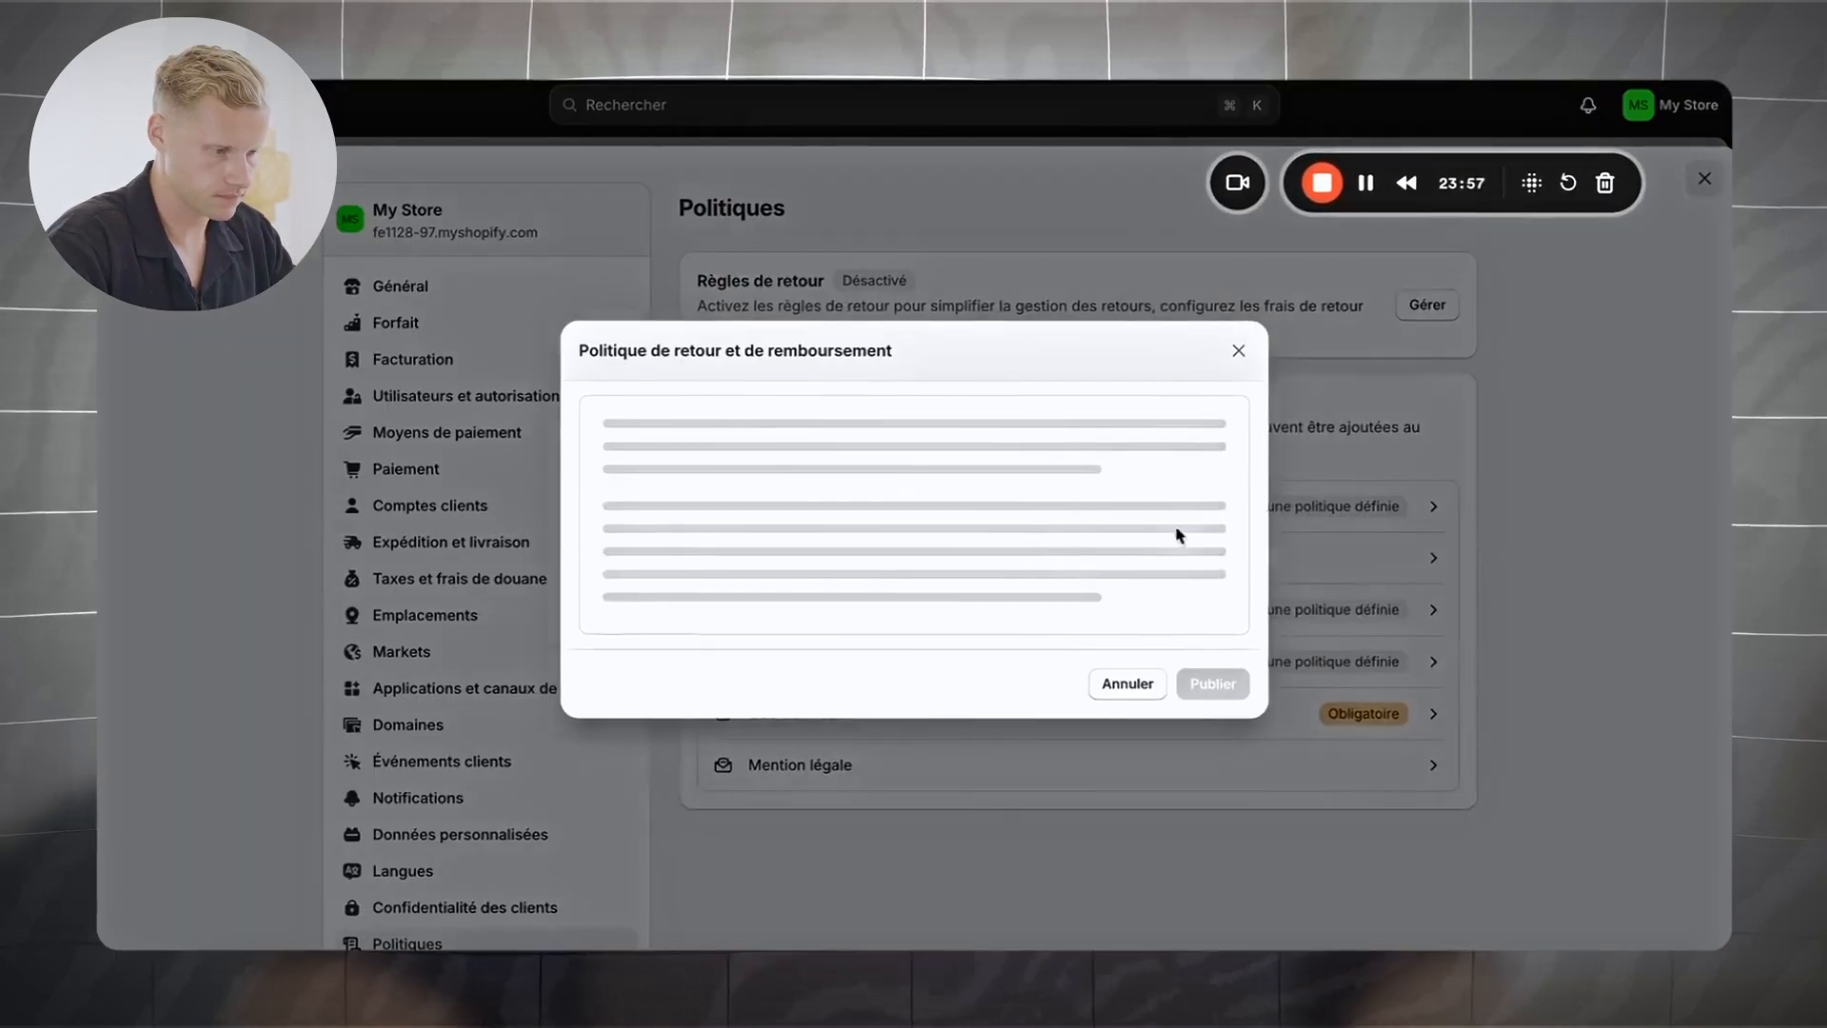
pyautogui.click(848, 497)
pyautogui.press('super+v')
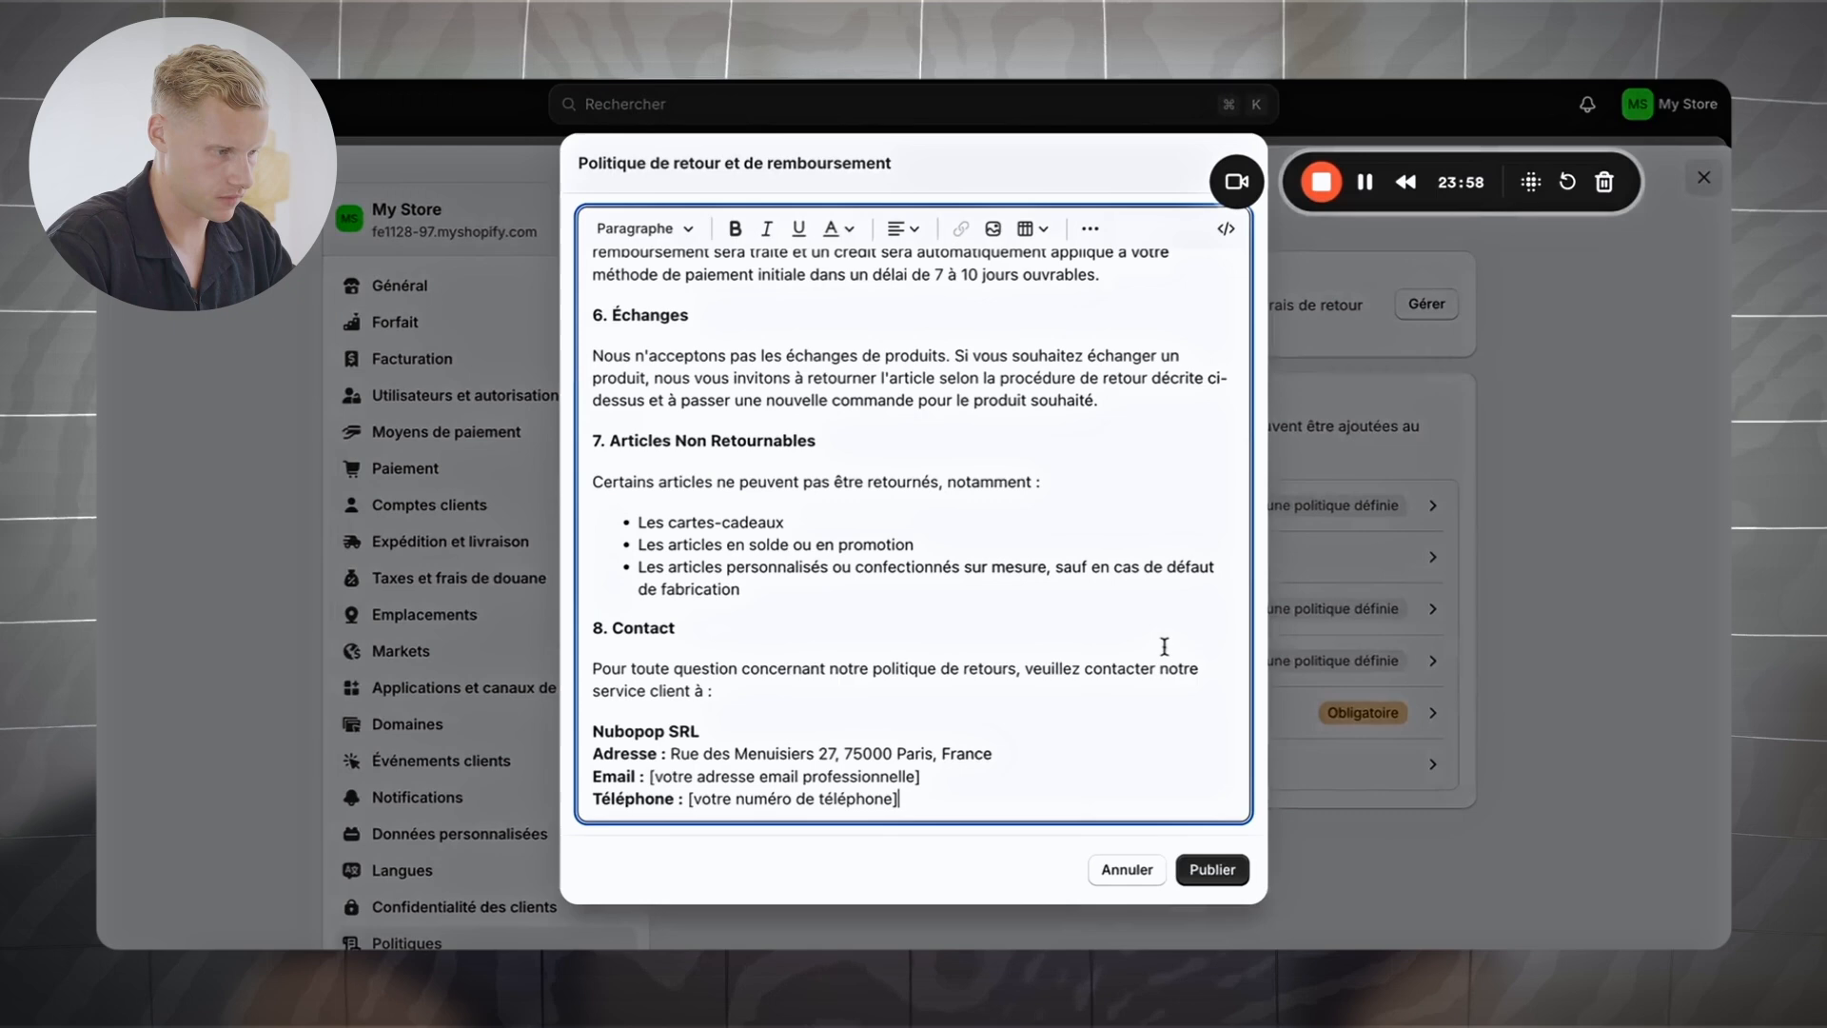
pyautogui.click(1208, 868)
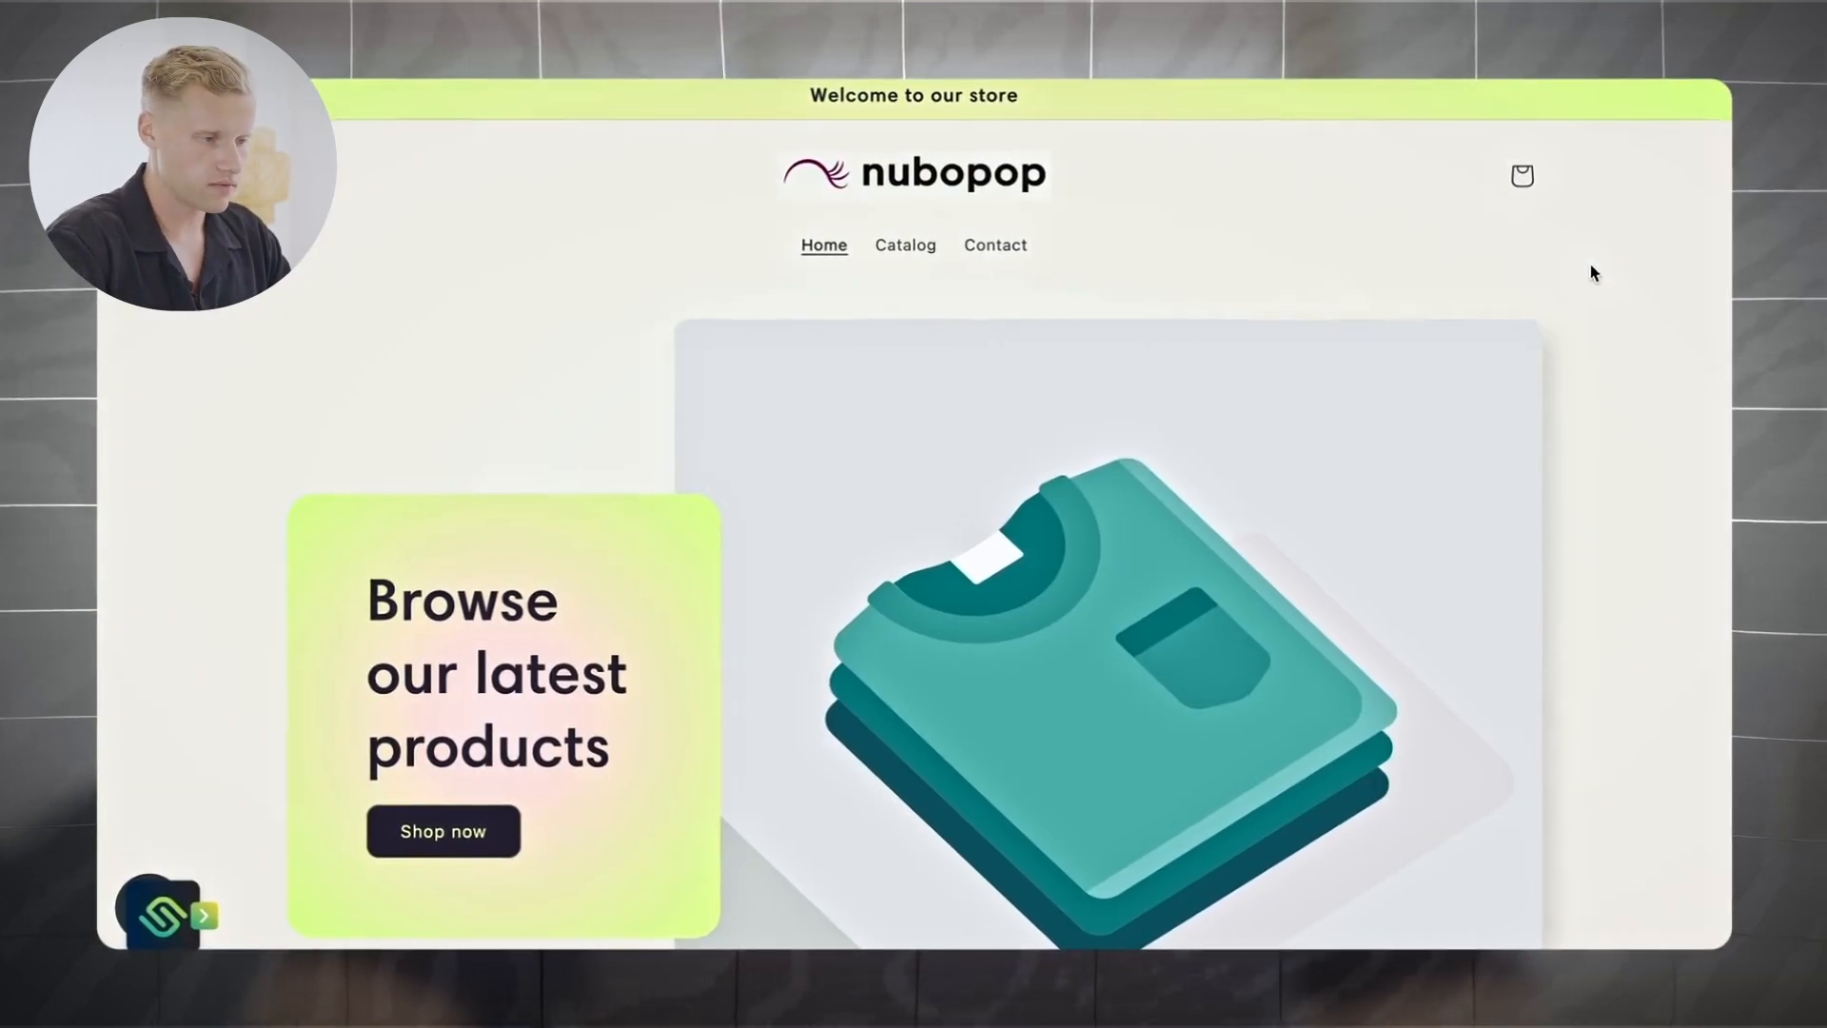
# Step: Scroll down the nubopop storefront homepage past the Browse our latest products banner
pyautogui.scroll(-10, 1591, 274)
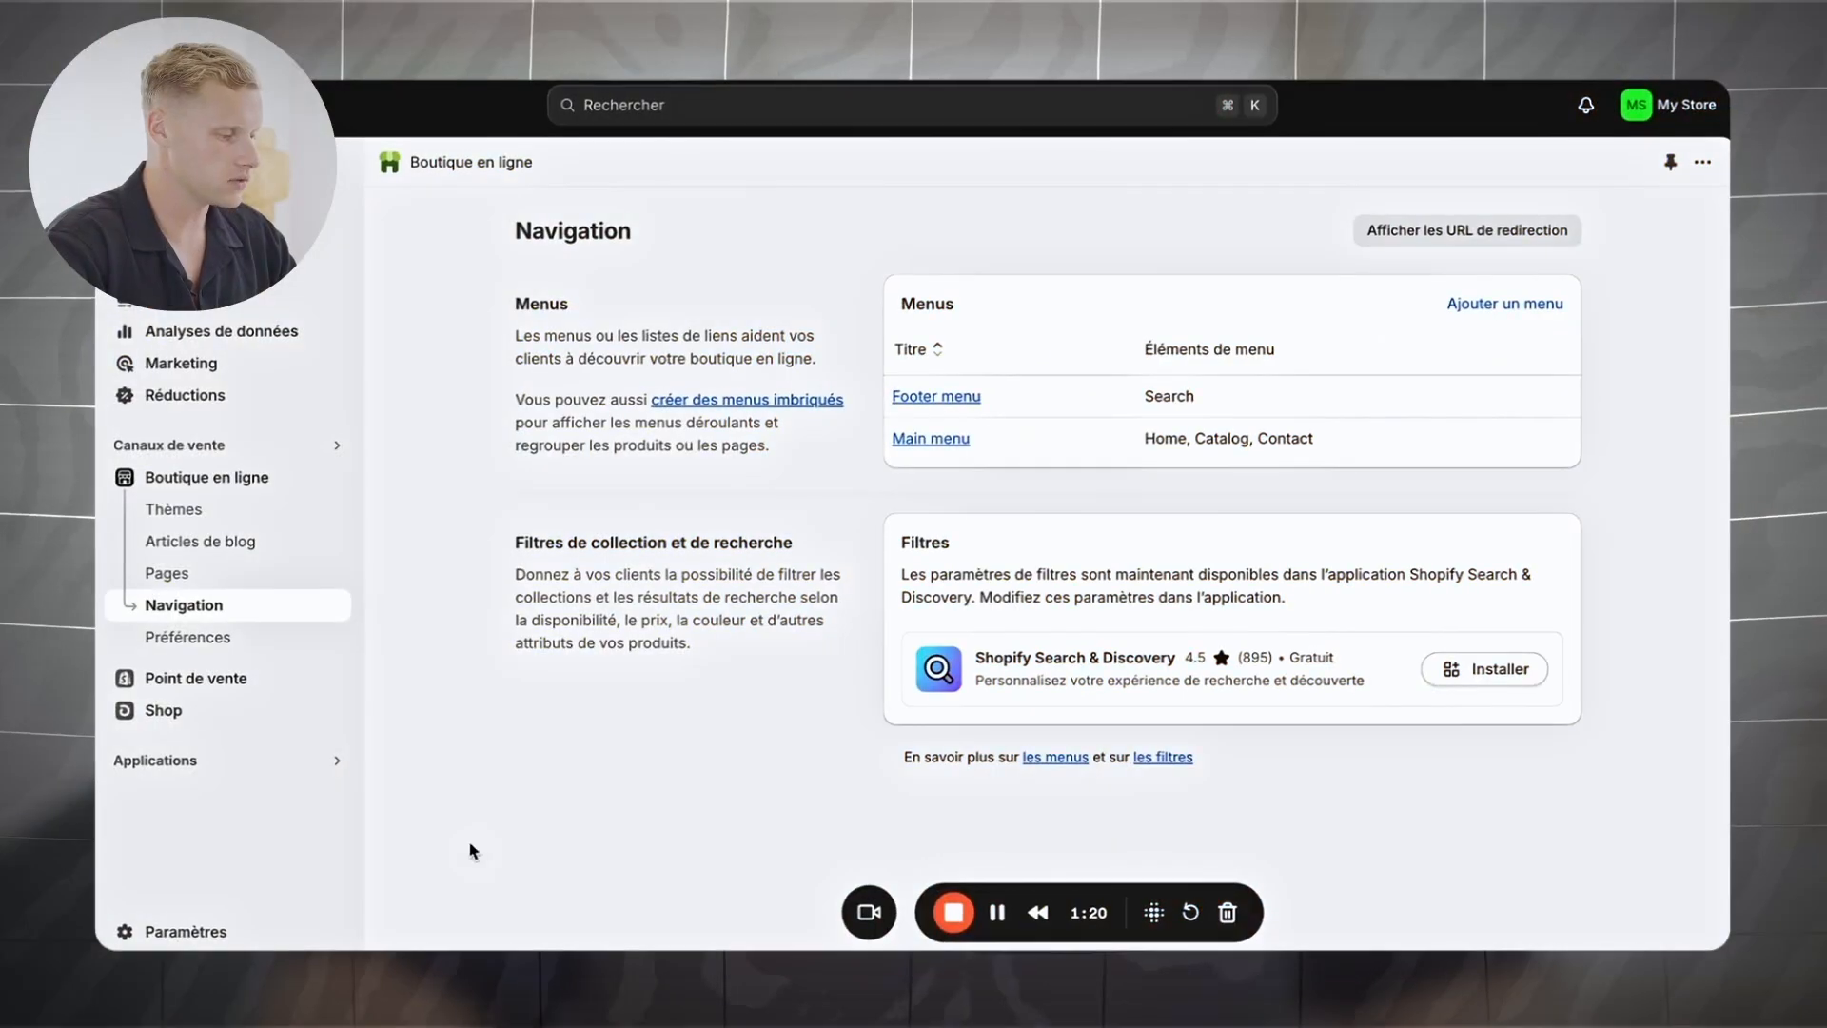
# Step: Review Moyens de paiement: Shopify Payments, the incomplete PayPal setup and payment capture method
pyautogui.click(183, 933)
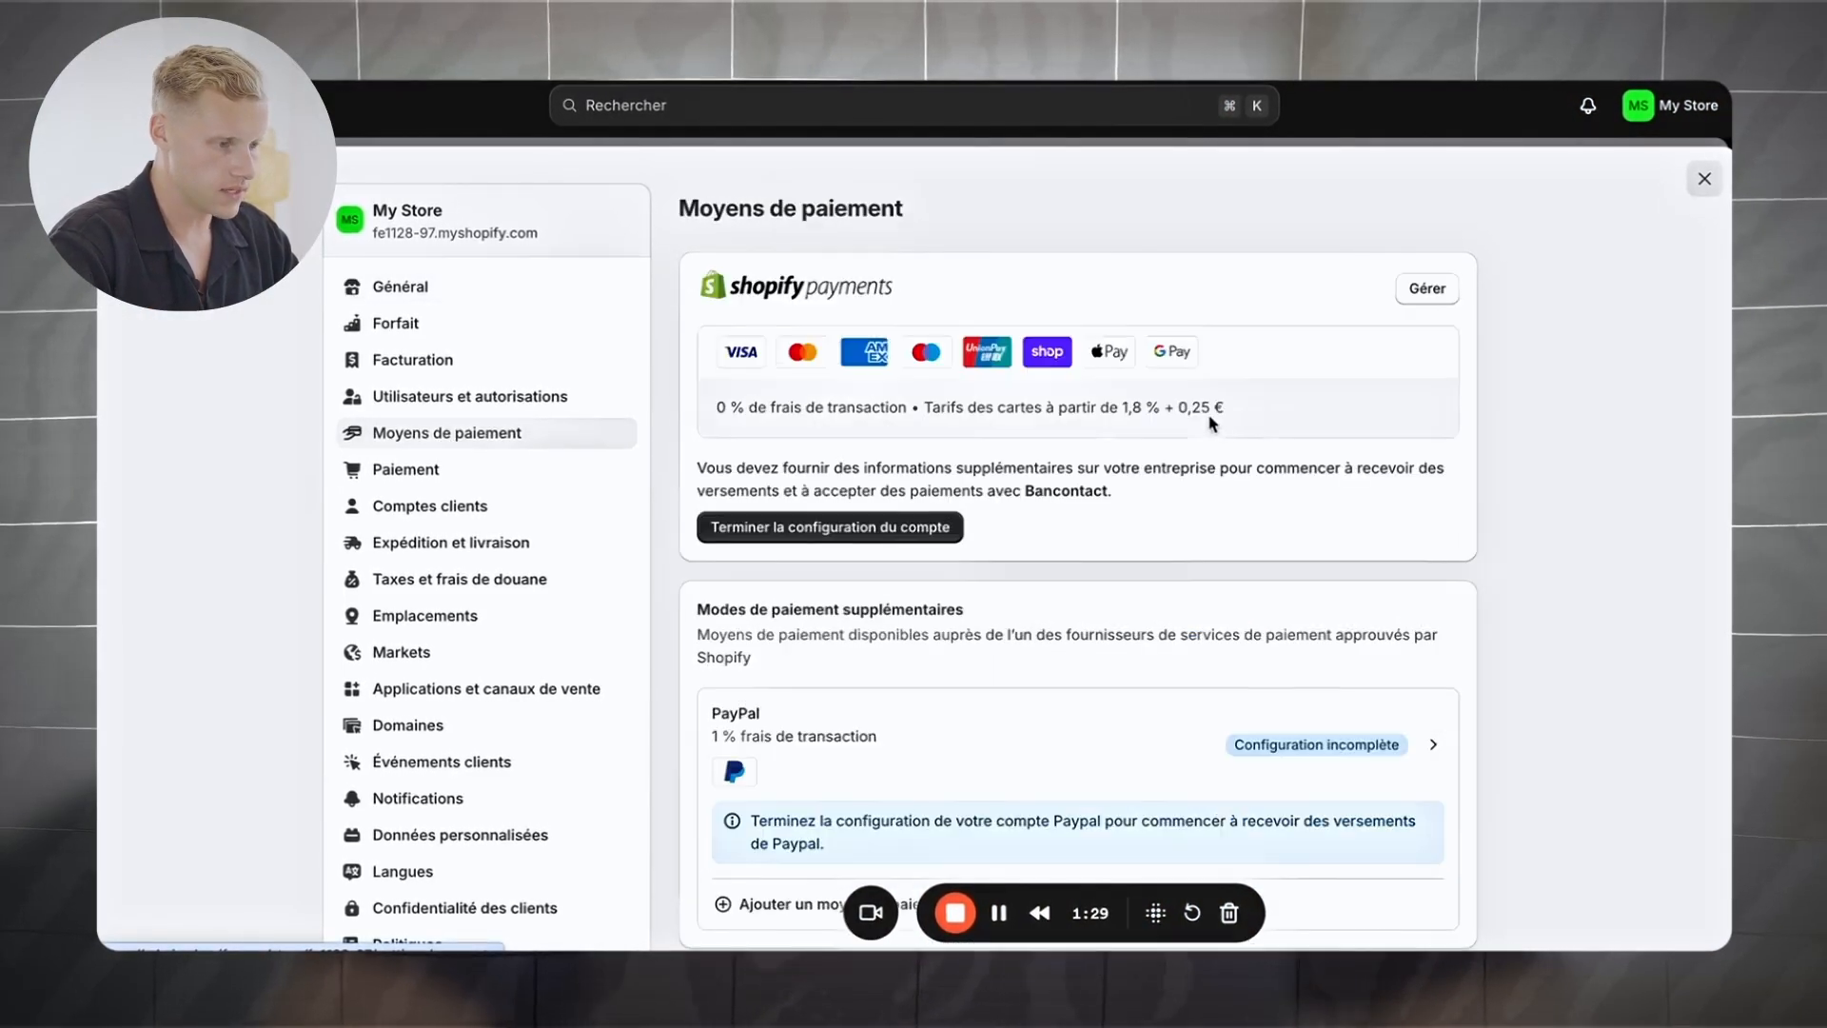
pyautogui.scroll(-3, 1504, 427)
pyautogui.scroll(2, 1504, 427)
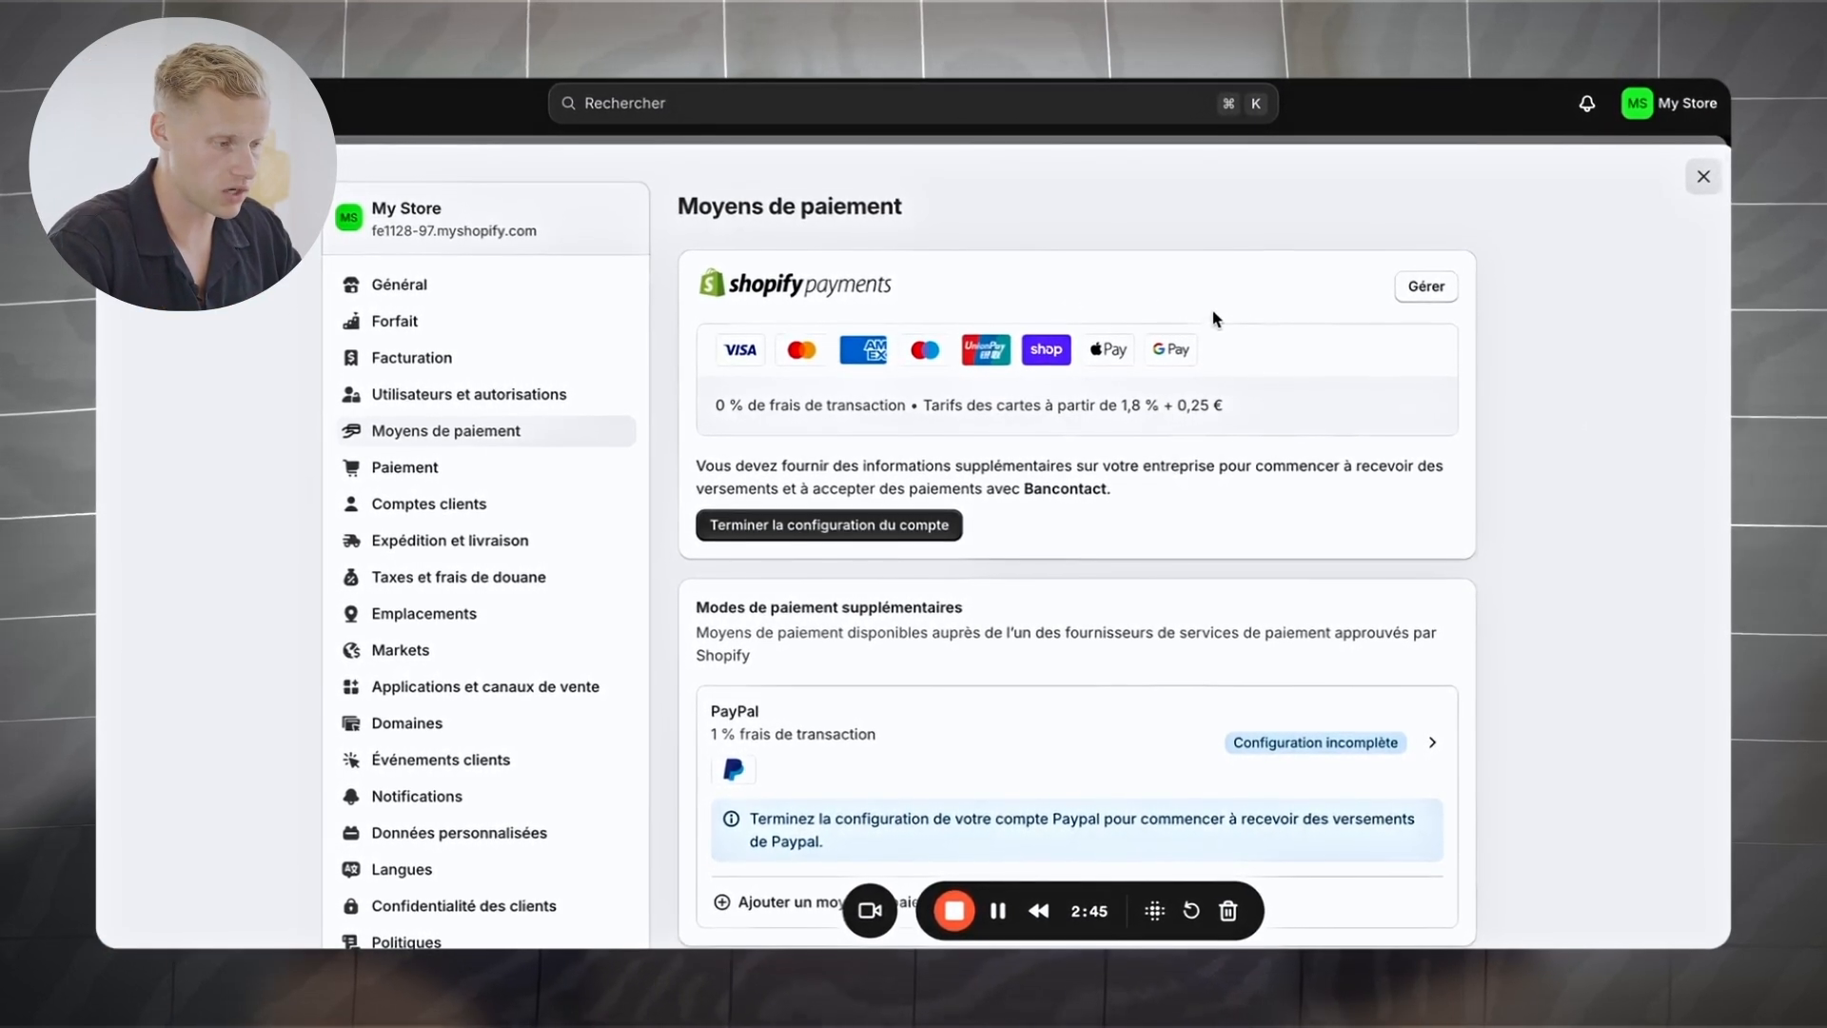
pyautogui.scroll(-3, 1215, 321)
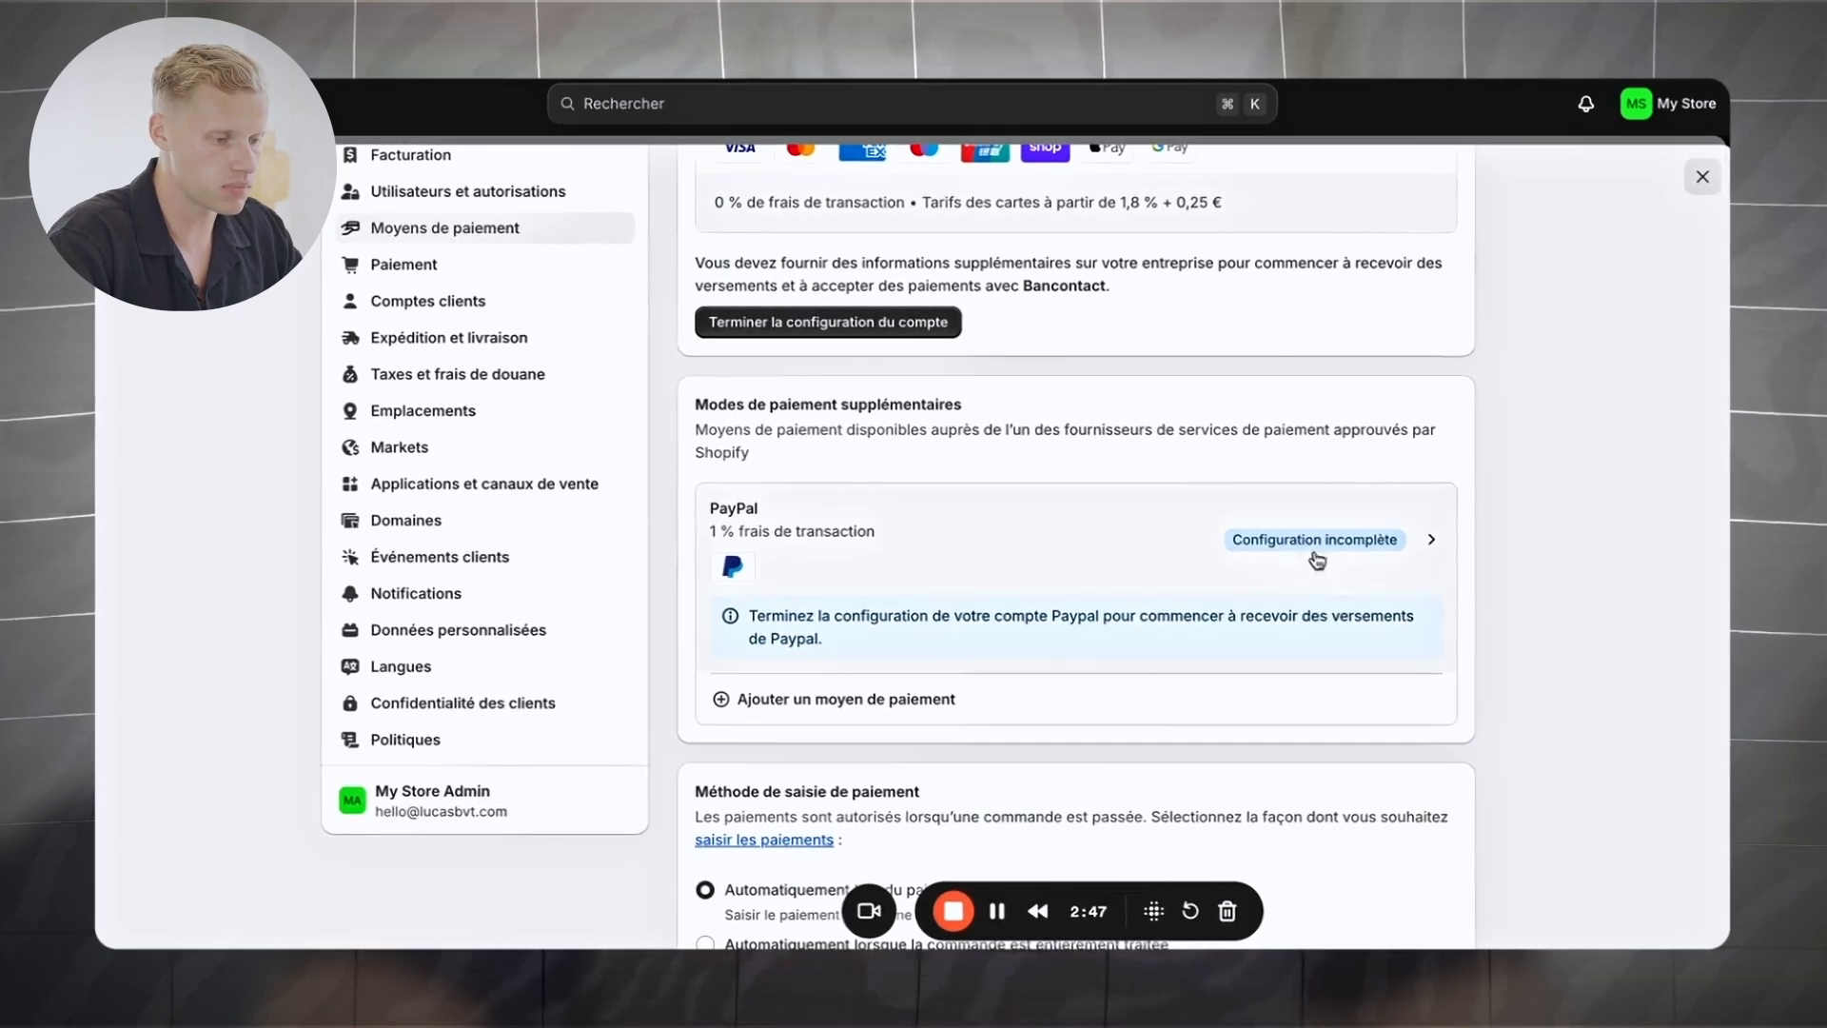
pyautogui.scroll(-1, 1237, 593)
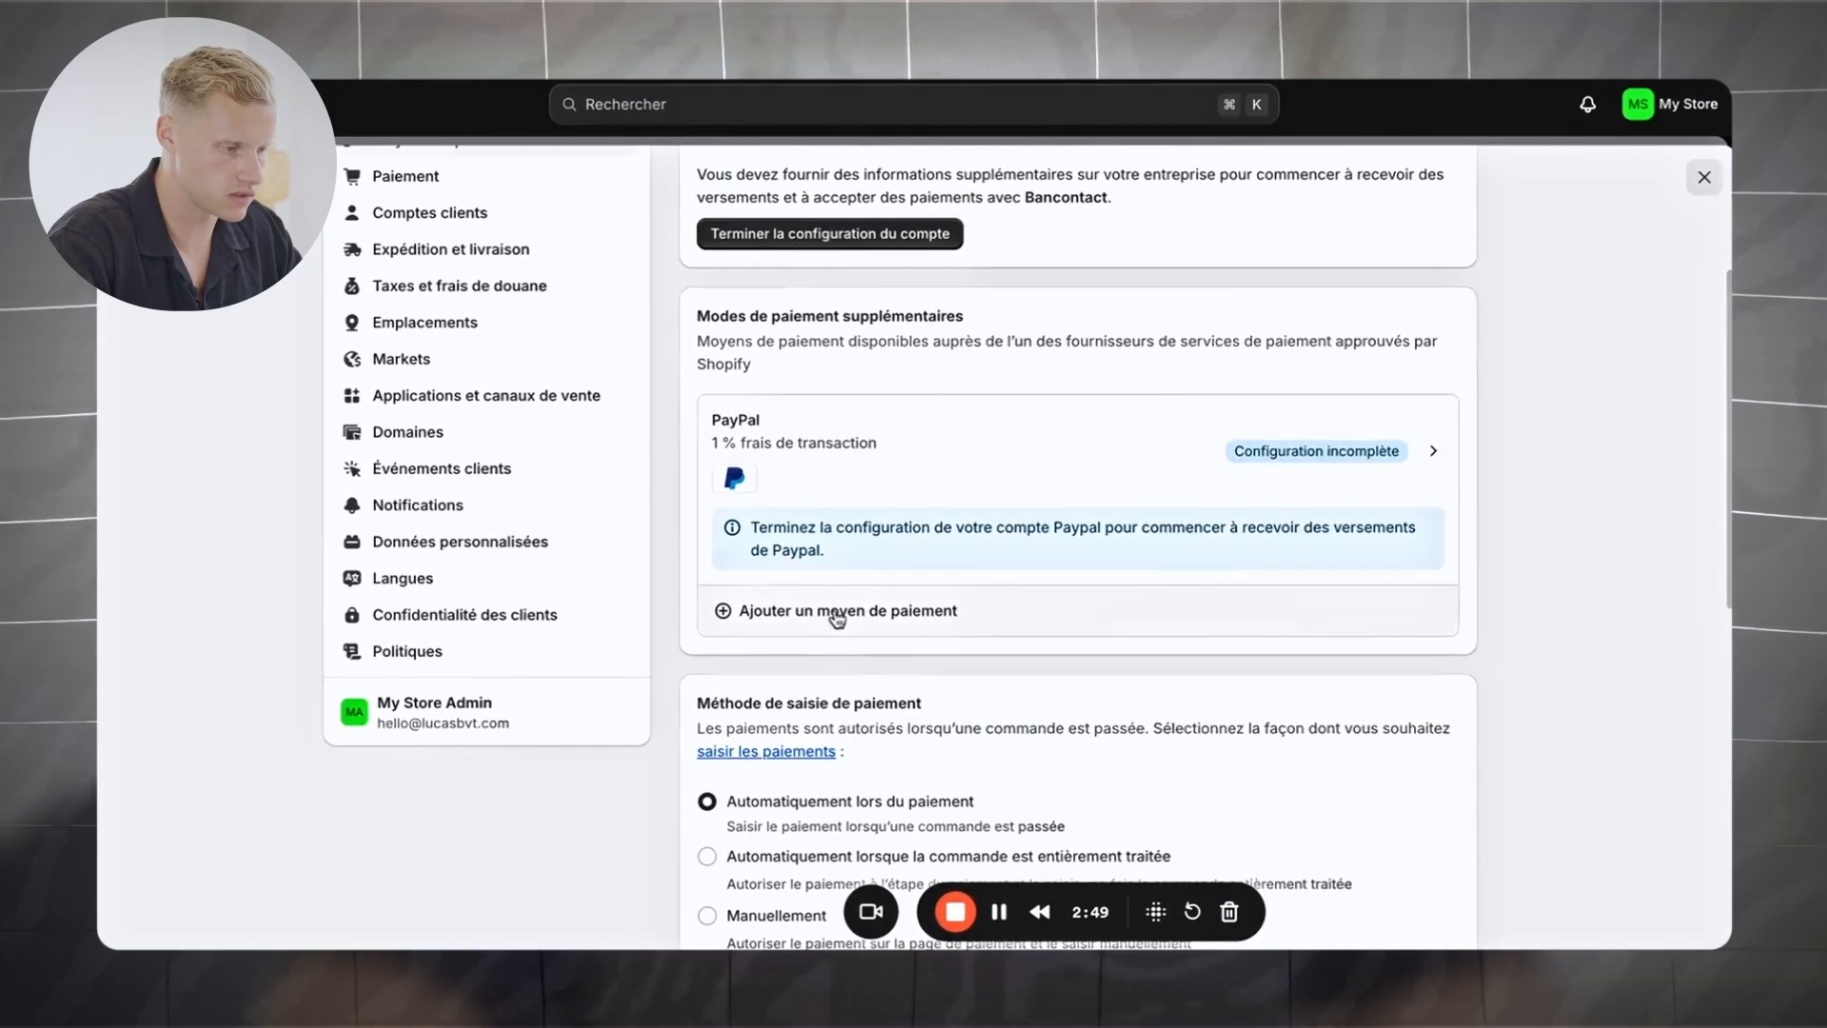
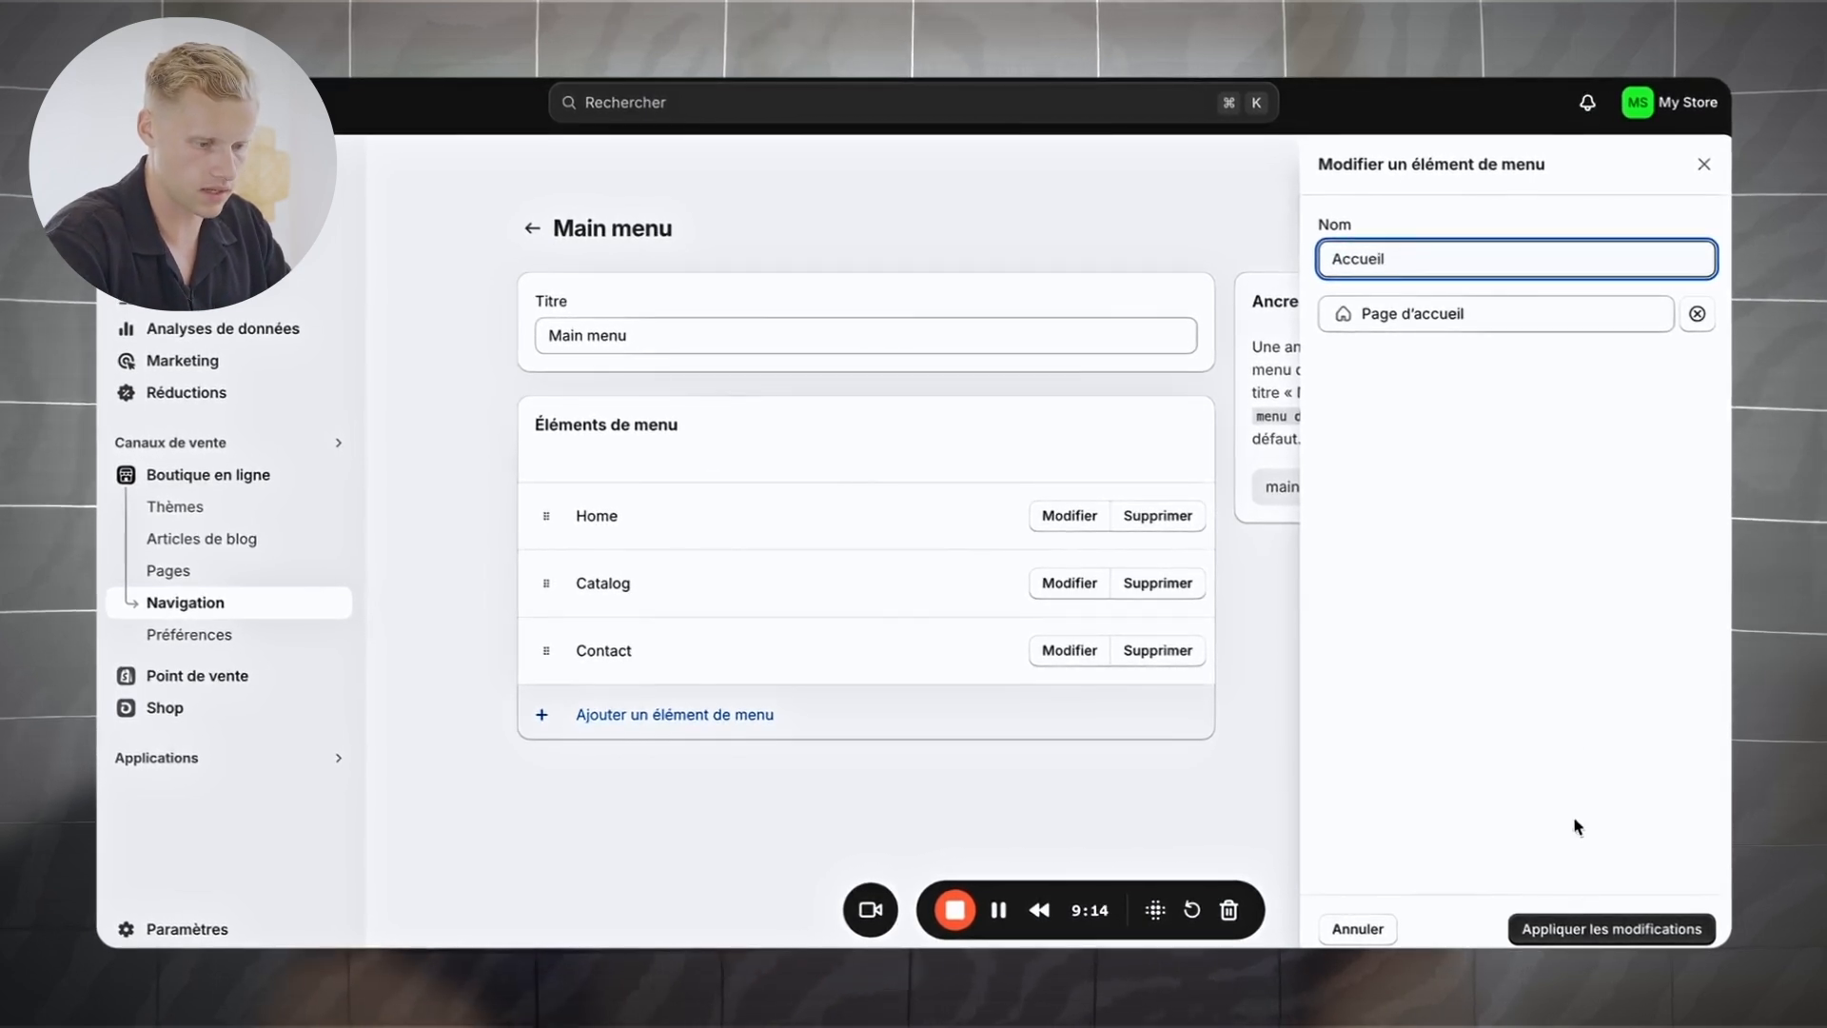
# Step: Rename Home, Catalog and Contact to Accueil, Catalogue and Contactez-nous, and save the Main menu
pyautogui.click(1571, 938)
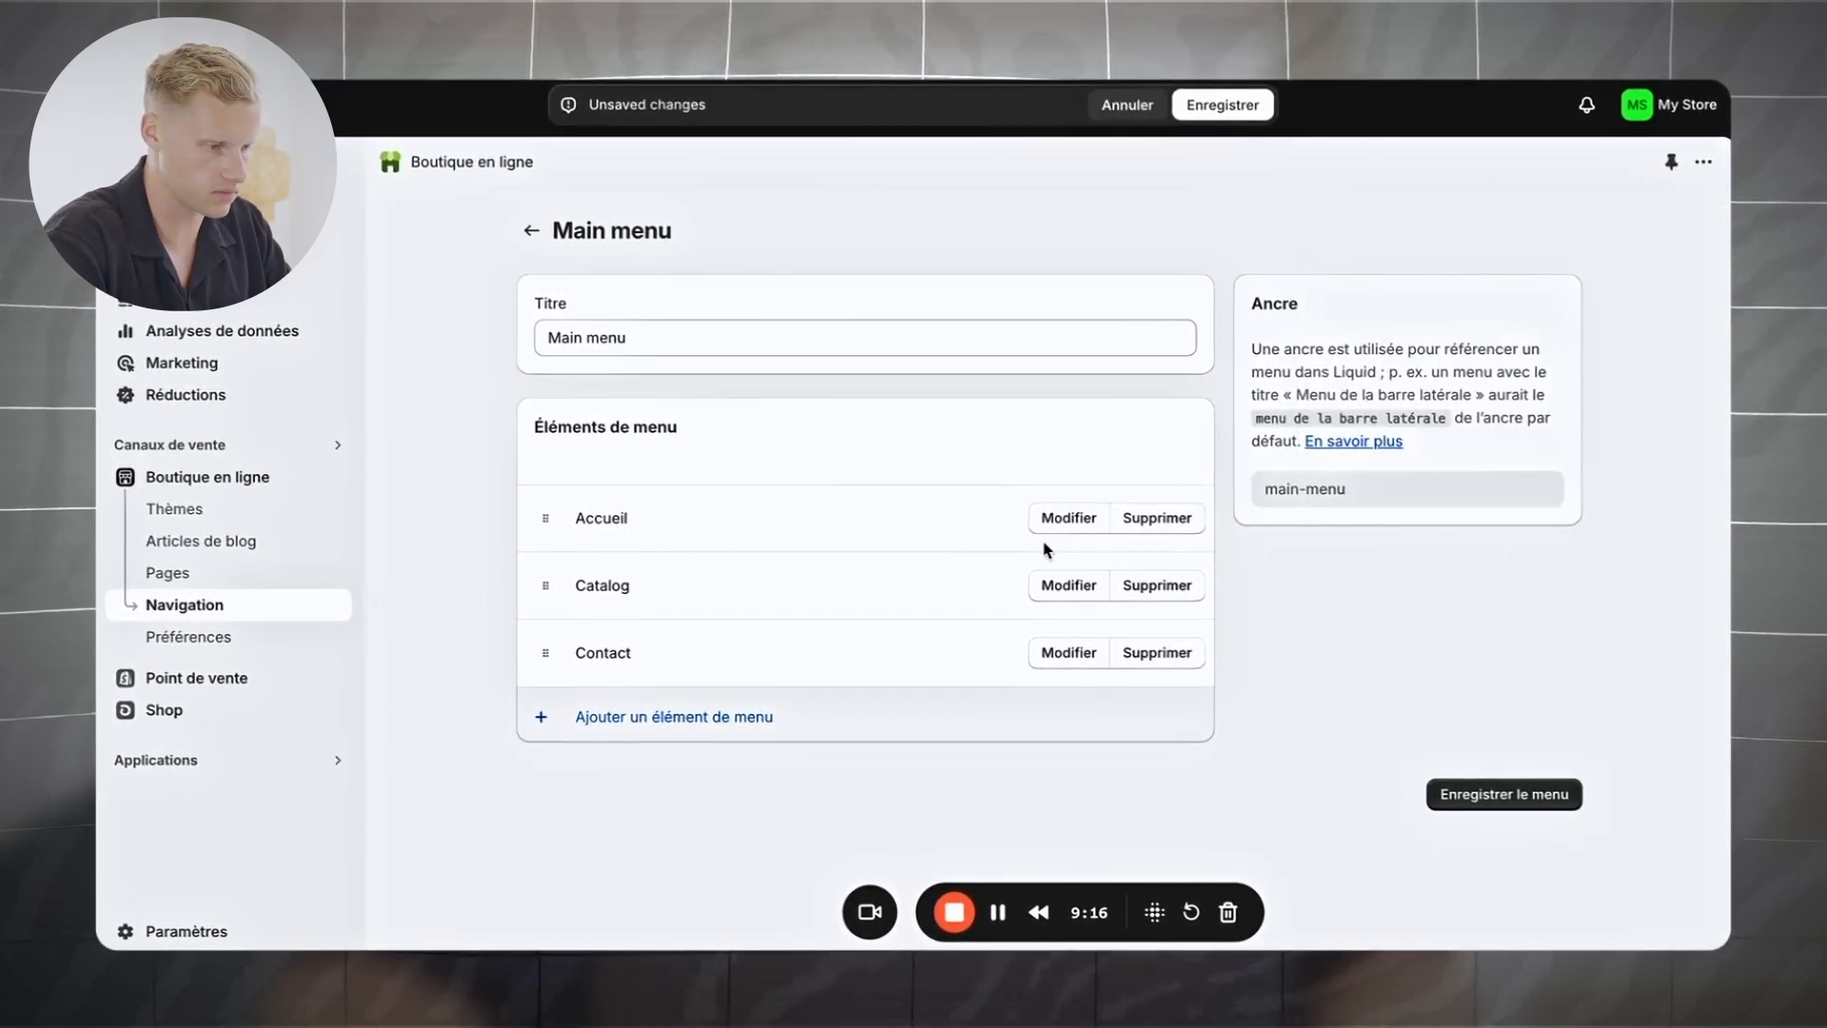
pyautogui.click(1068, 584)
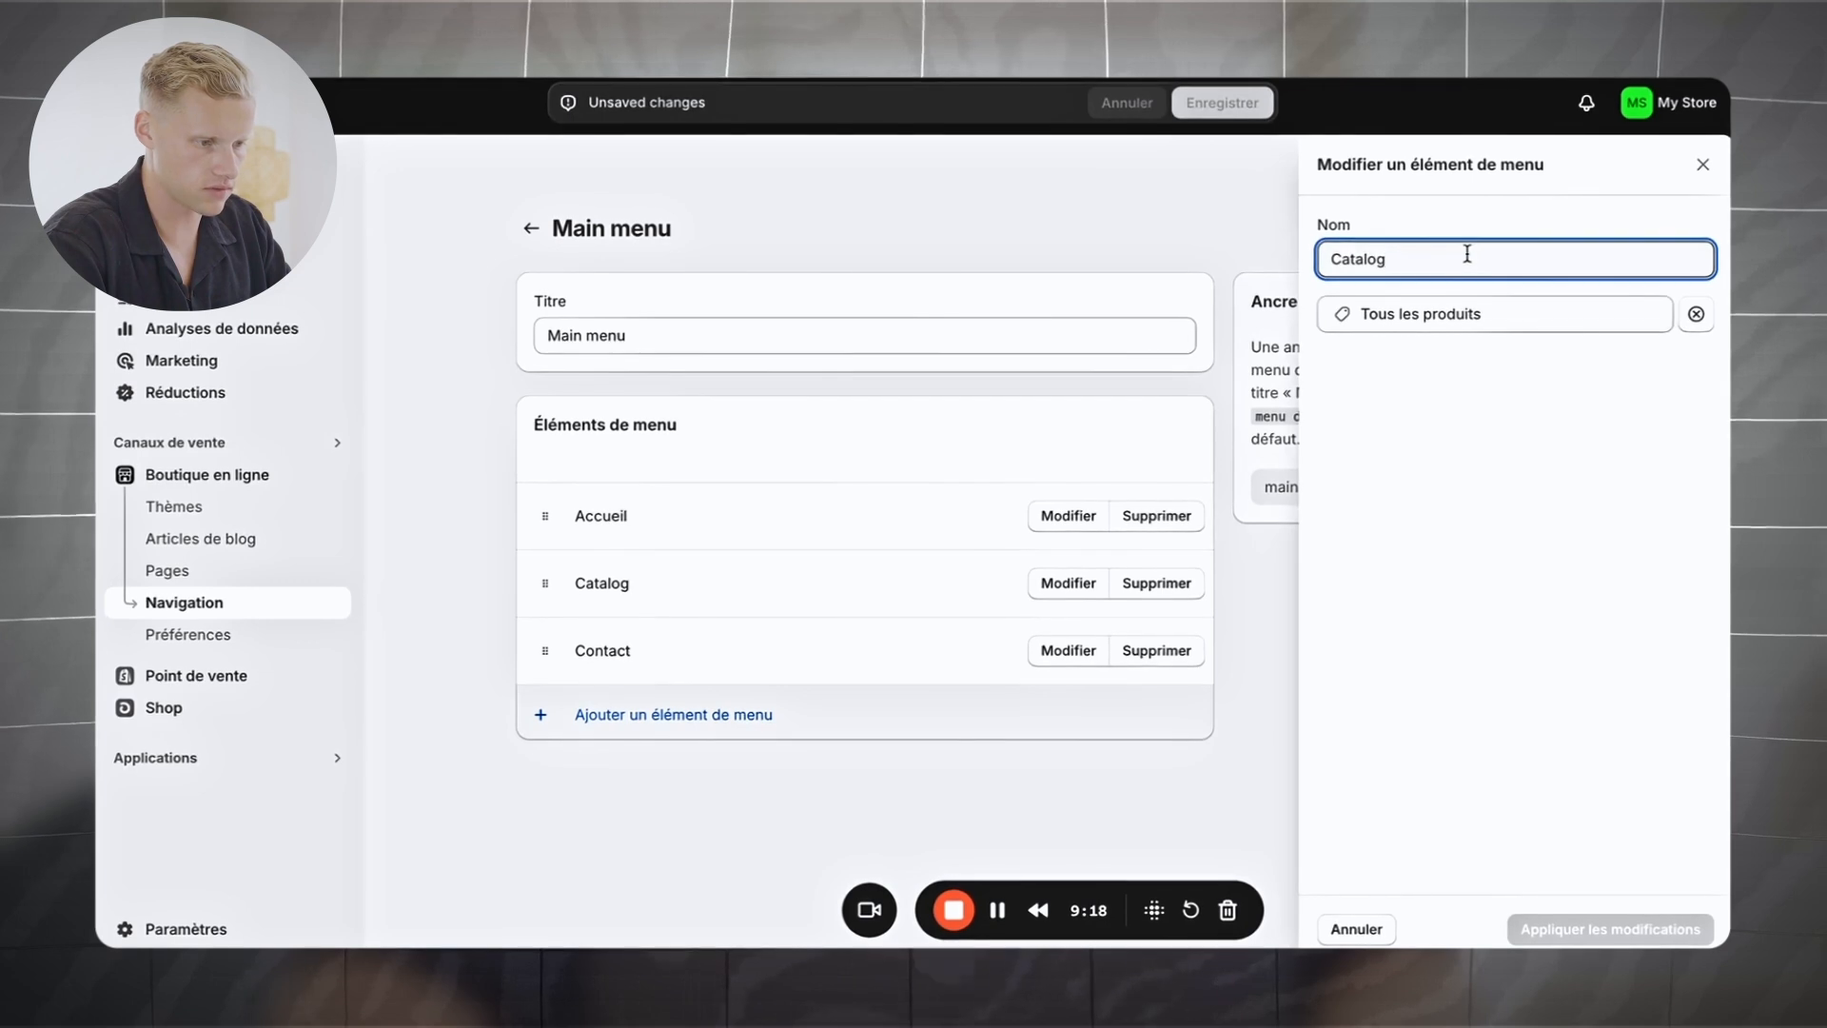
pyautogui.write('ue')
pyautogui.click(1595, 927)
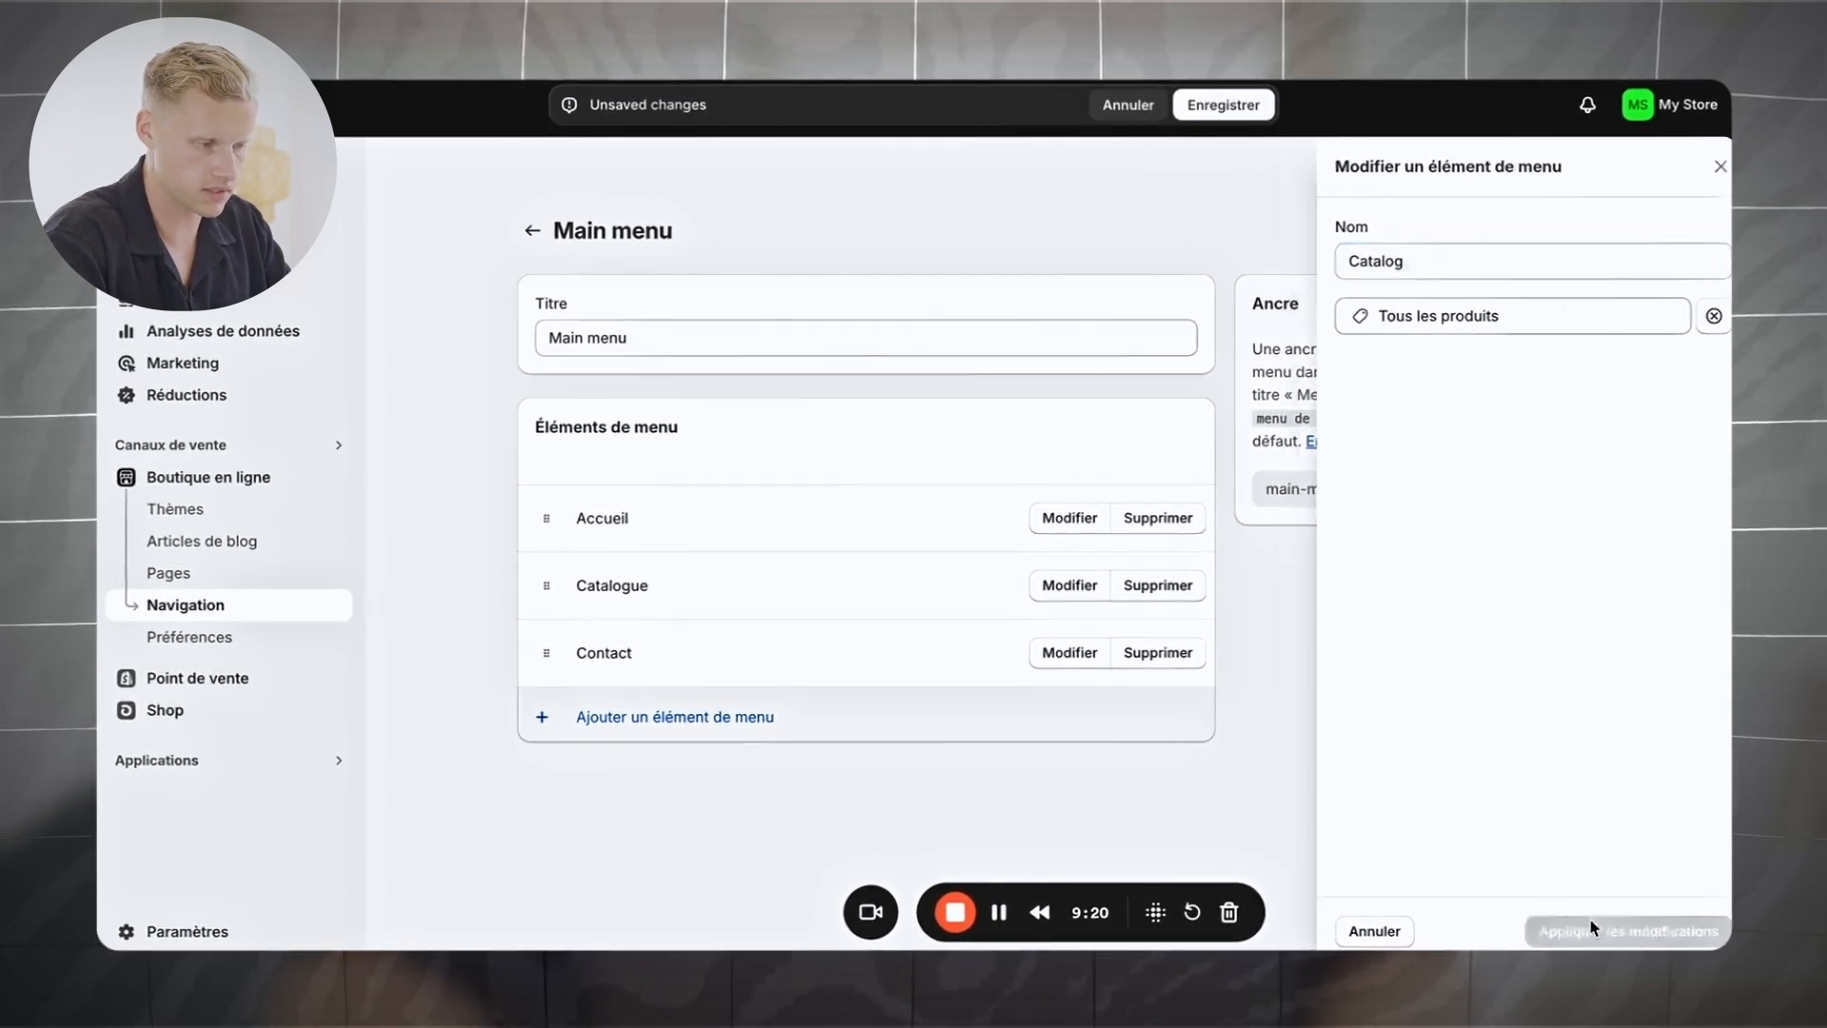
pyautogui.click(1069, 653)
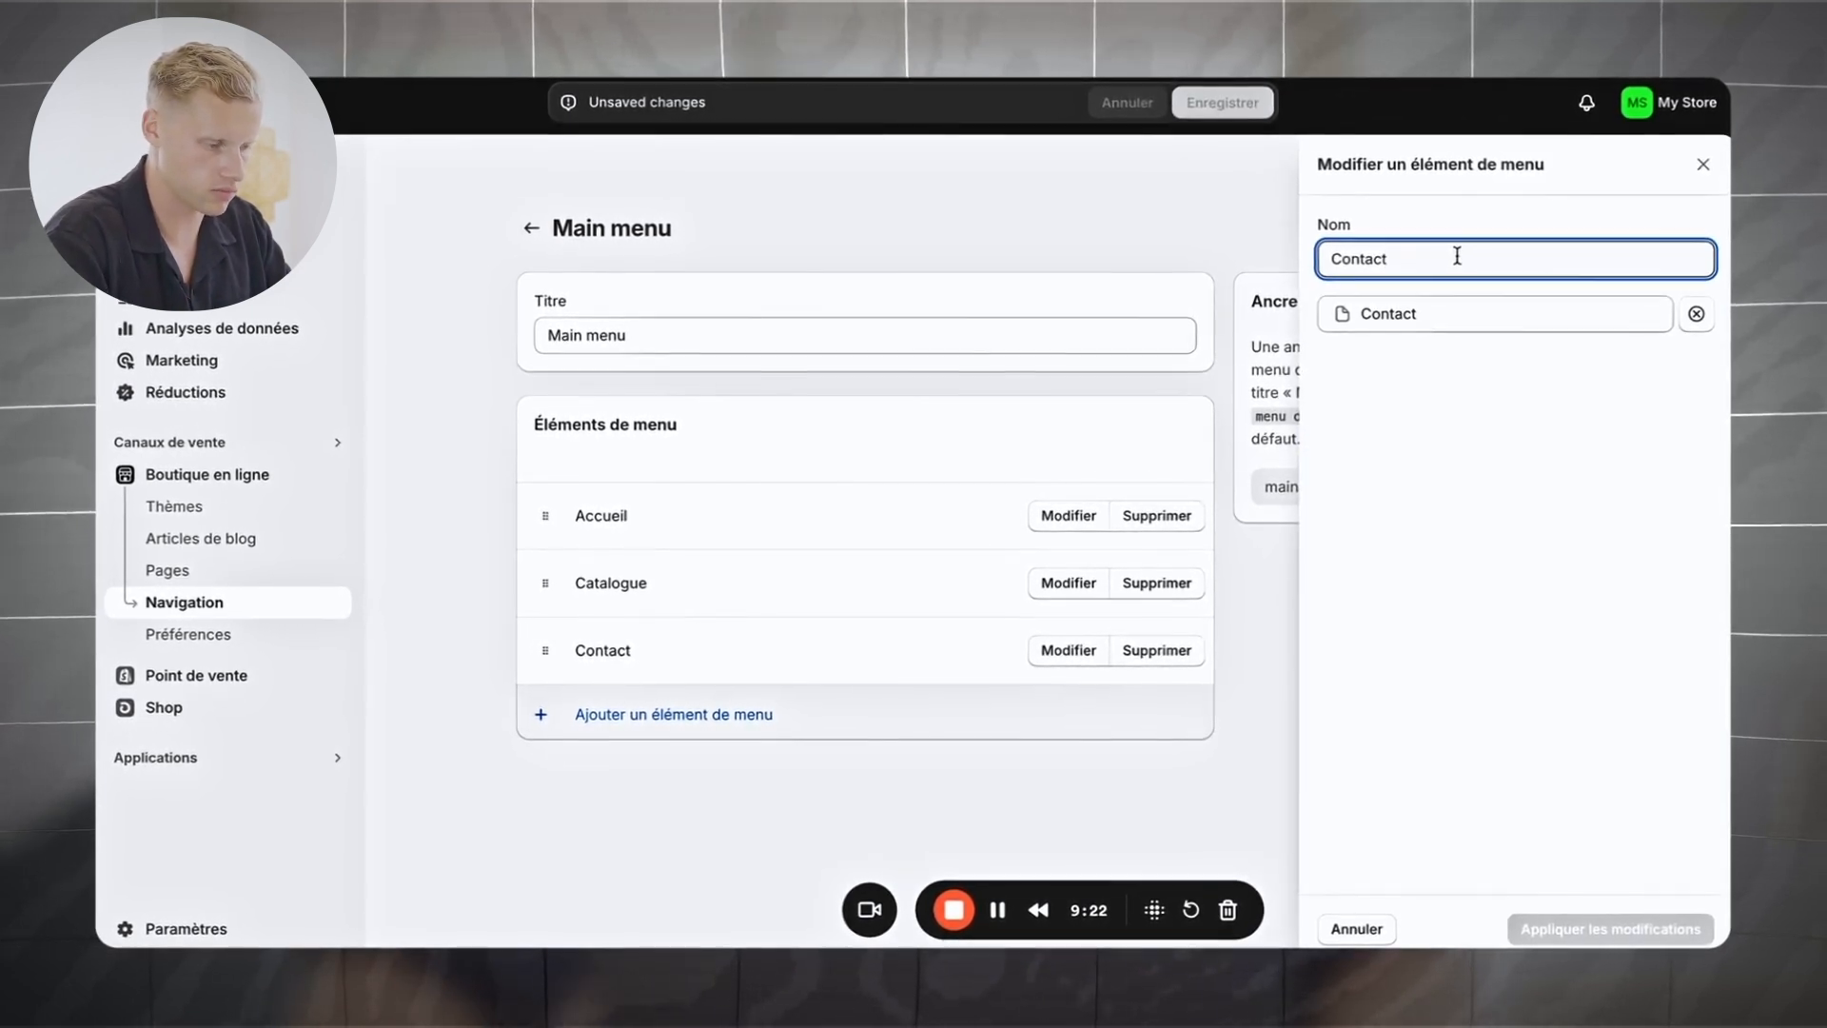
pyautogui.write('ez-nous')
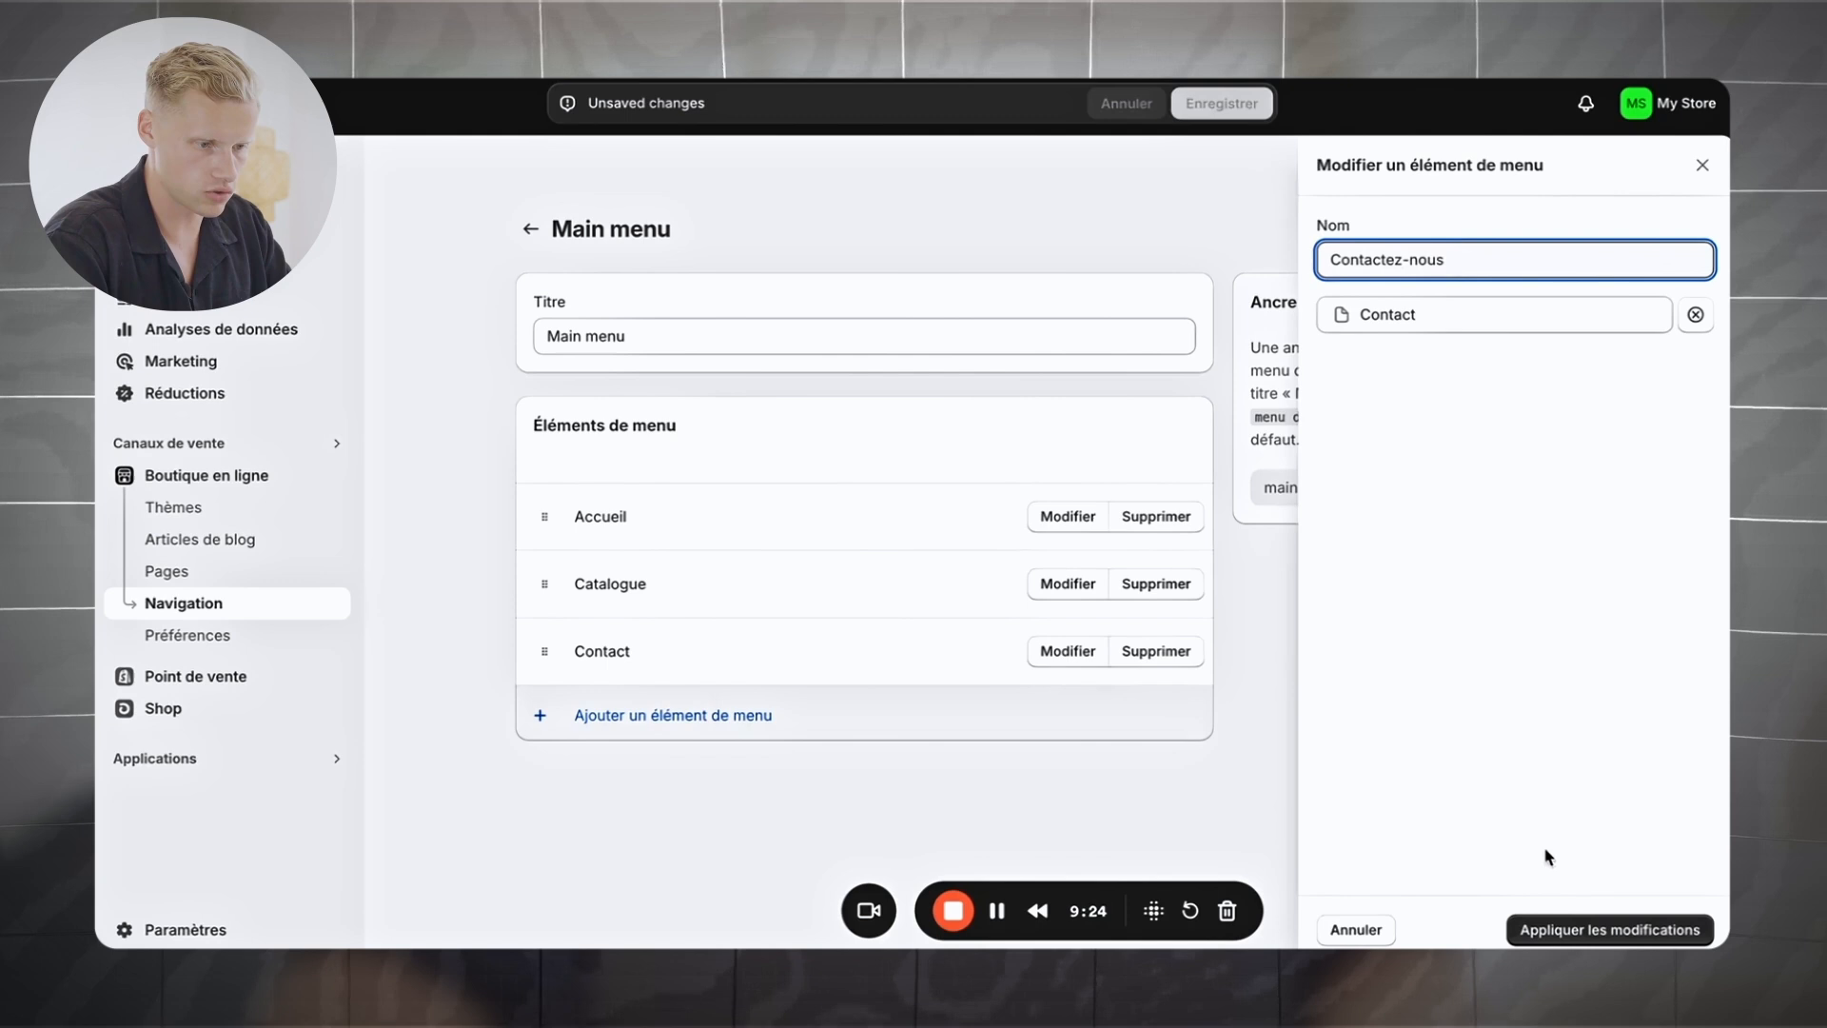
pyautogui.click(1595, 927)
pyautogui.click(1466, 790)
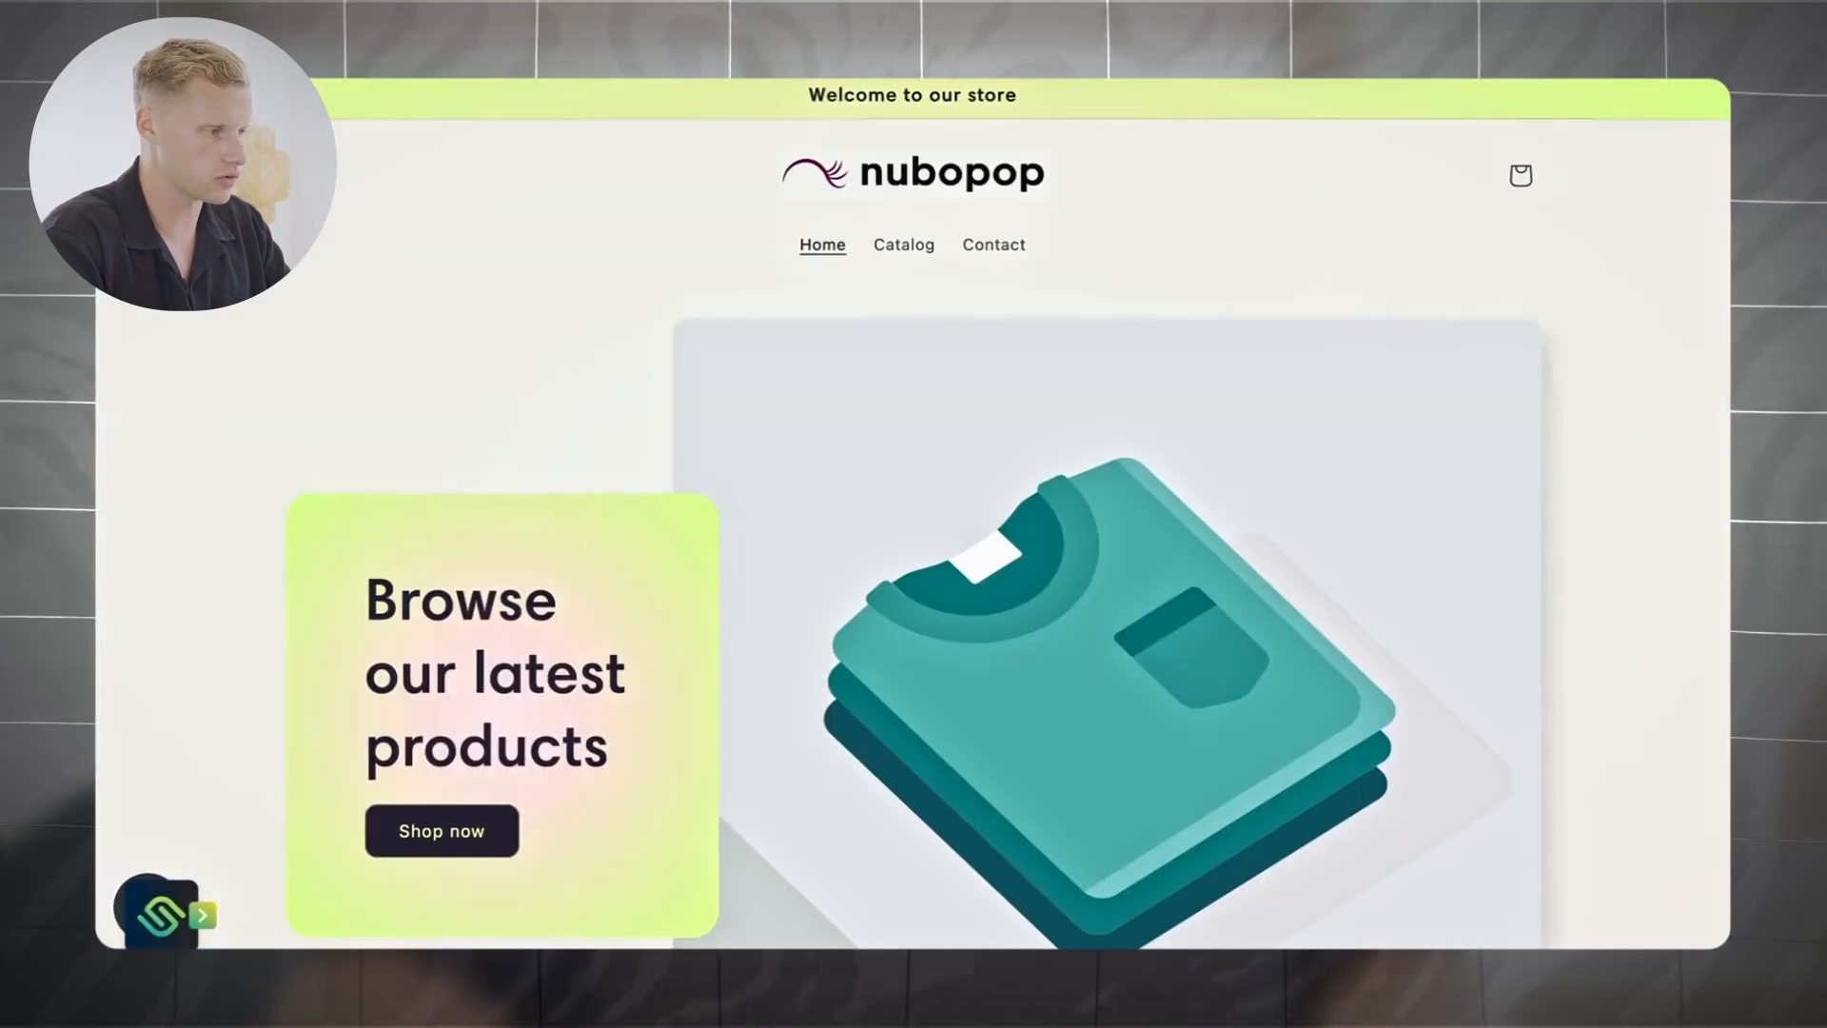
pyautogui.press('super+r')
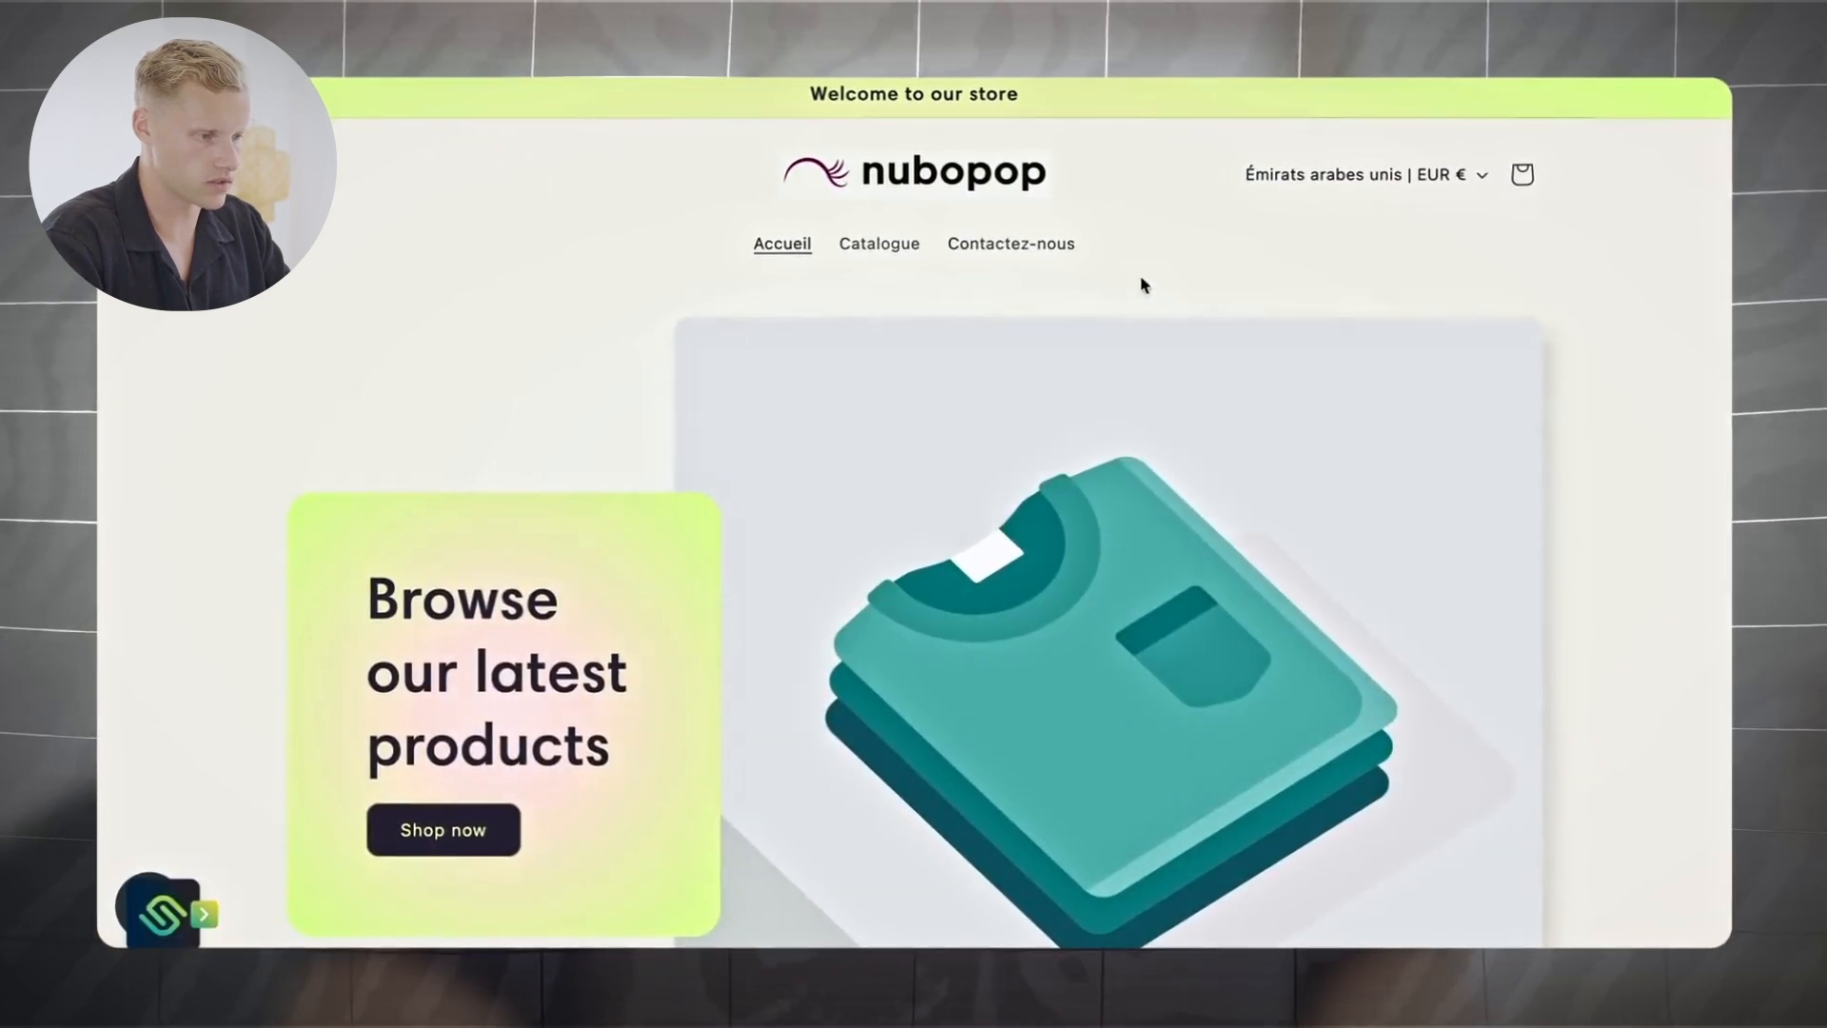
pyautogui.click(1032, 255)
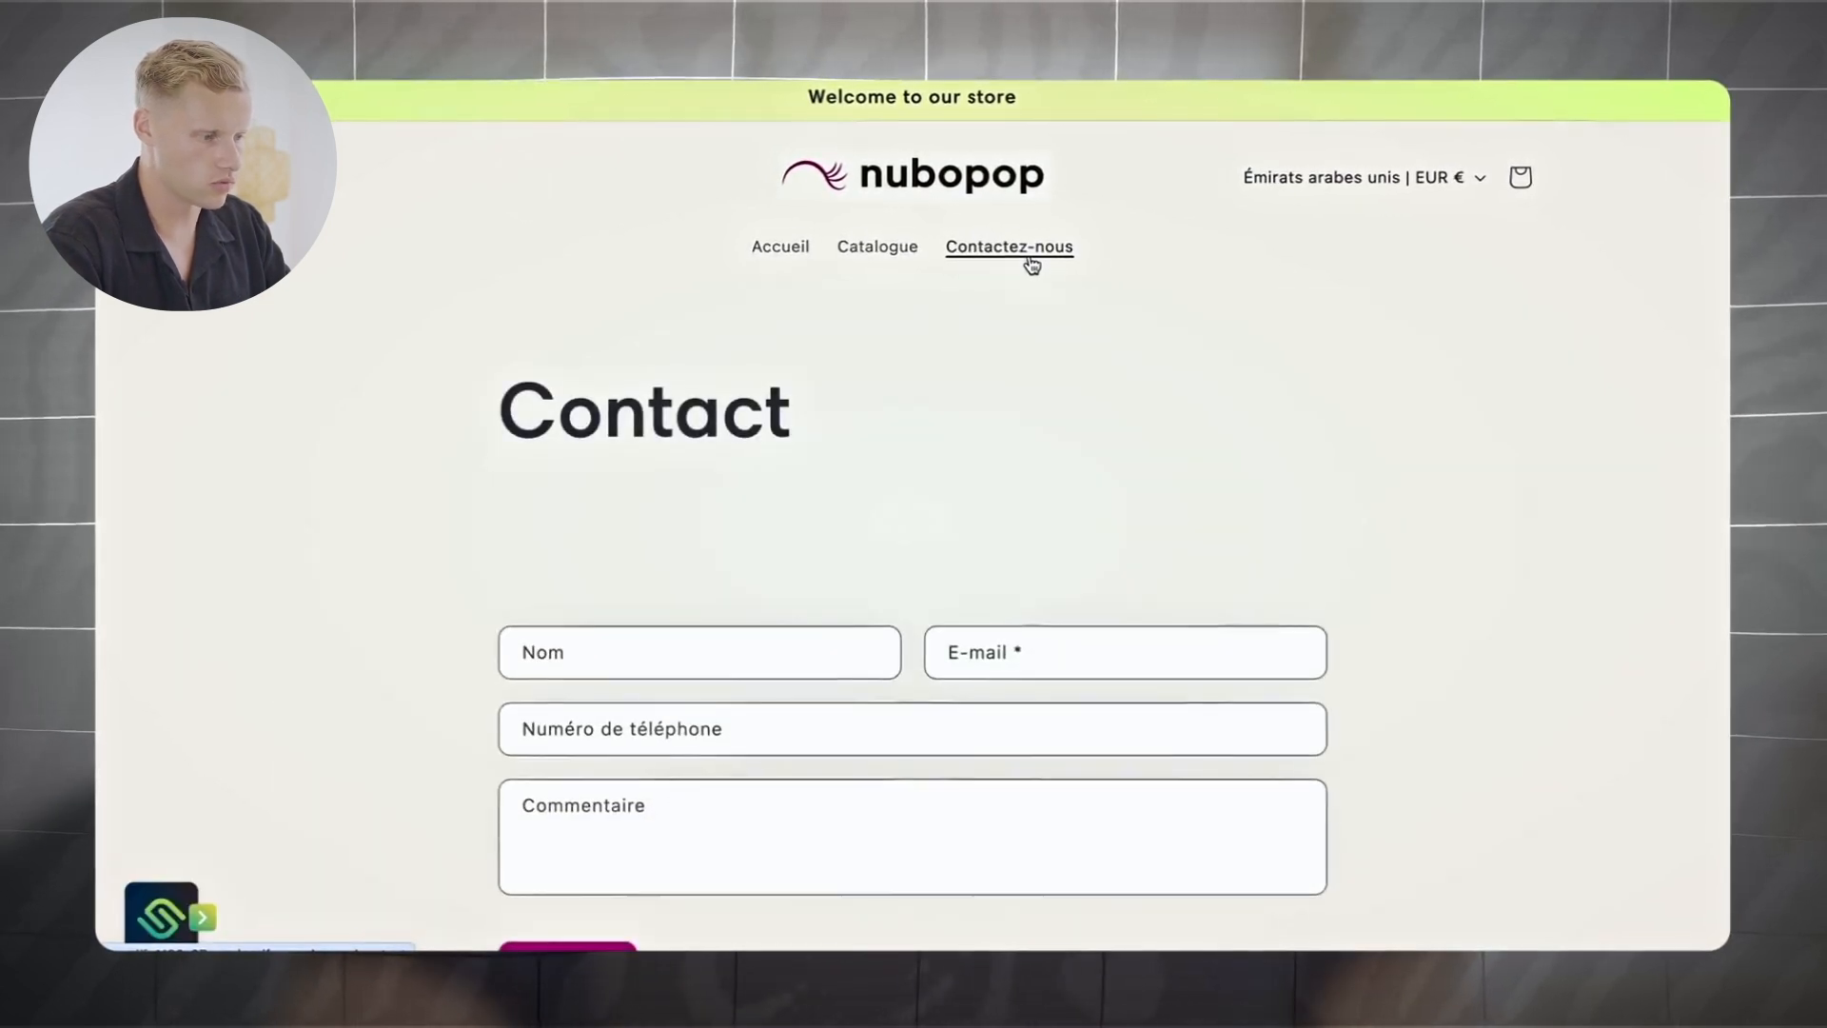
pyautogui.scroll(-3, 751, 481)
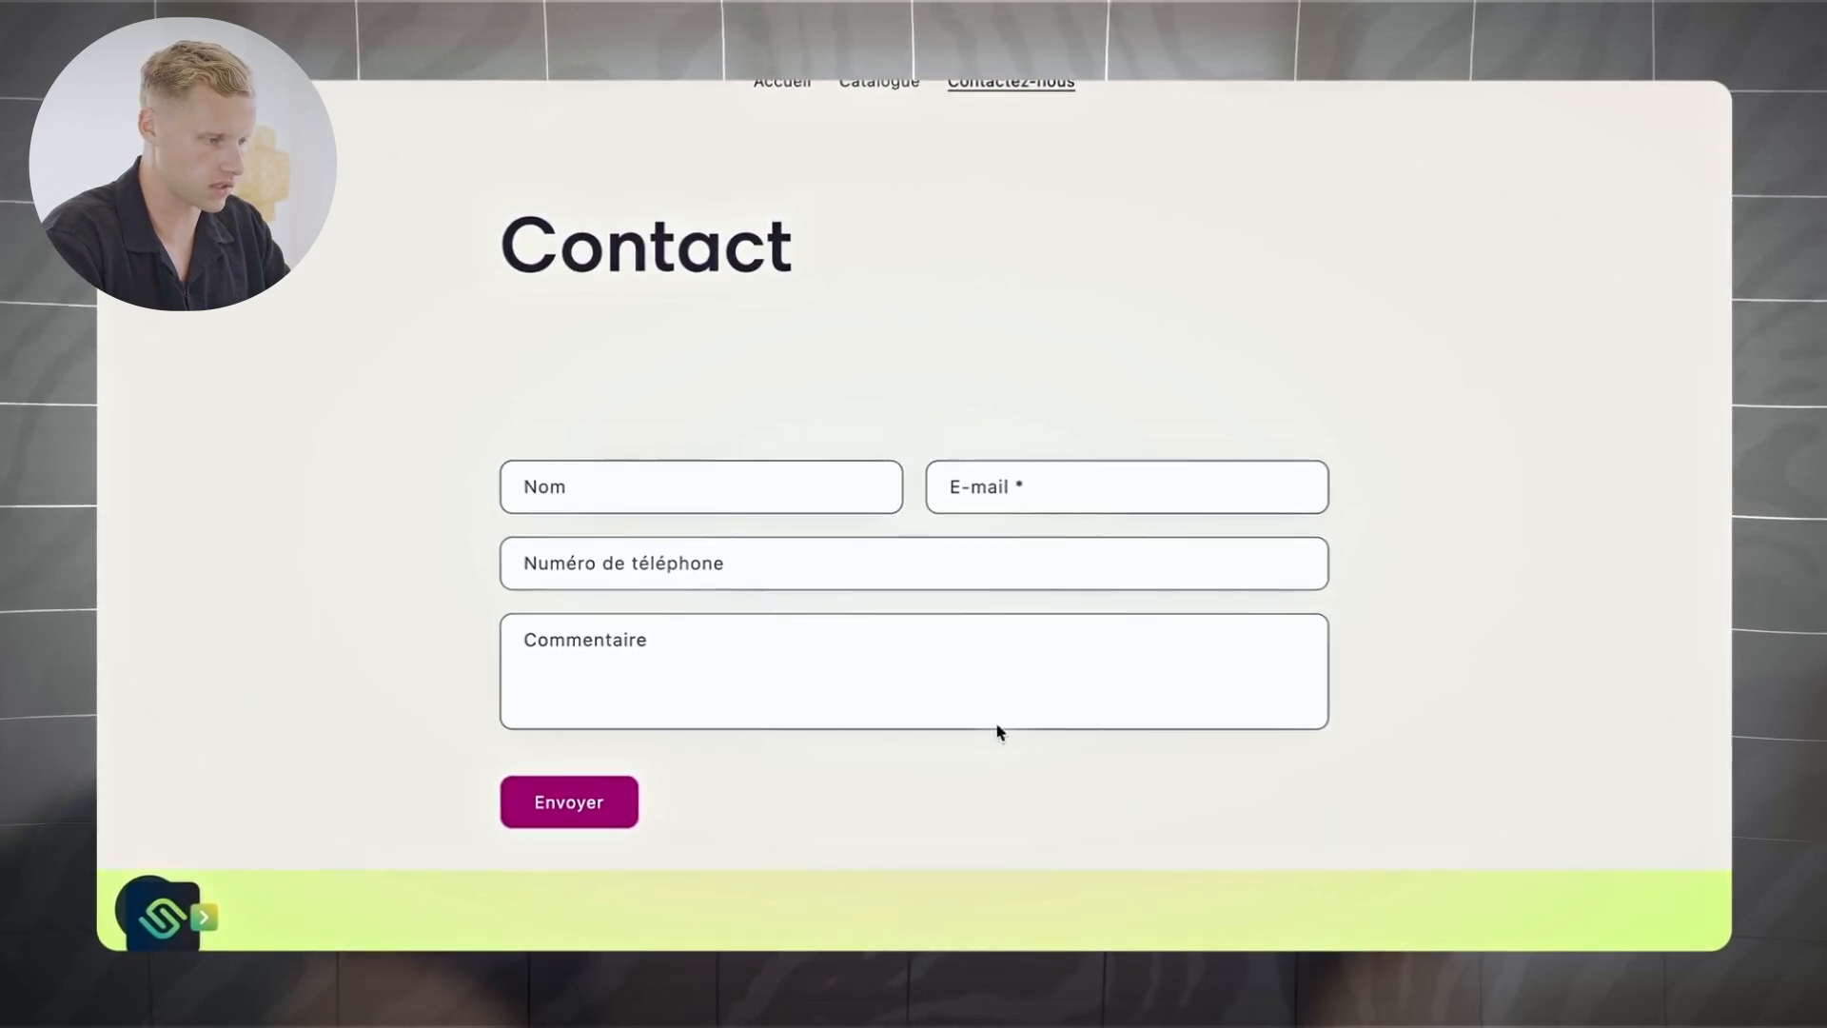
pyautogui.scroll(3, 1158, 535)
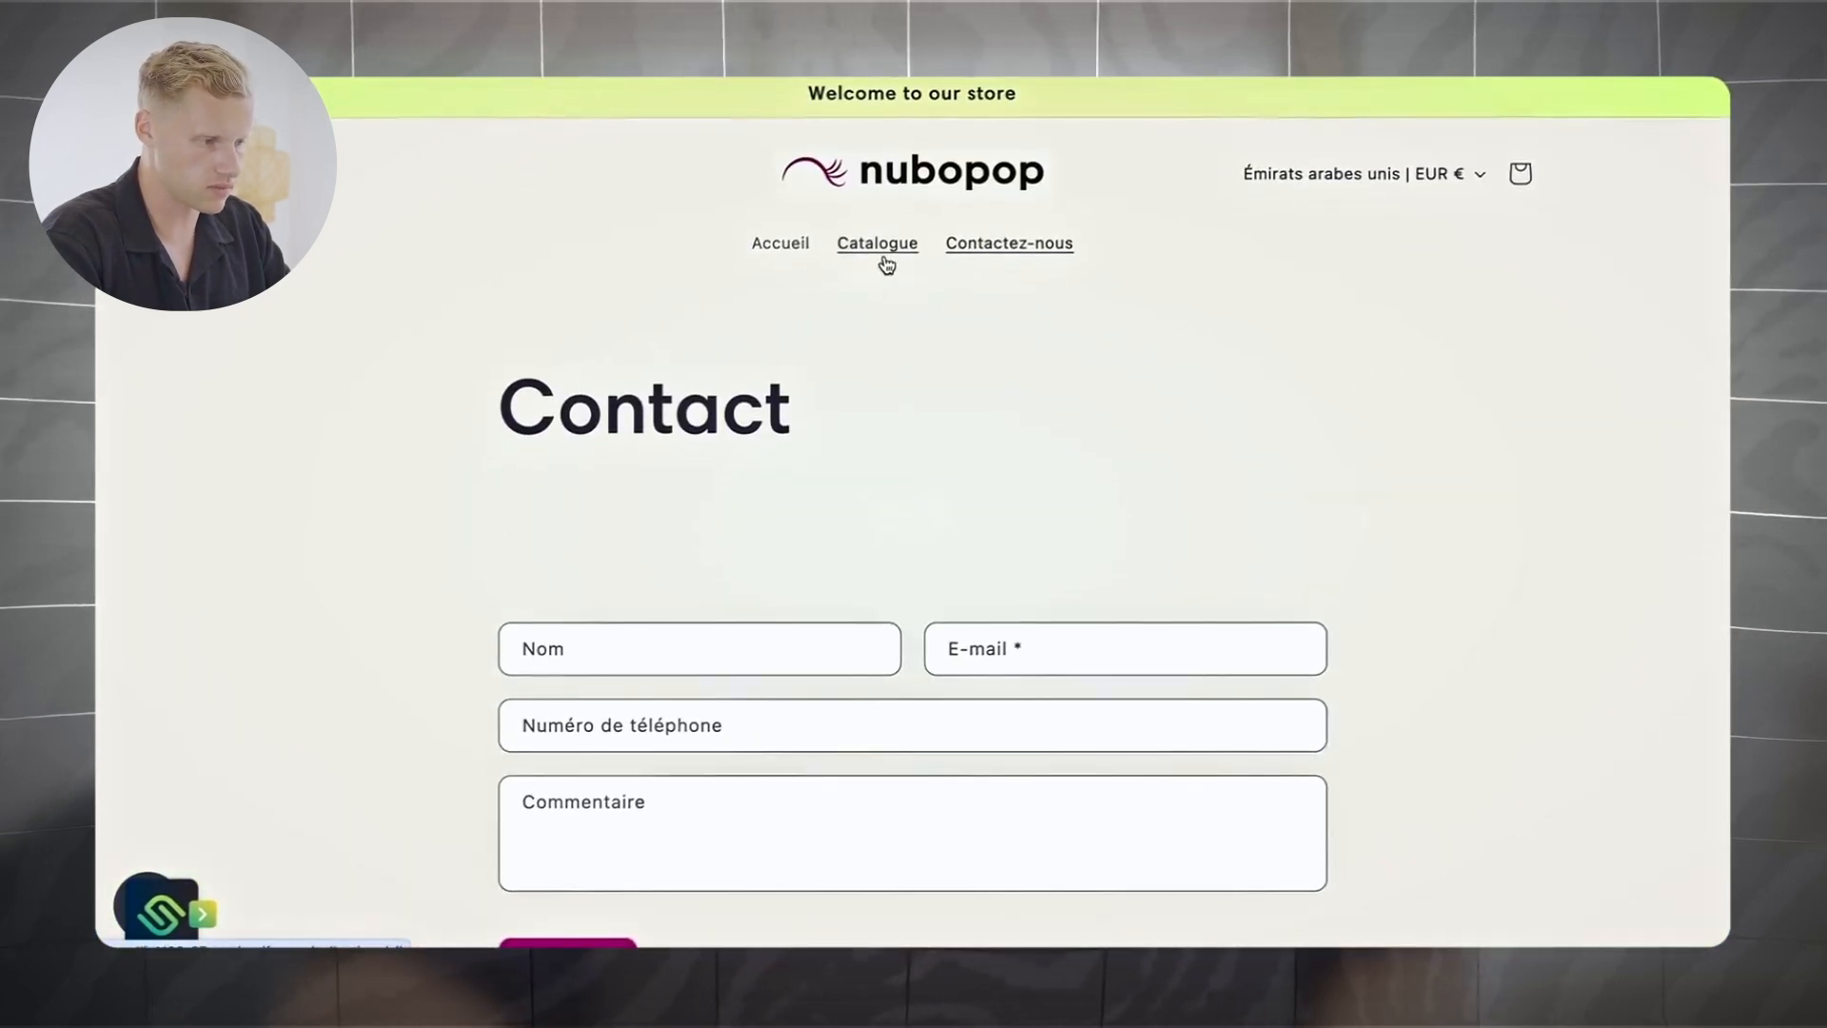
pyautogui.click(777, 246)
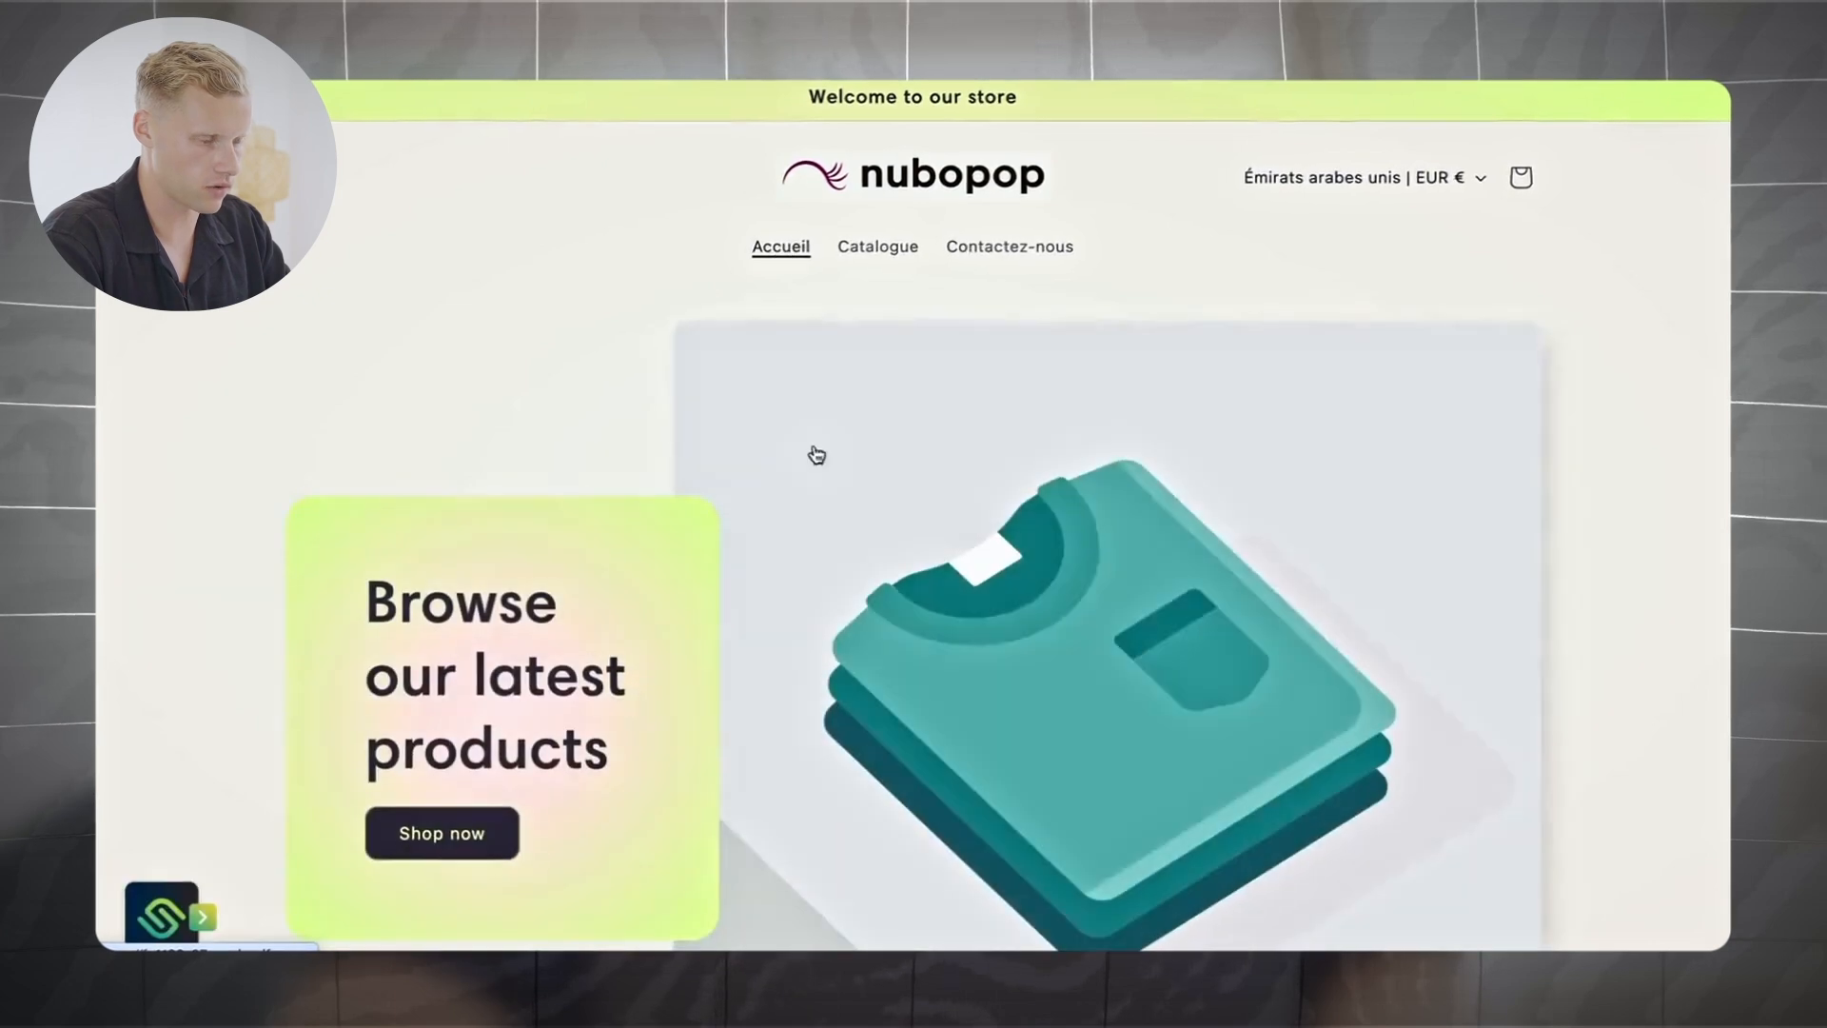
pyautogui.scroll(-2, 1589, 491)
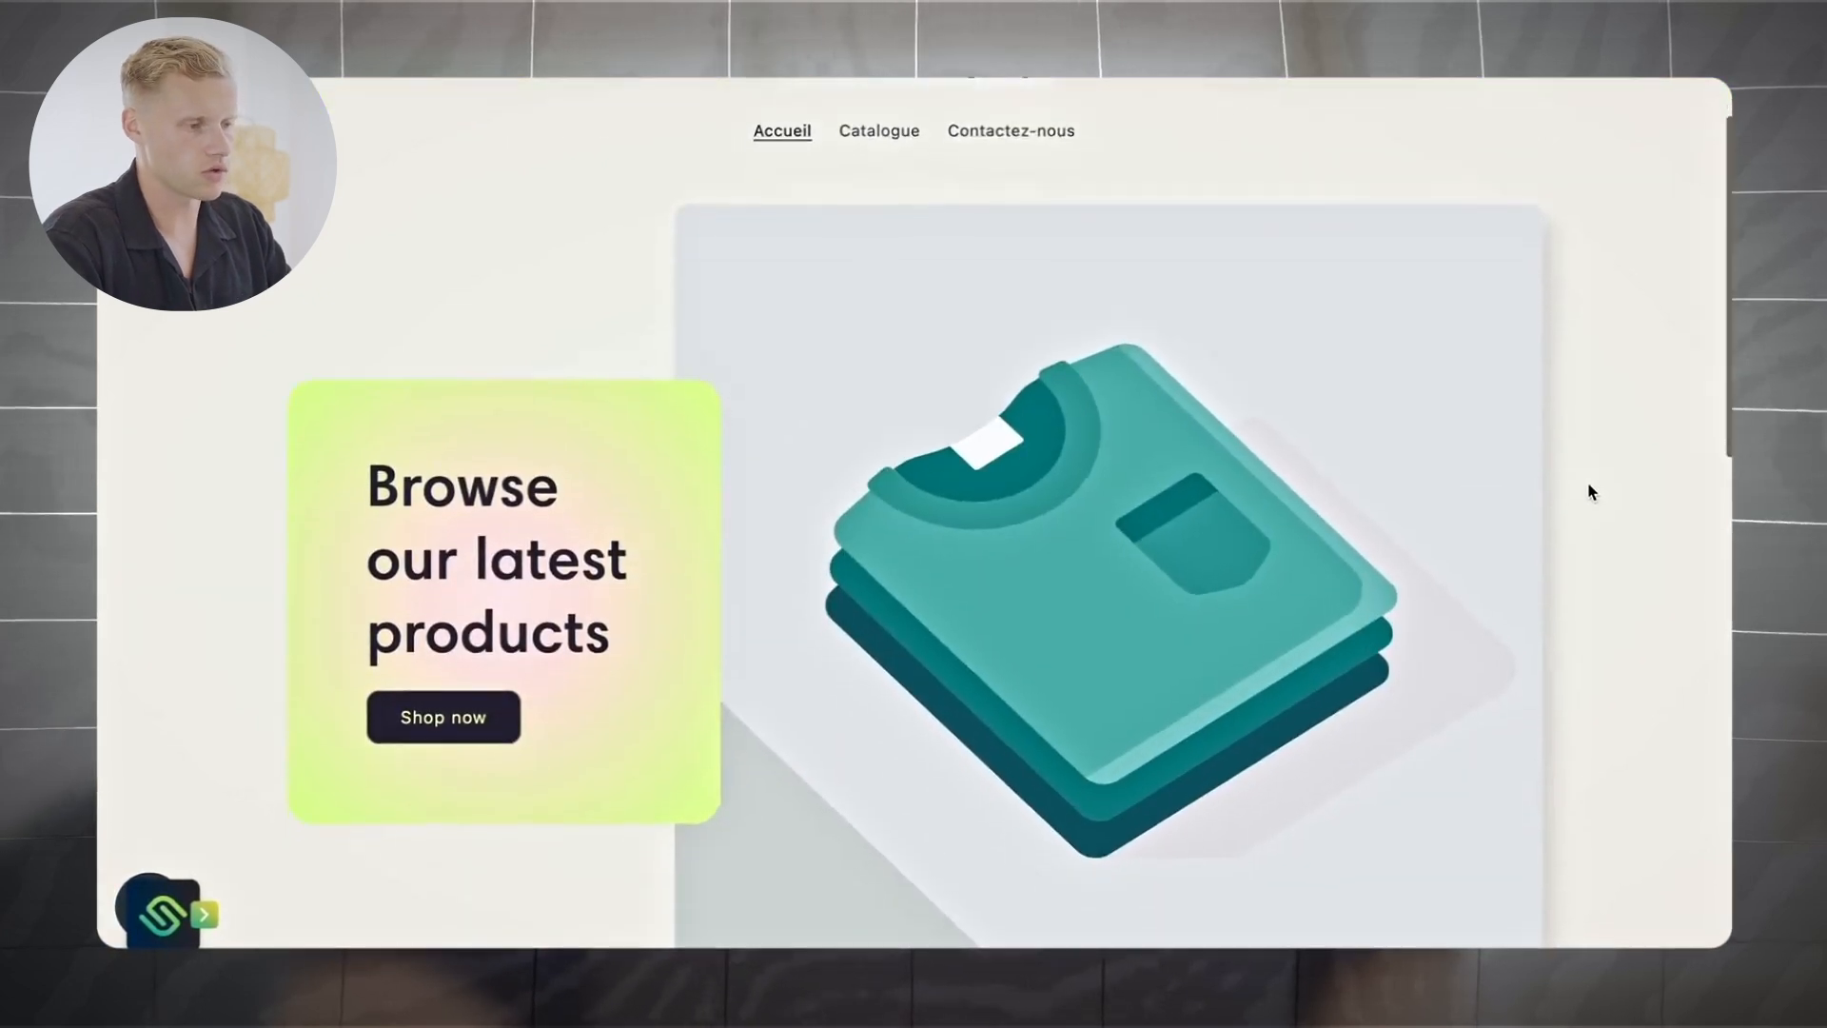
pyautogui.scroll(-15, 1589, 491)
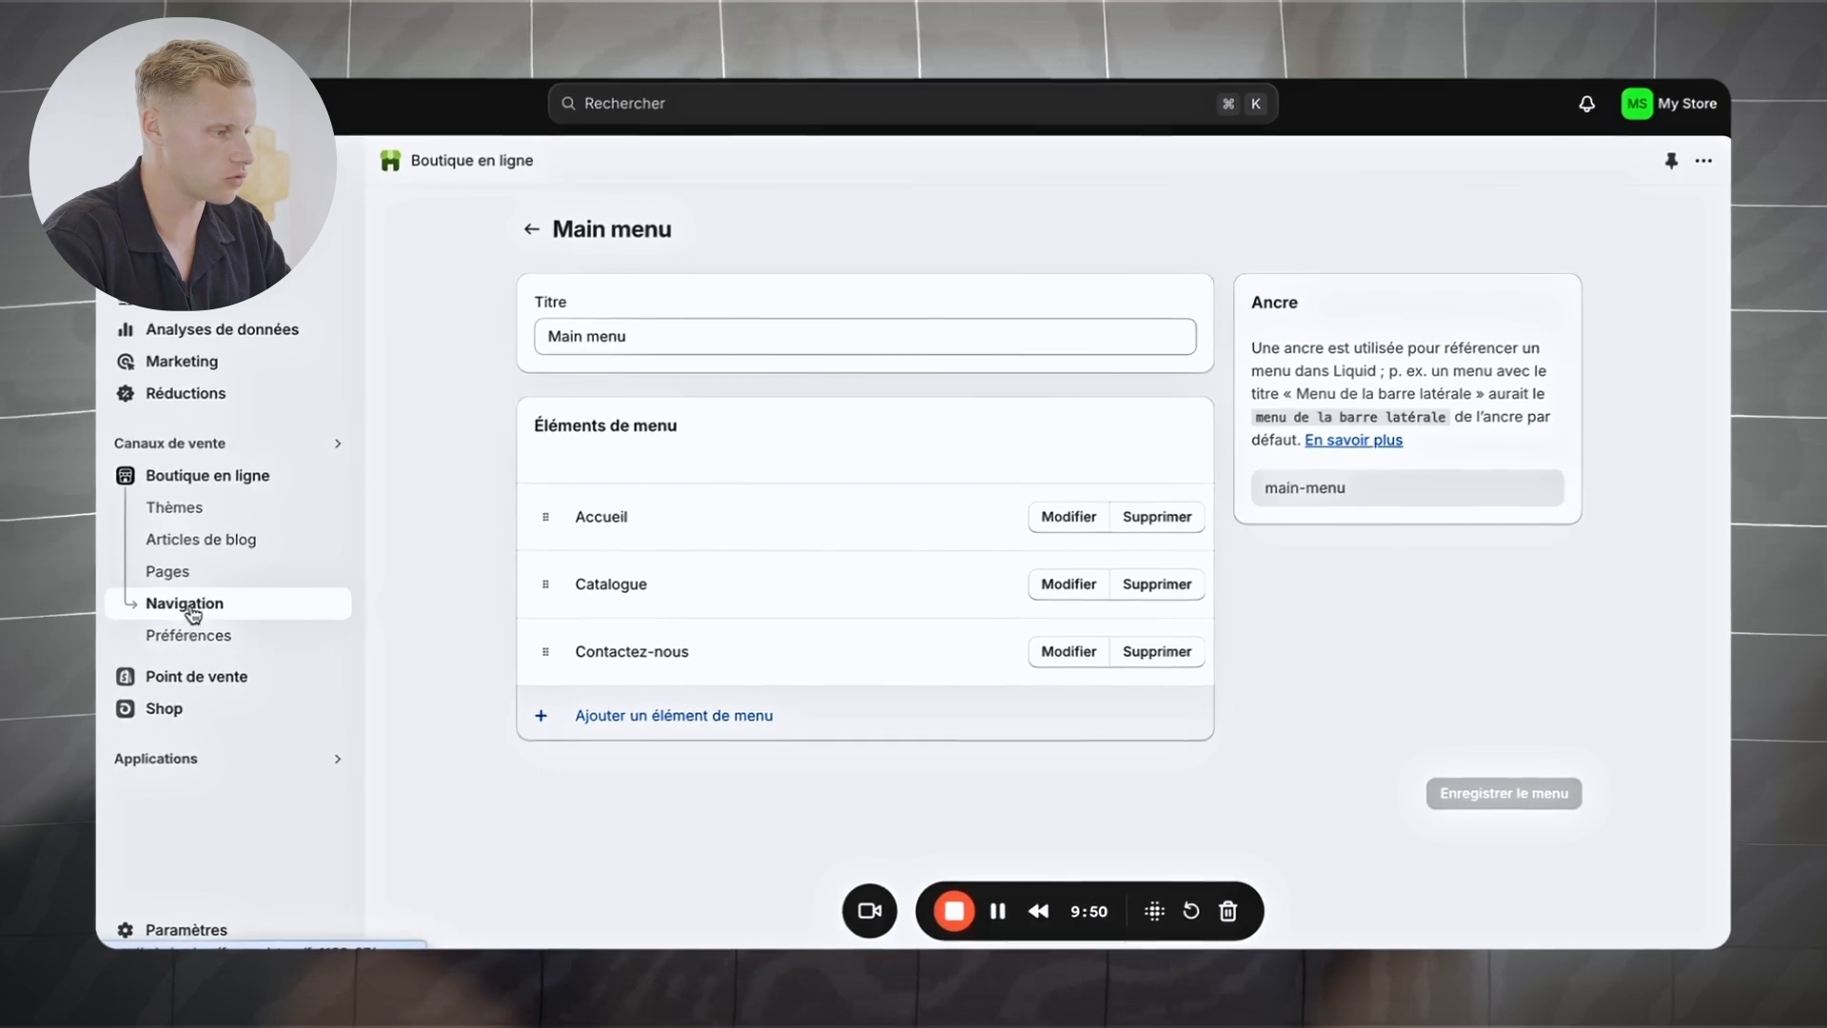
# Step: In the Footer menu, rename the Search item to 'Rechercher'
pyautogui.click(193, 614)
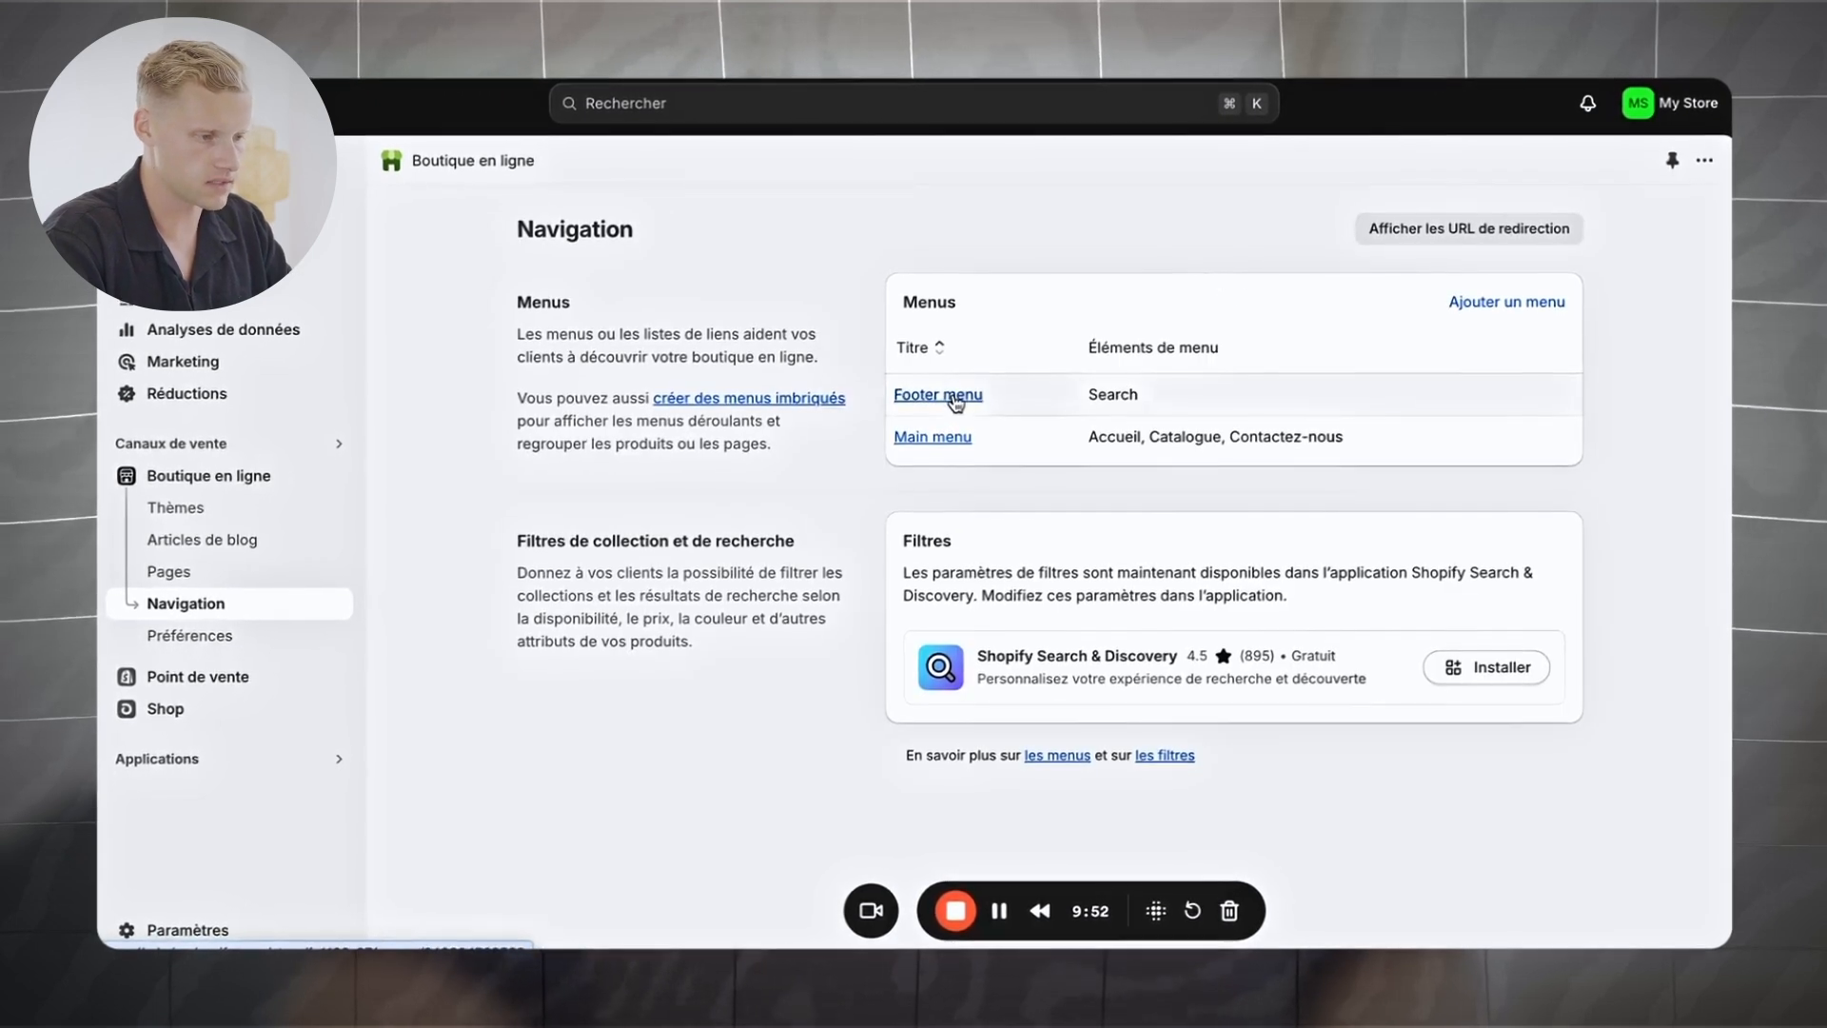
pyautogui.click(961, 400)
pyautogui.click(1085, 518)
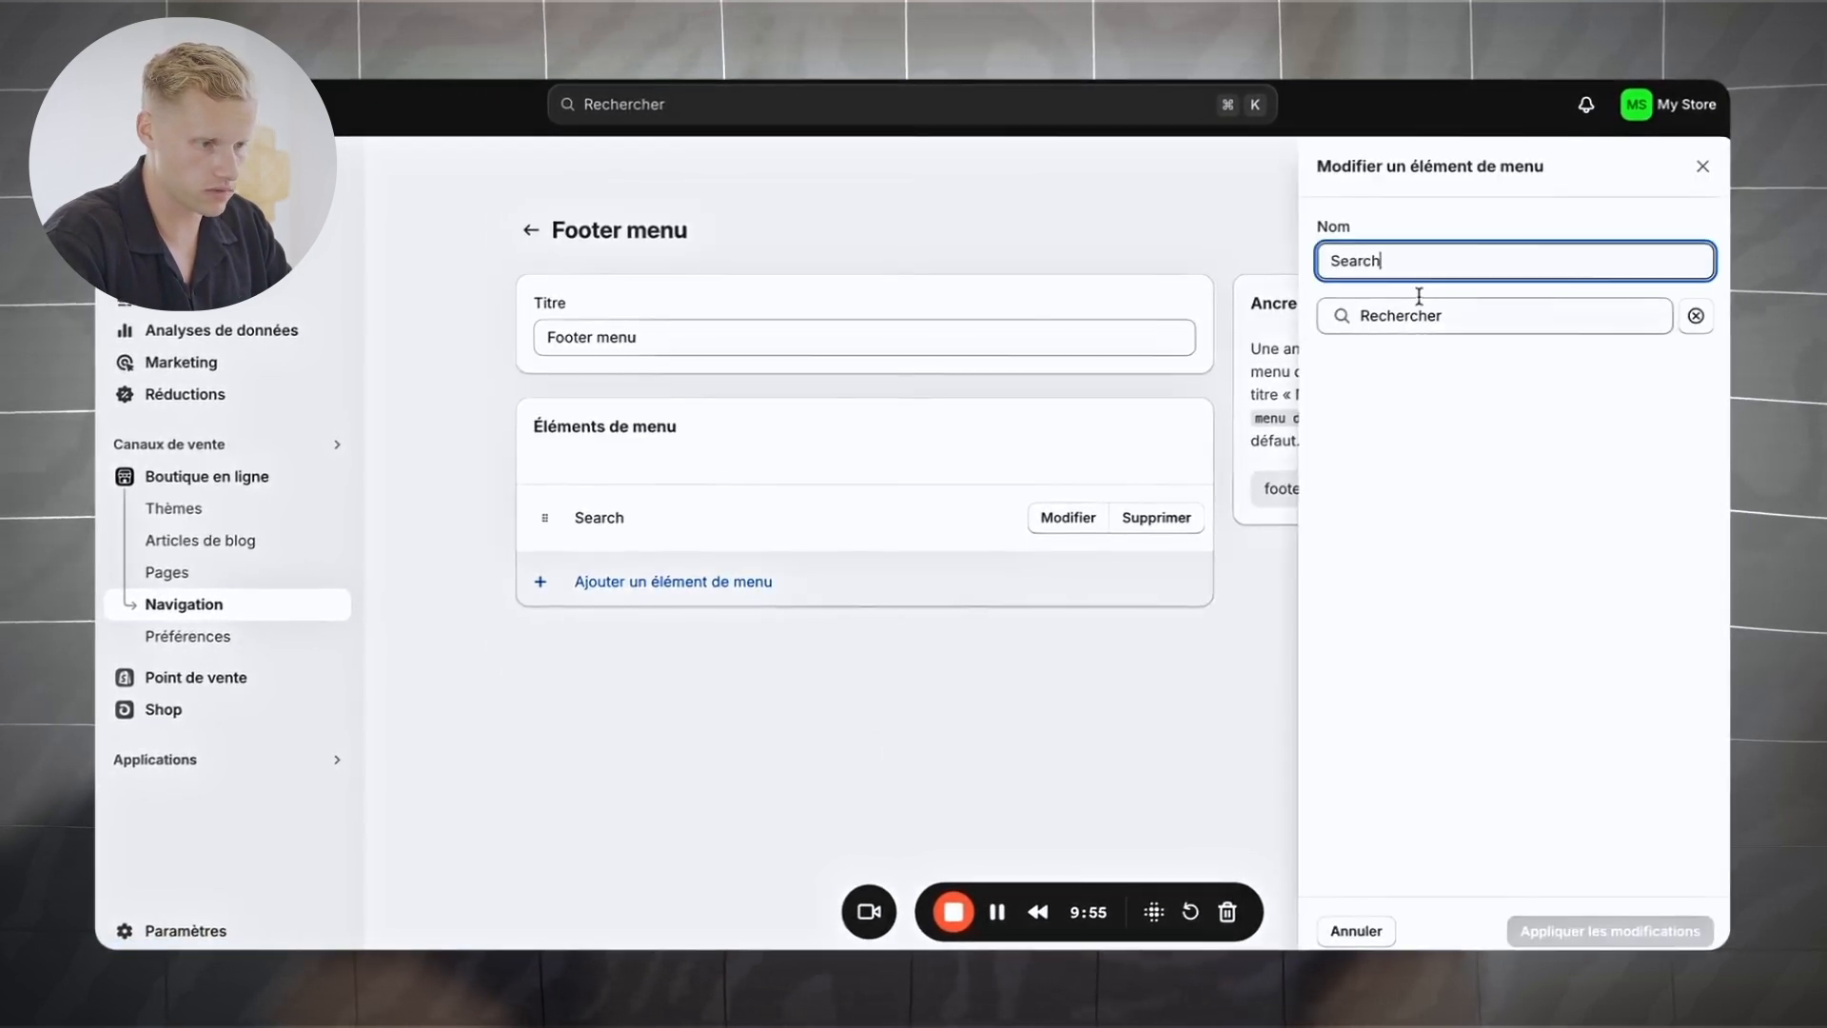
pyautogui.press('BackSpace')
pyautogui.press('BackSpace')
pyautogui.press('BackSpace')
pyautogui.write('Rec')
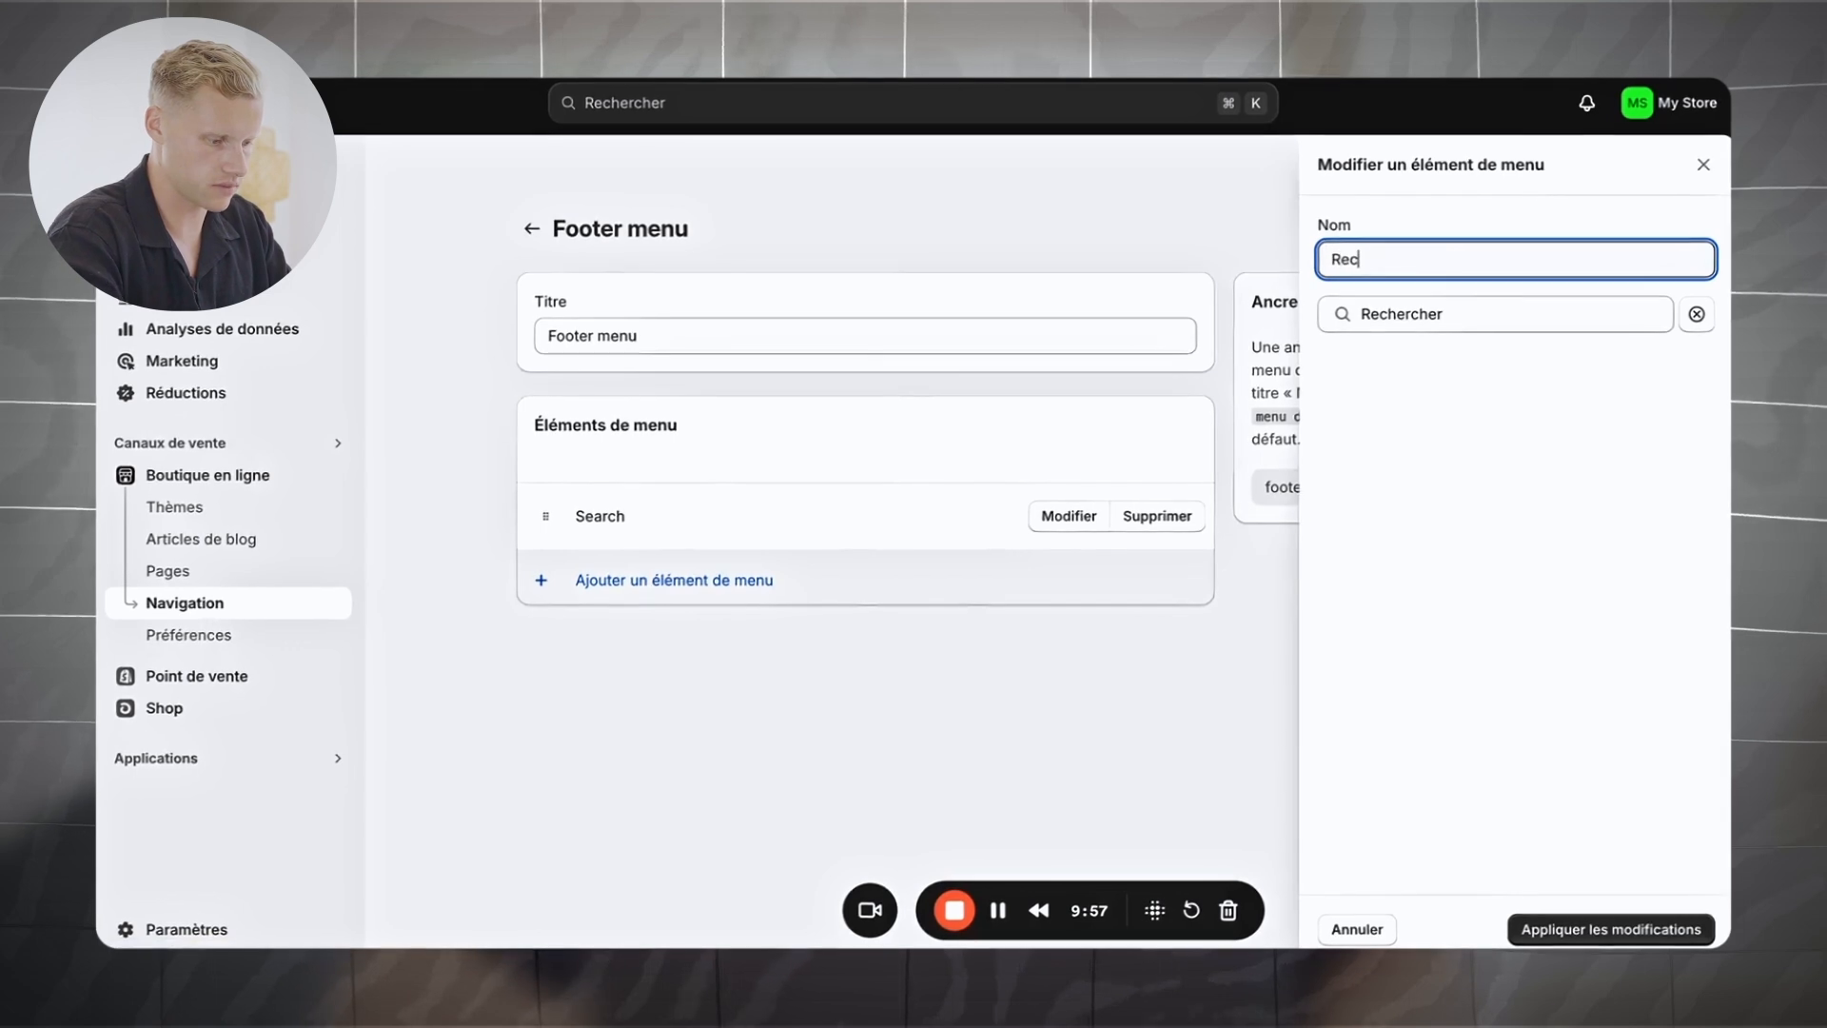
pyautogui.write('hercher')
pyautogui.click(1505, 396)
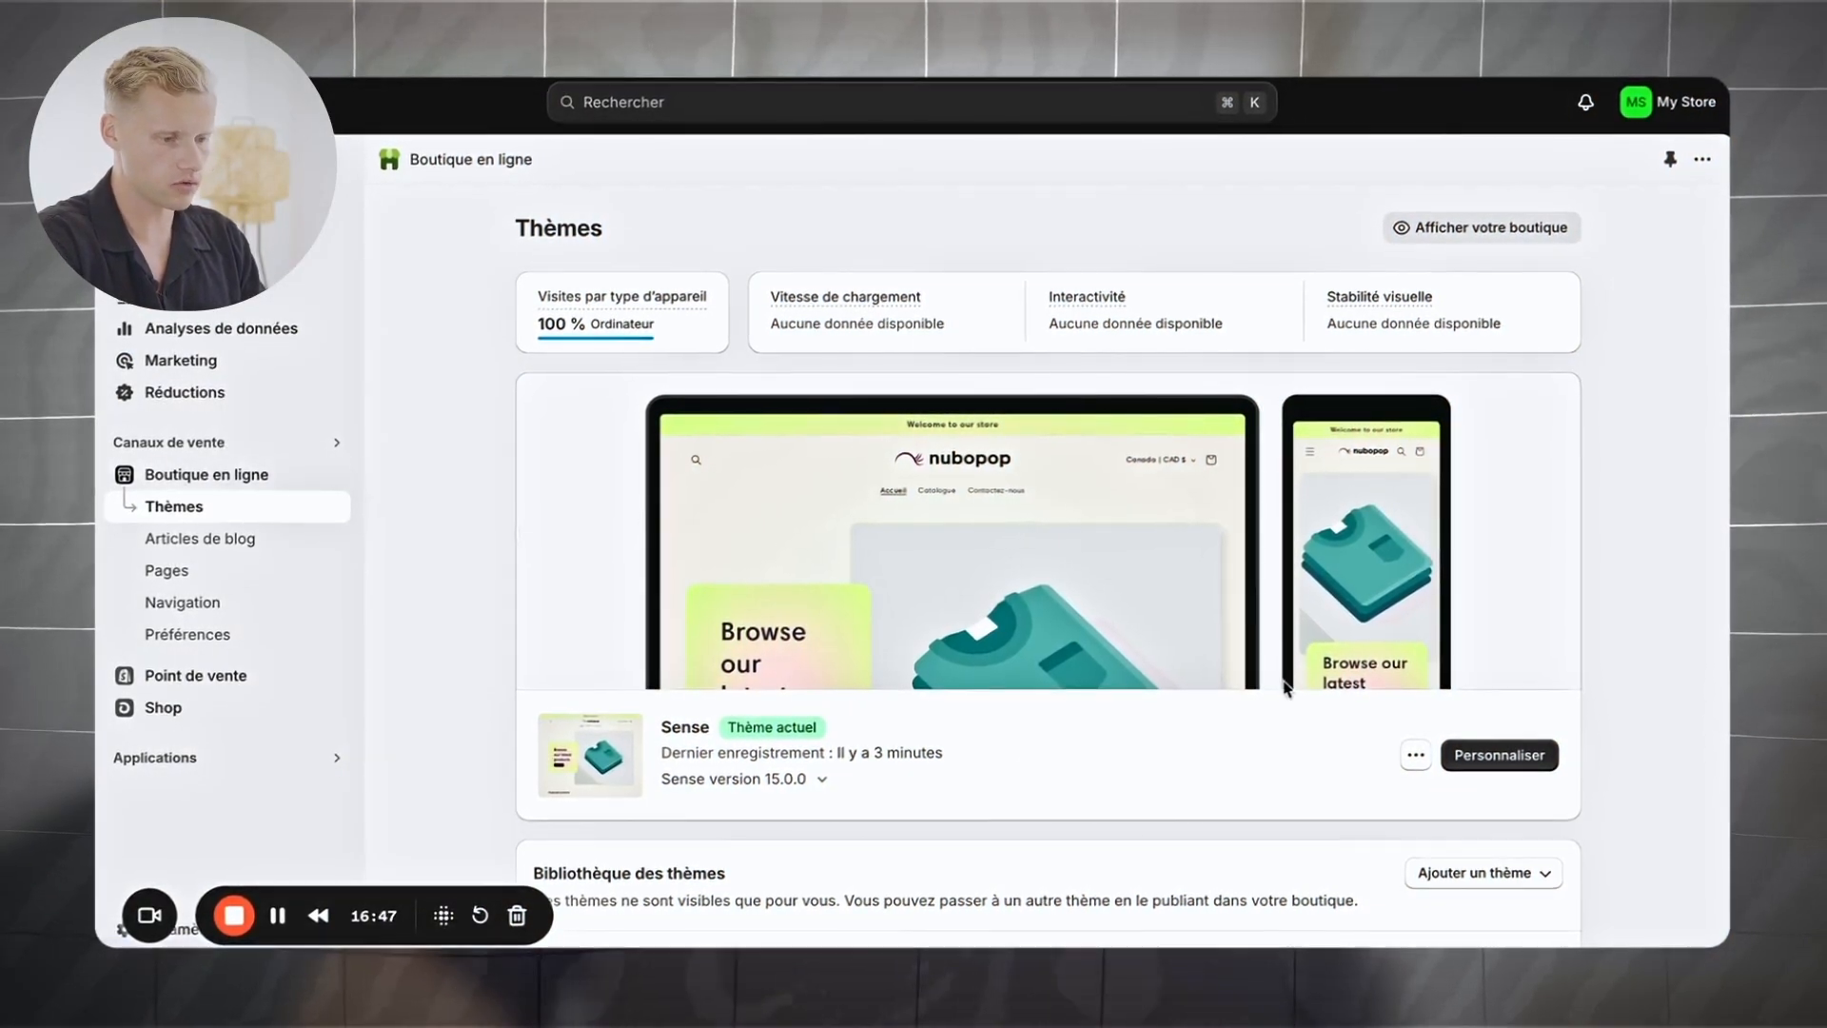
# Step: Customize the current theme and set the hero banner heading to 'TOP VENTES ÉTE 2024'
pyautogui.click(1511, 758)
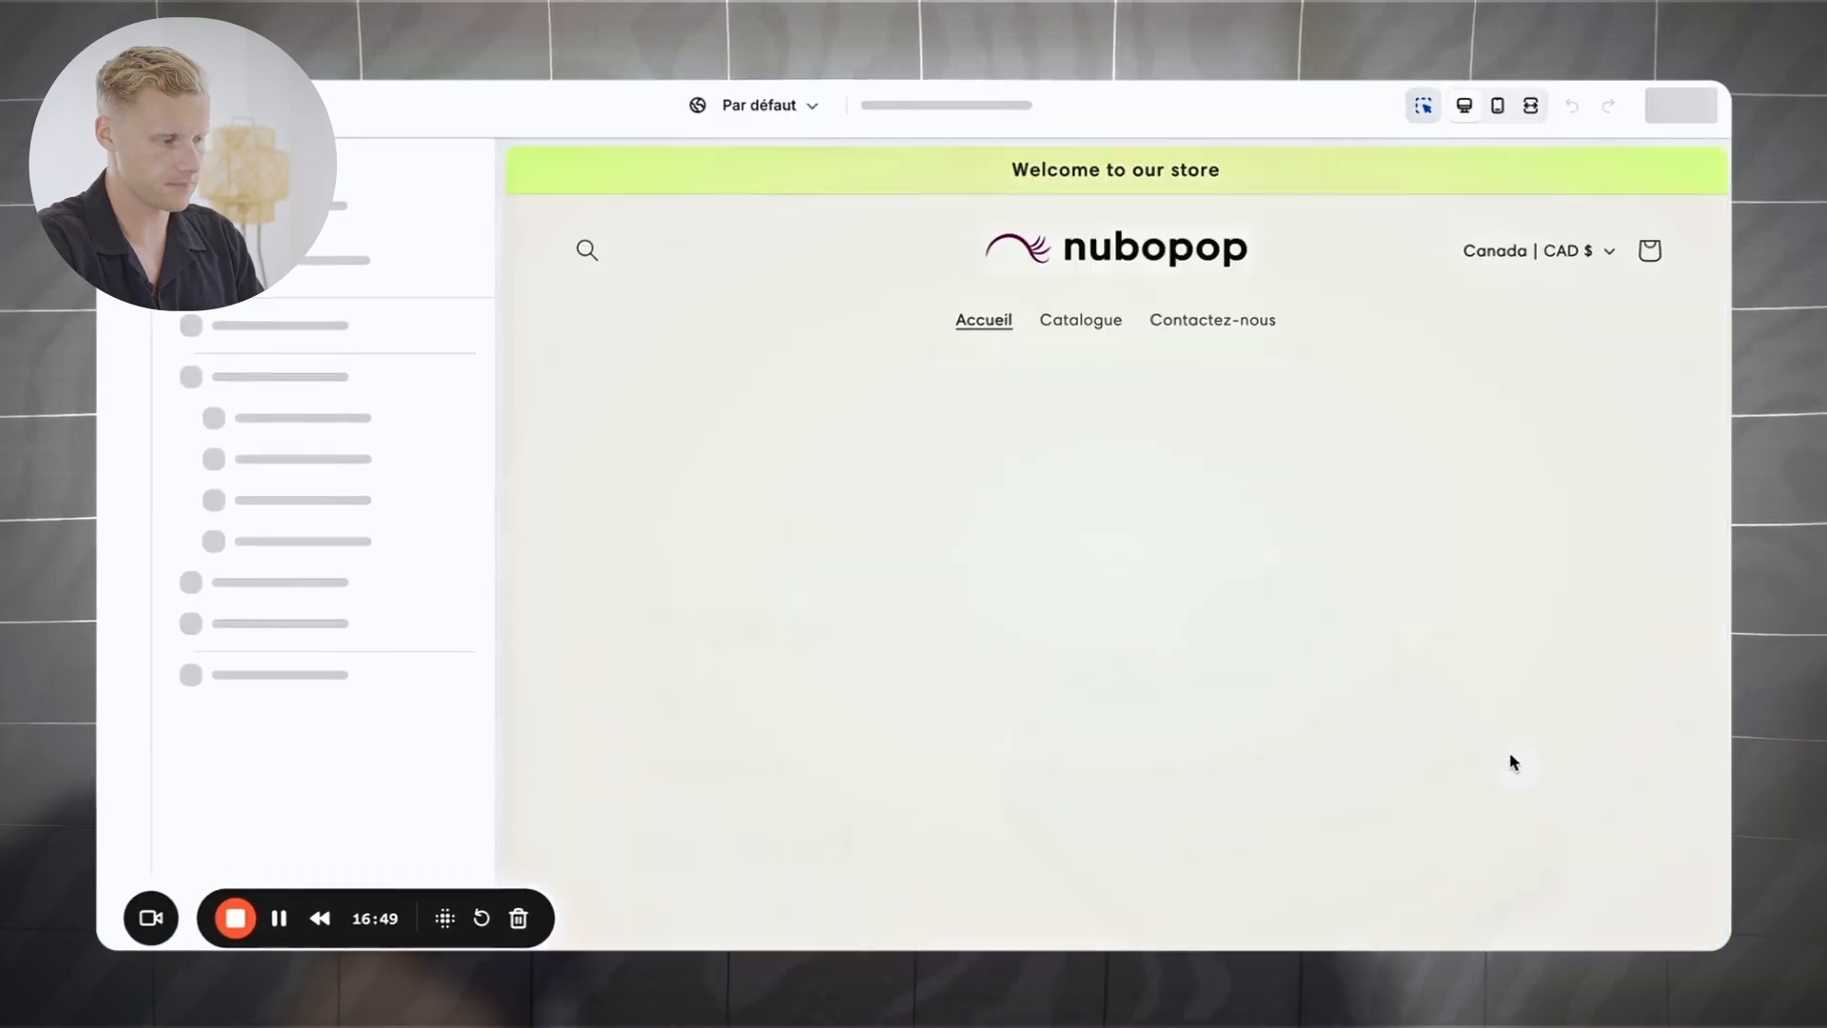
pyautogui.click(751, 603)
pyautogui.scroll(-2, 732, 628)
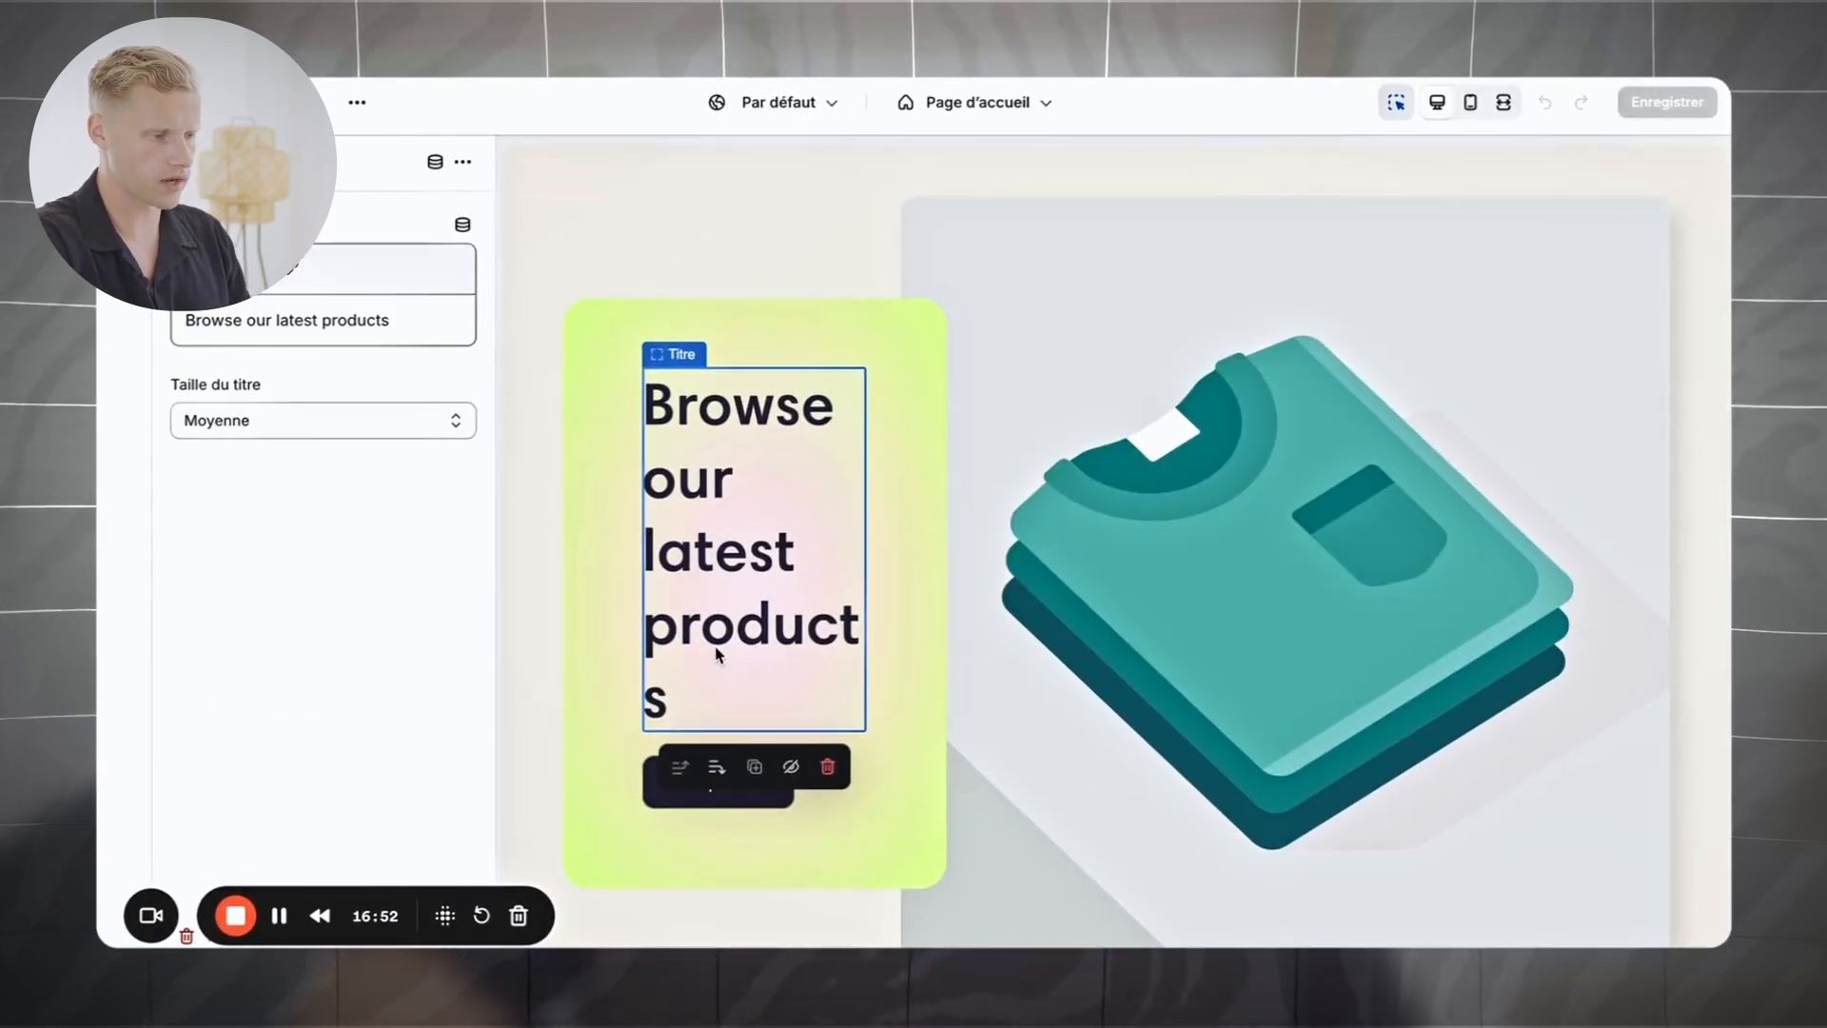
pyautogui.click(333, 323)
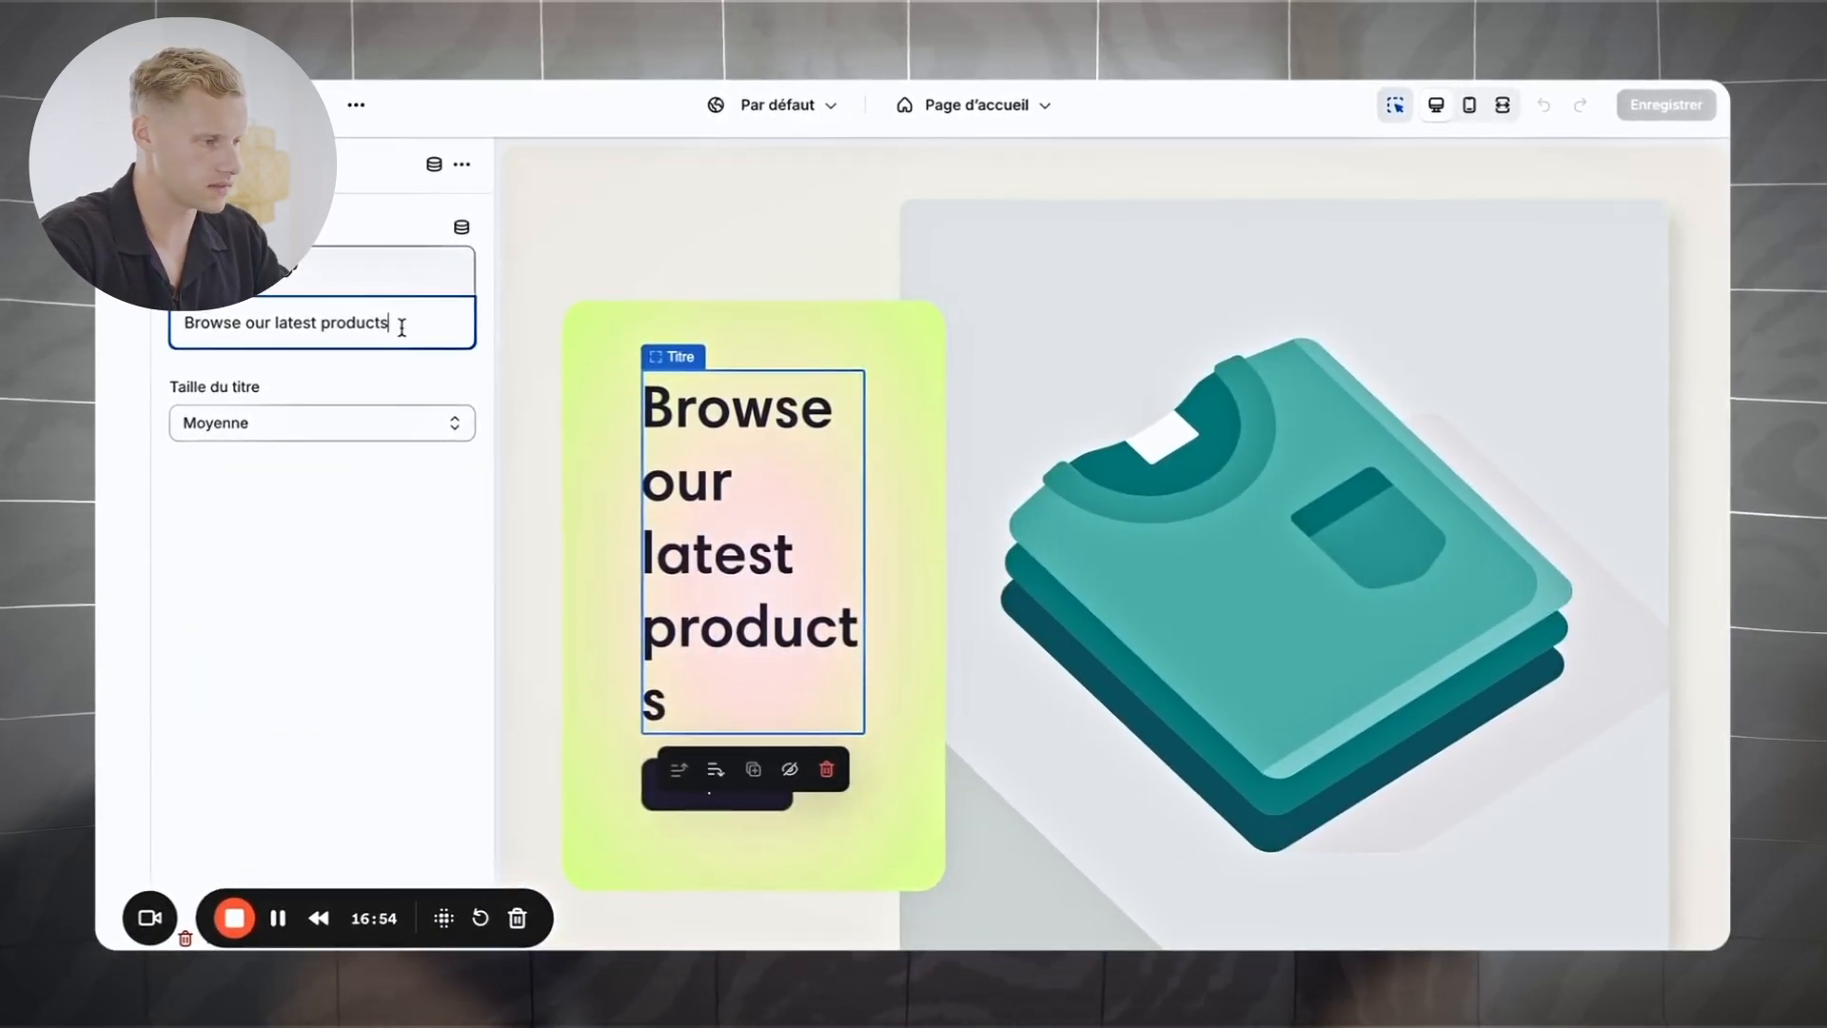
pyautogui.write('TOP V')
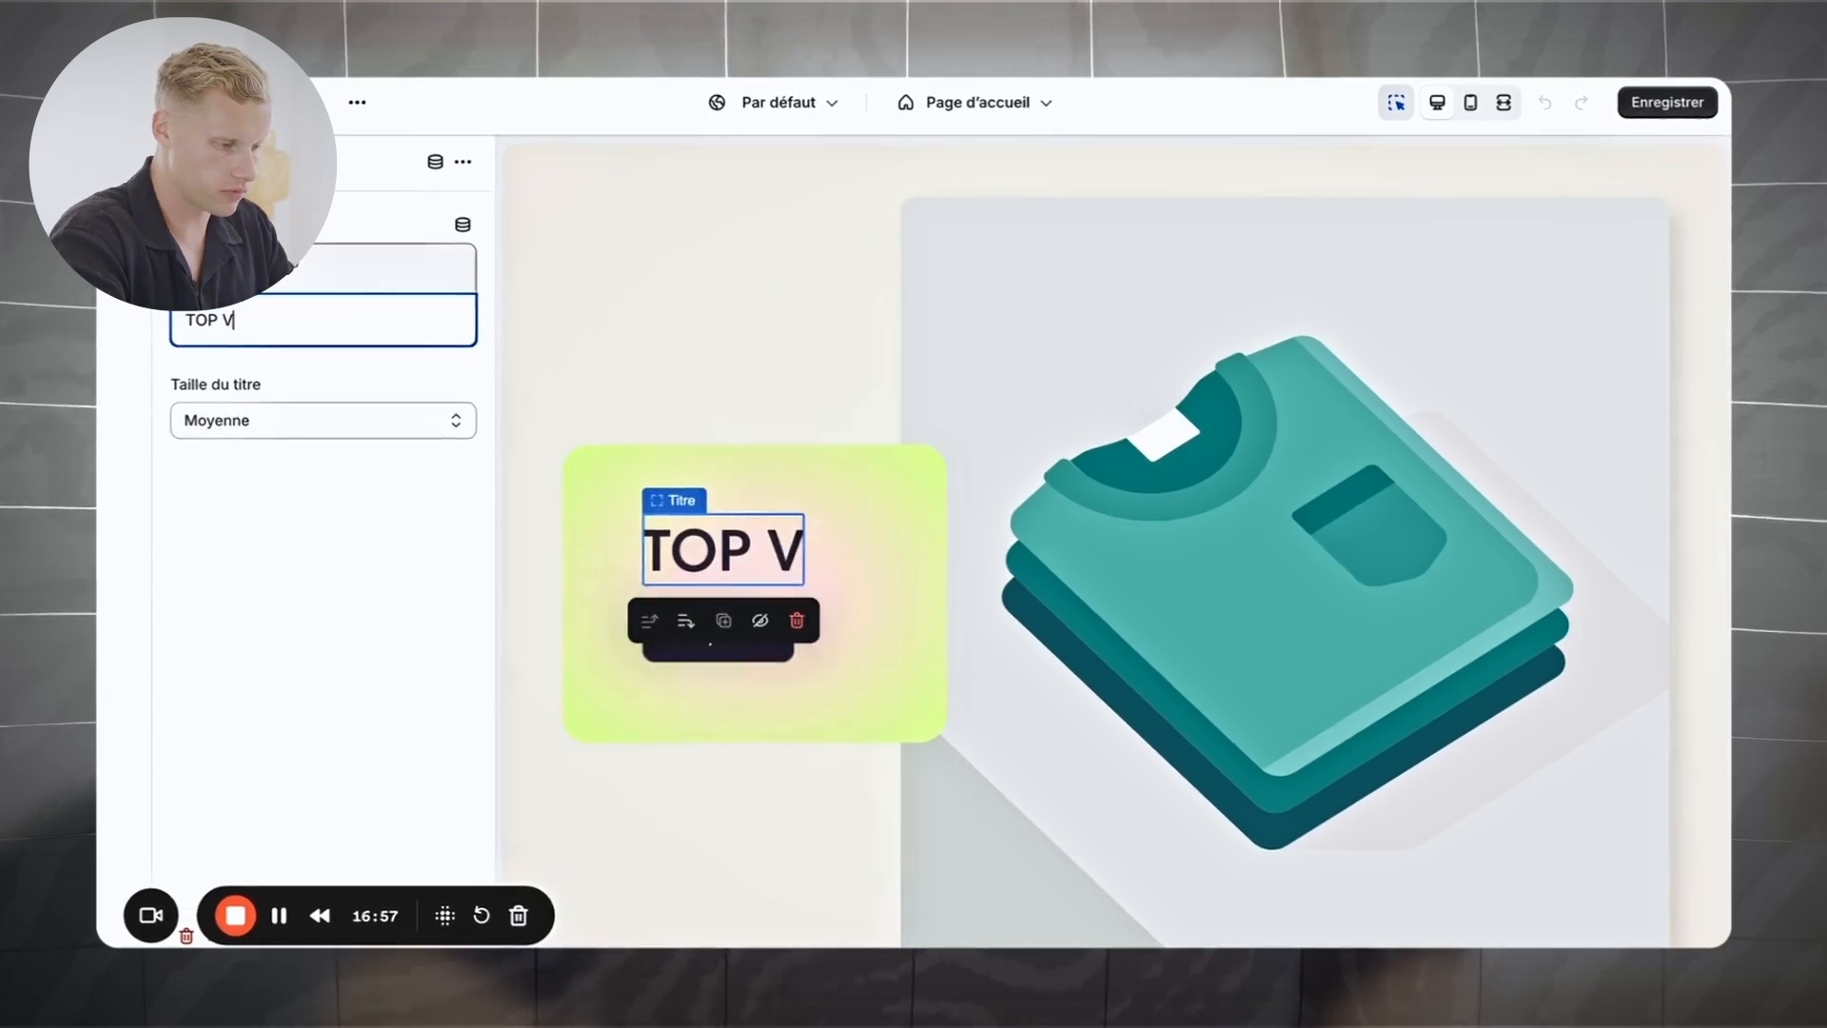
pyautogui.write('ENTES ÉTE 2024')
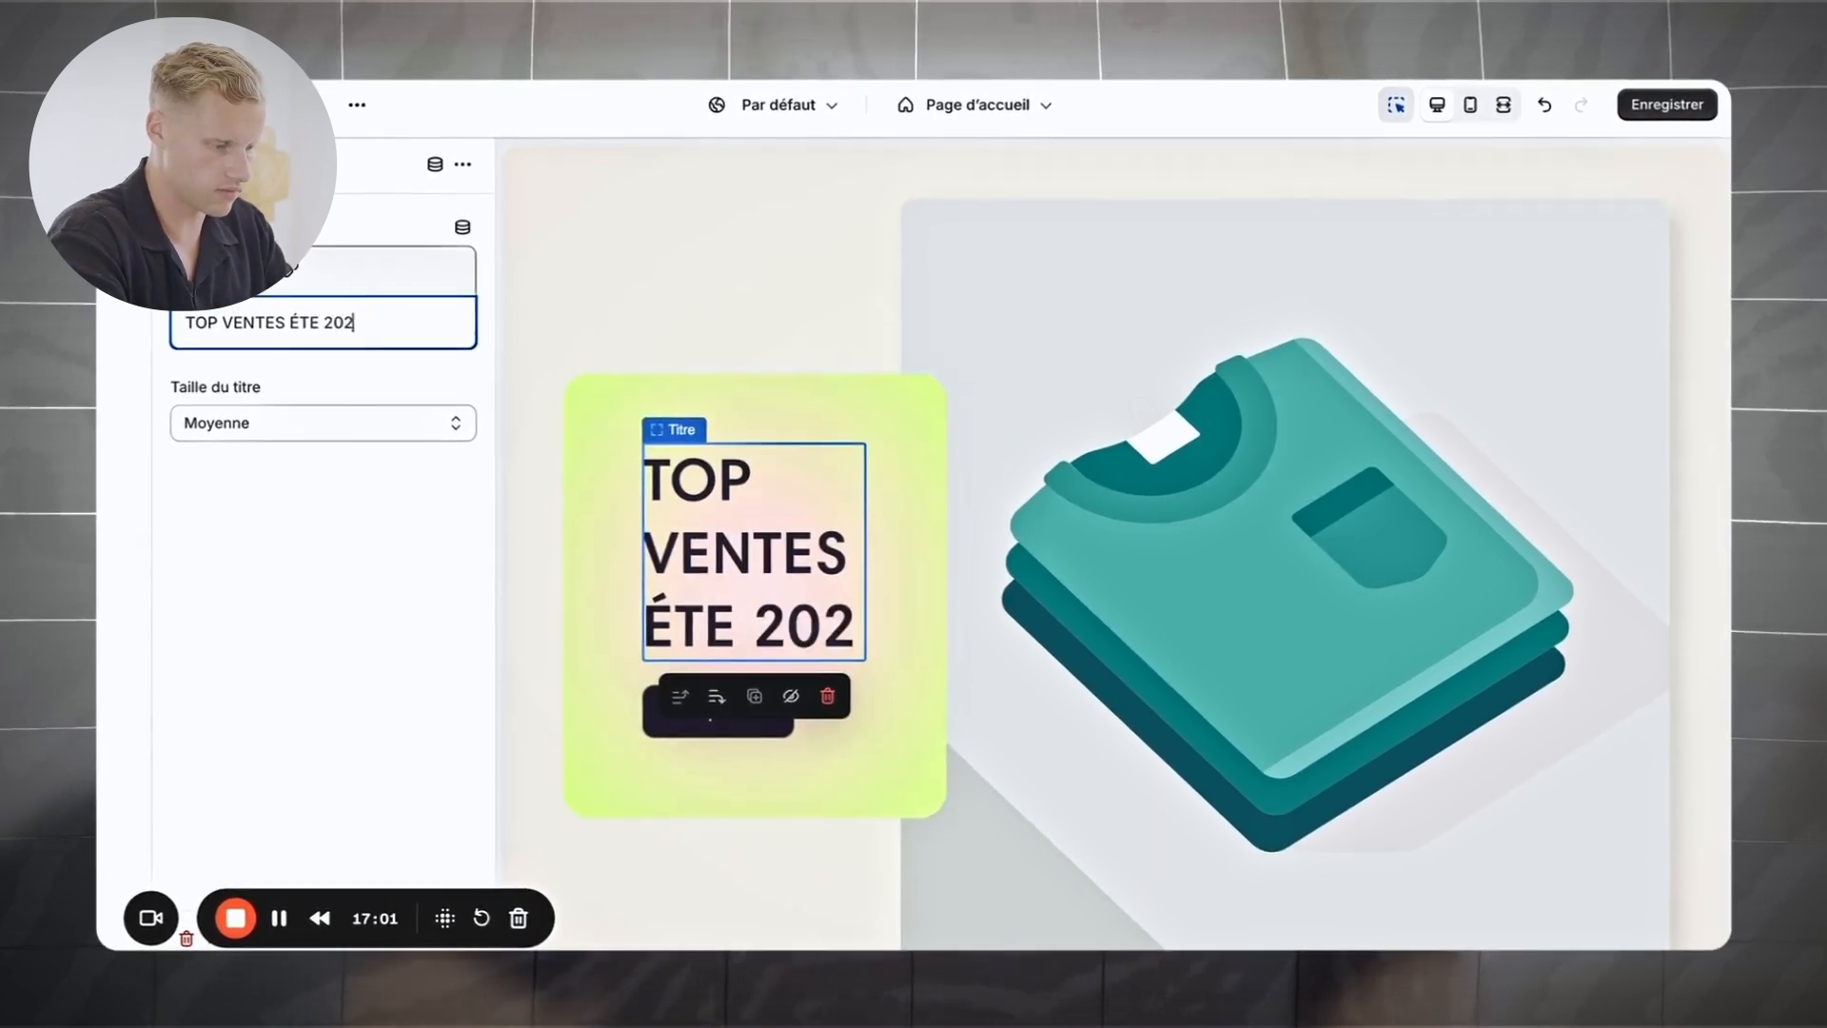
# Step: Change the hero button label from 'Shop now' to 'ACHETER MAINTENANT' and save the theme
pyautogui.click(772, 386)
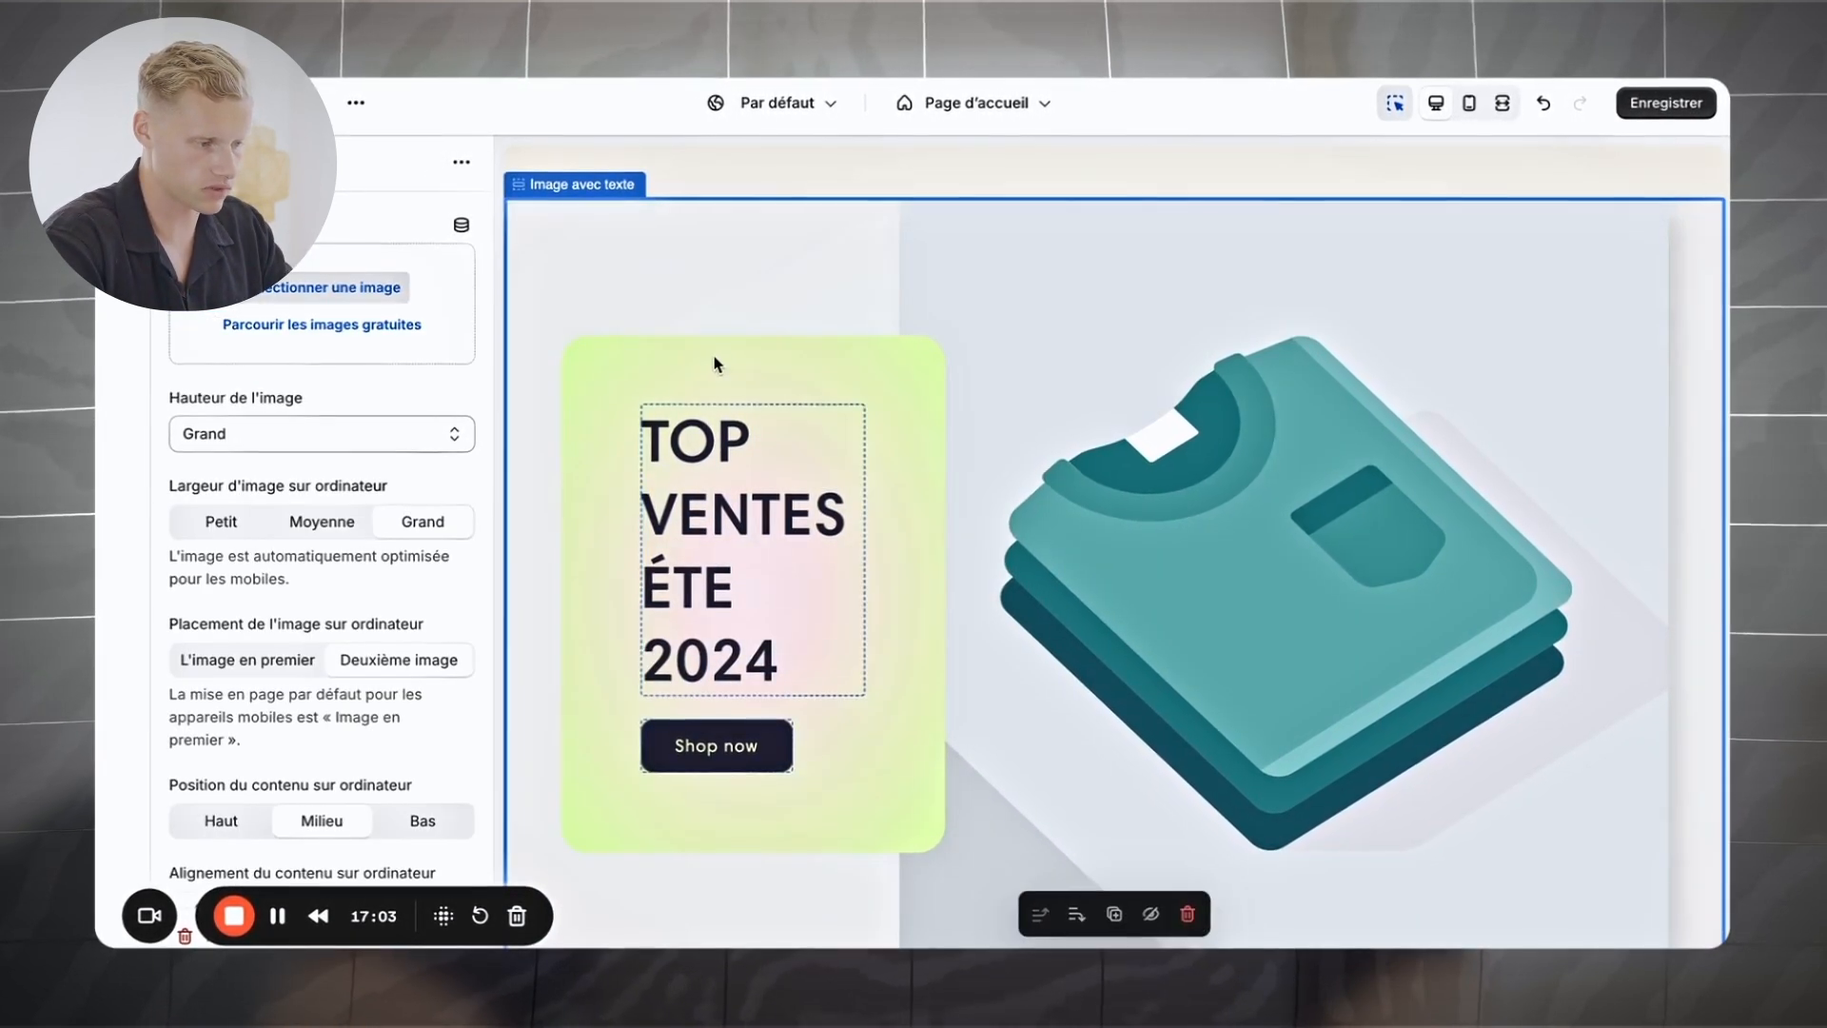
pyautogui.click(729, 747)
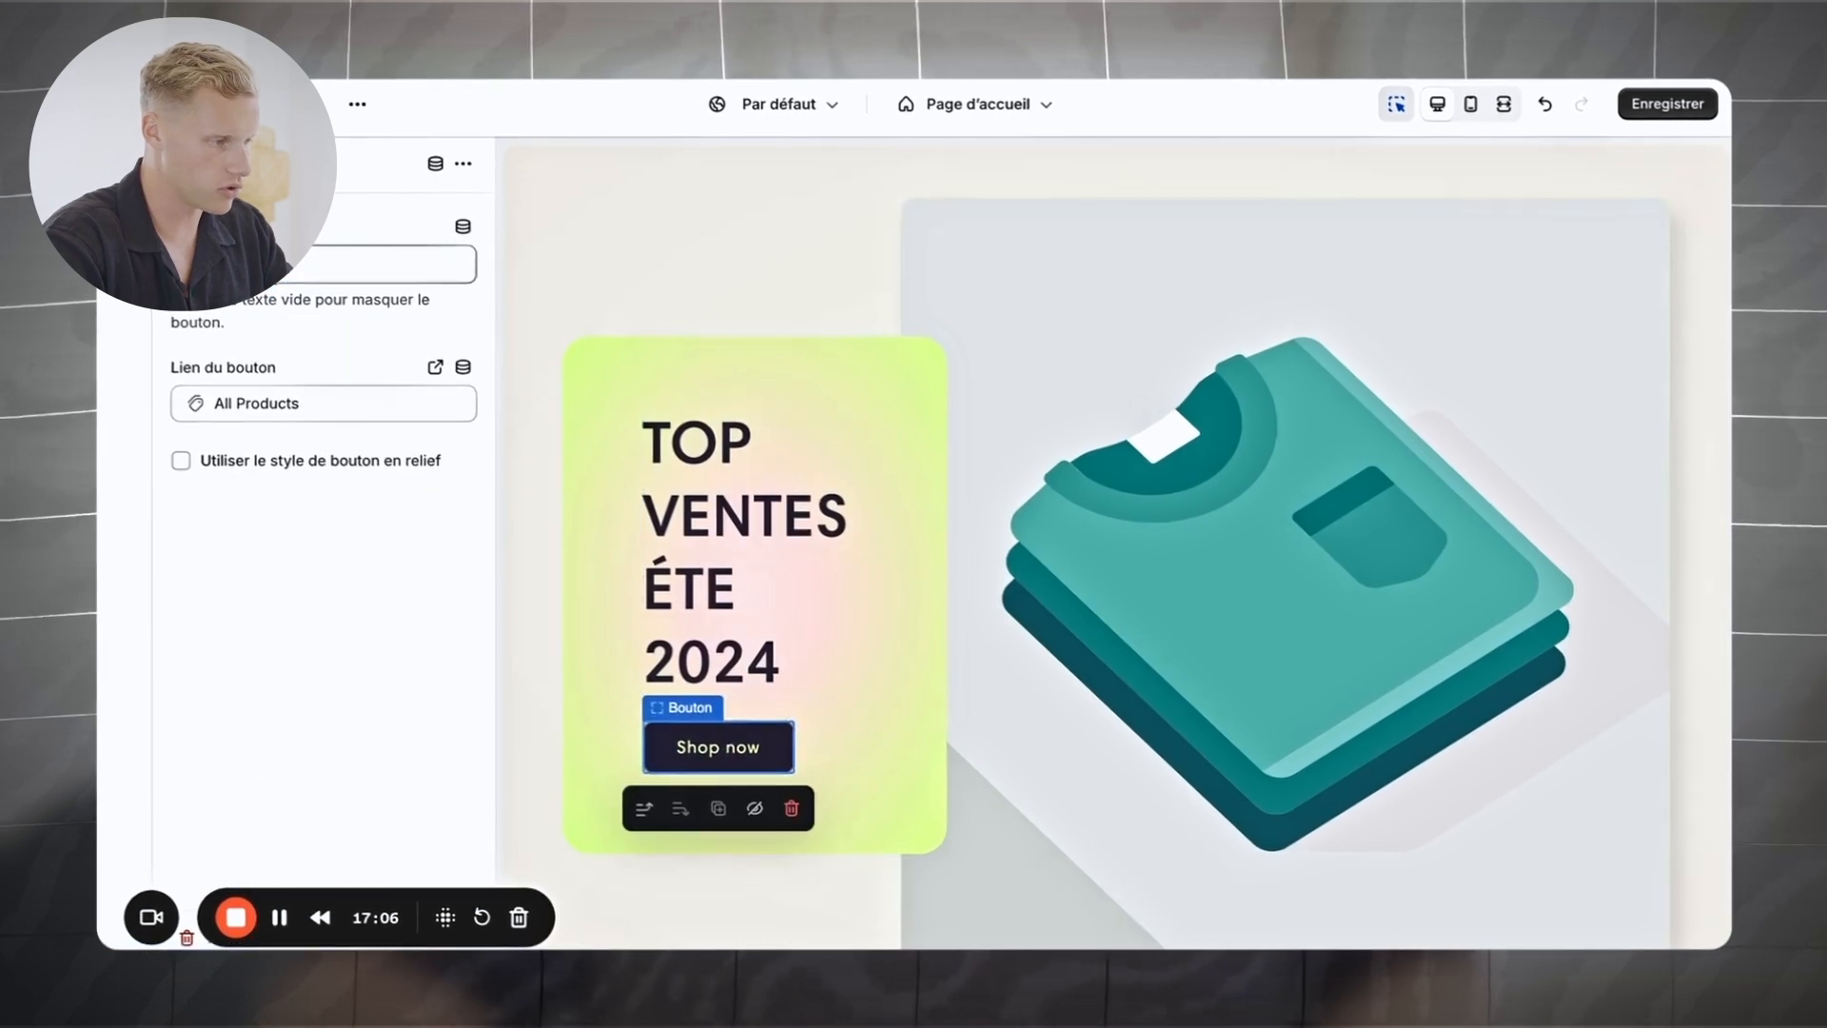
pyautogui.click(272, 264)
pyautogui.hotkey('ctrl', 'a')
pyautogui.write('ACHET')
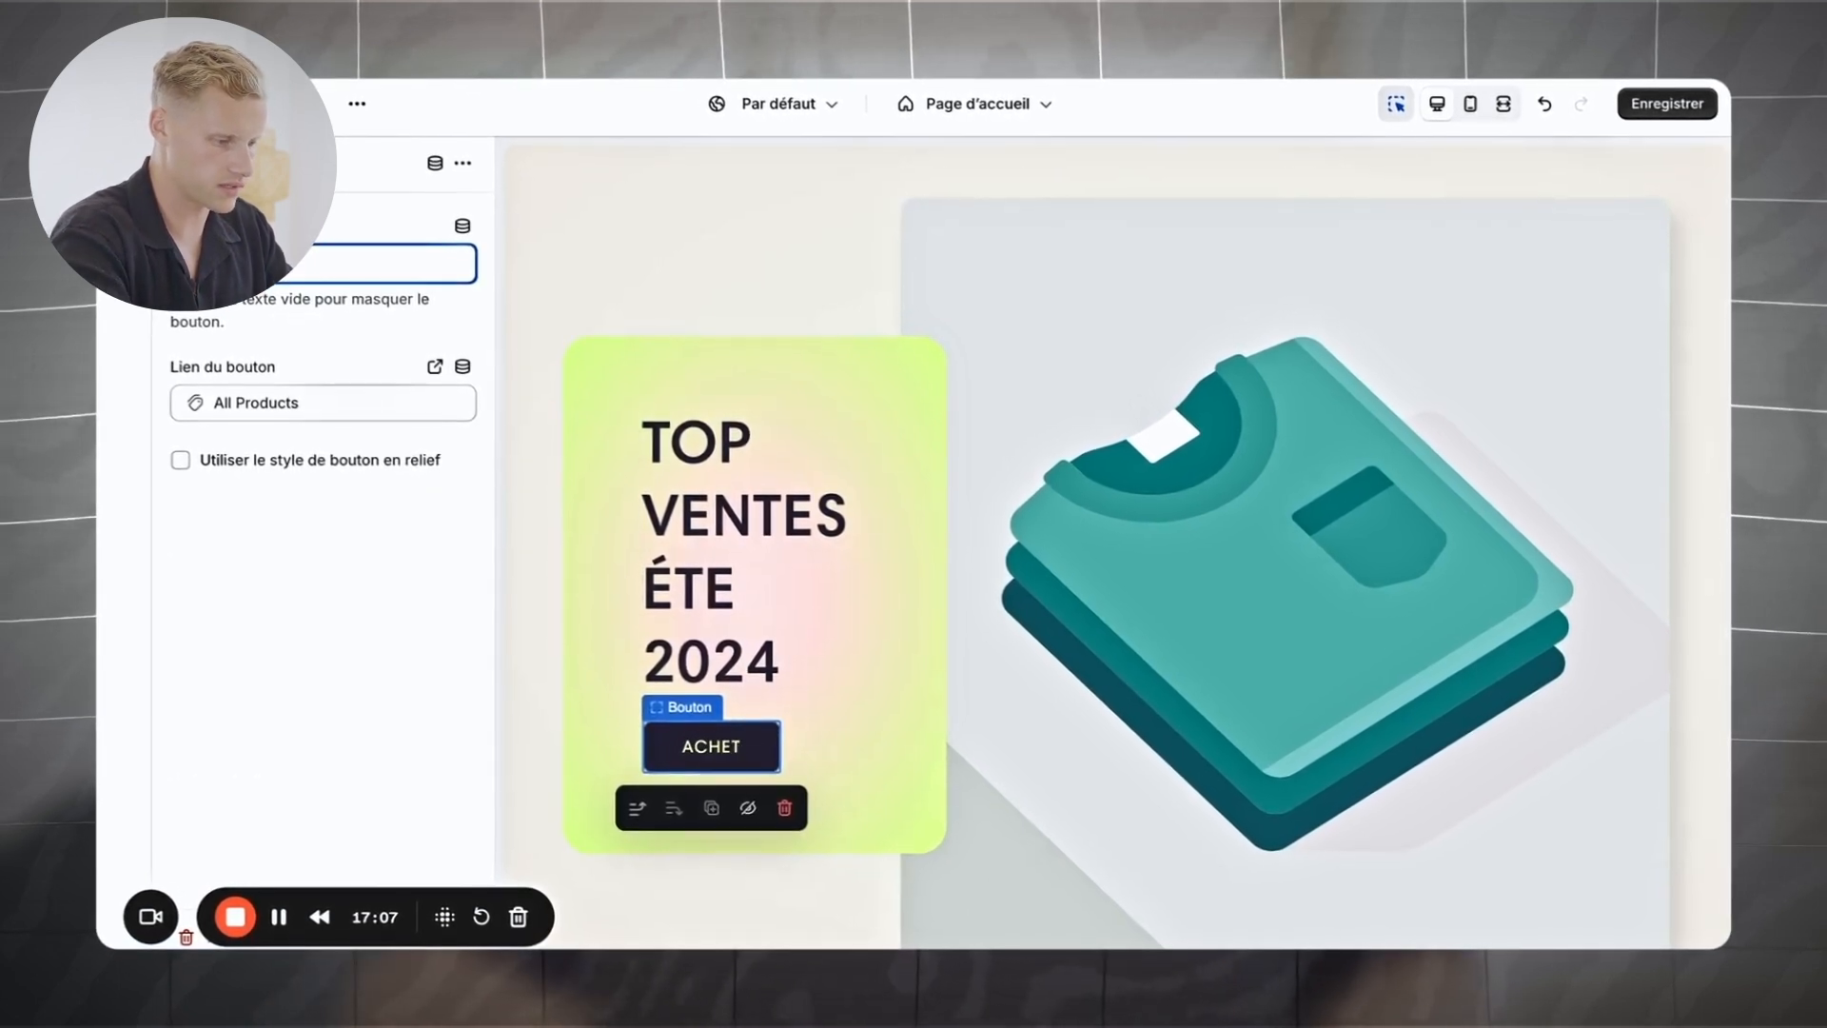
pyautogui.write('ER MAINTENA')
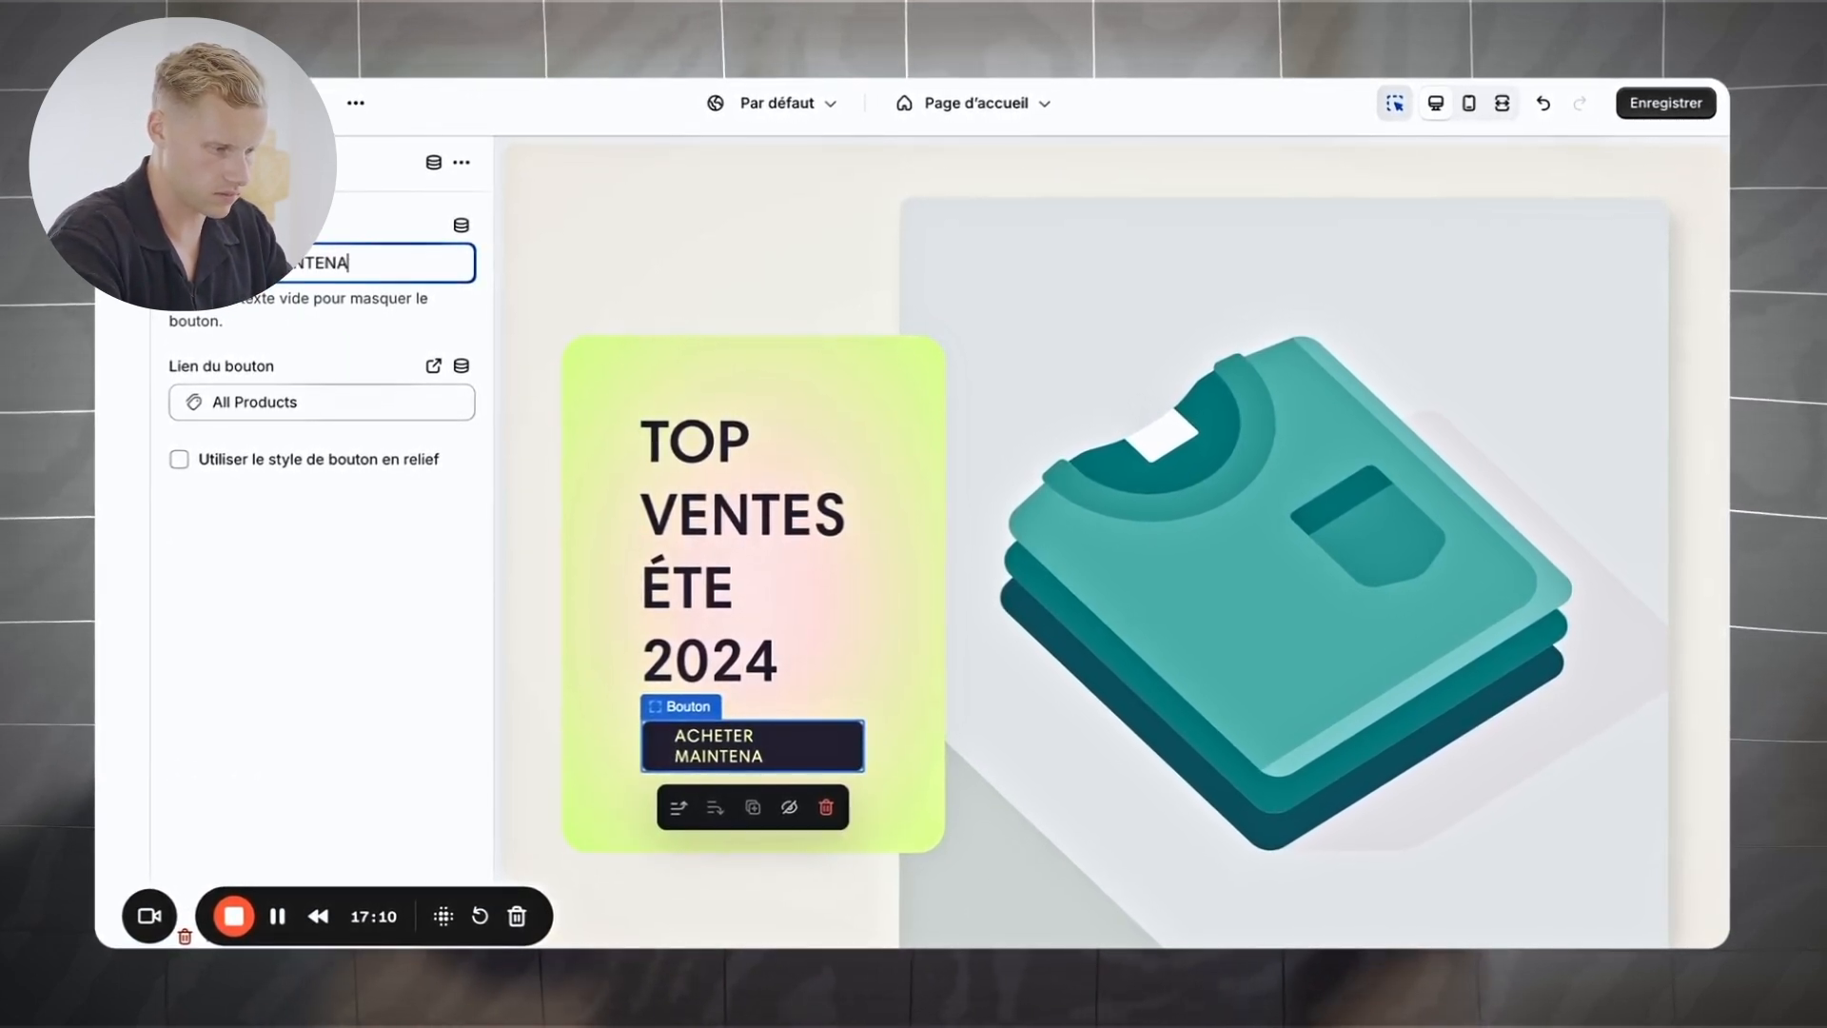
pyautogui.write('NT')
pyautogui.click(1665, 105)
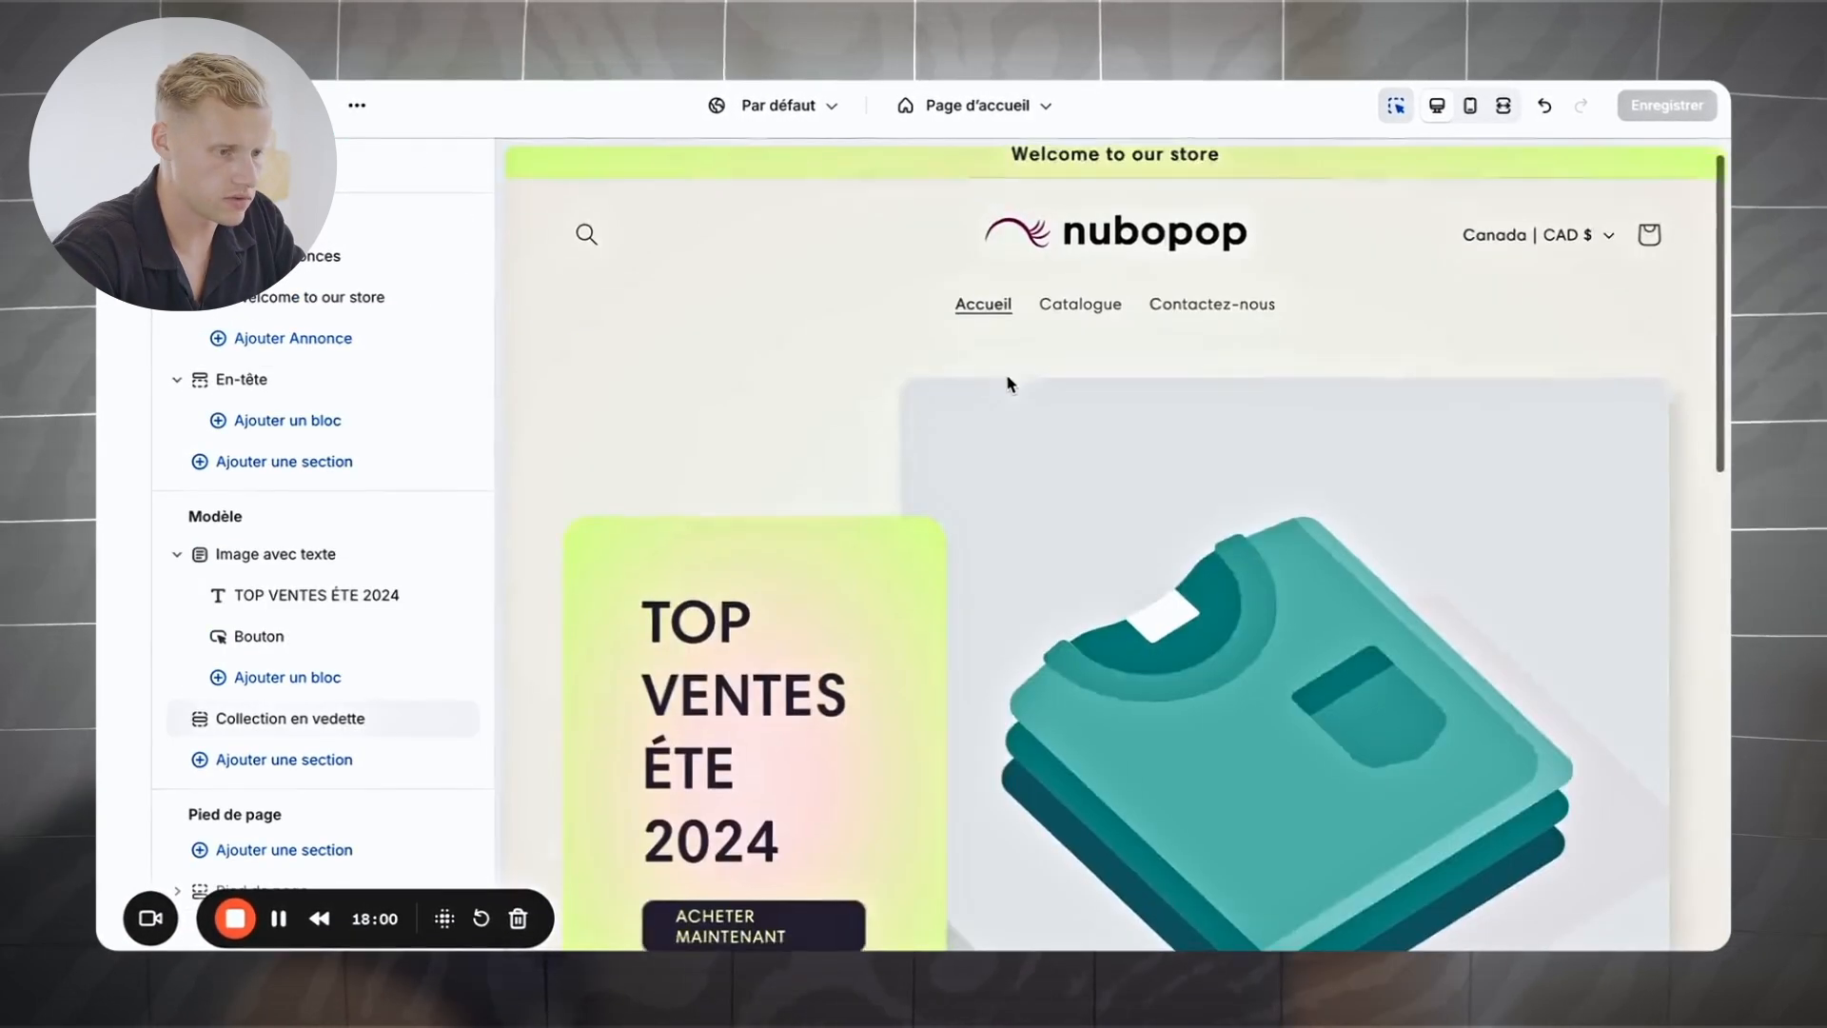
pyautogui.scroll(-10, 1007, 381)
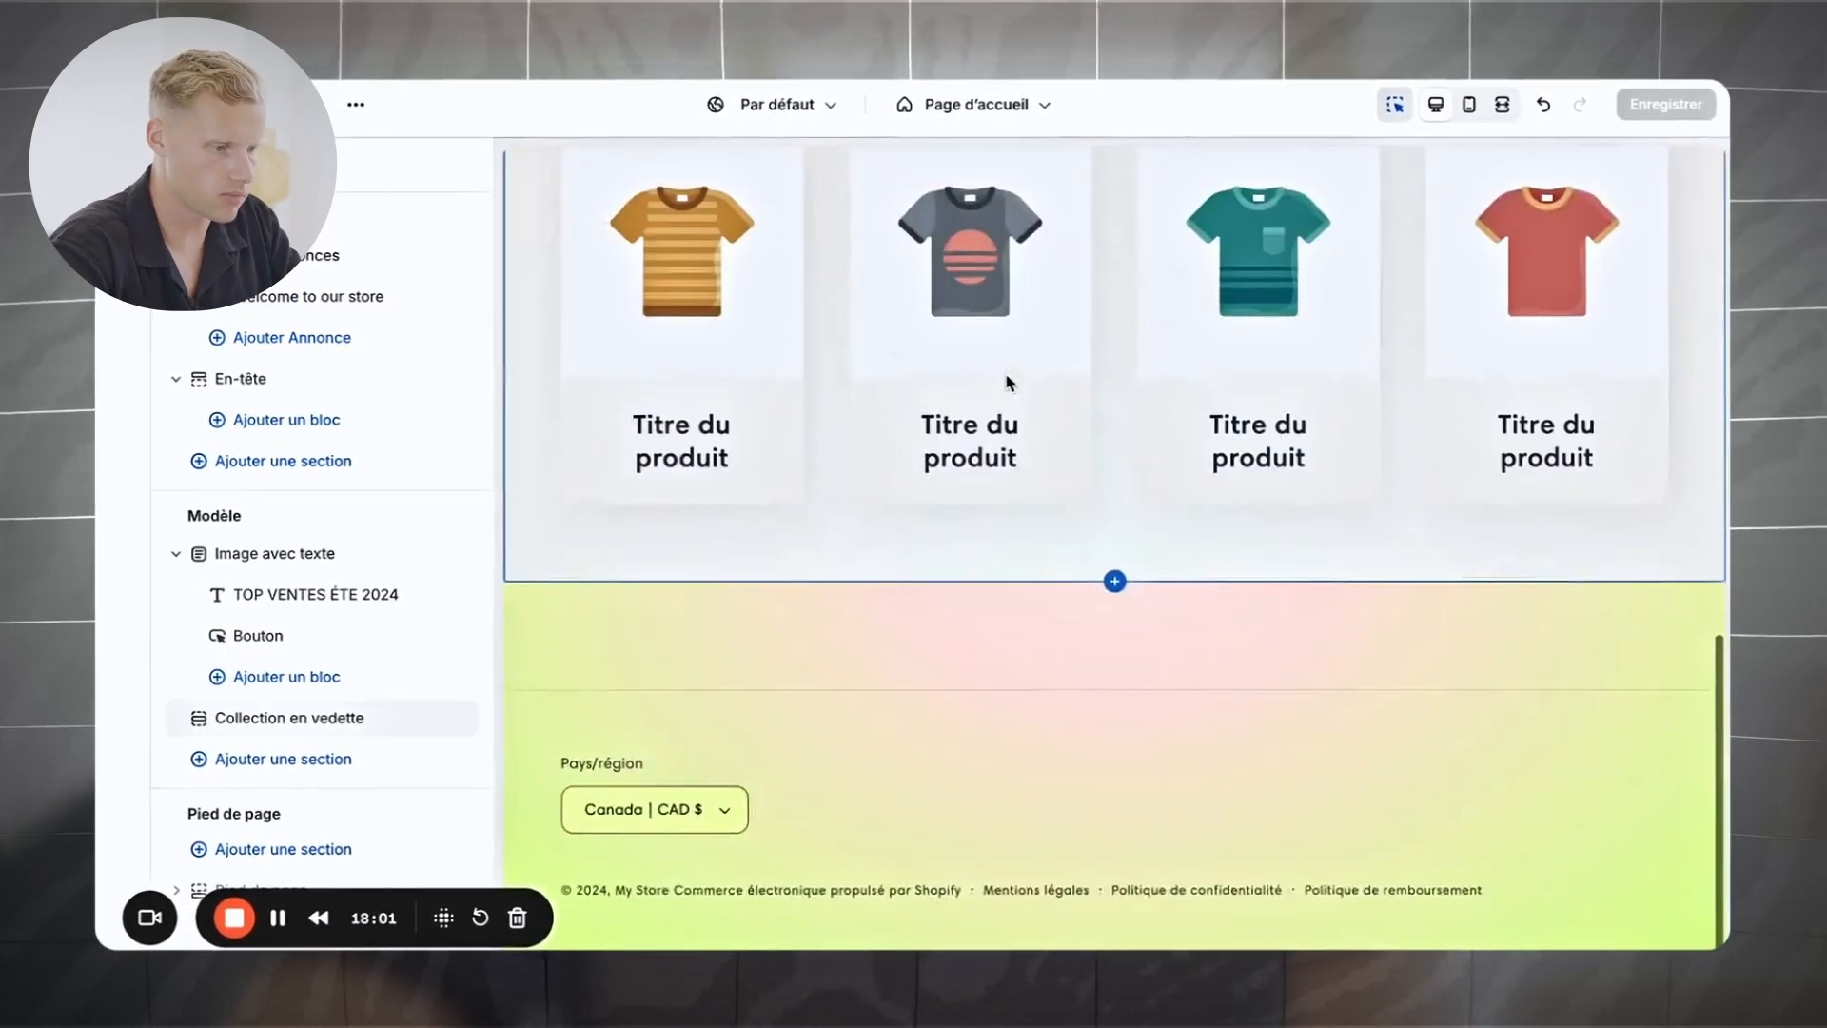
pyautogui.scroll(3, 1006, 381)
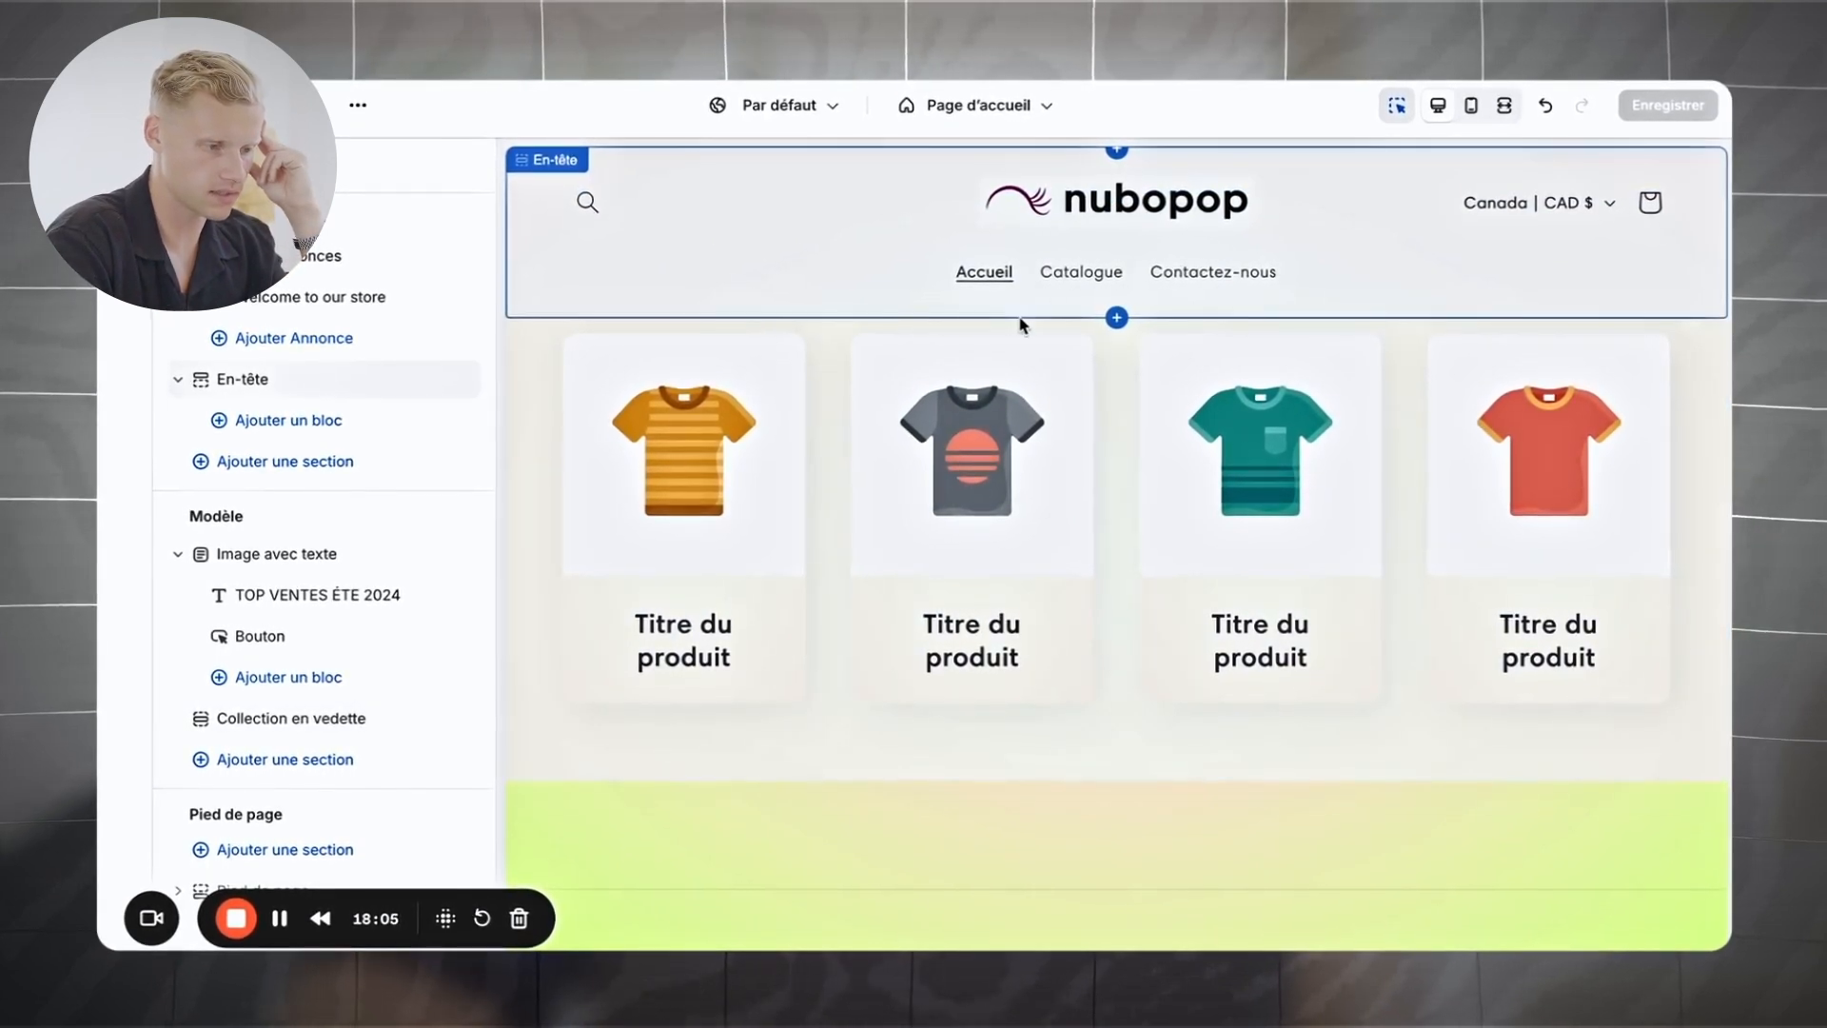
pyautogui.scroll(7, 1019, 324)
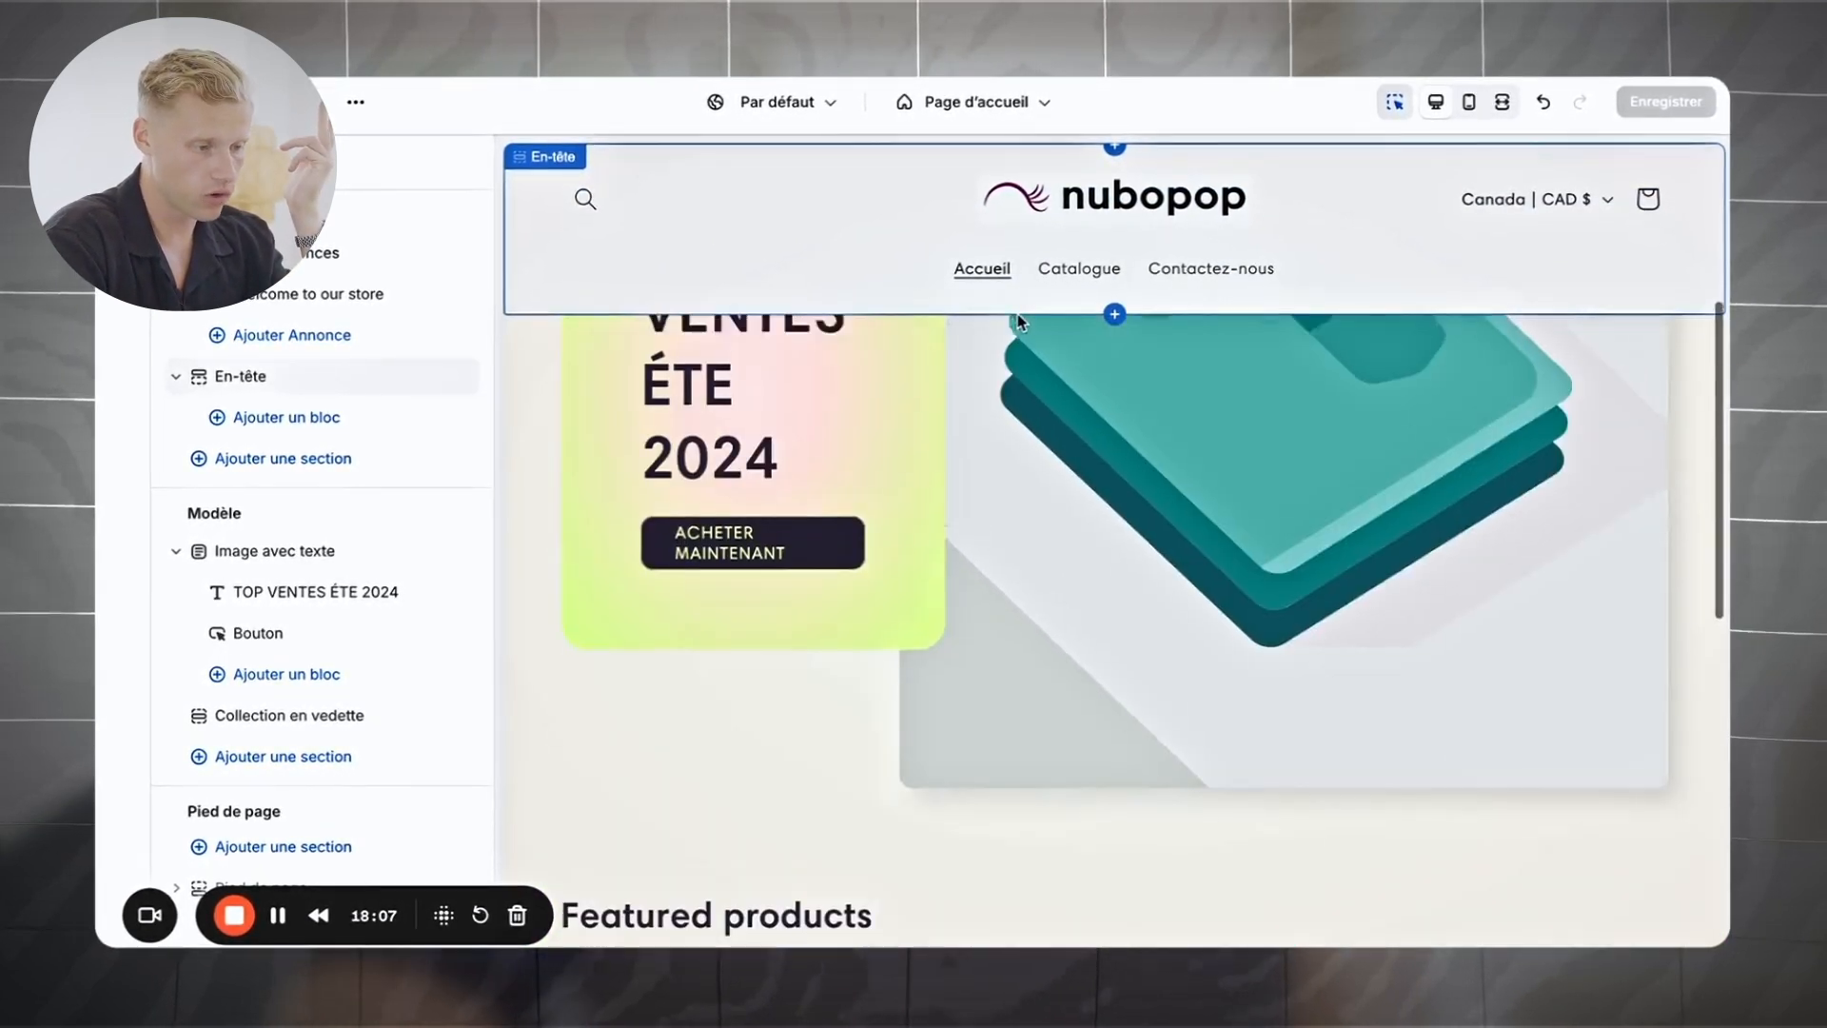
pyautogui.scroll(5, 1019, 312)
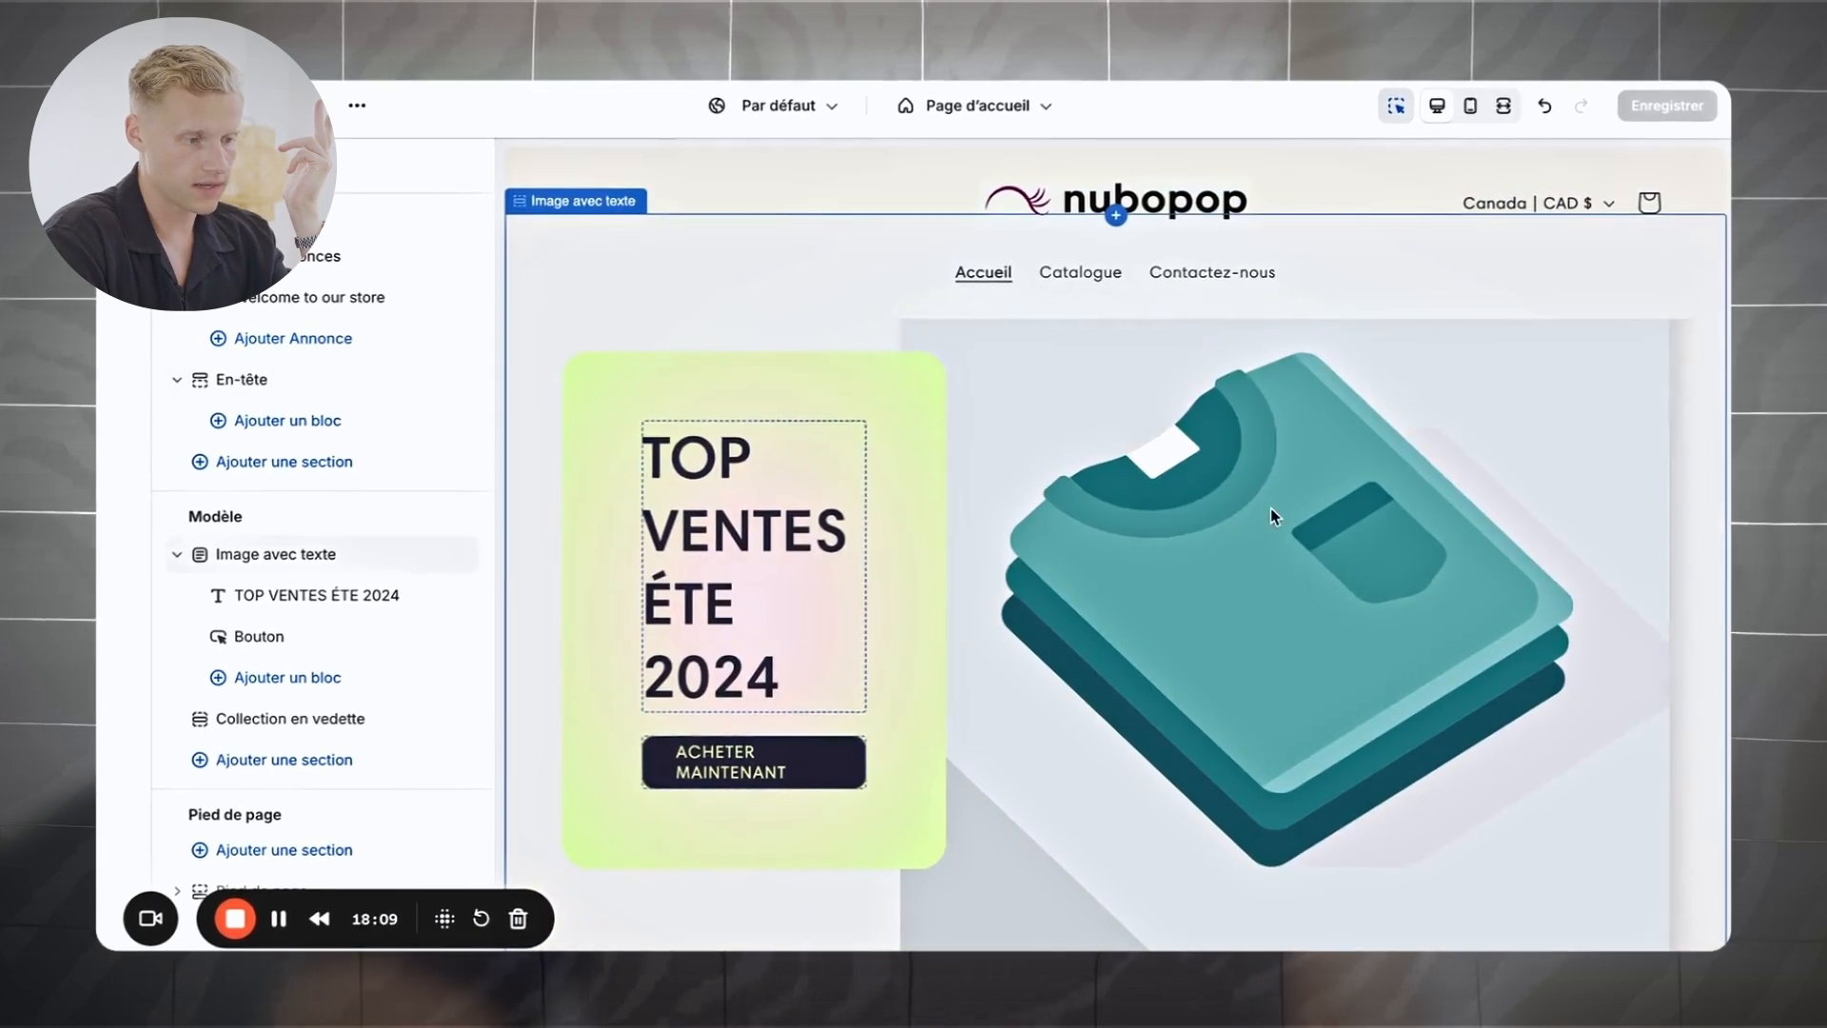
pyautogui.scroll(-1, 1271, 514)
pyautogui.scroll(3, 1272, 514)
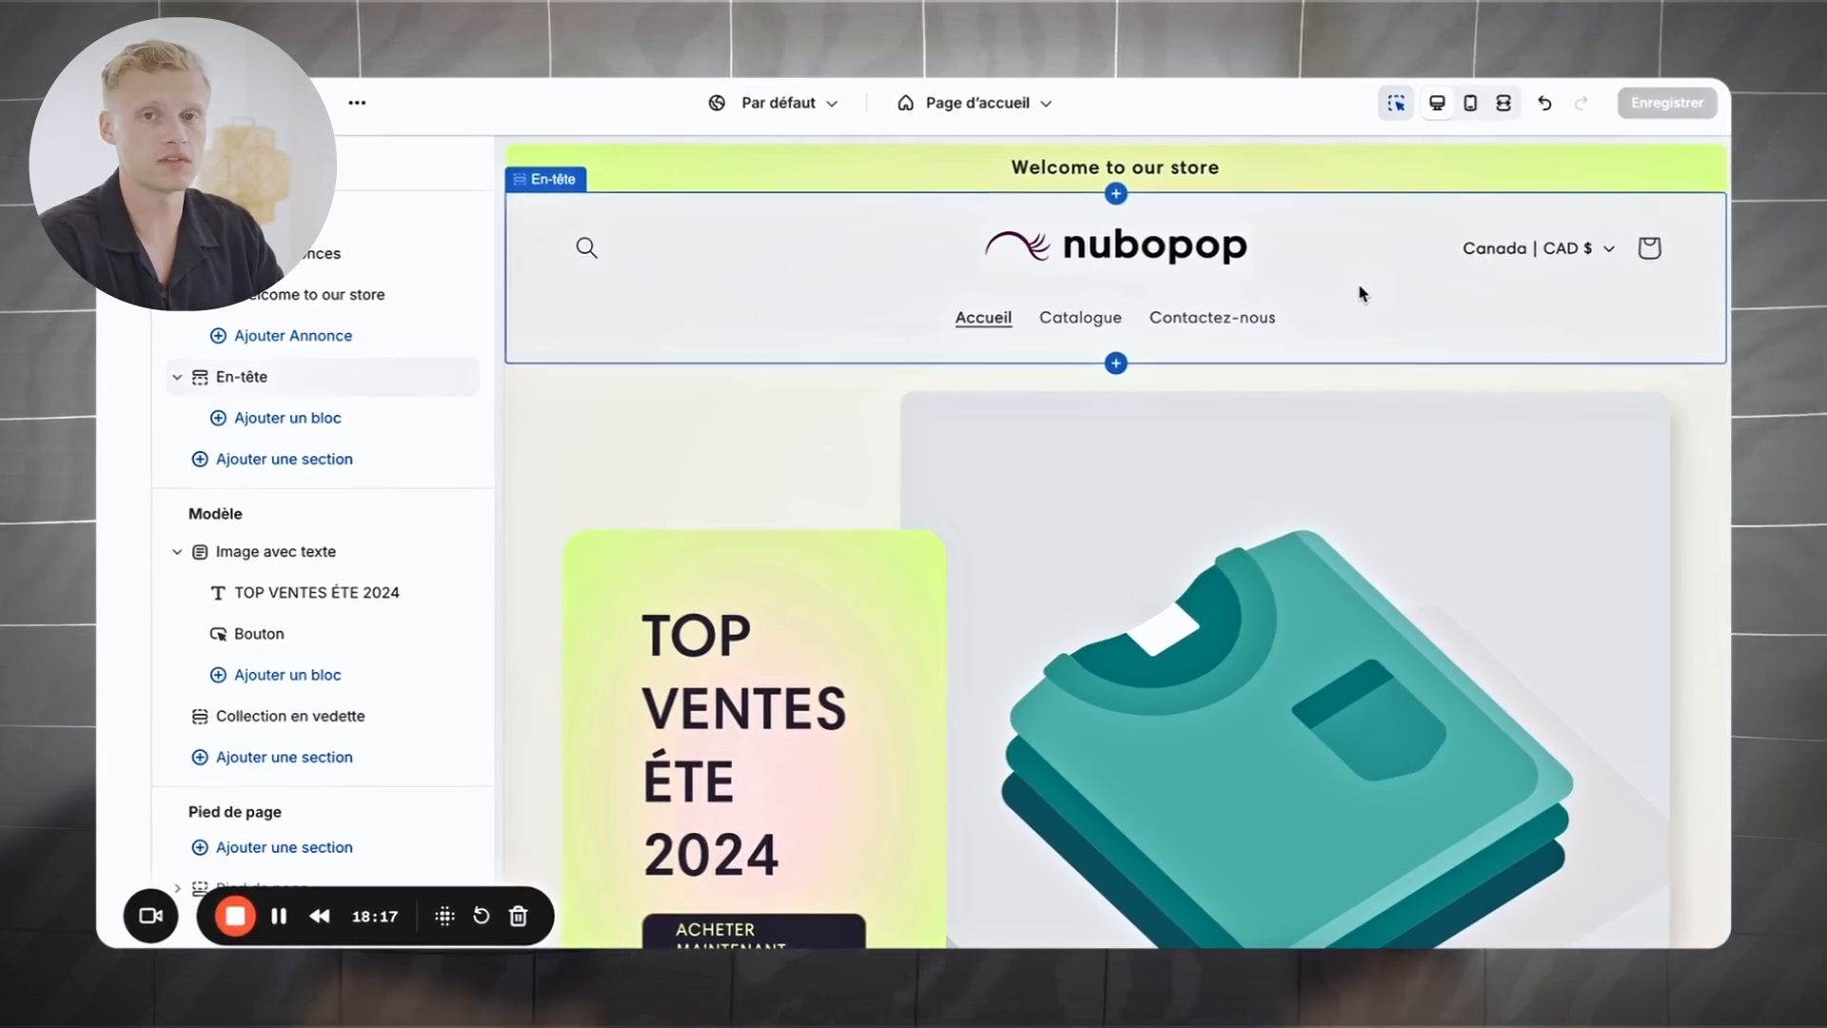
pyautogui.scroll(-5, 1392, 495)
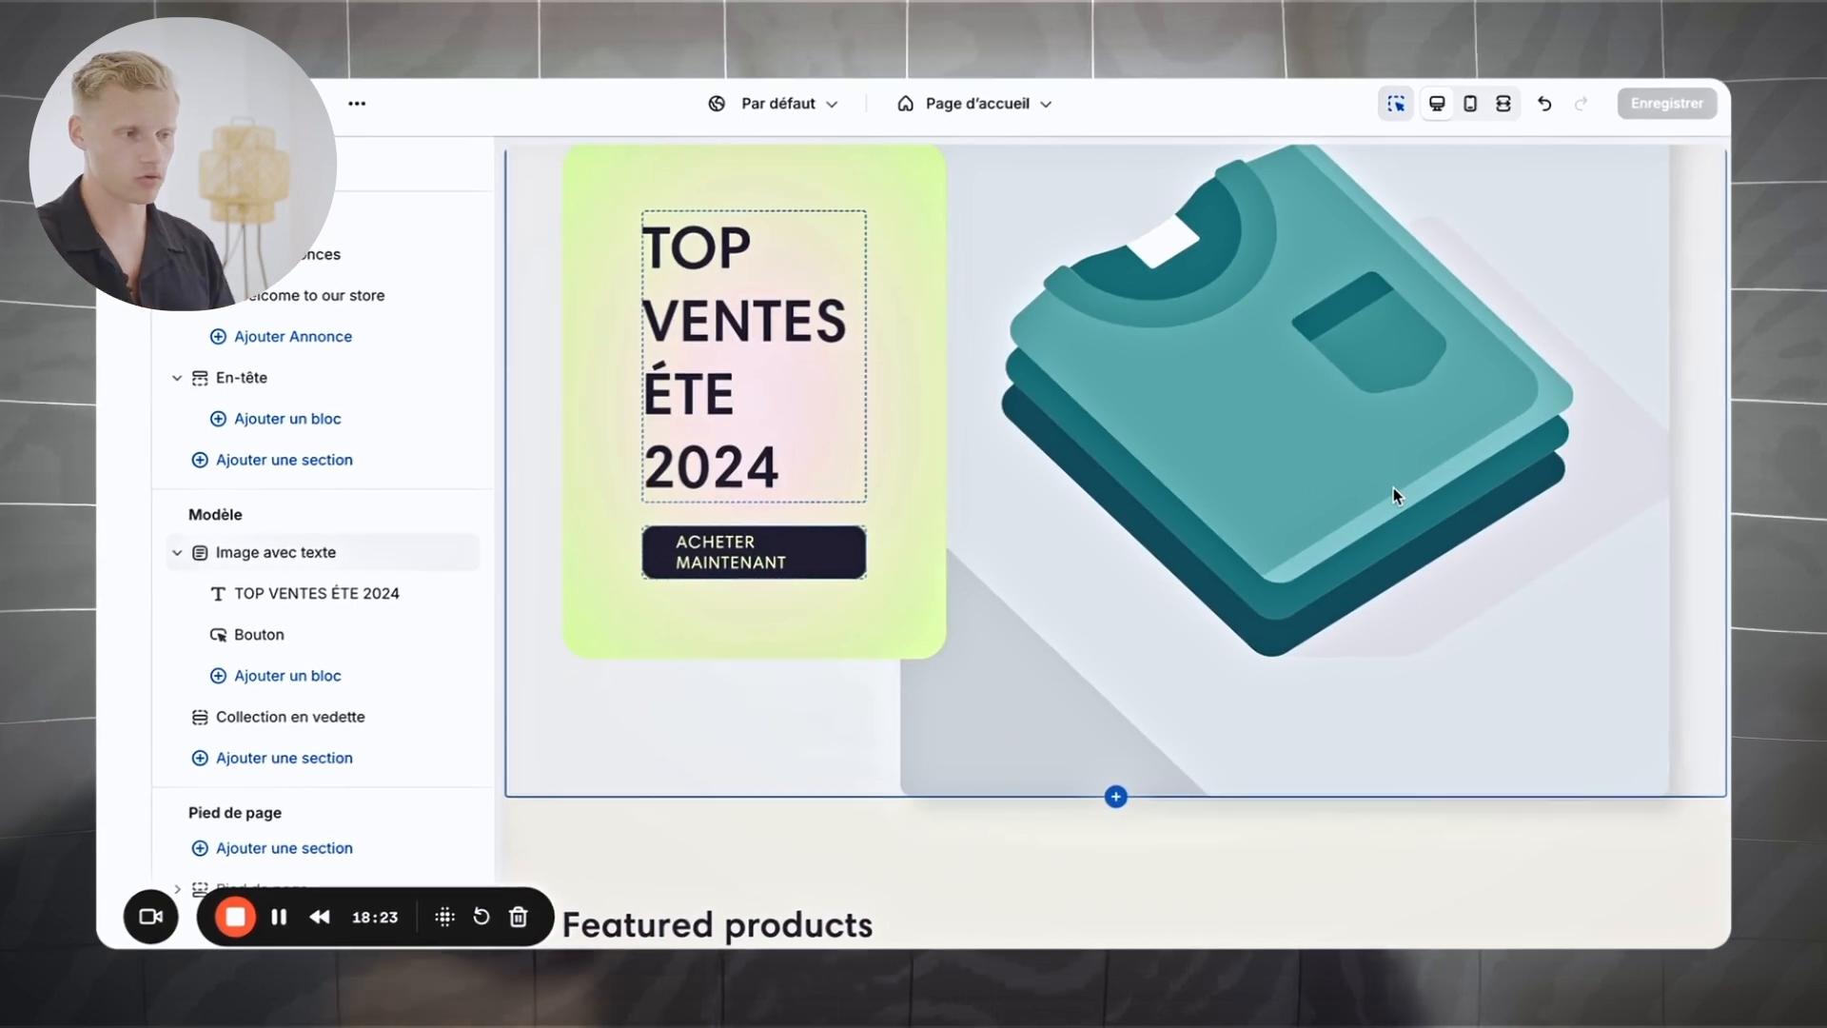
pyautogui.scroll(5, 1393, 488)
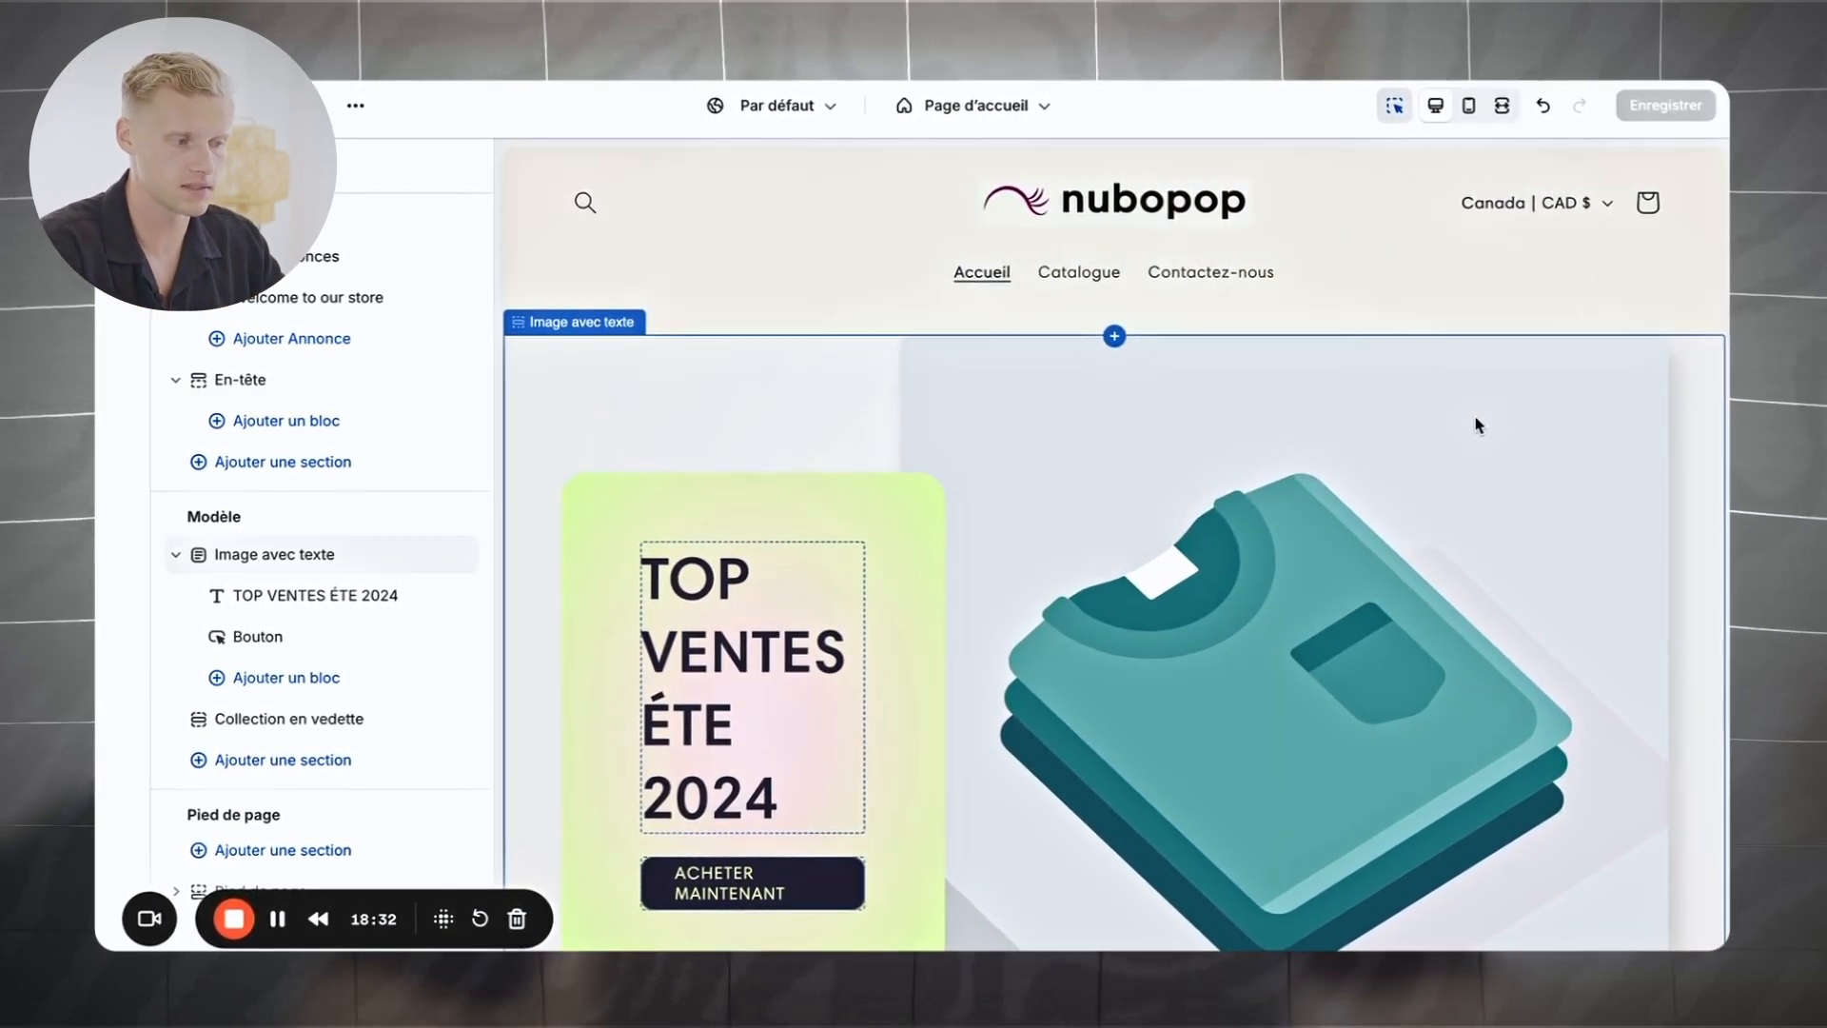
pyautogui.scroll(-5, 1478, 425)
pyautogui.scroll(7, 1475, 419)
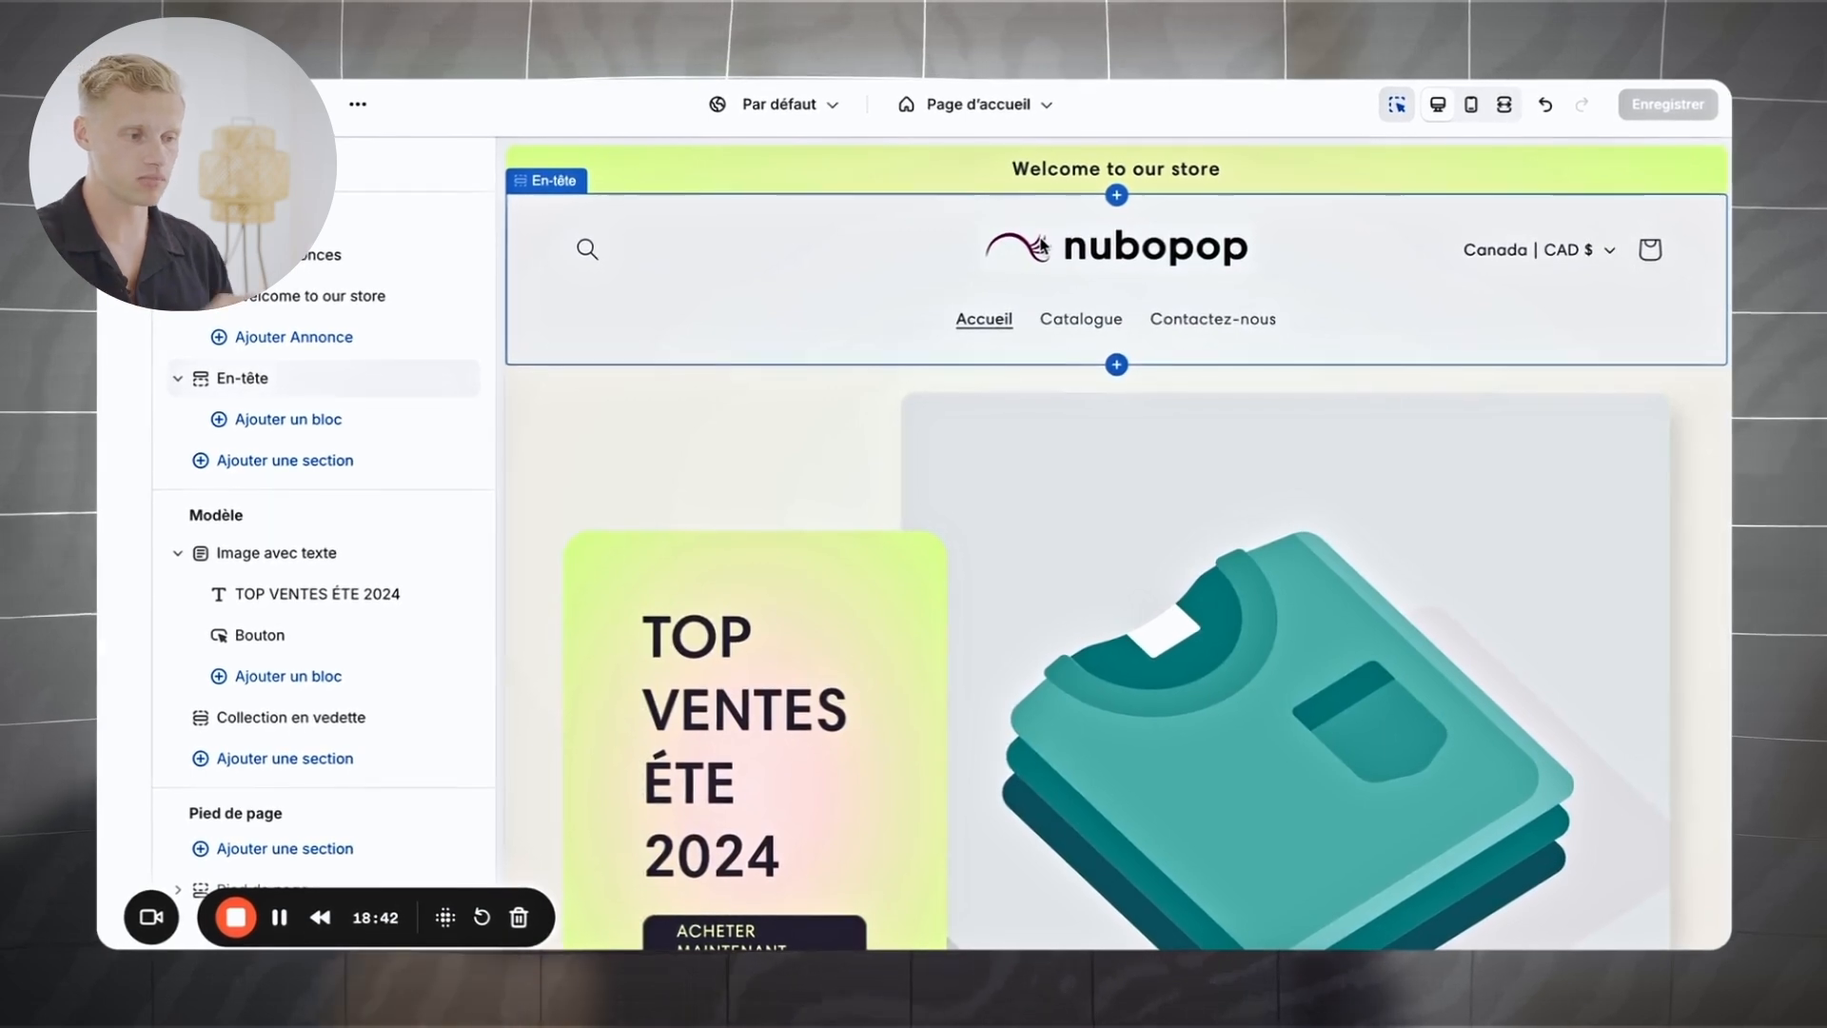
pyautogui.scroll(-2, 1463, 556)
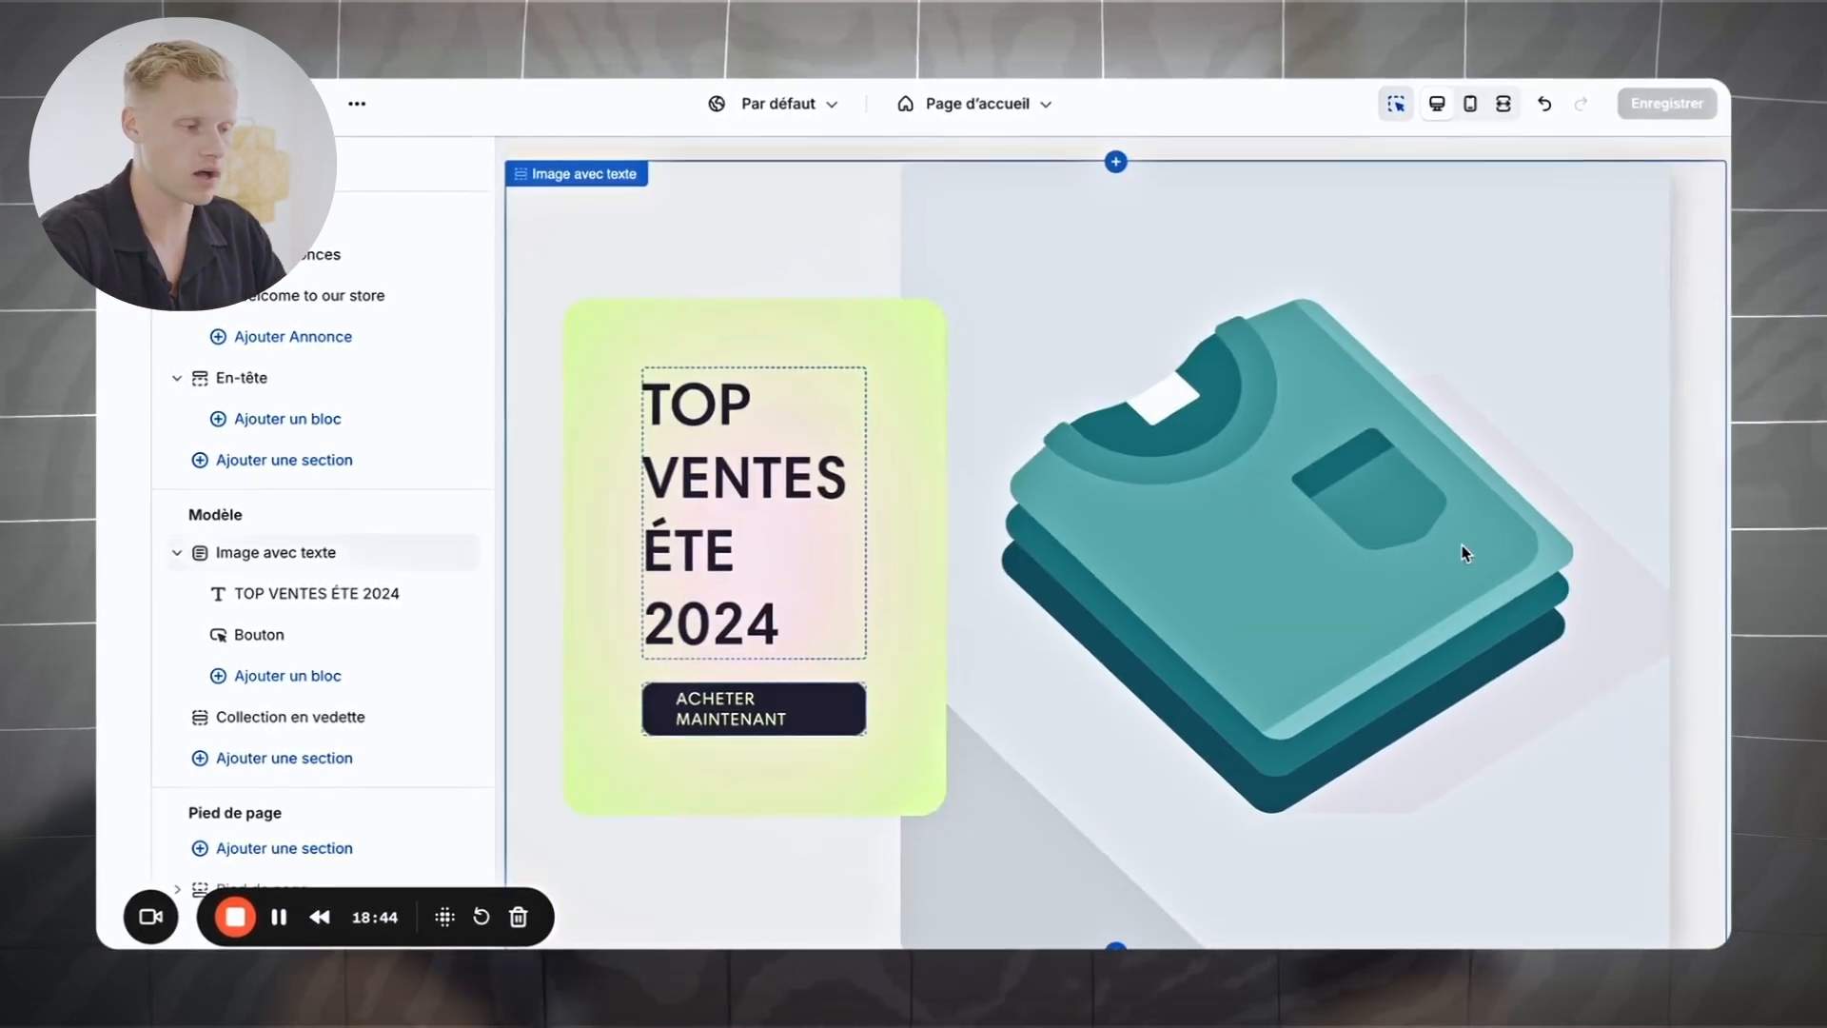
pyautogui.scroll(-3, 1463, 553)
pyautogui.scroll(-3, 1464, 552)
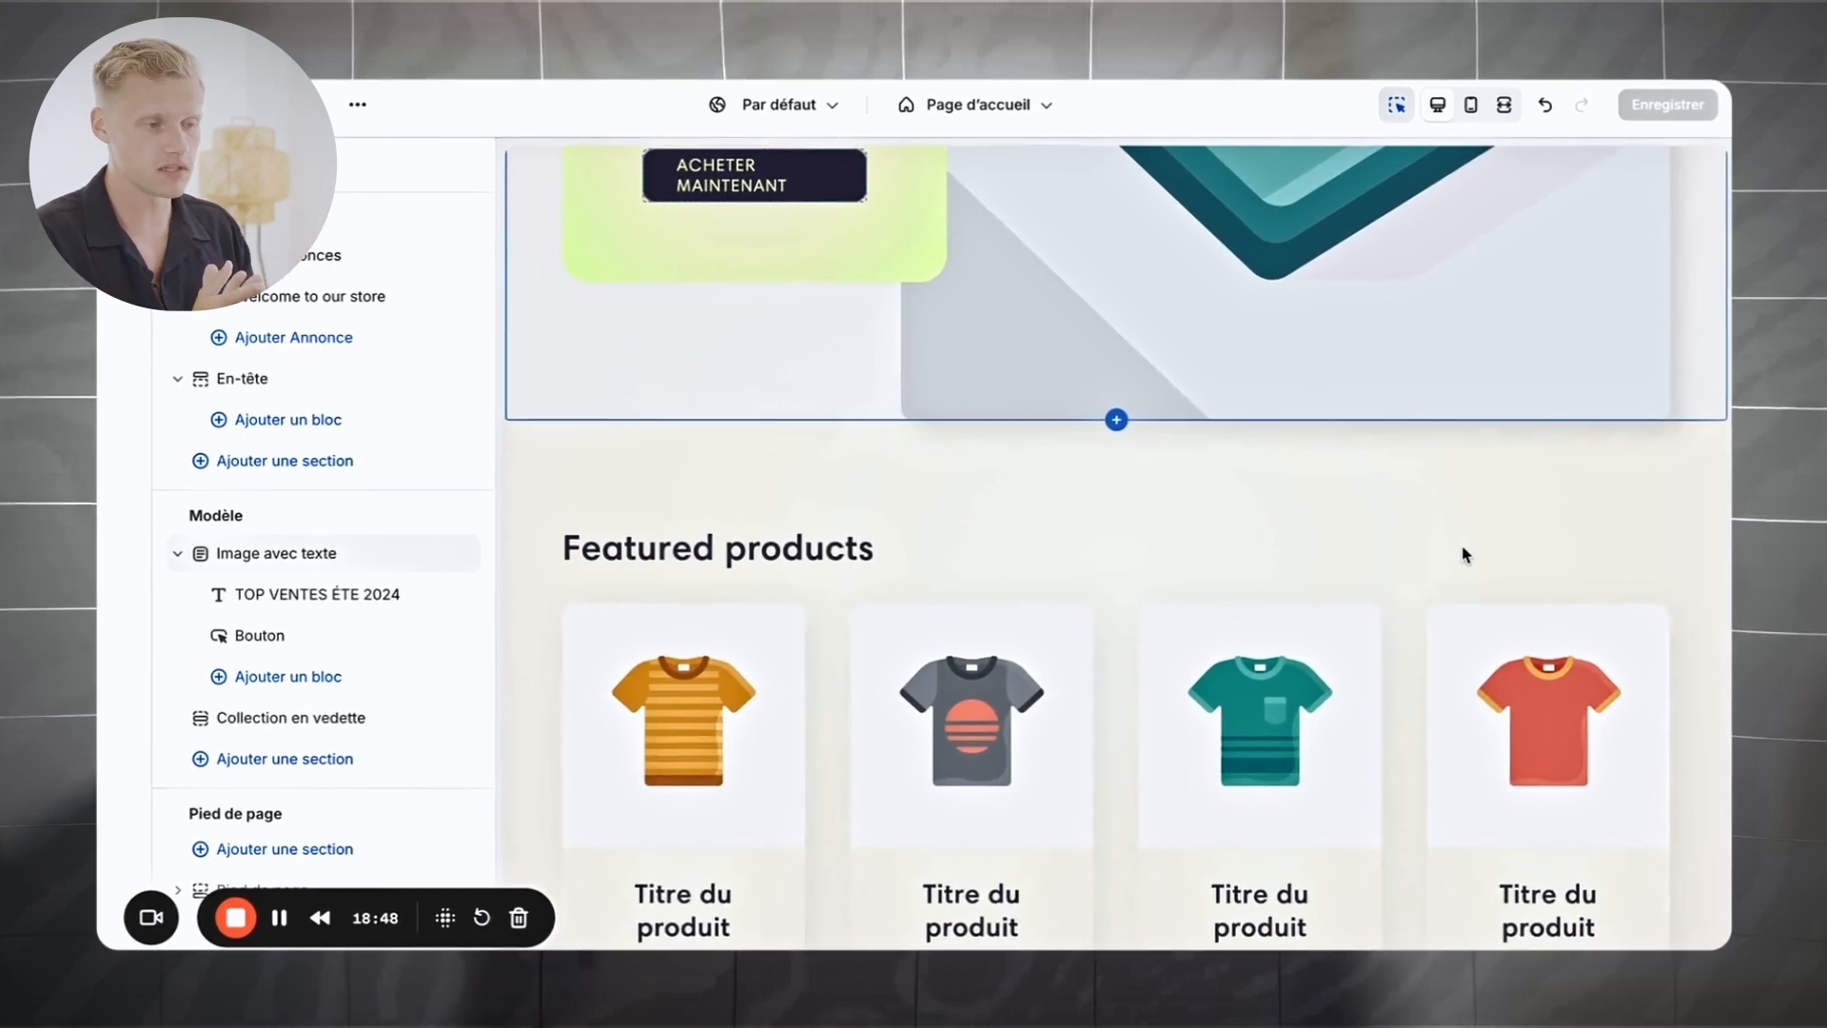
pyautogui.scroll(-2, 1463, 550)
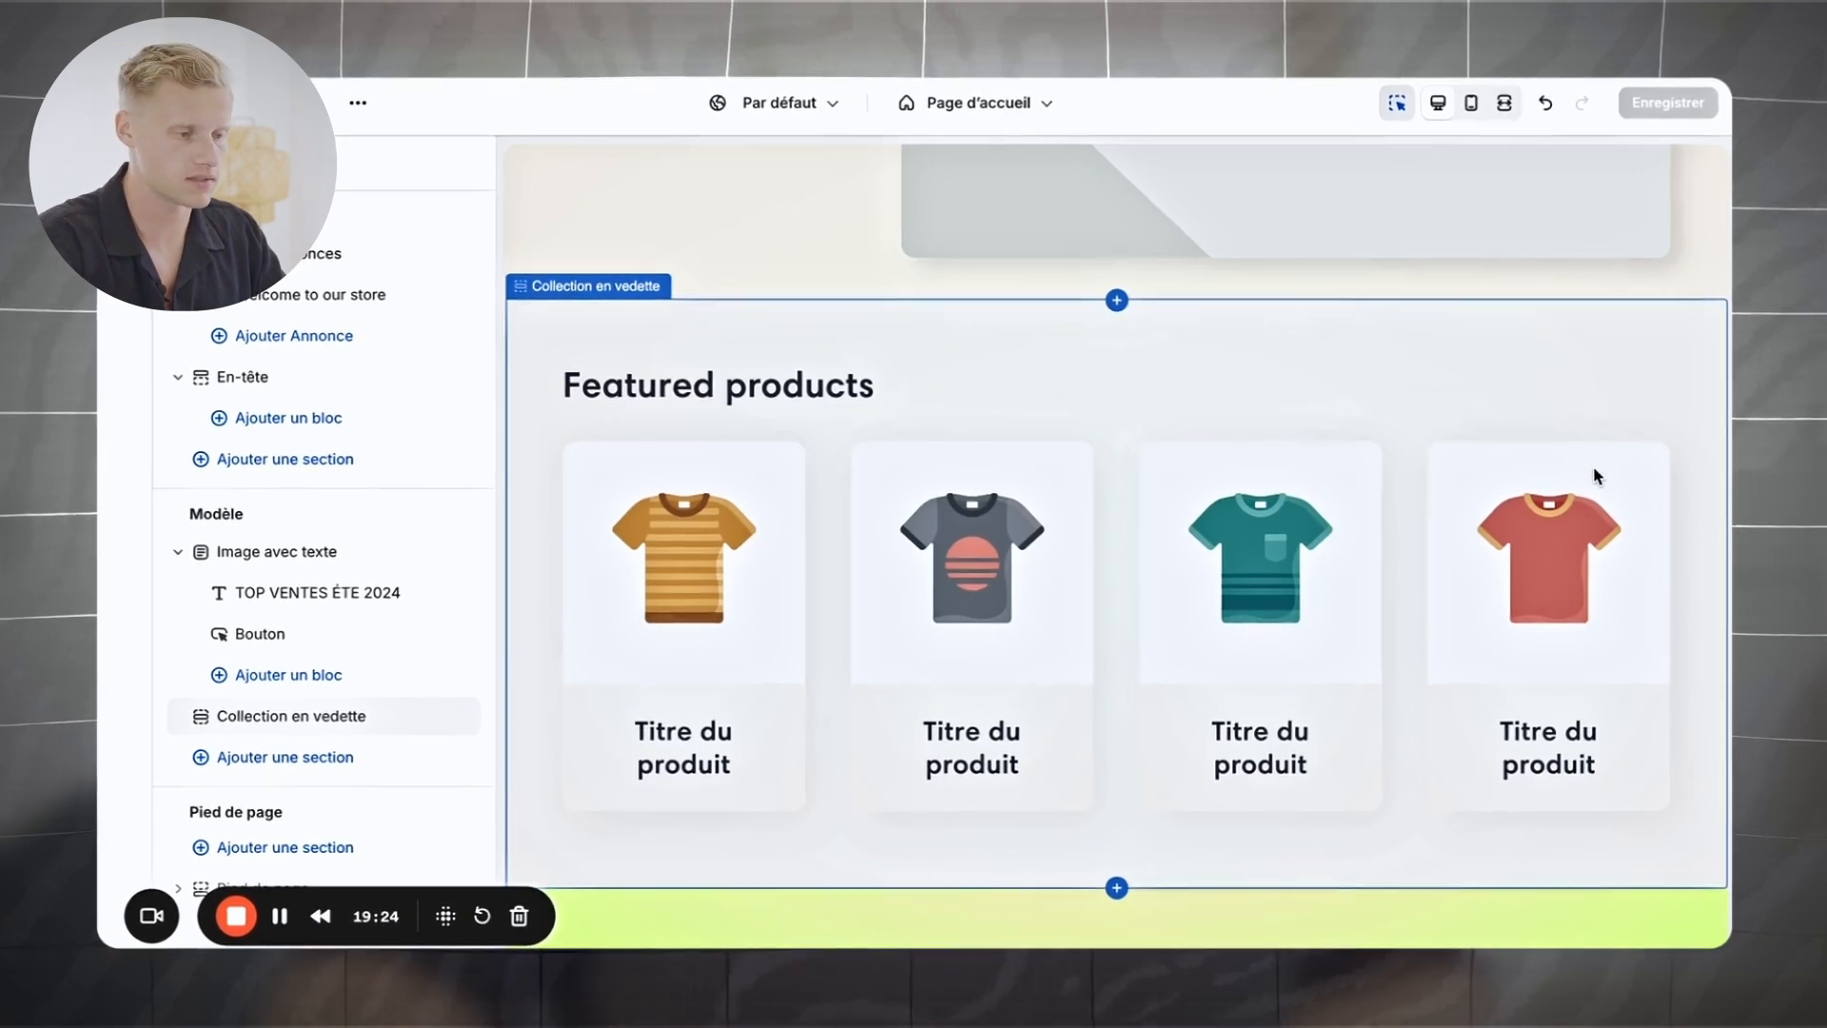
pyautogui.scroll(7, 1593, 465)
pyautogui.scroll(-3, 1593, 475)
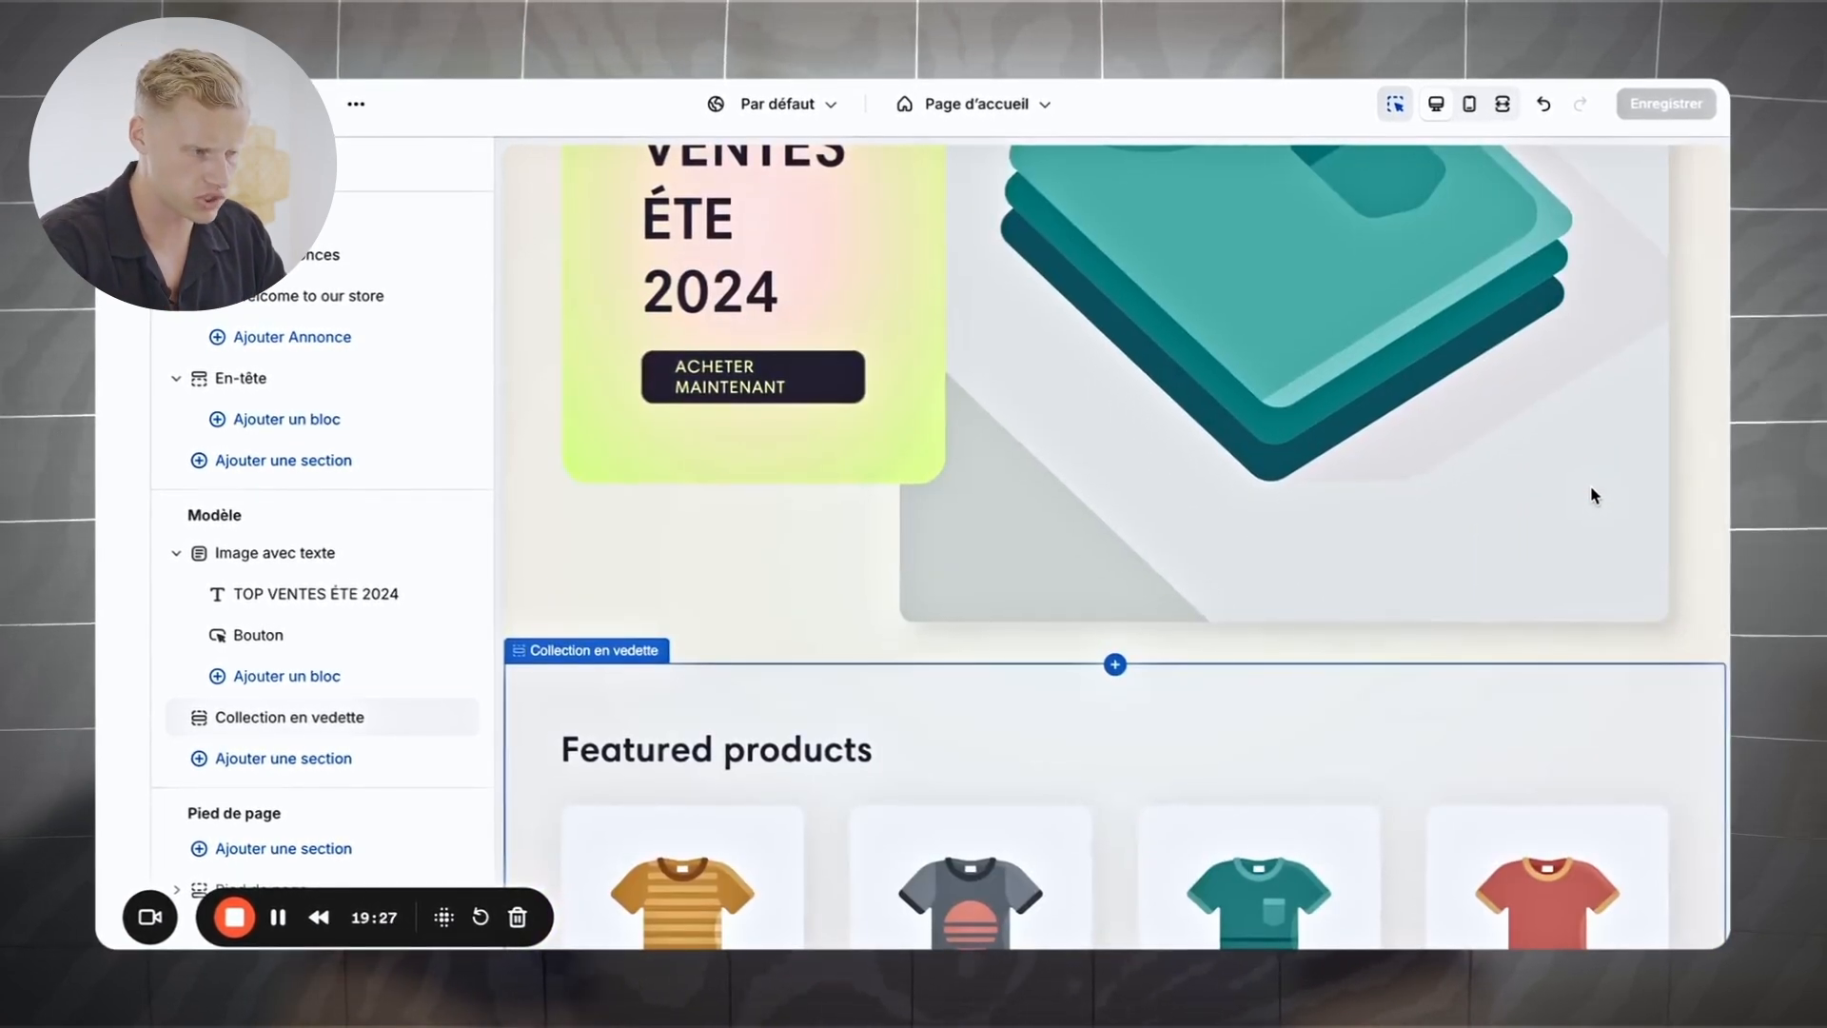
pyautogui.scroll(-1, 1590, 488)
pyautogui.scroll(5, 1590, 485)
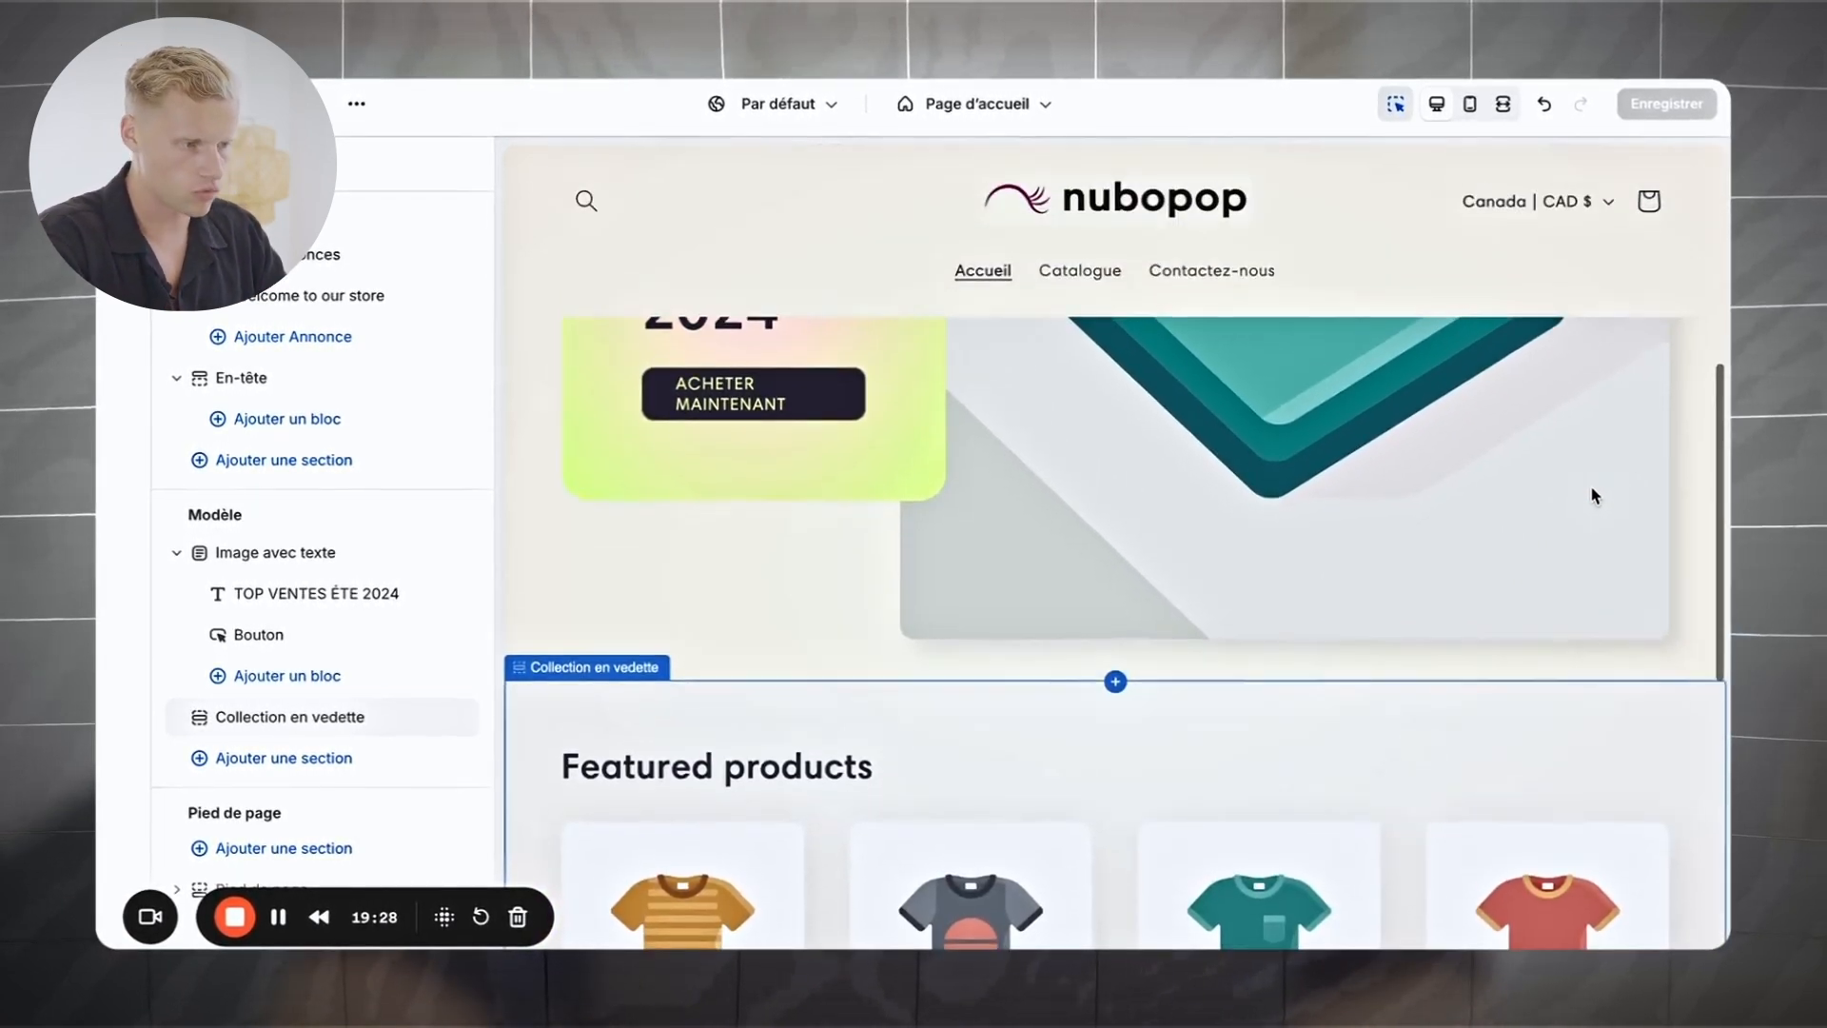
pyautogui.scroll(-2, 1591, 484)
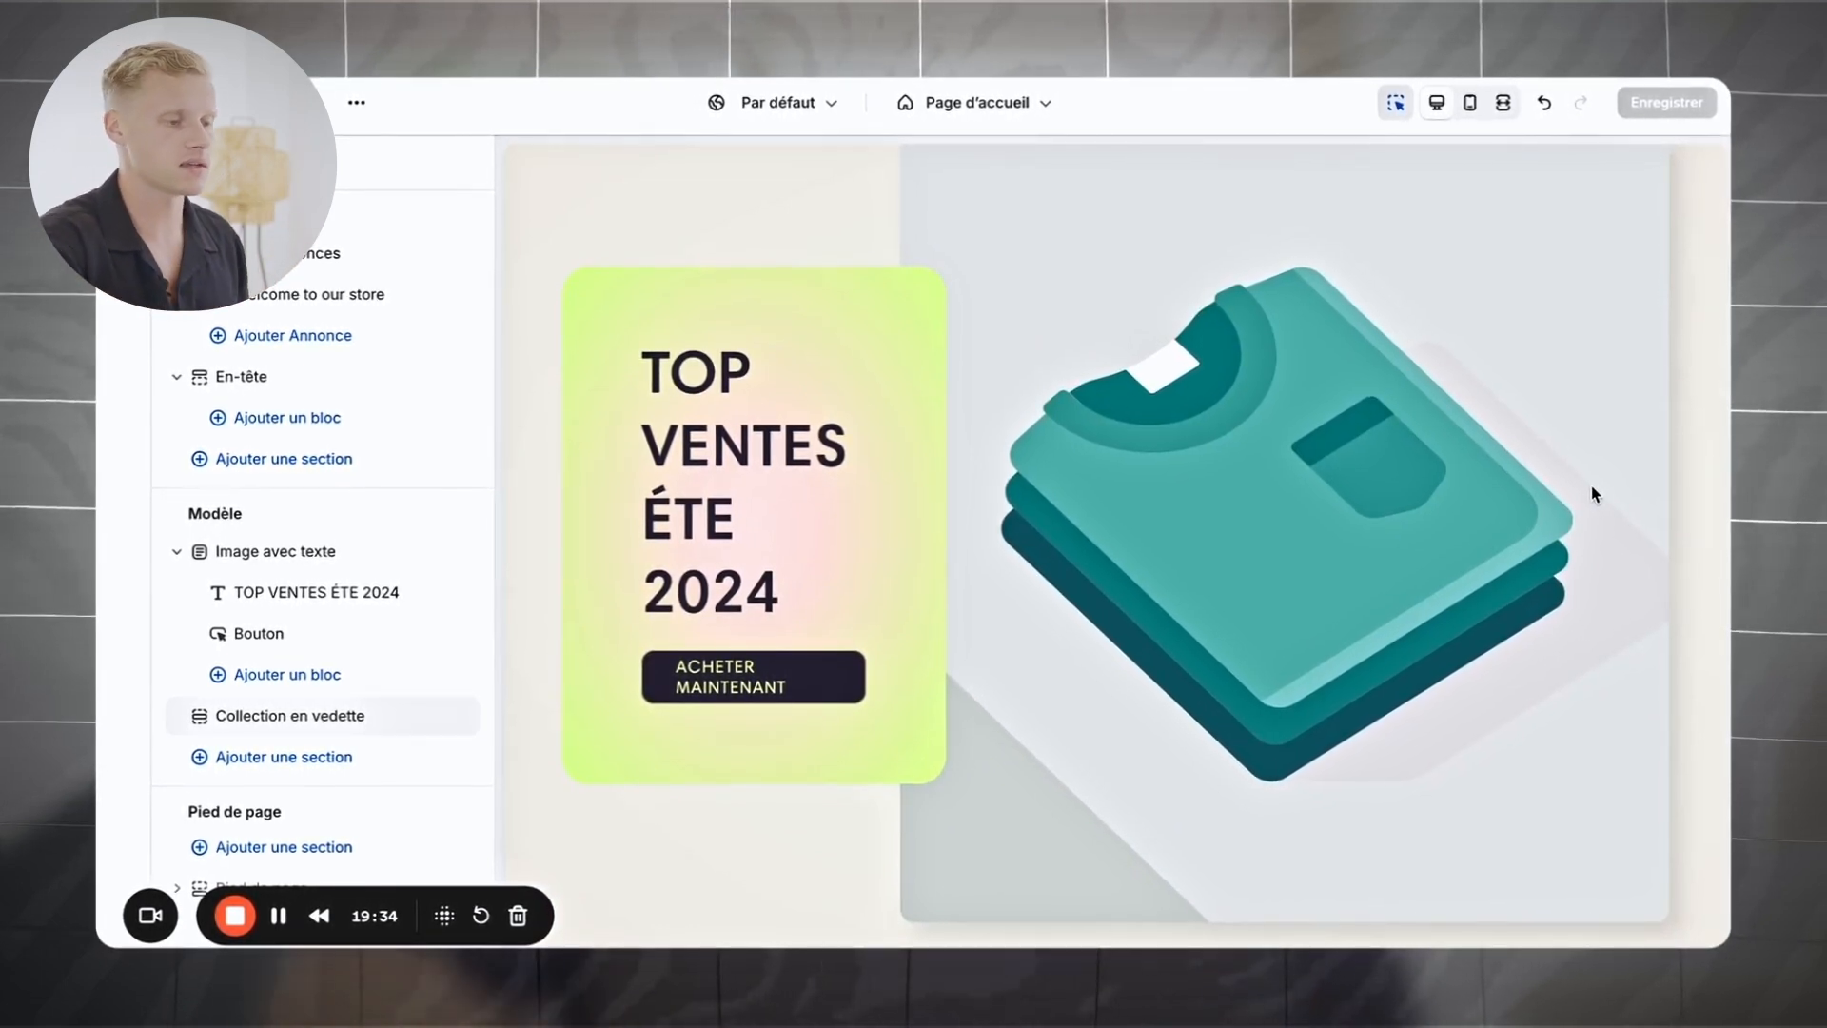
pyautogui.scroll(-5, 1595, 494)
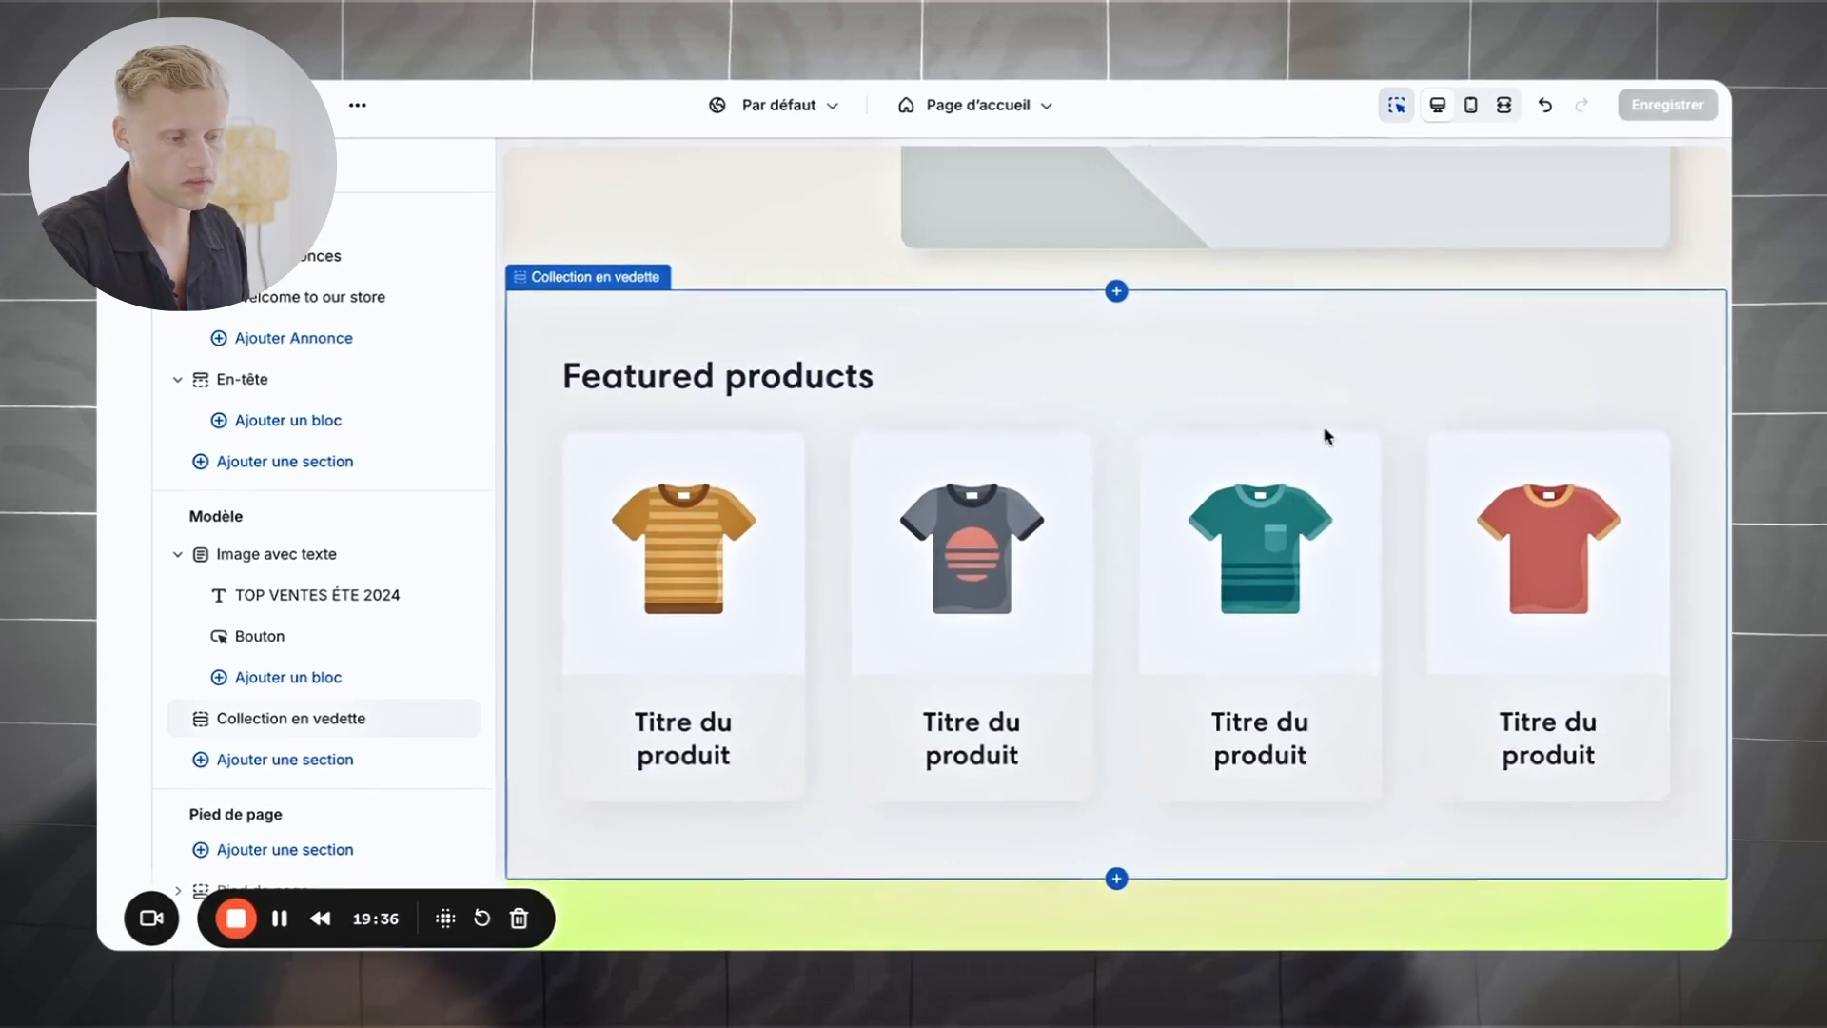
pyautogui.scroll(-1, 1294, 495)
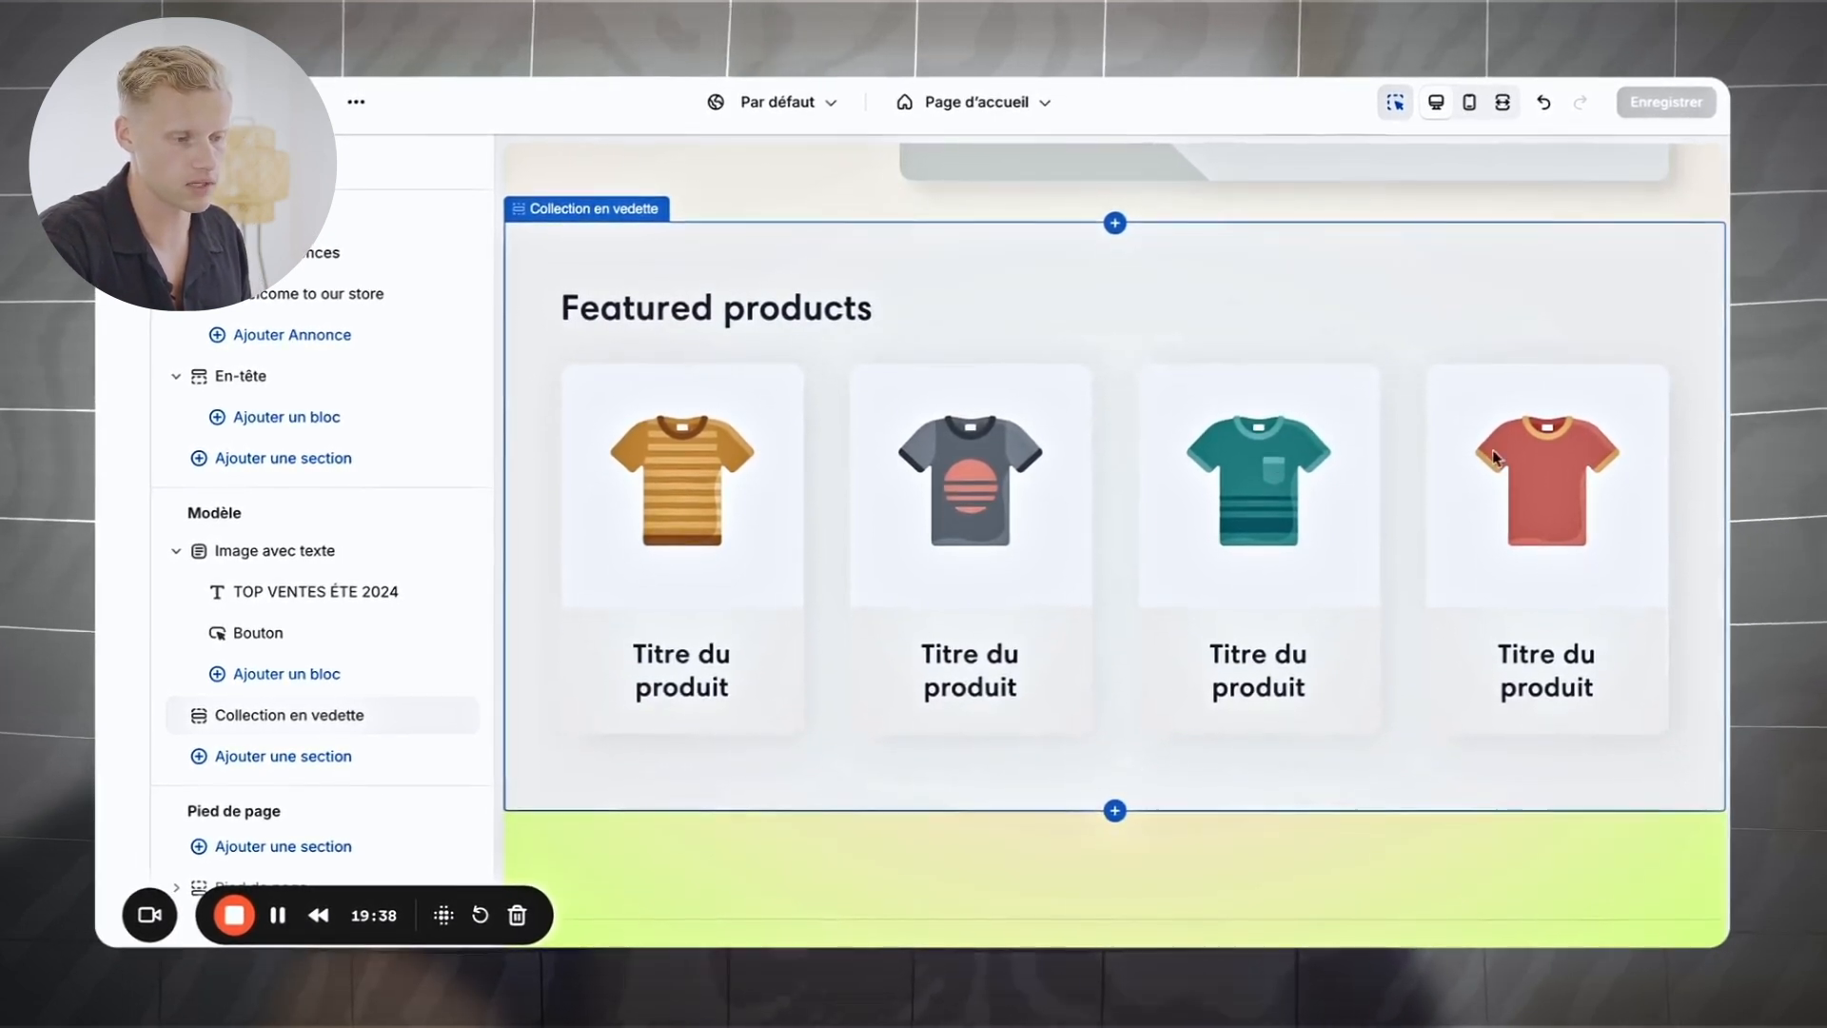